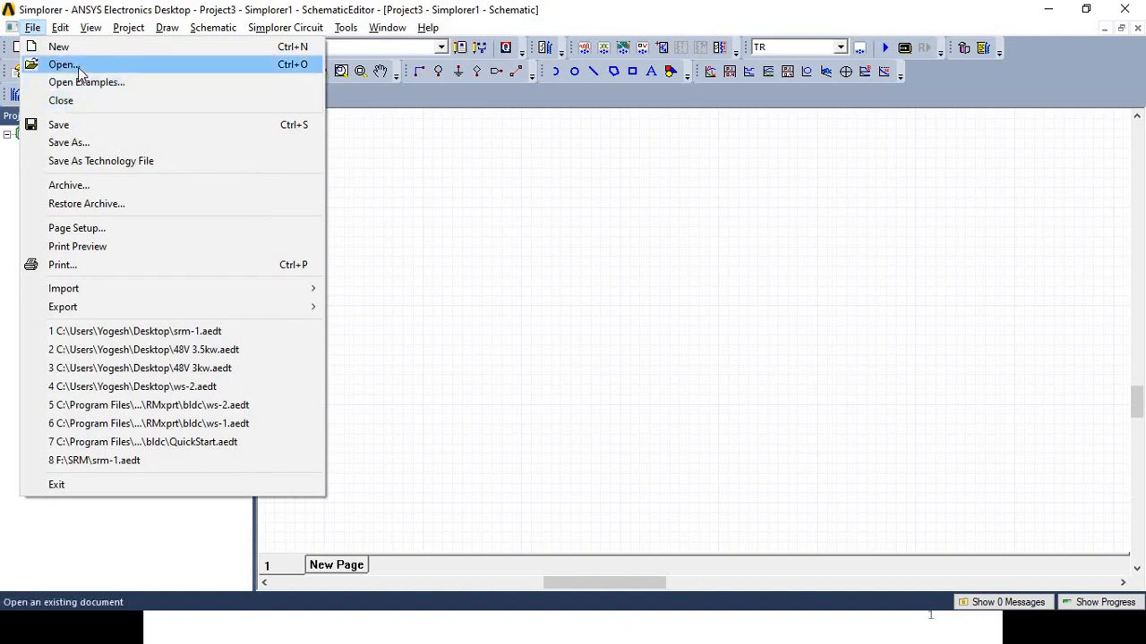
Step: Open the existing srm-1 project from the Desktop
{"action": "left_click", "coordinate": [78, 67]}
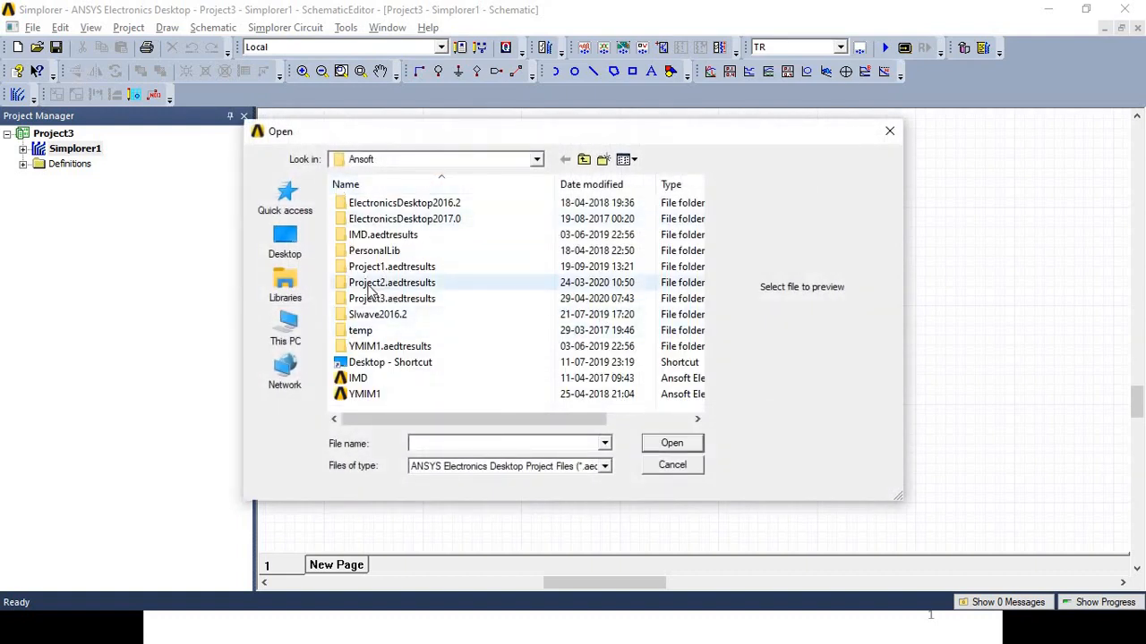
{"action": "left_click", "coordinate": [292, 250]}
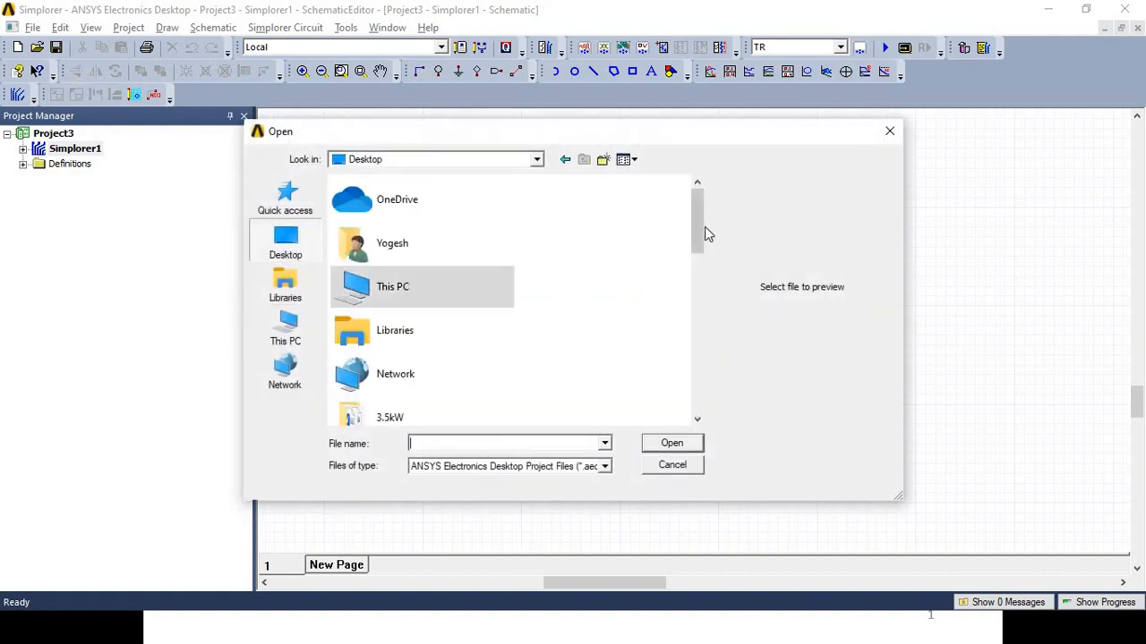
{"action": "left_click_drag", "start_coordinate": [695, 250], "coordinate": [696, 377]}
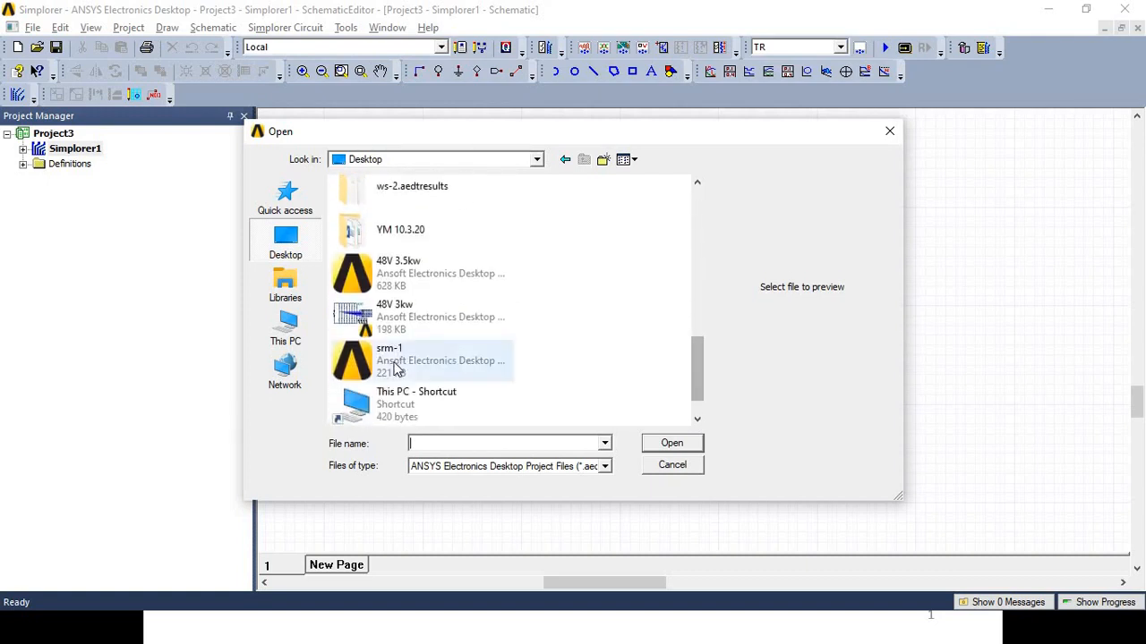
{"action": "left_click", "coordinate": [452, 372]}
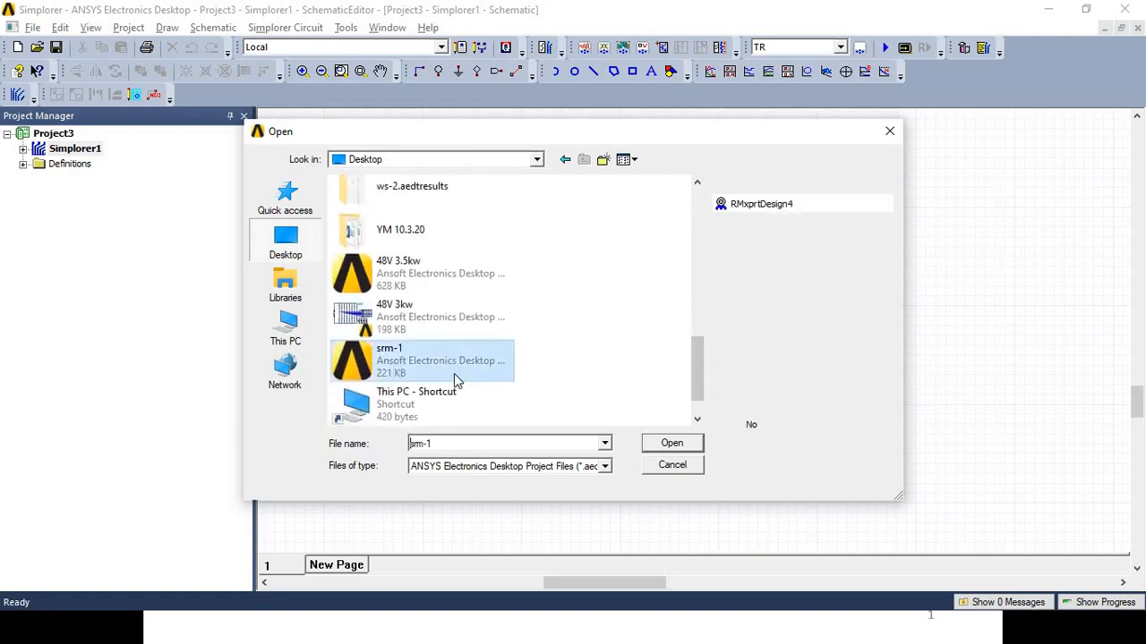
{"action": "left_click", "coordinate": [669, 441]}
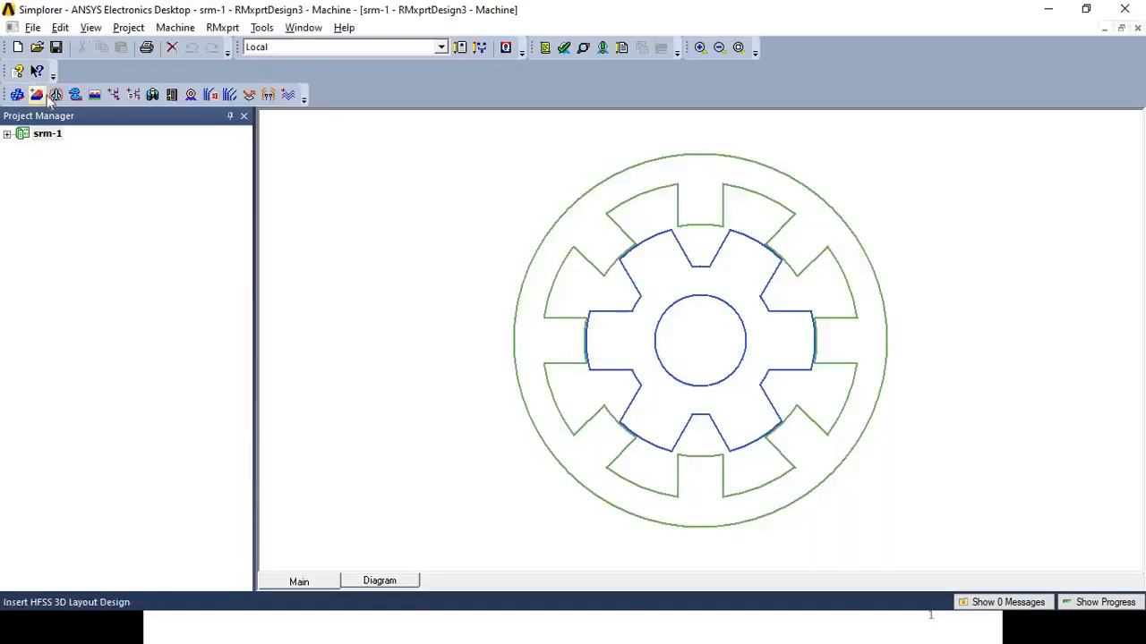
{"action": "left_click", "coordinate": [90, 28]}
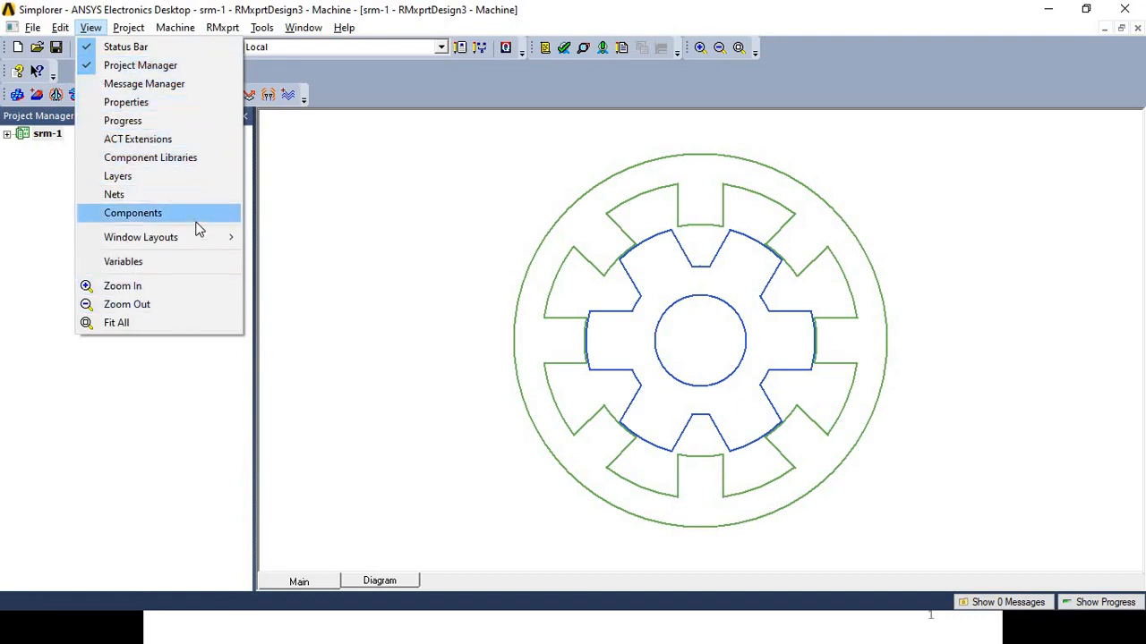
{"action": "left_click", "coordinate": [425, 238]}
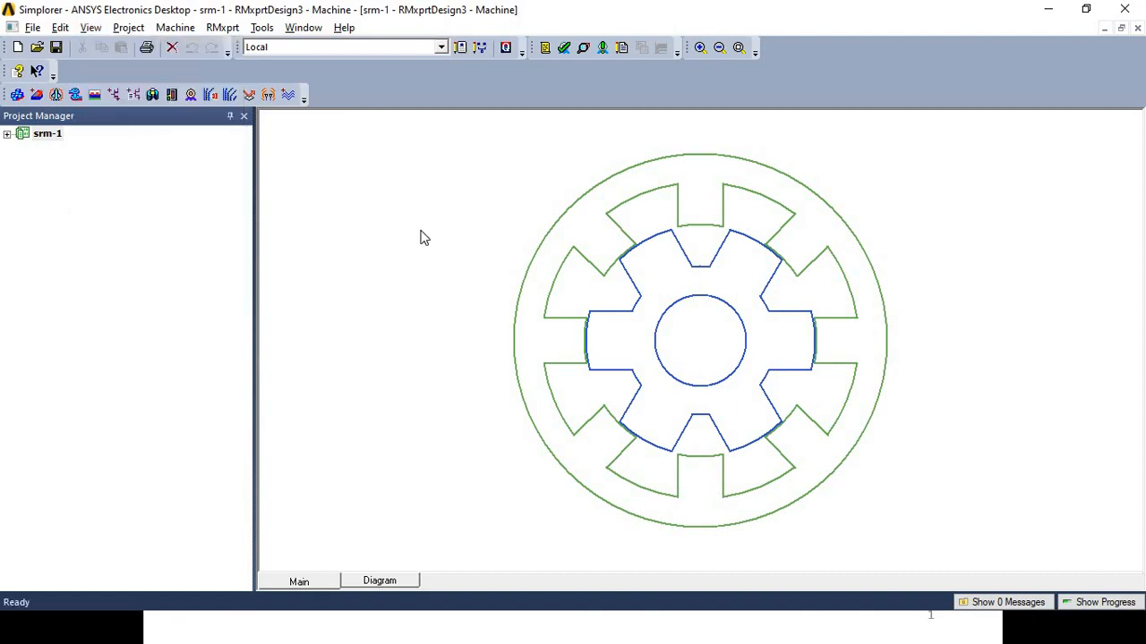
Step: Expand the srm-1 project and review the machine properties of RMxprtDesign4
{"action": "left_click", "coordinate": [7, 137]}
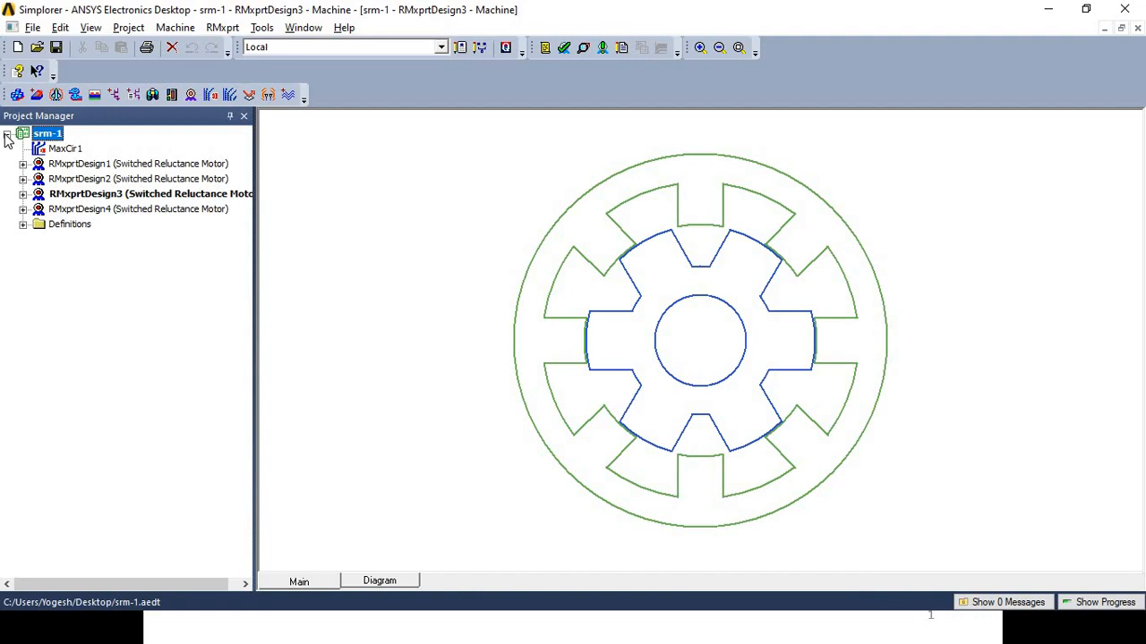
{"action": "left_click", "coordinate": [22, 208]}
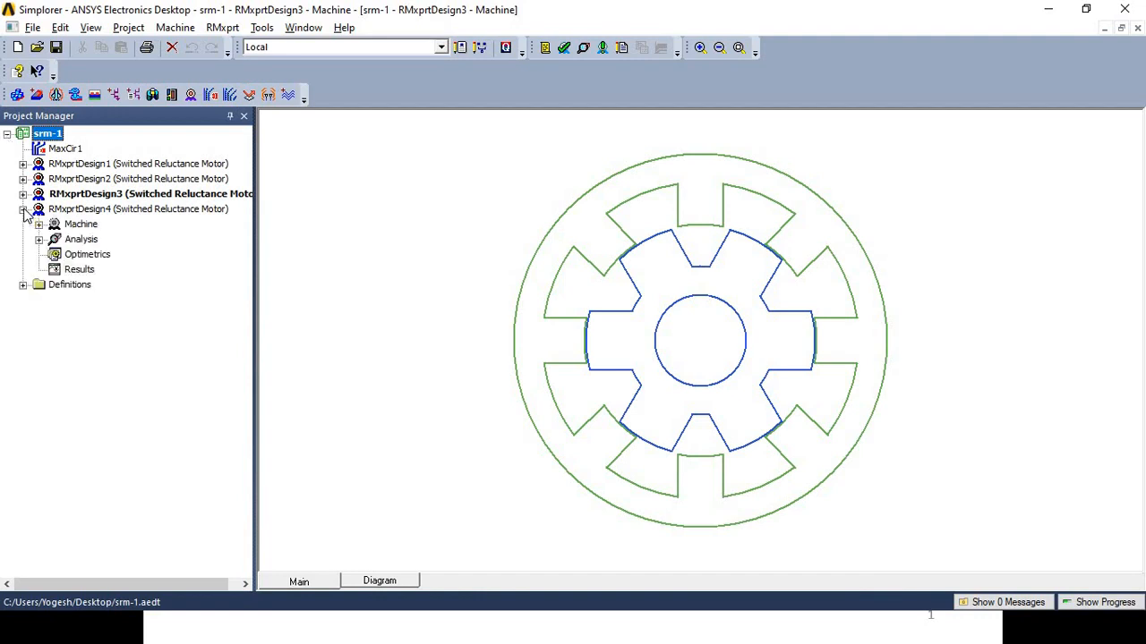
{"action": "double_click", "coordinate": [77, 225]}
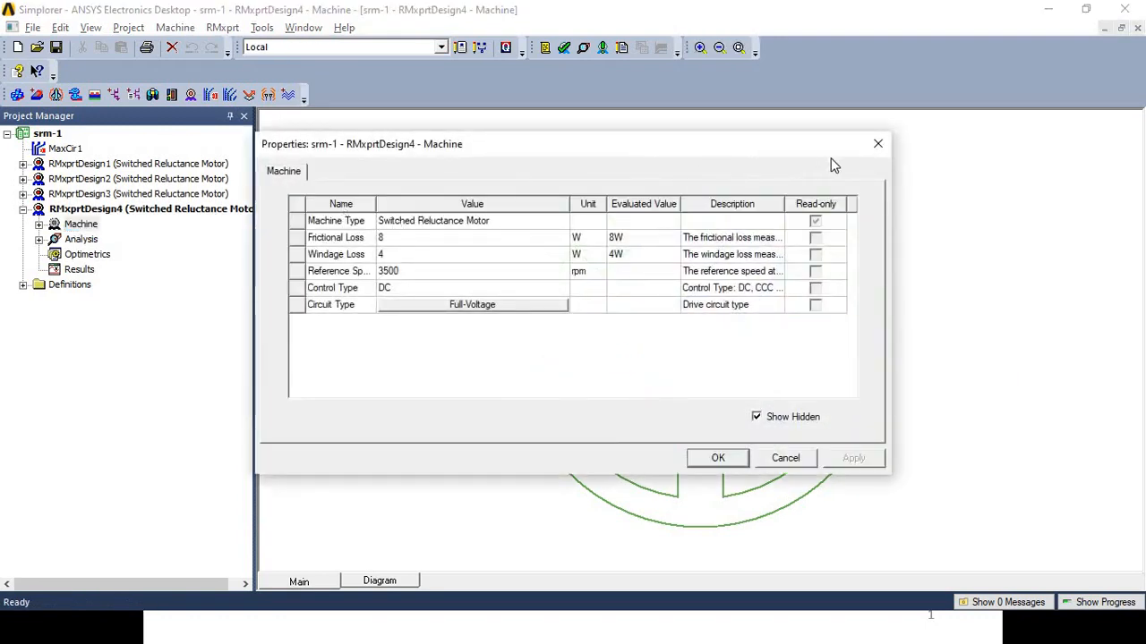
{"action": "left_click", "coordinate": [878, 143]}
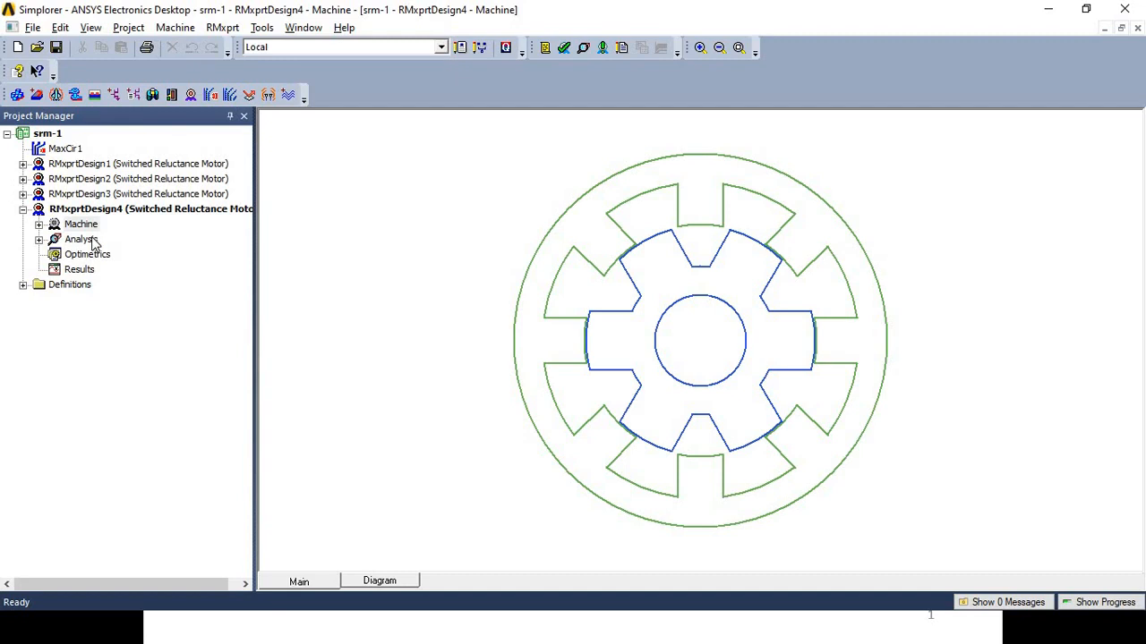
{"action": "left_click", "coordinate": [191, 96]}
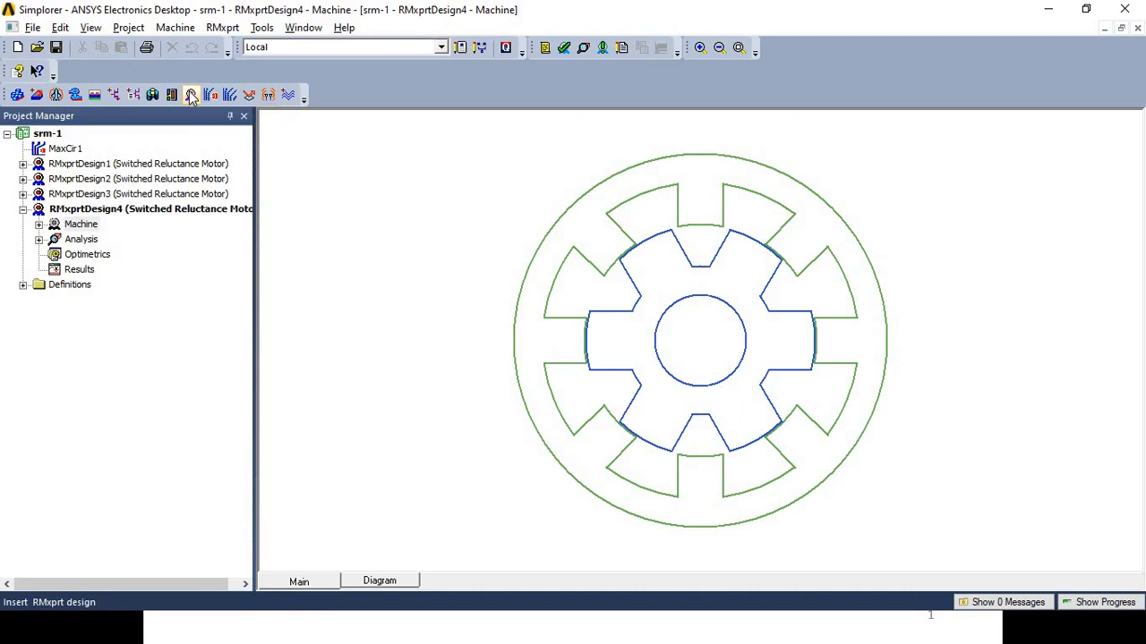
{"action": "left_click", "coordinate": [34, 28]}
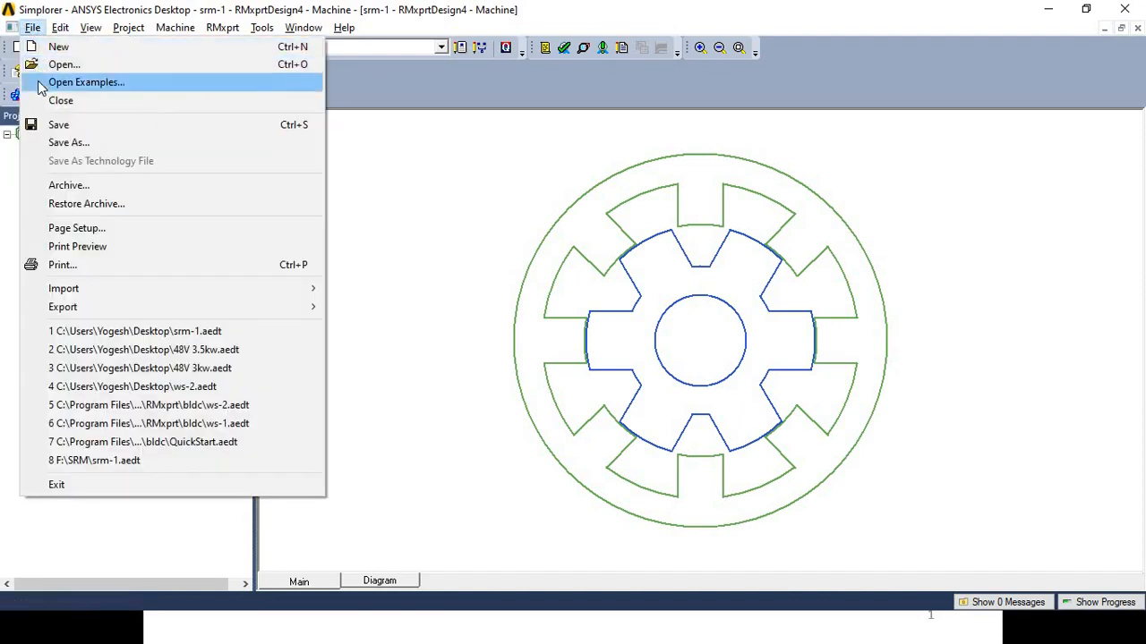
{"action": "mouse_move", "coordinate": [61, 34]}
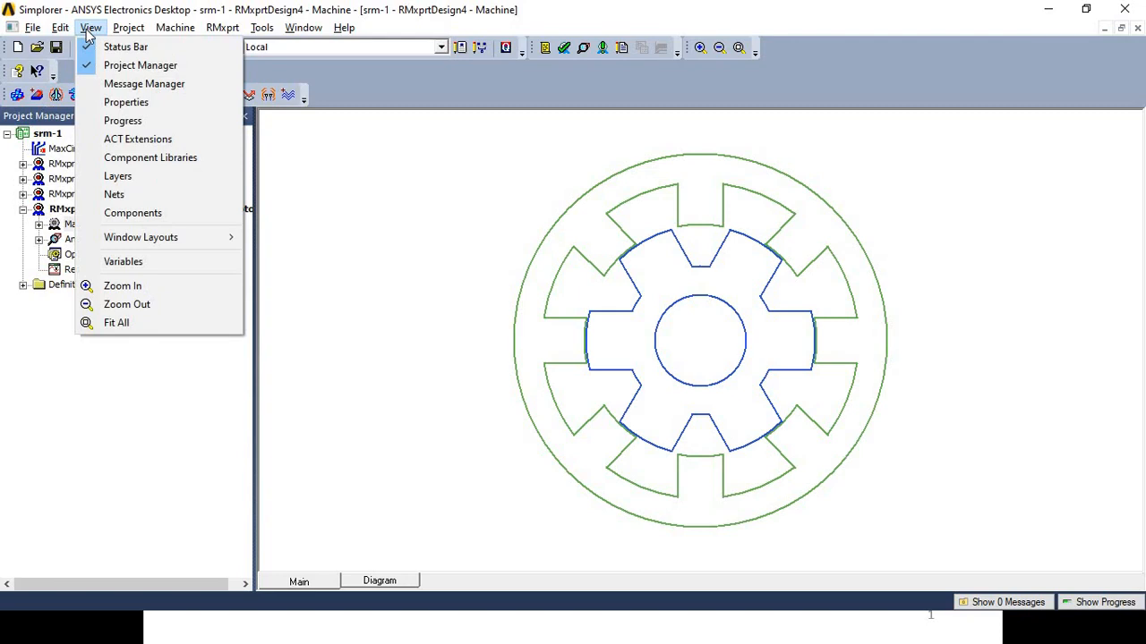
{"action": "mouse_move", "coordinate": [126, 32]}
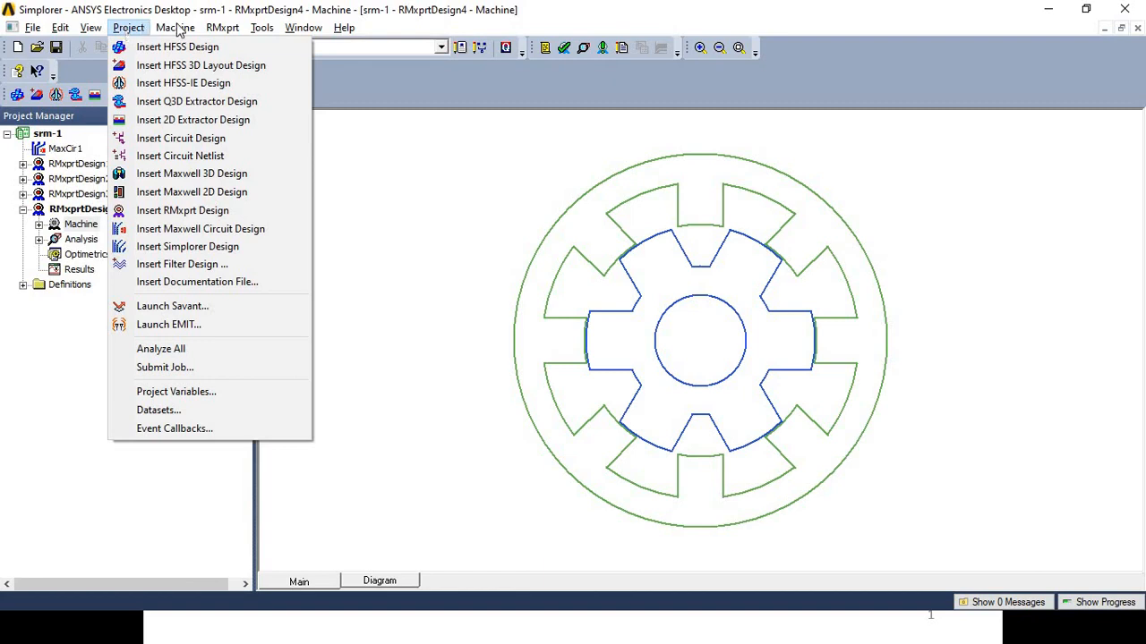
{"action": "mouse_move", "coordinate": [184, 30]}
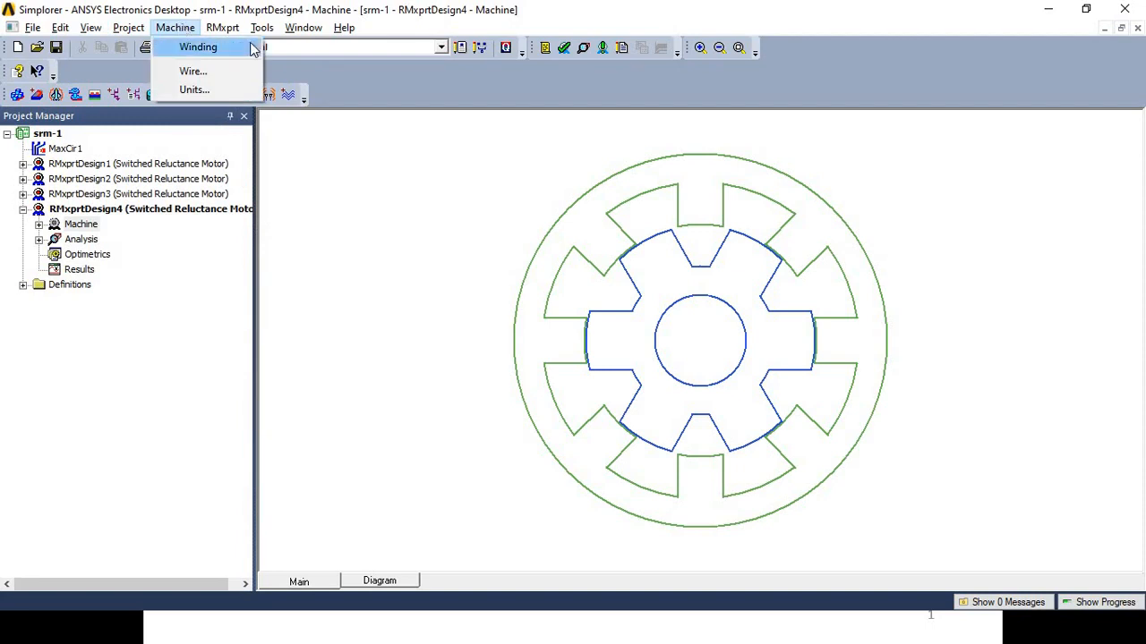
{"action": "mouse_move", "coordinate": [253, 49]}
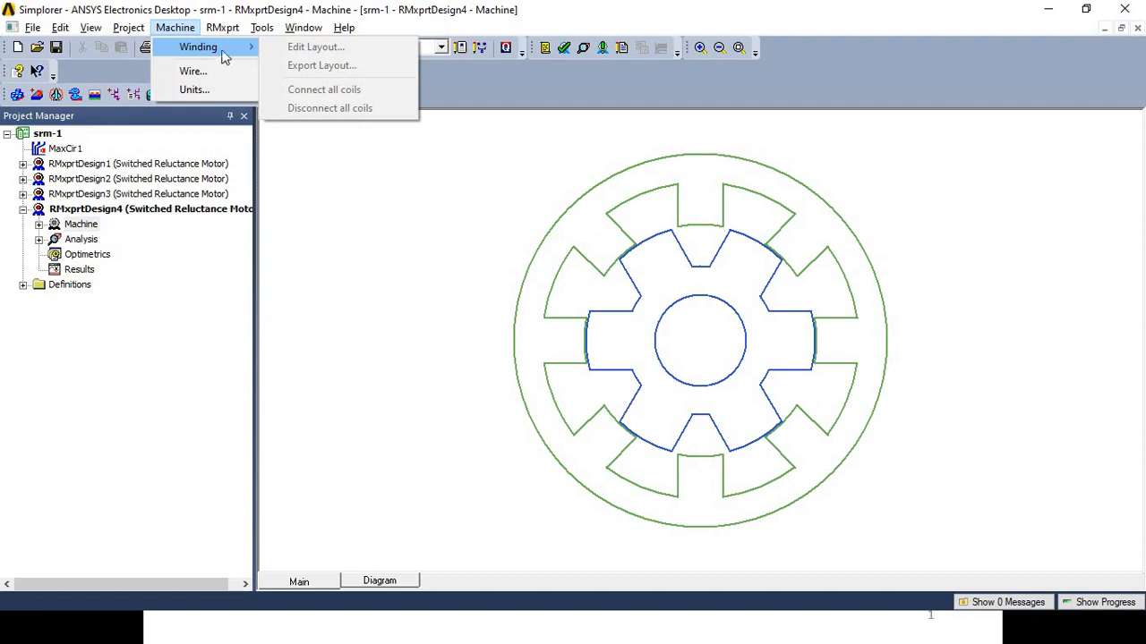
{"action": "mouse_move", "coordinate": [223, 30]}
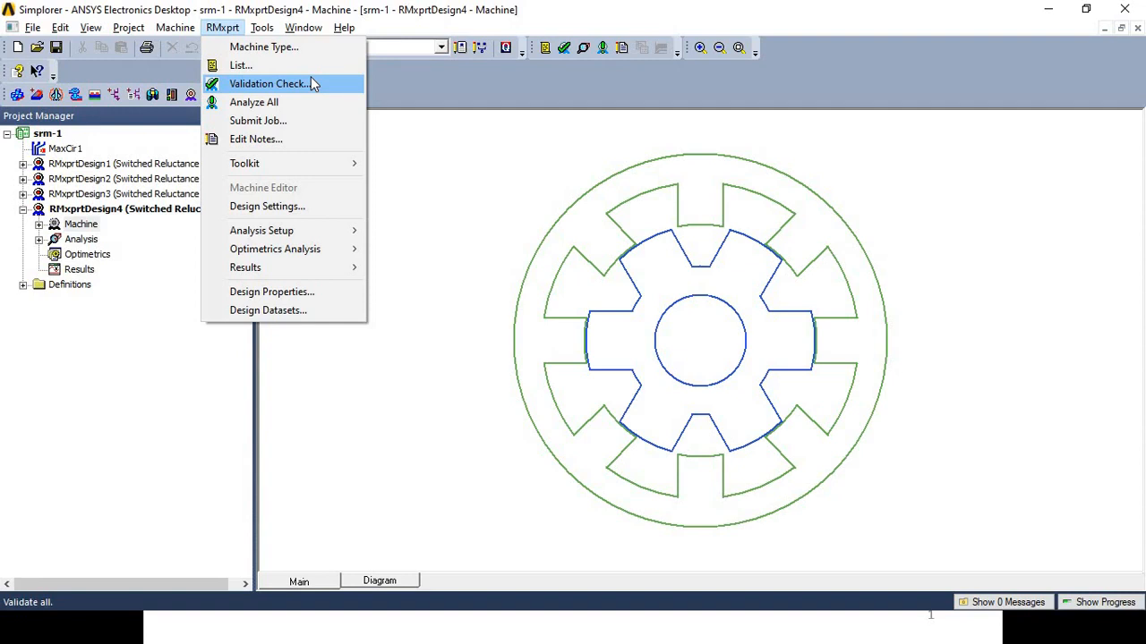
{"action": "mouse_move", "coordinate": [265, 31]}
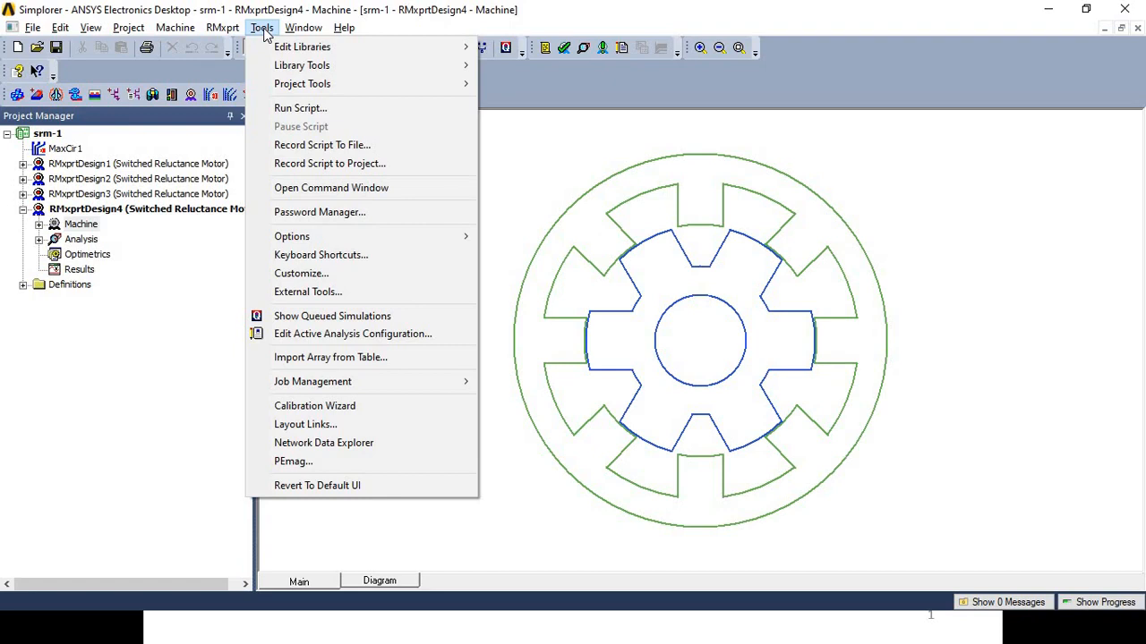
{"action": "mouse_move", "coordinate": [302, 31]}
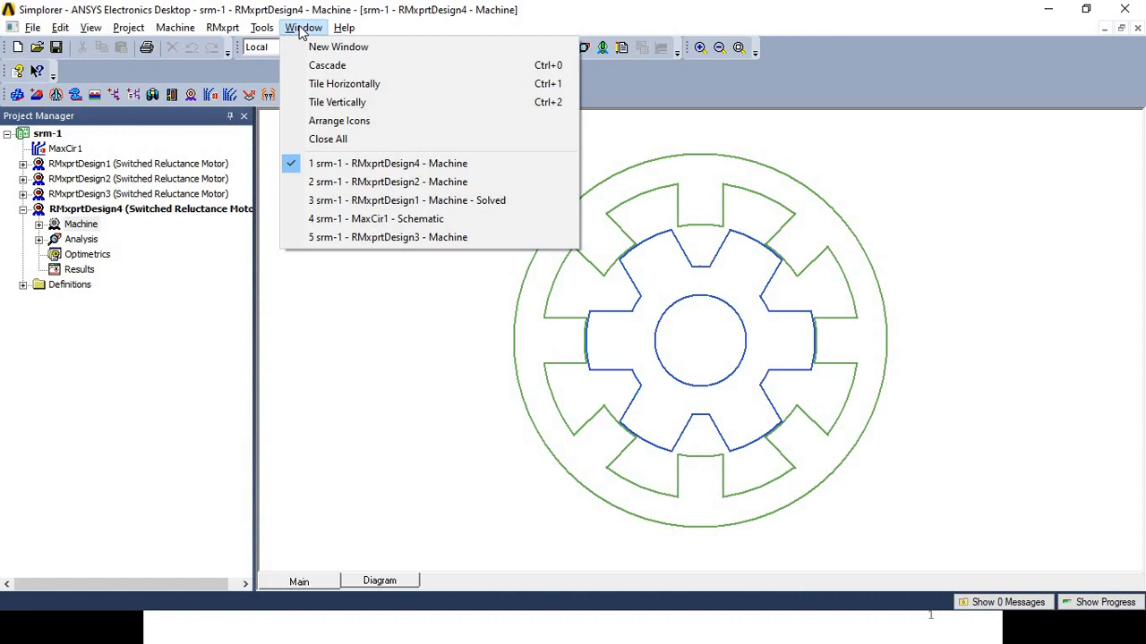
{"action": "mouse_move", "coordinate": [353, 30]}
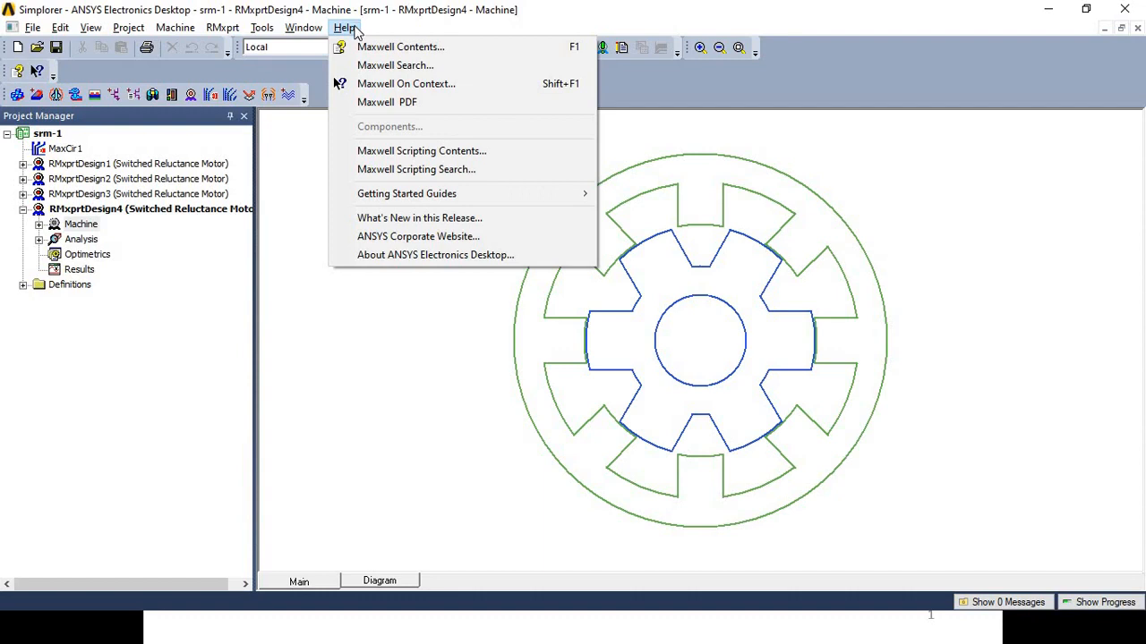
{"action": "left_click", "coordinate": [304, 282]}
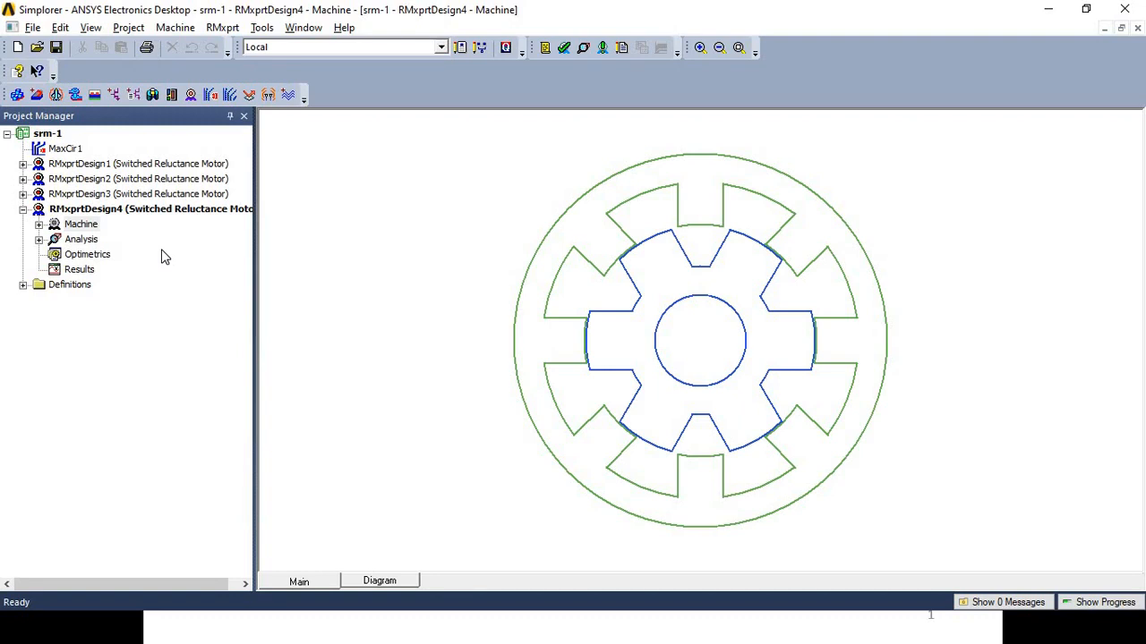
Step: Insert a new RMxprt design with Switched Reluctance Motor as the machine type
{"action": "left_click", "coordinate": [193, 97]}
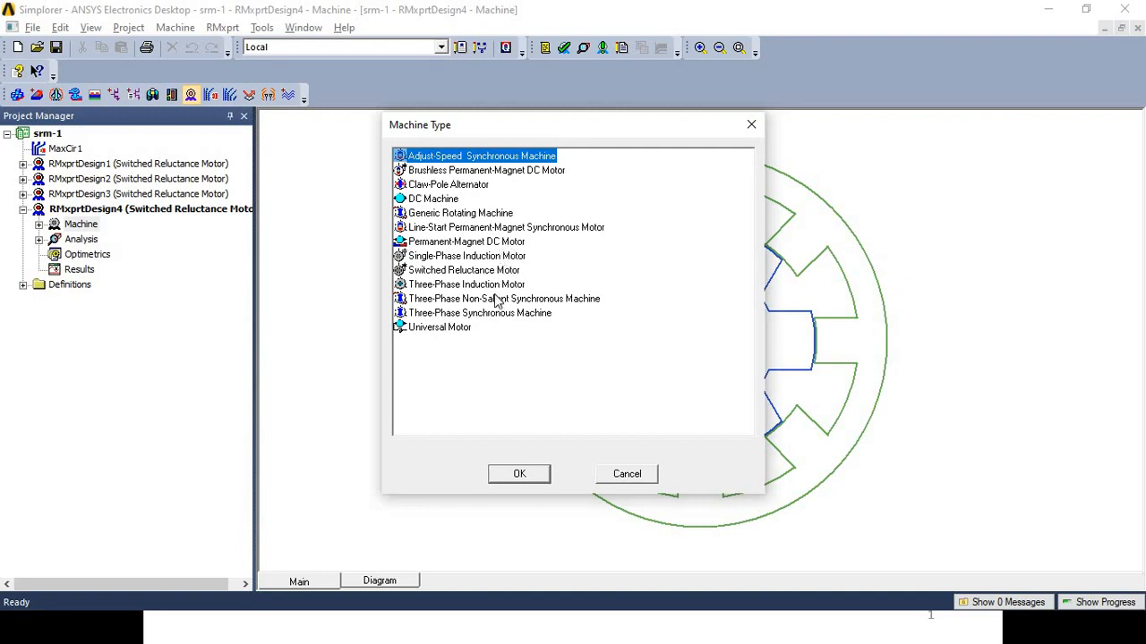
{"action": "left_click", "coordinate": [507, 270]}
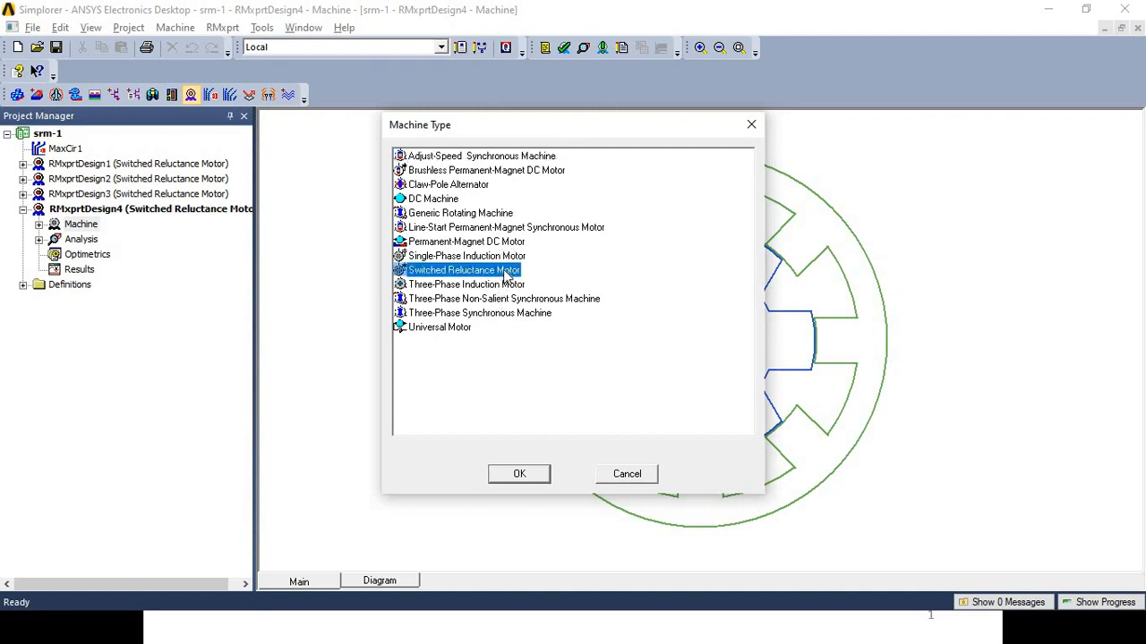
{"action": "left_click", "coordinate": [527, 481]}
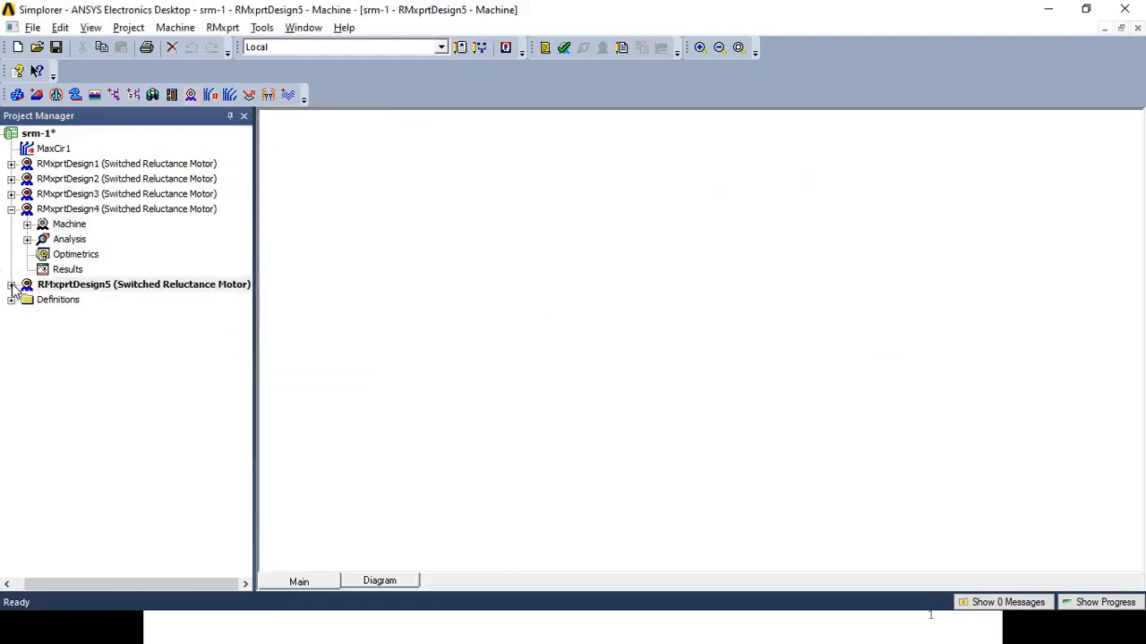
Step: Expand the RMxprtDesign5 tree down to the stator winding and open its machine properties
{"action": "left_click", "coordinate": [11, 285]}
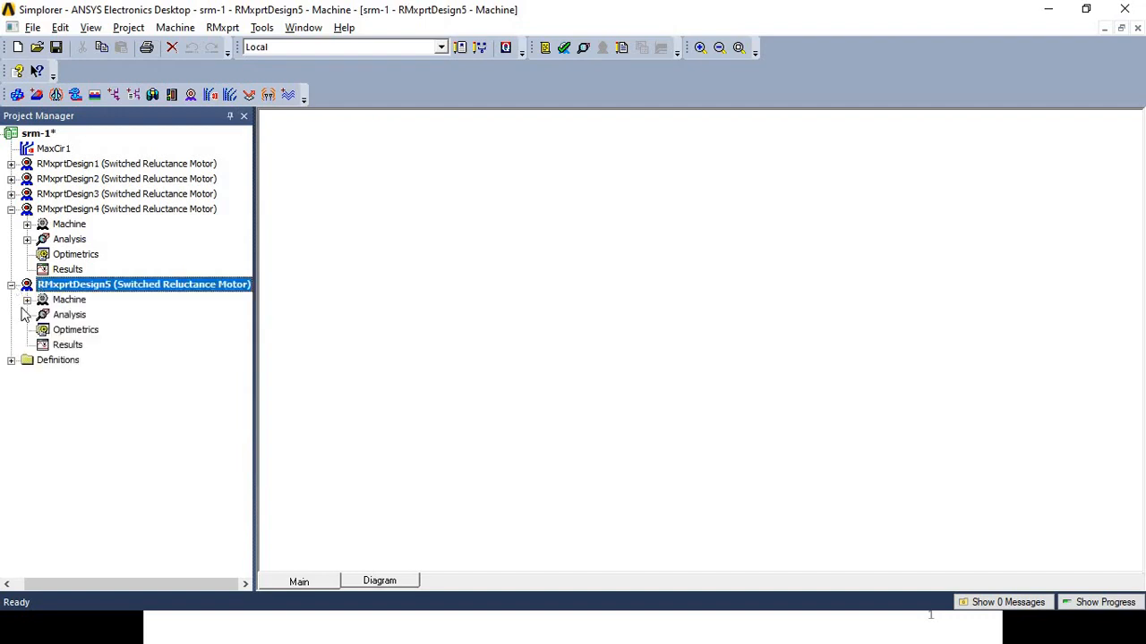
{"action": "left_click", "coordinate": [27, 300]}
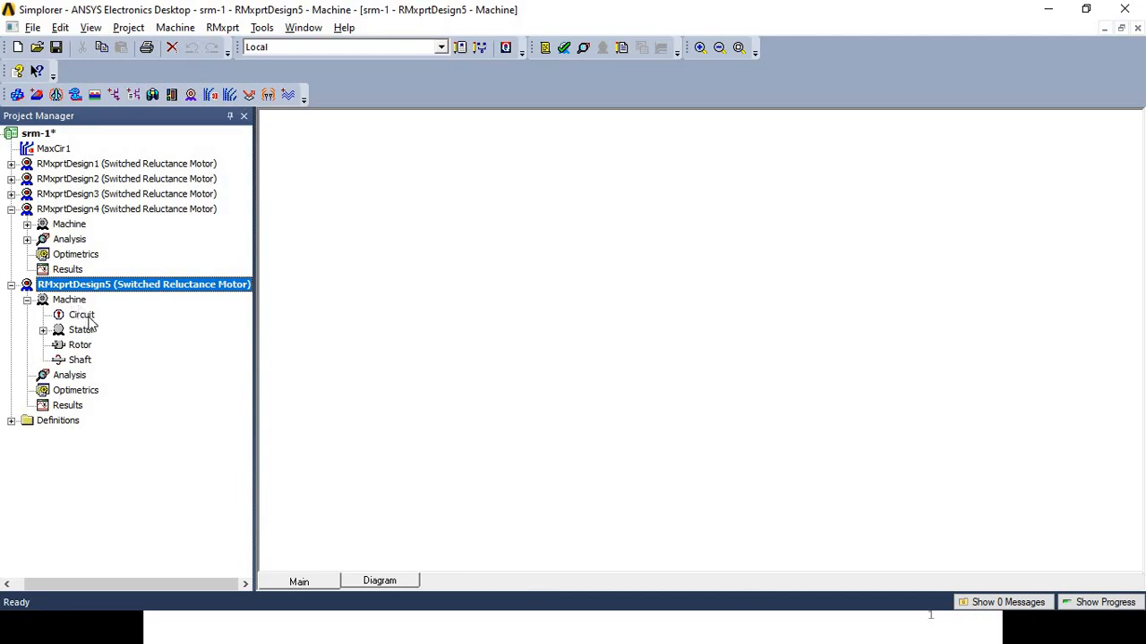
{"action": "left_click", "coordinate": [43, 330]}
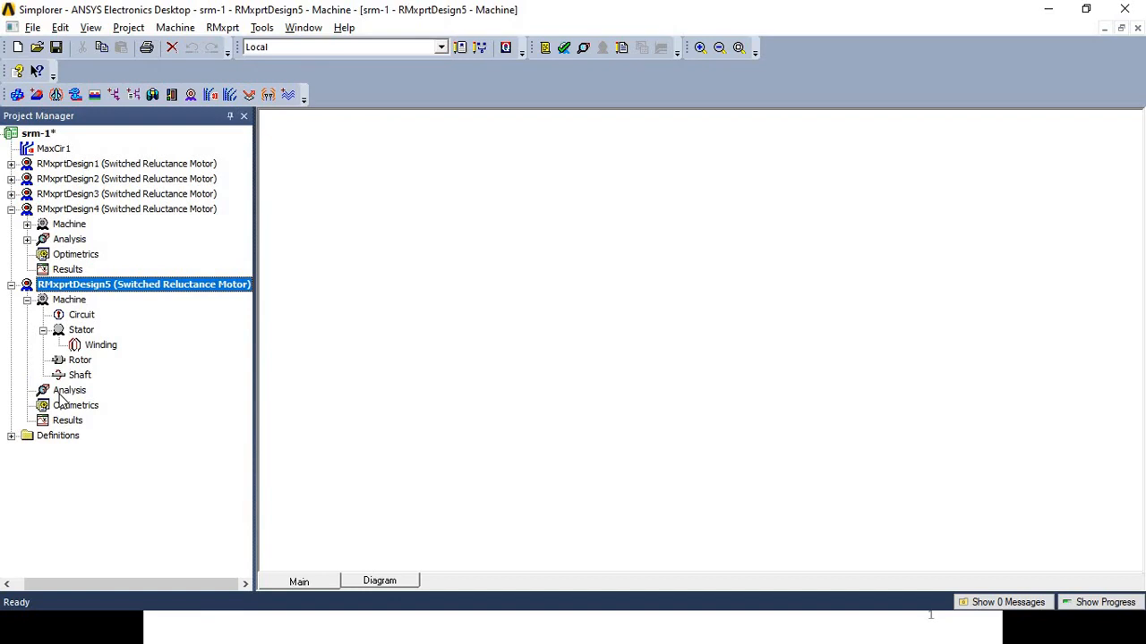
{"action": "double_click", "coordinate": [74, 303]}
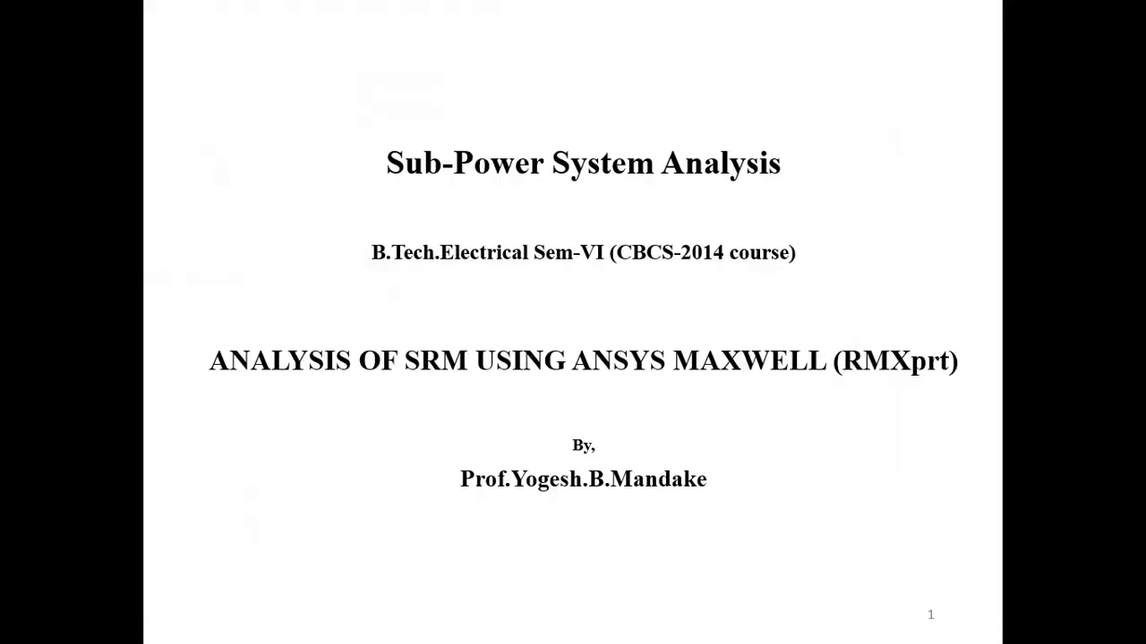
Step: Switch to the SRM_48V_550W Word document to check the motor's general data, and return to ANSYS Electronics Desktop
{"action": "key", "text": "alt+Tab"}
{"action": "key", "text": "alt+Tab"}
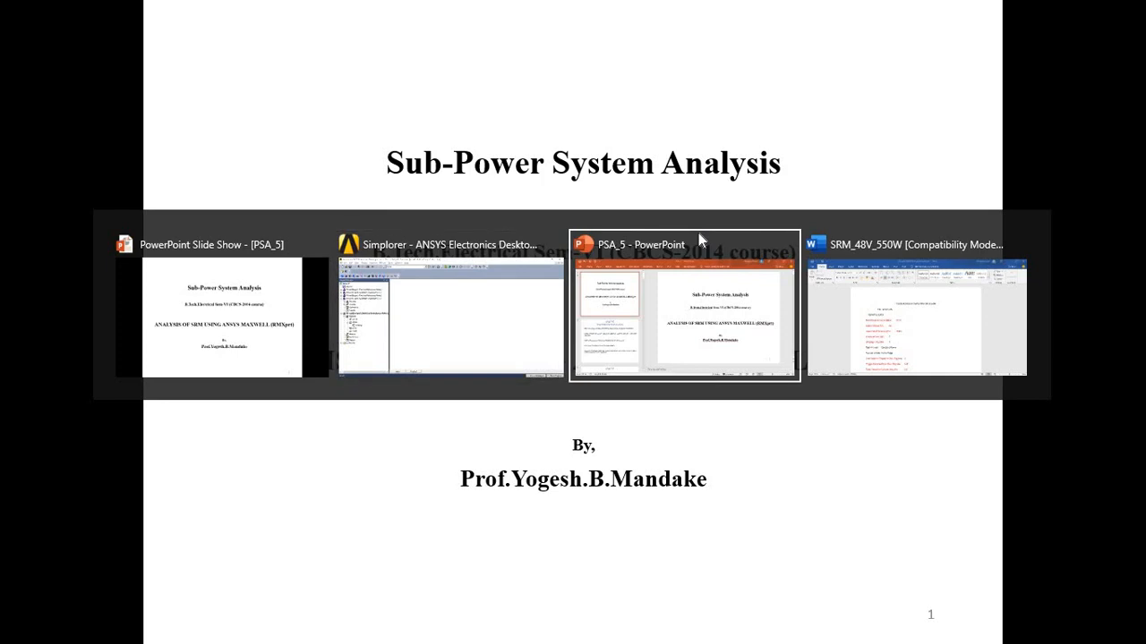
{"action": "key", "text": "alt+Tab"}
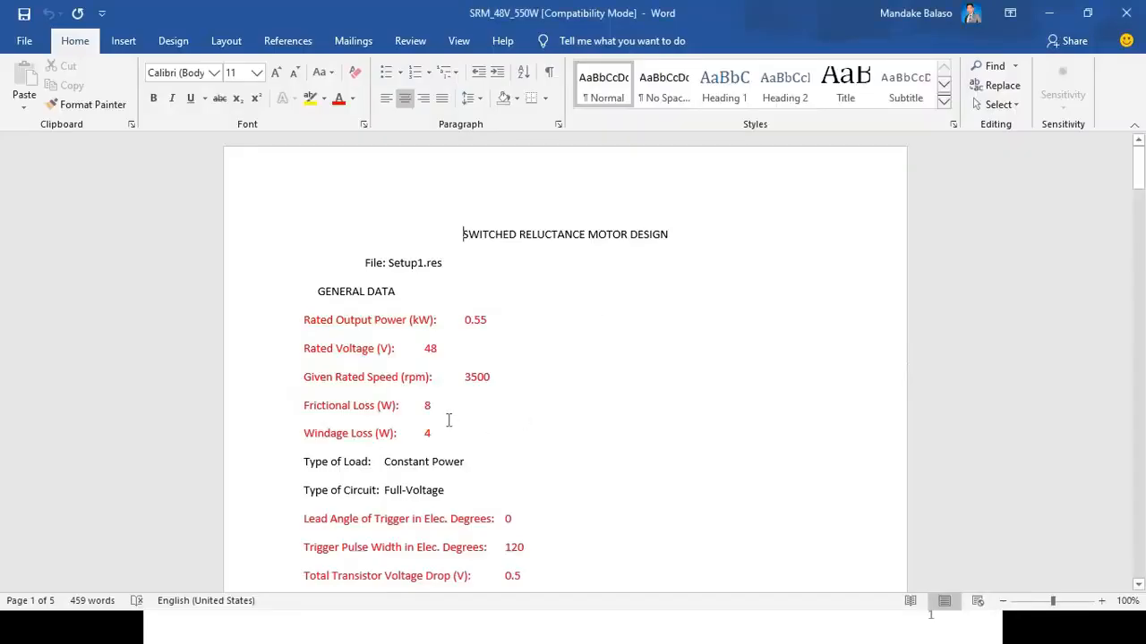
{"action": "key", "text": "alt+Tab"}
{"action": "key", "text": "alt+Tab"}
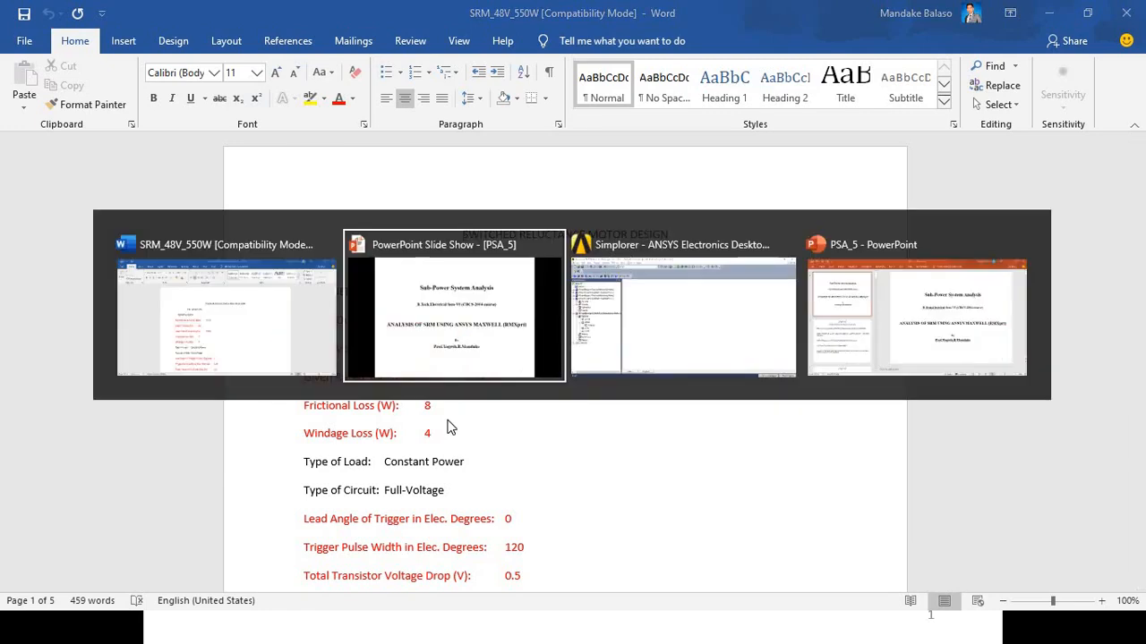
{"action": "key", "text": "Tab"}
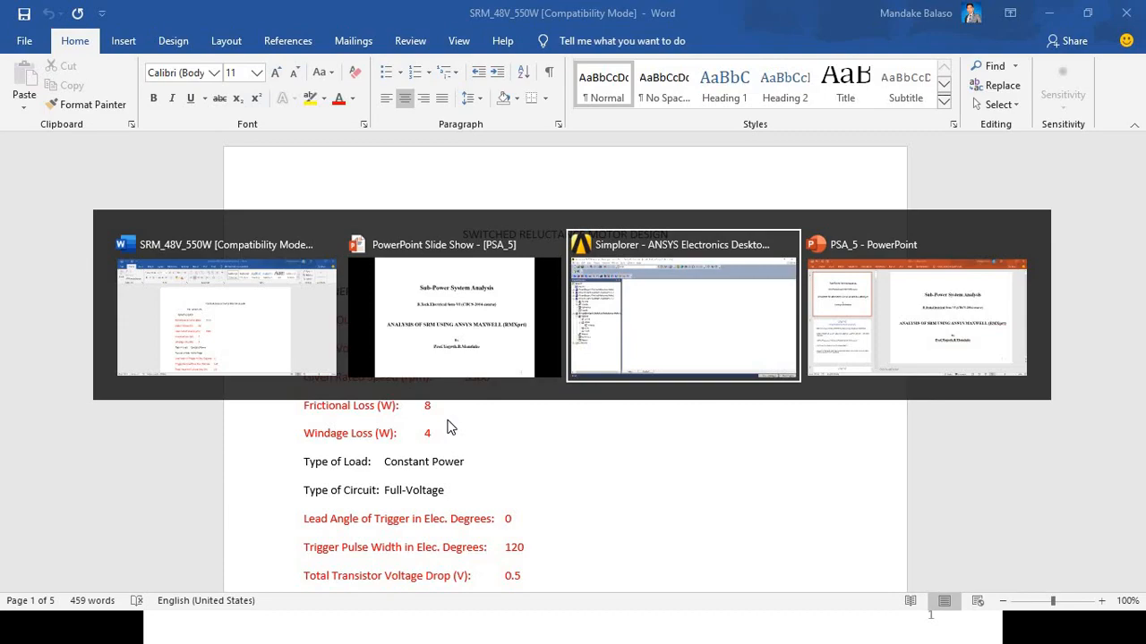
{"action": "key", "text": "alt+Tab"}
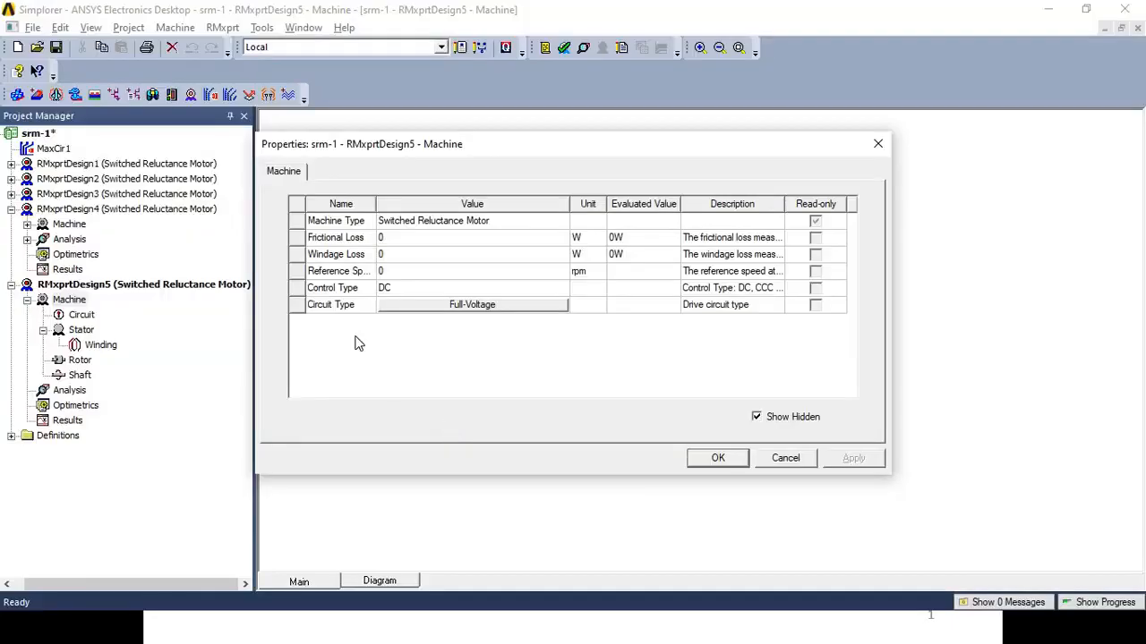
Step: Set the machine's frictional loss to 8 W and windage loss to 4 W, checking the values against the SRM_48V_550W Word document
{"action": "left_click", "coordinate": [402, 246]}
{"action": "type", "text": "8"}
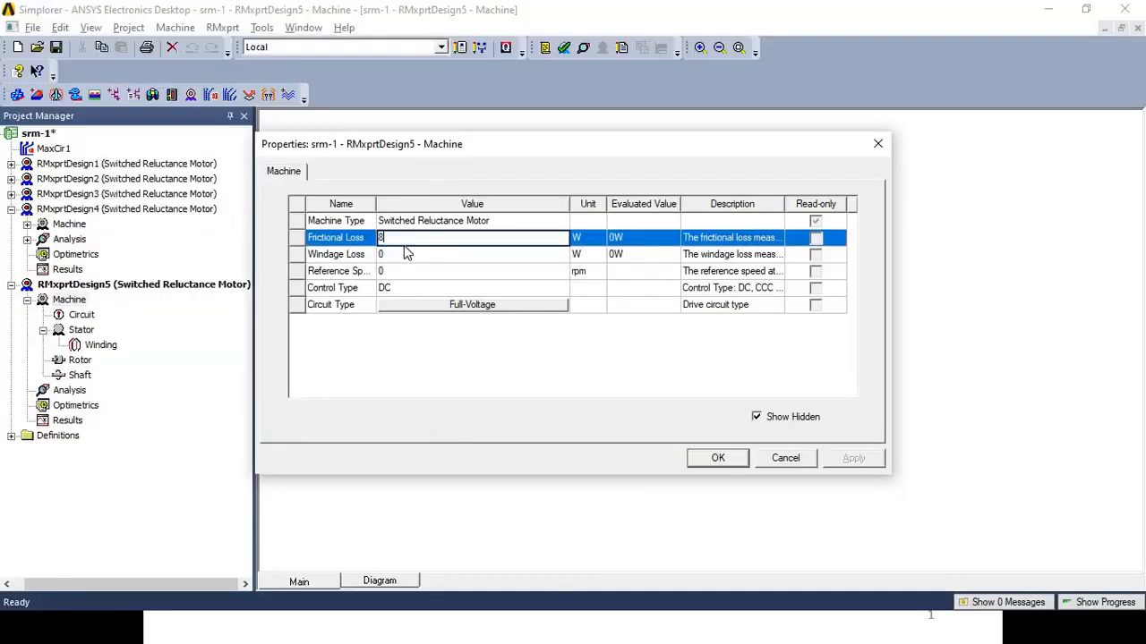
{"action": "left_click", "coordinate": [404, 254]}
{"action": "key", "text": "alt+Tab"}
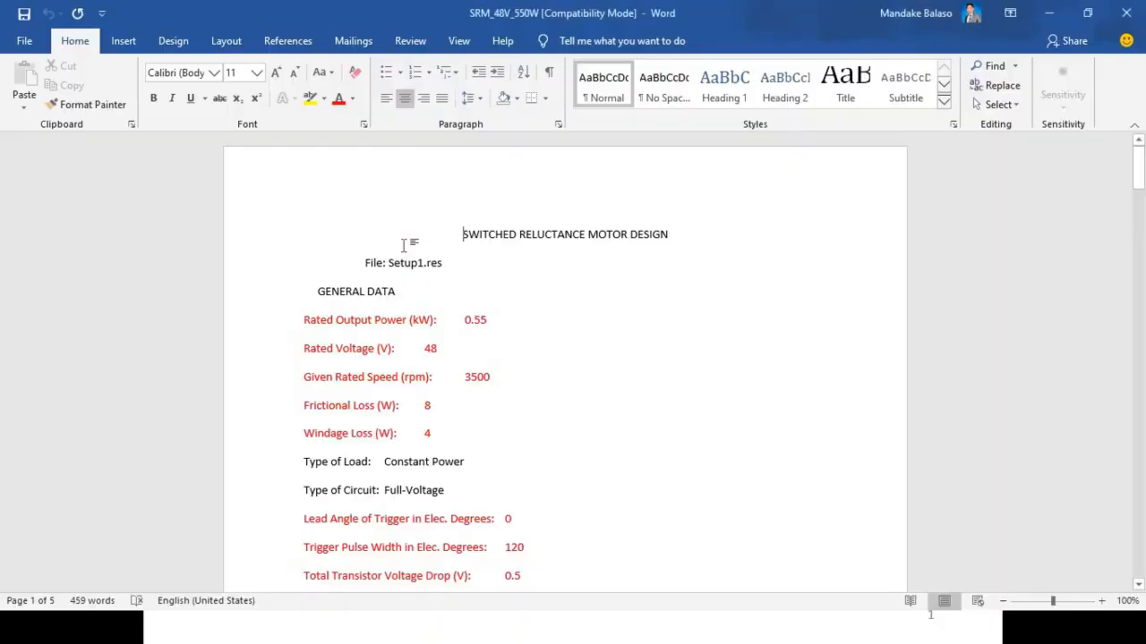
{"action": "key", "text": "alt+Tab"}
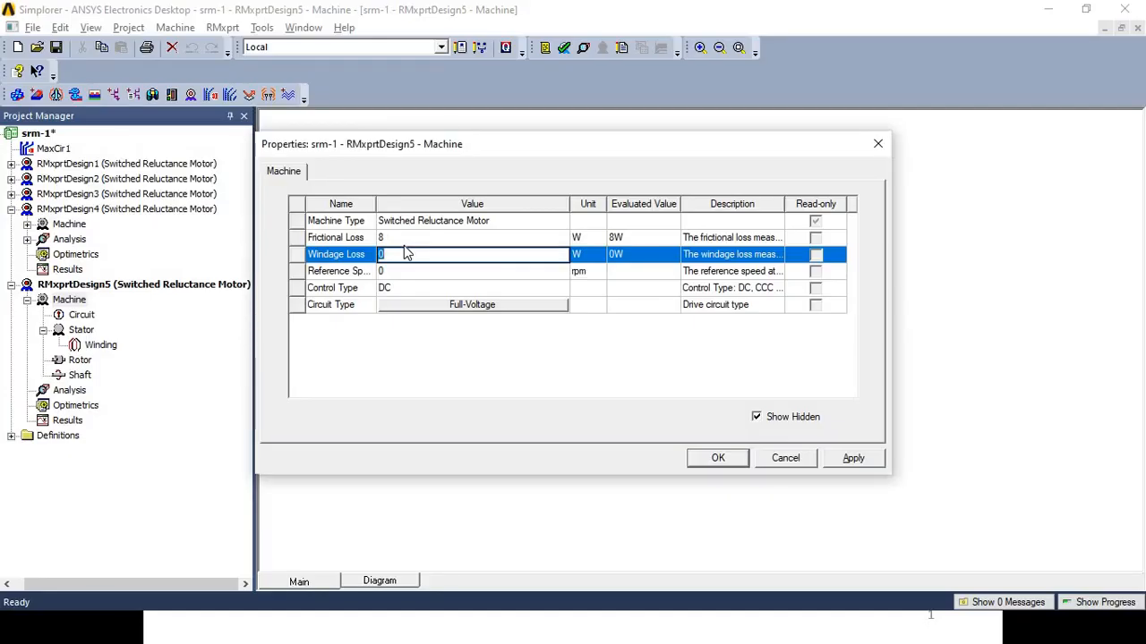
{"action": "key", "text": "alt+Tab"}
{"action": "key", "text": "alt+Tab"}
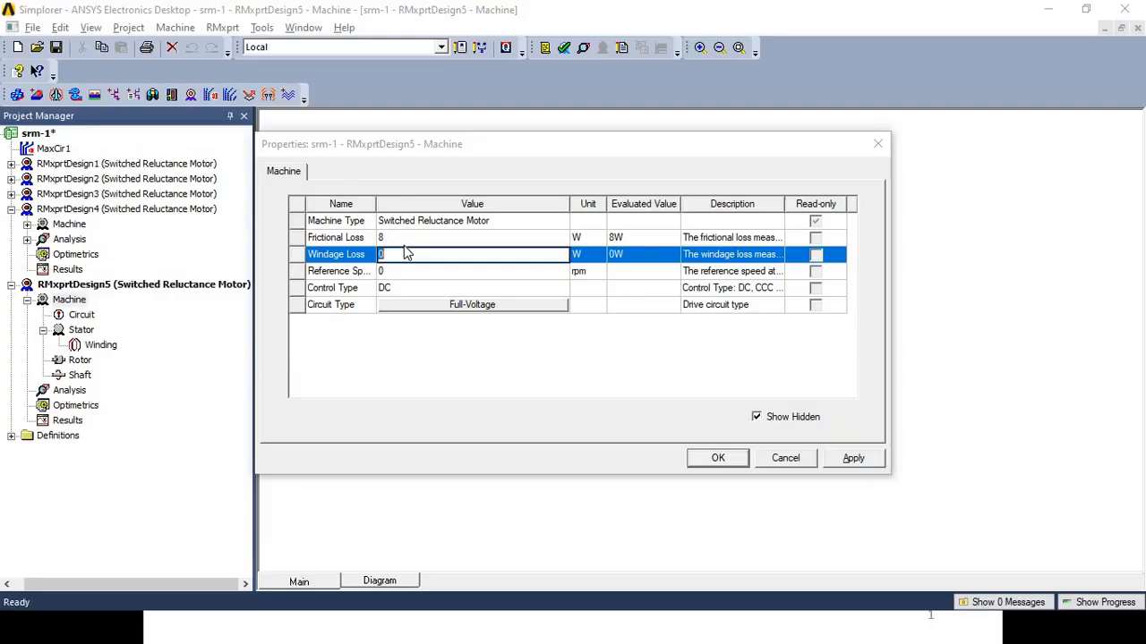
{"action": "type", "text": "4"}
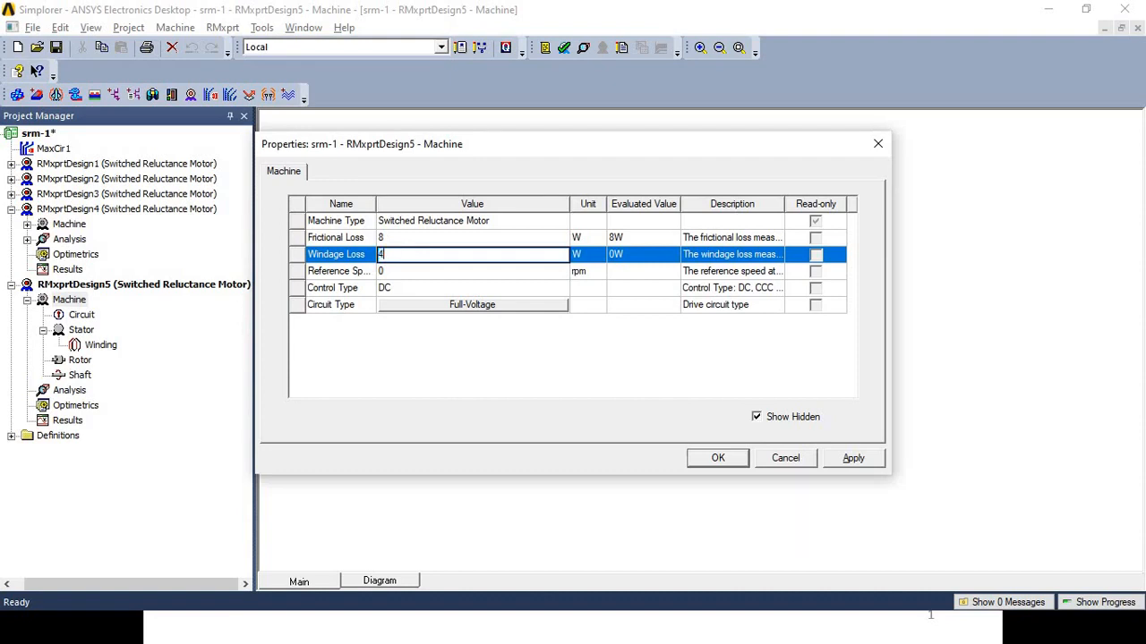
Step: Look up the rated speed in the Word document and set the machine's reference speed to 3500 rpm
{"action": "left_click", "coordinate": [434, 277]}
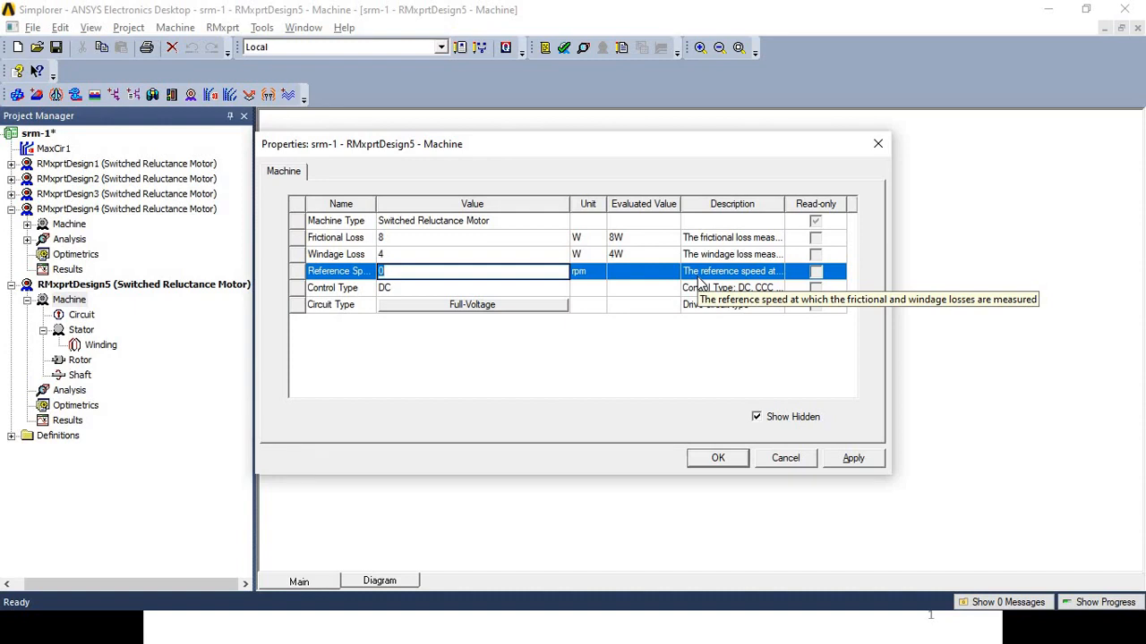
{"action": "key", "text": "alt+Tab"}
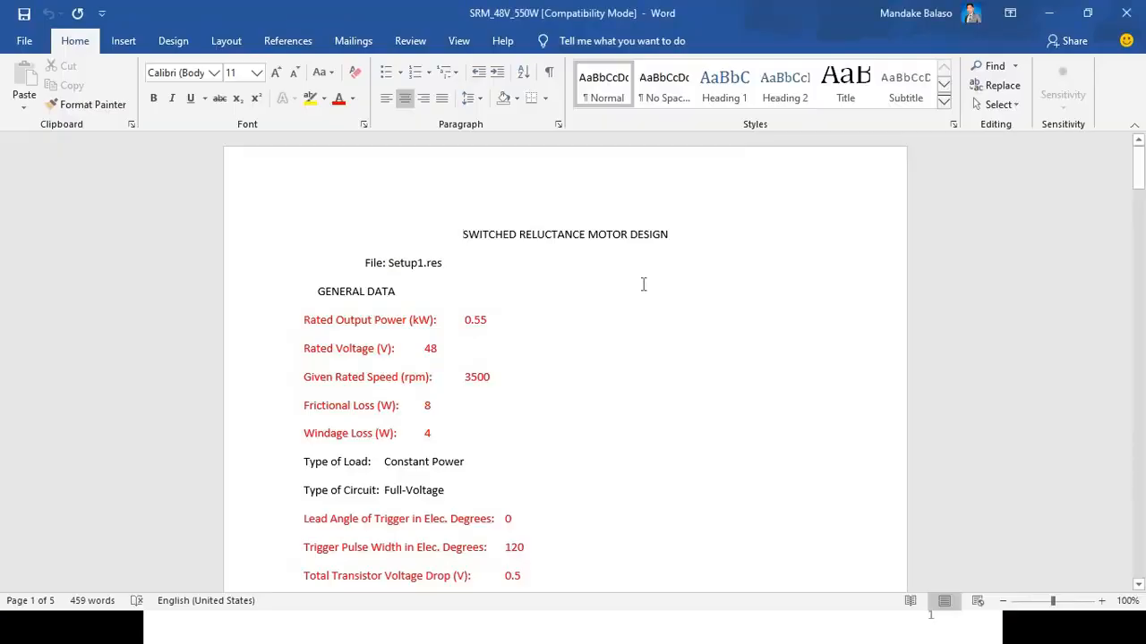
{"action": "key", "text": "alt+Tab"}
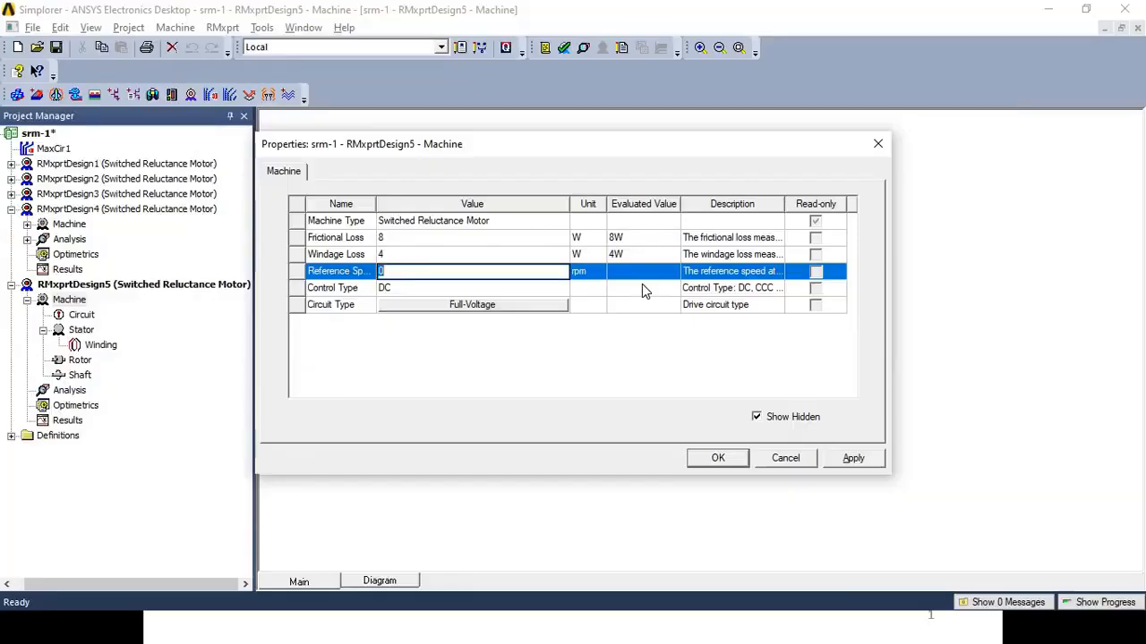
{"action": "type", "text": "3500"}
{"action": "left_click", "coordinate": [517, 371]}
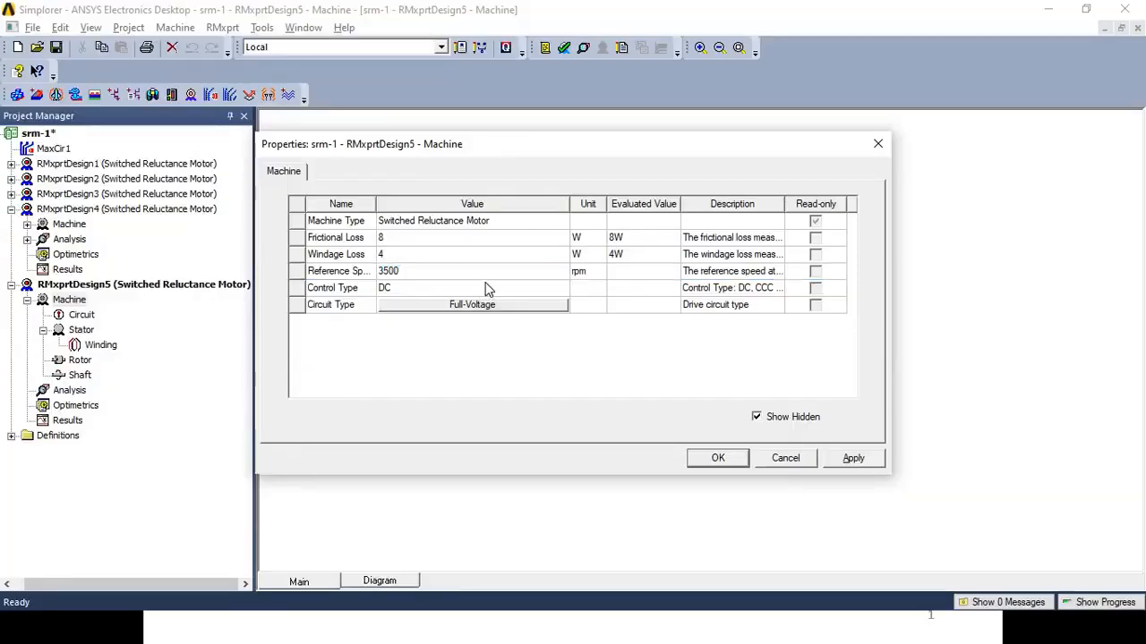
Step: Keep the DC control type, confirm Full-Voltage as the circuit type, and apply the machine properties
{"action": "left_click", "coordinate": [486, 283]}
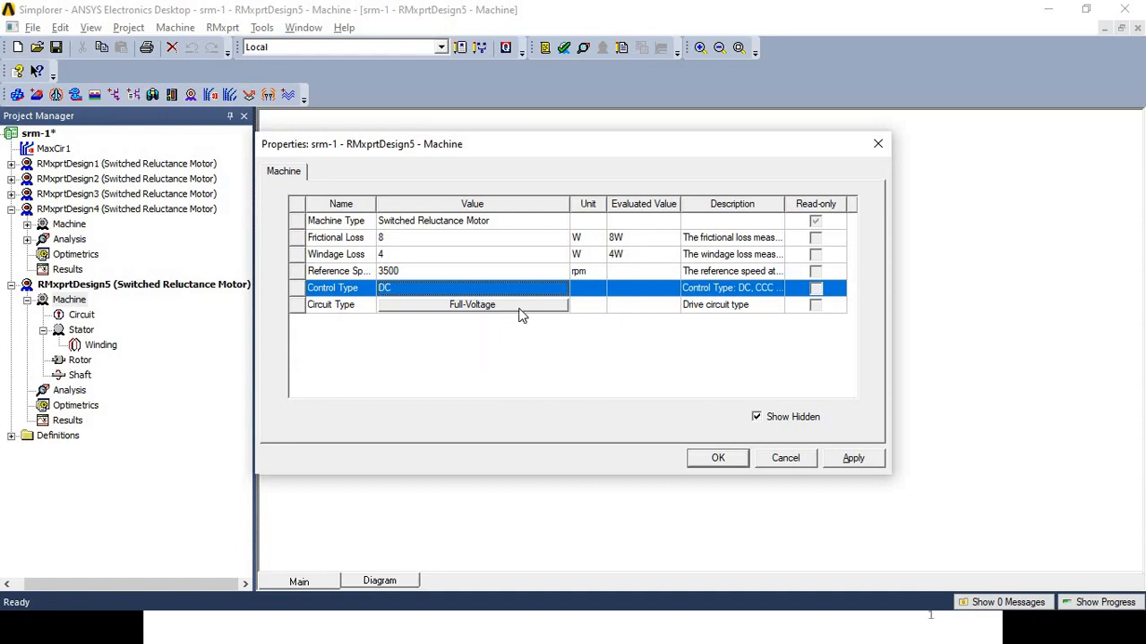
{"action": "left_click", "coordinate": [521, 308]}
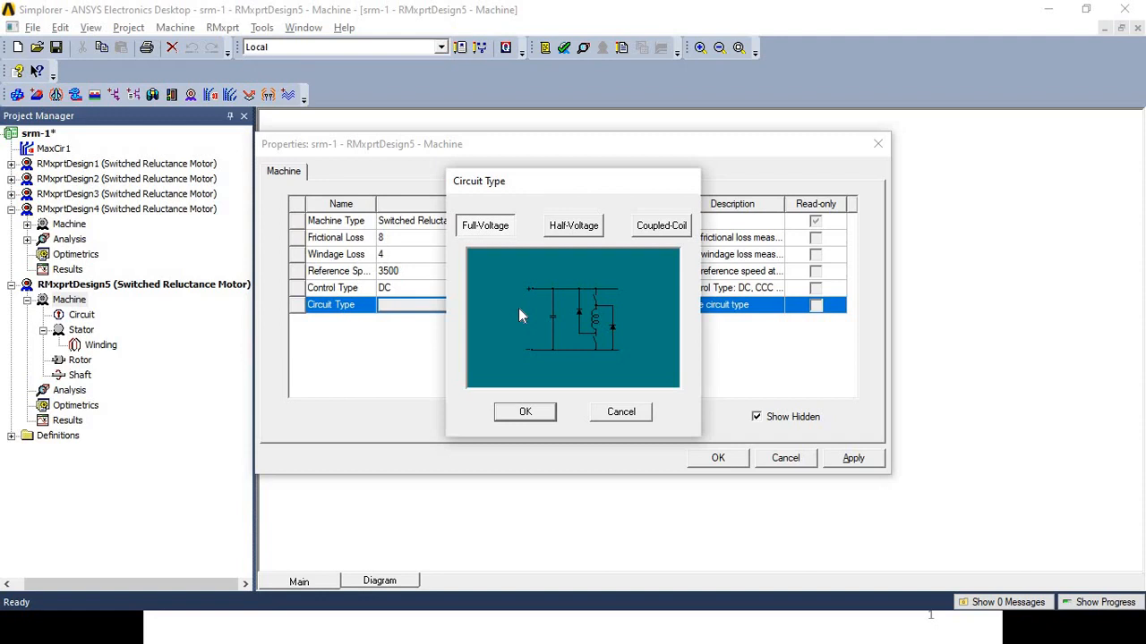
{"action": "left_click", "coordinate": [536, 413]}
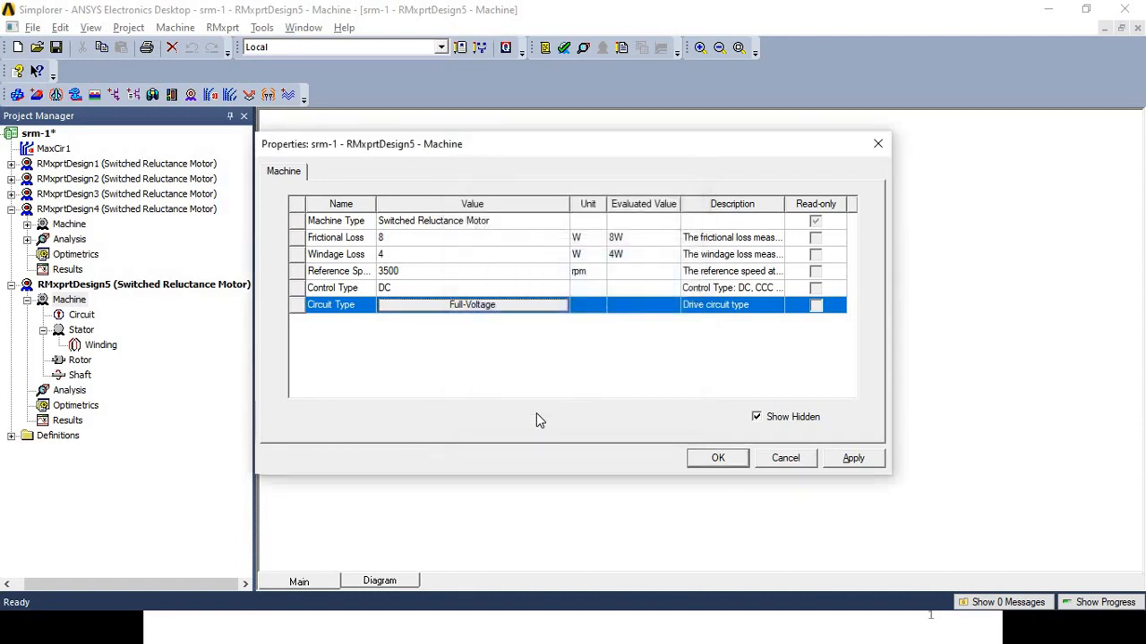
{"action": "left_click", "coordinate": [850, 463]}
{"action": "left_click", "coordinate": [712, 457]}
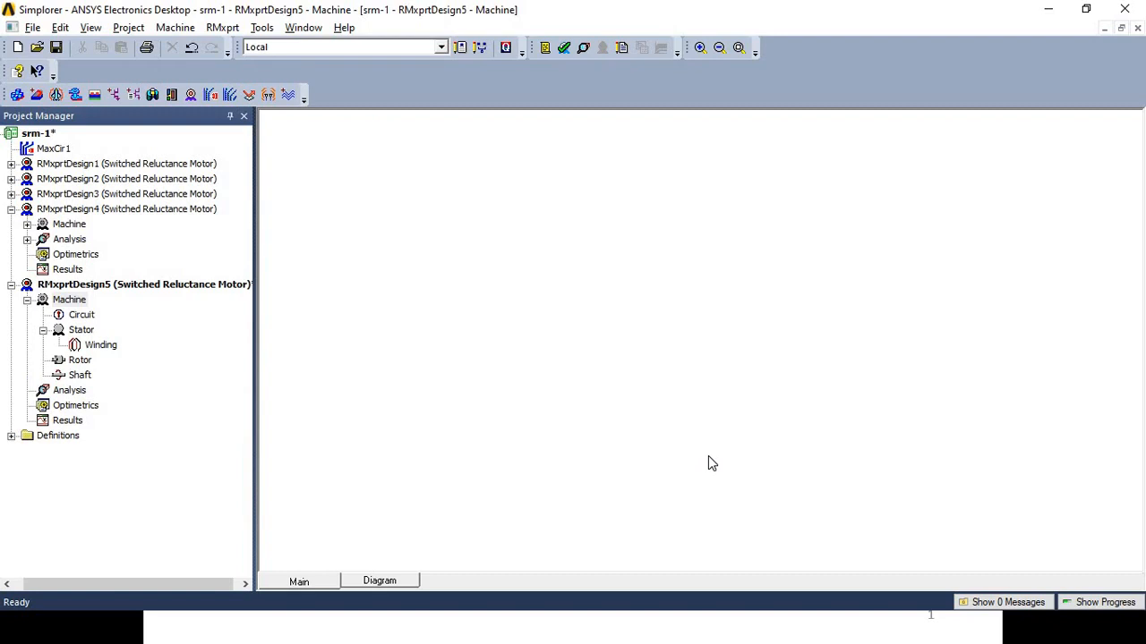
Step: Open the circuit properties of RMxprtDesign5 and compare the trigger lead angle and pulse width with the Word document
{"action": "double_click", "coordinate": [79, 317]}
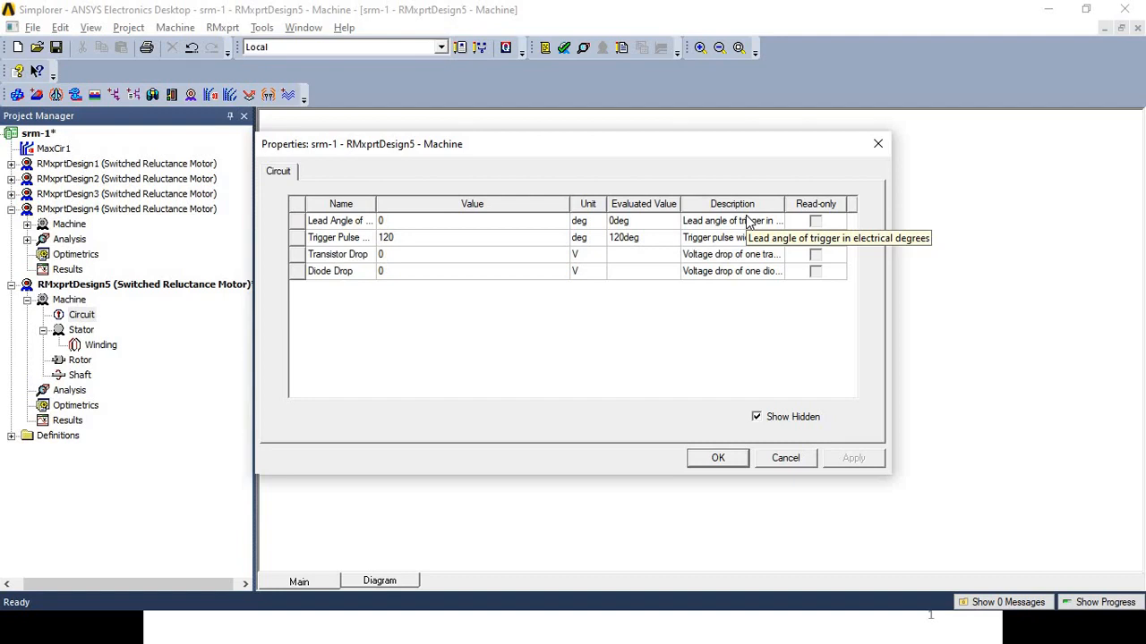
{"action": "key", "text": "alt+Tab"}
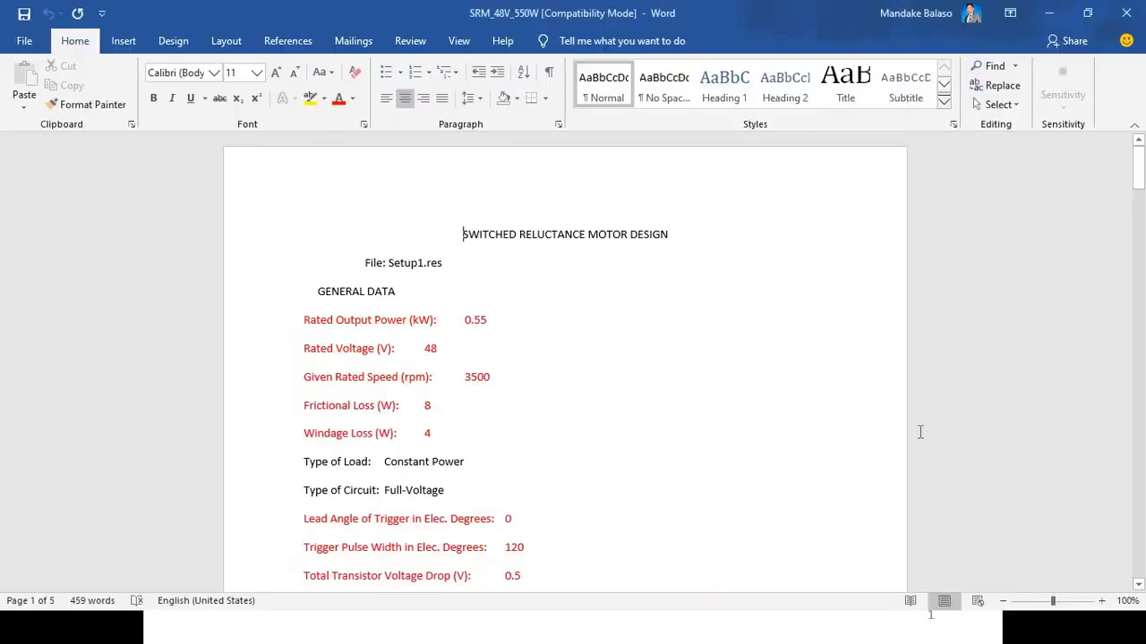
{"action": "left_click", "coordinate": [1094, 492]}
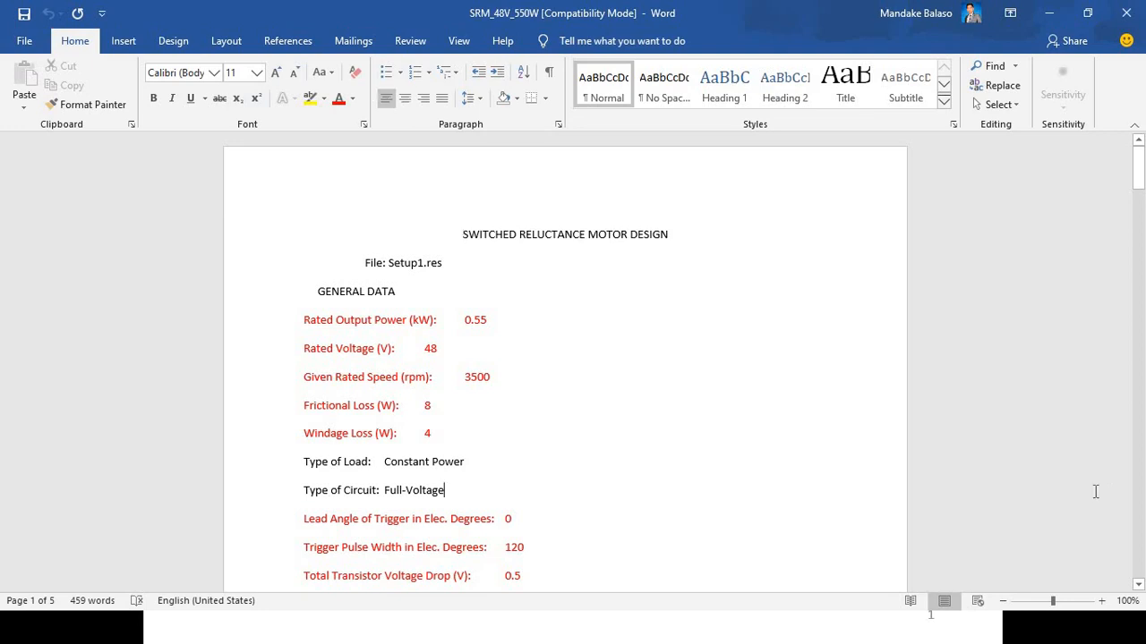
{"action": "key", "text": "alt+Tab"}
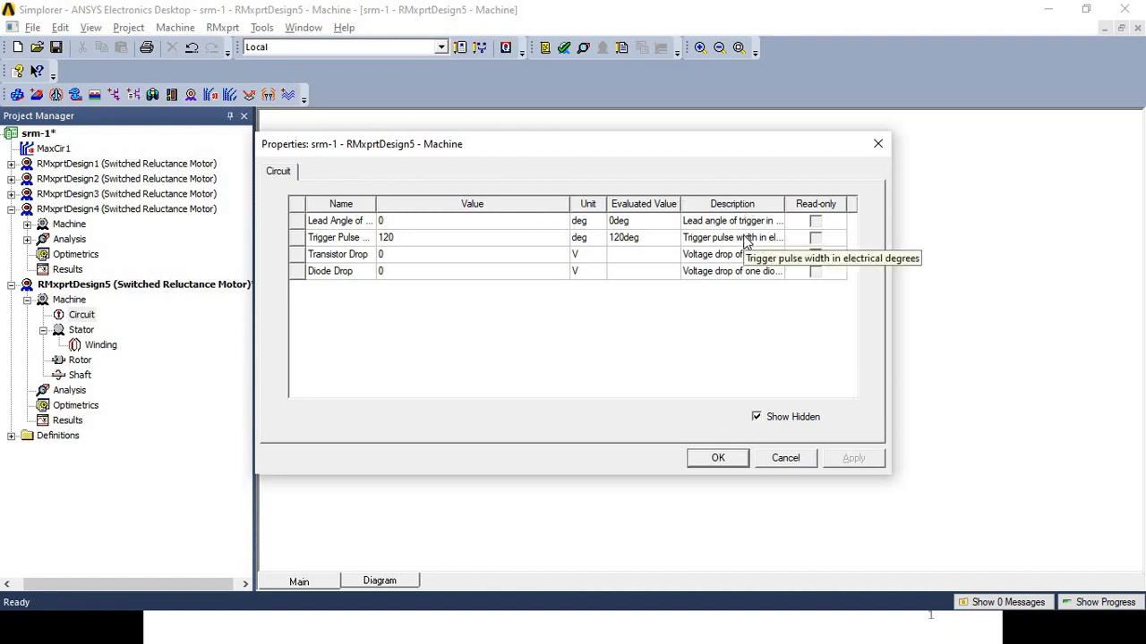
{"action": "key", "text": "alt+Tab"}
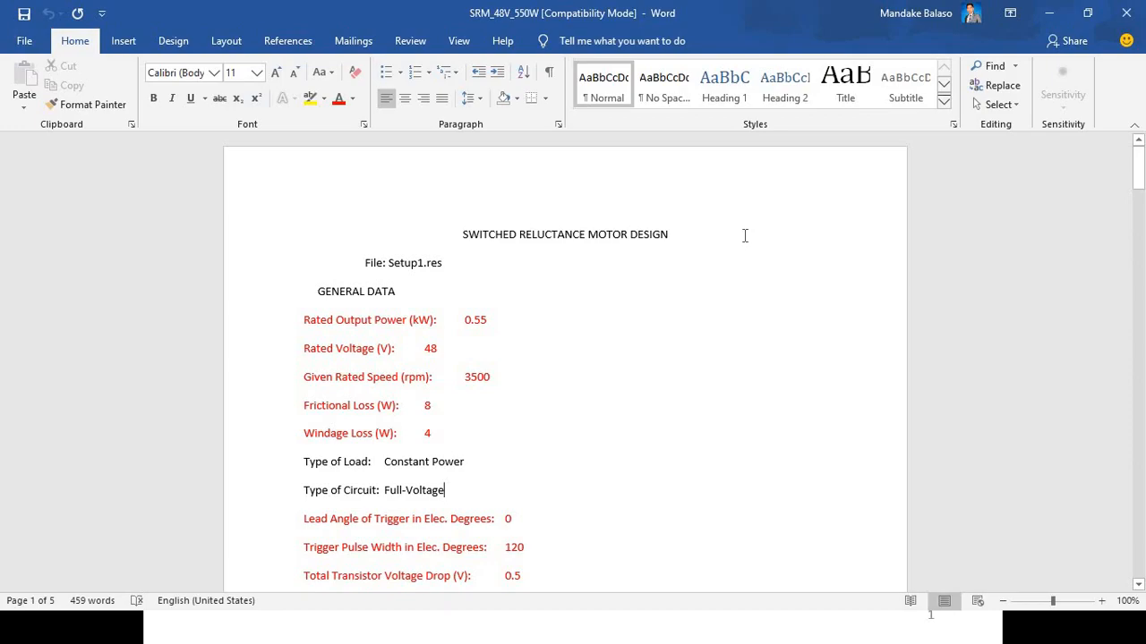
{"action": "key", "text": "alt+Tab"}
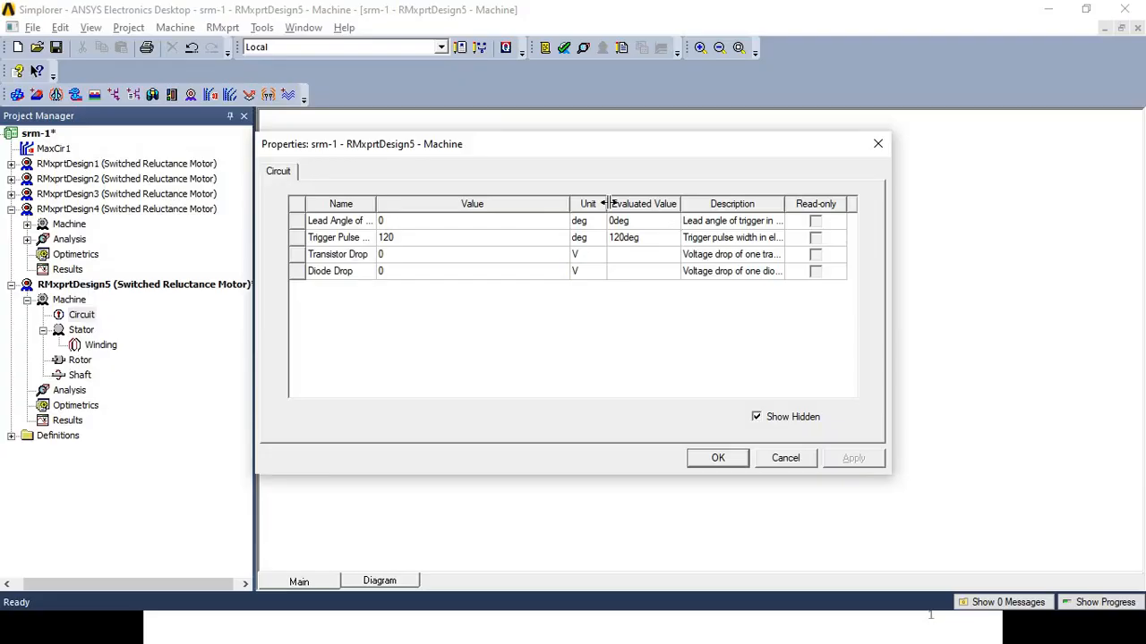
Step: Check the transistor voltage drop in the Word document and set the circuit's transistor drop to 0.5 V
{"action": "left_click", "coordinate": [437, 258]}
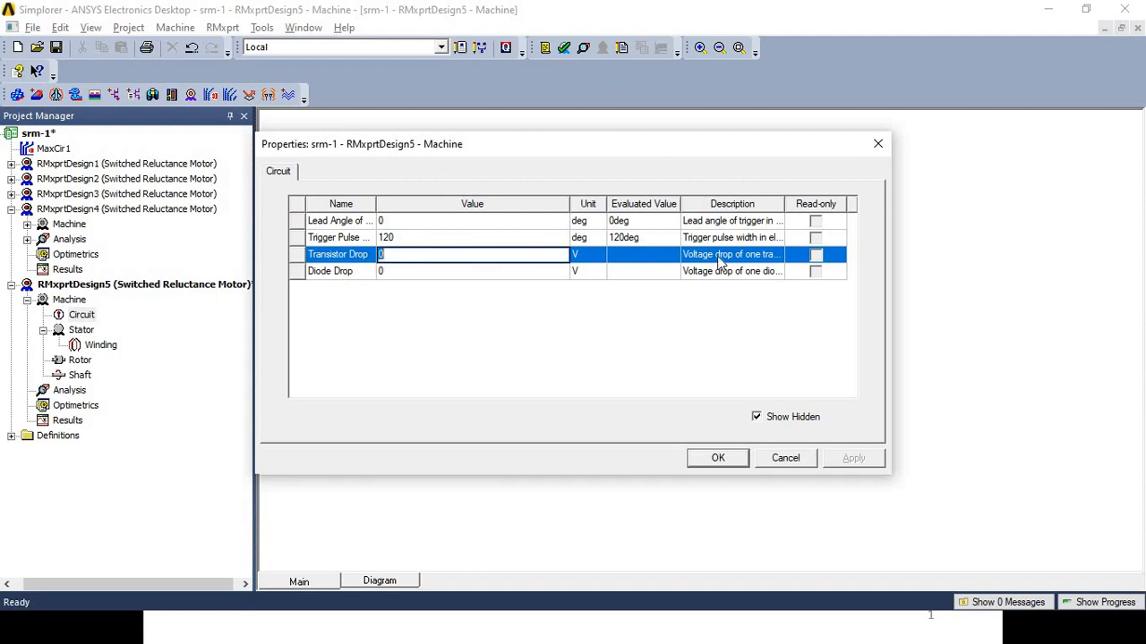
{"action": "left_click", "coordinate": [733, 355]}
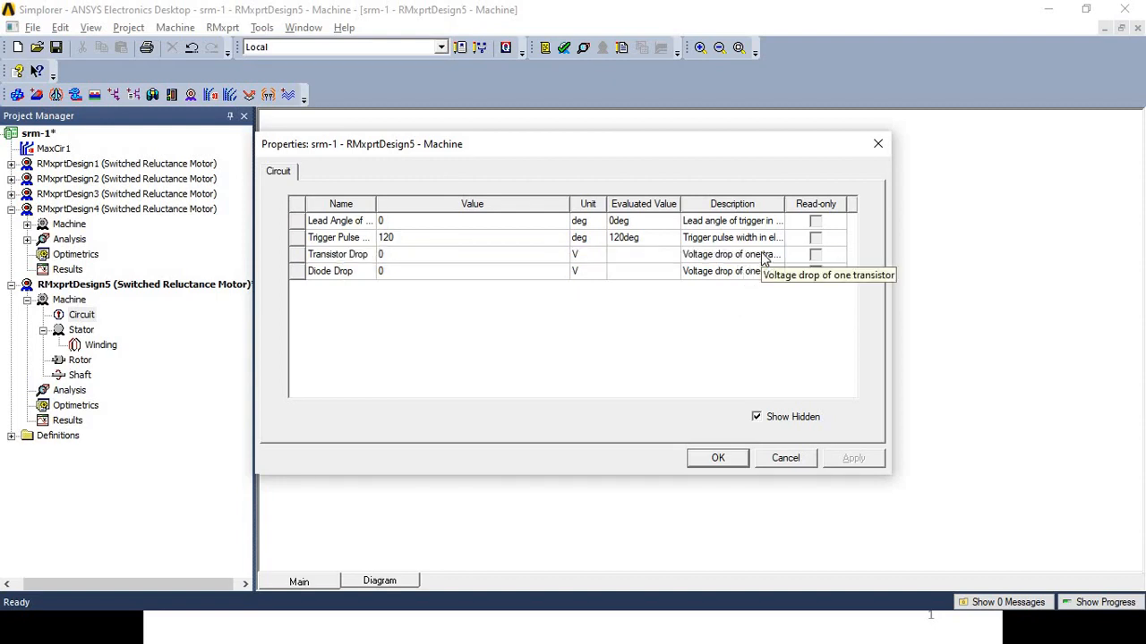
{"action": "key", "text": "alt+Tab"}
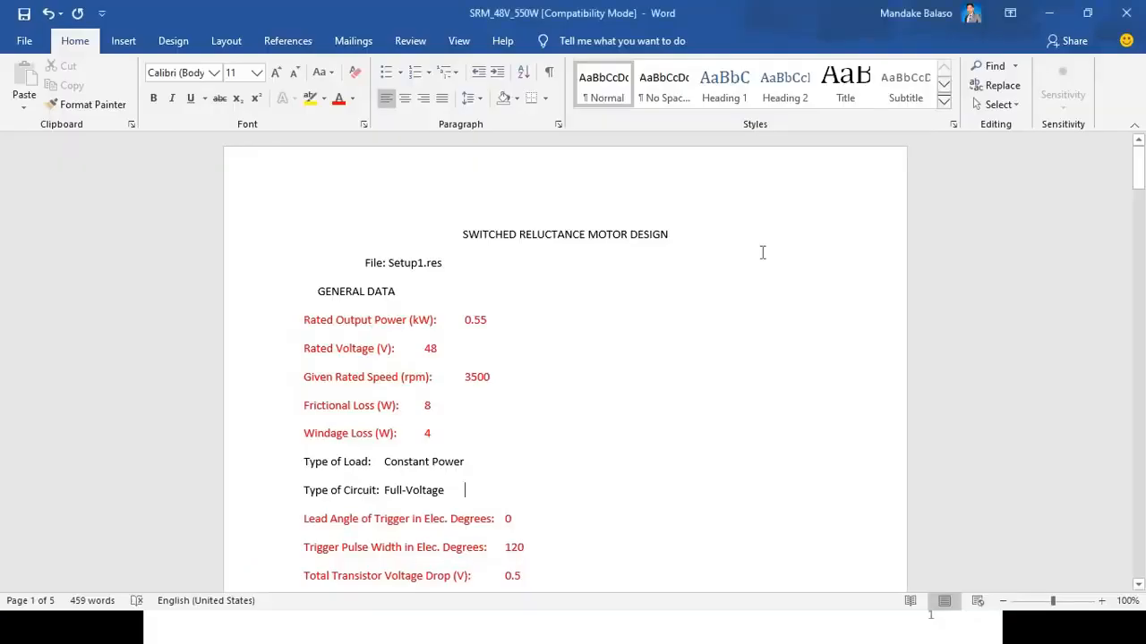
{"action": "key", "text": "alt+Tab"}
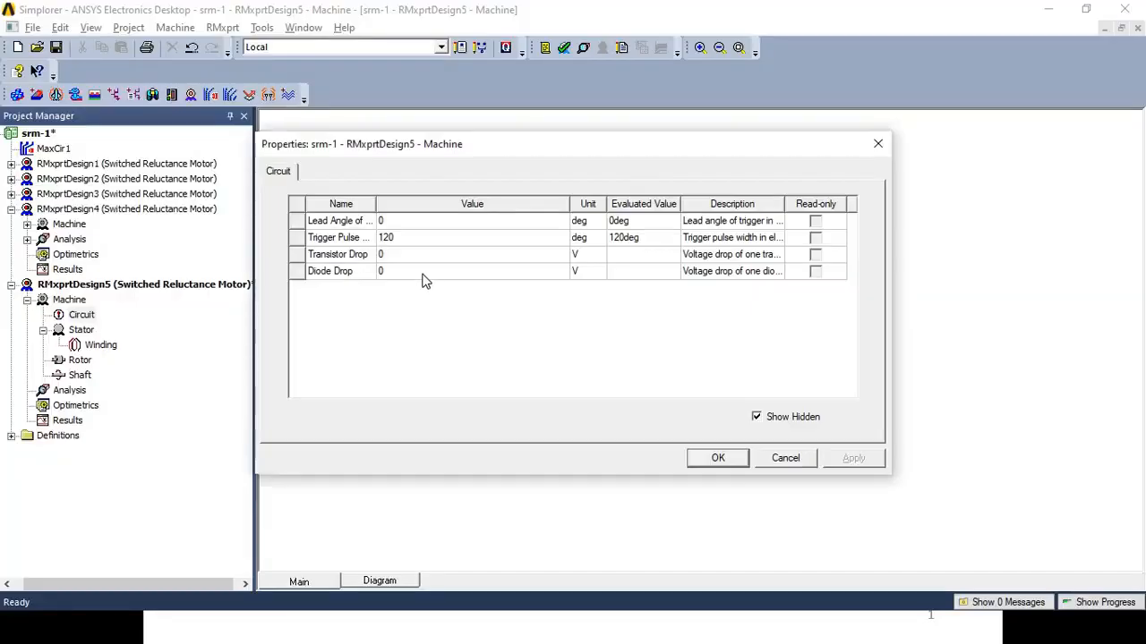
{"action": "left_click", "coordinate": [426, 254]}
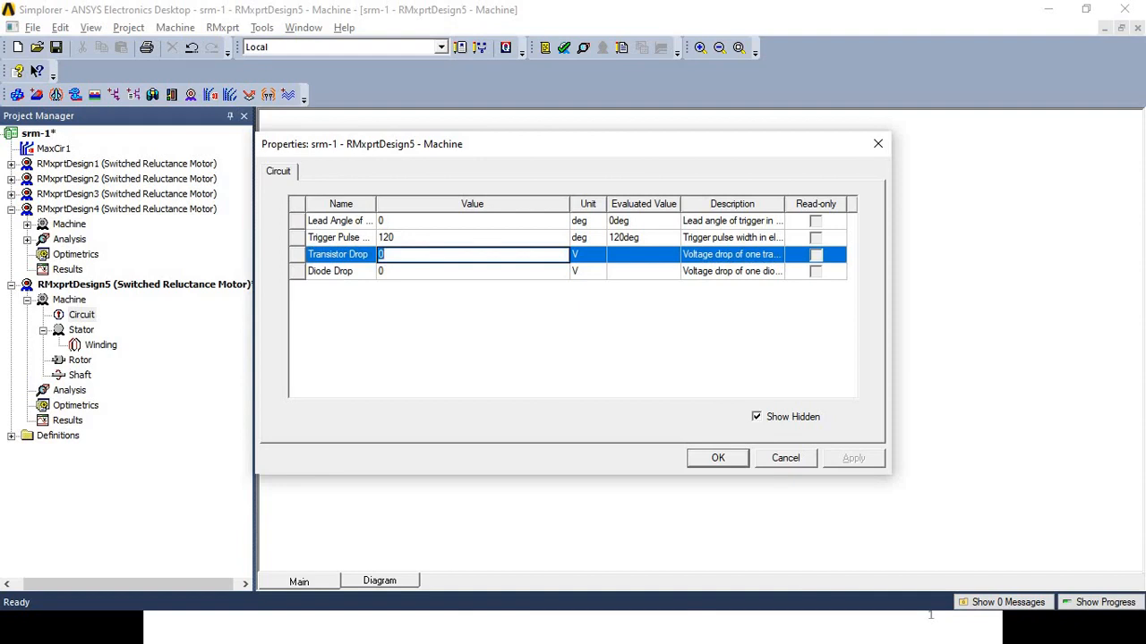
{"action": "type", "text": "0.5"}
{"action": "key", "text": "Return"}
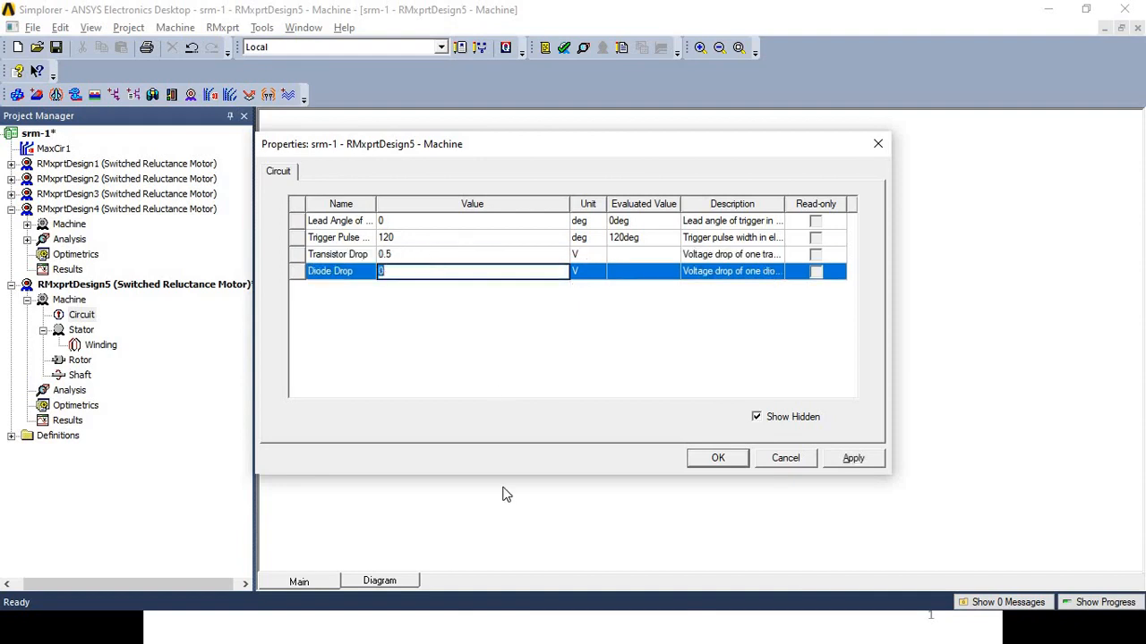
Step: Look up the diode voltage drop in the Word document, set the diode drop to 0.5 V, and apply the circuit properties
{"action": "key", "text": "alt+Tab"}
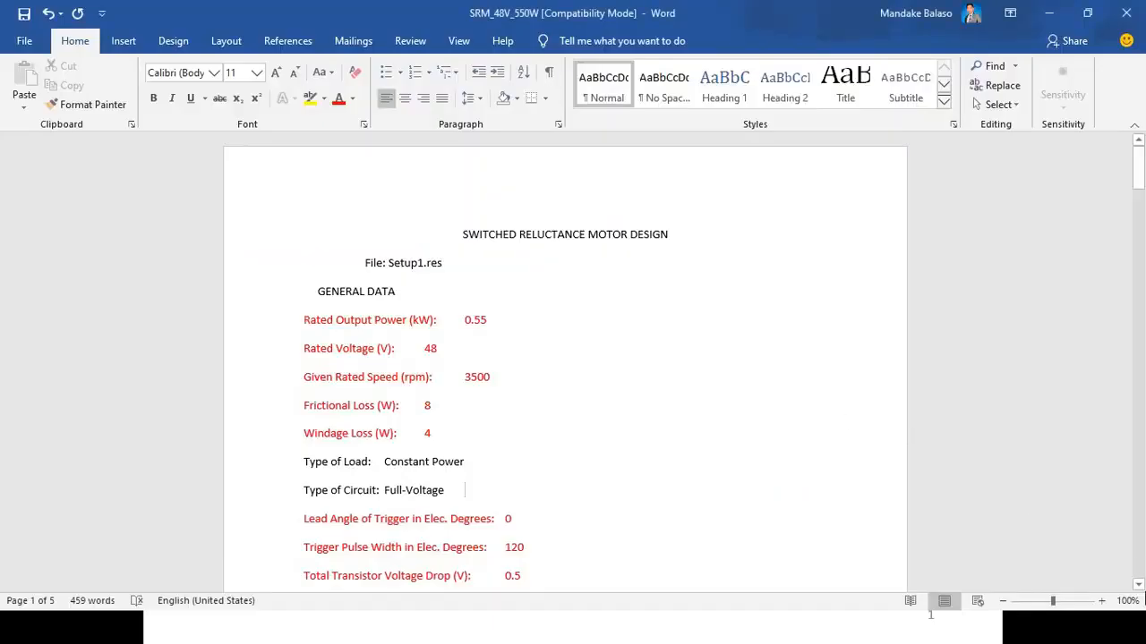
{"action": "left_click_drag", "start_coordinate": [1138, 587], "coordinate": [1138, 587]}
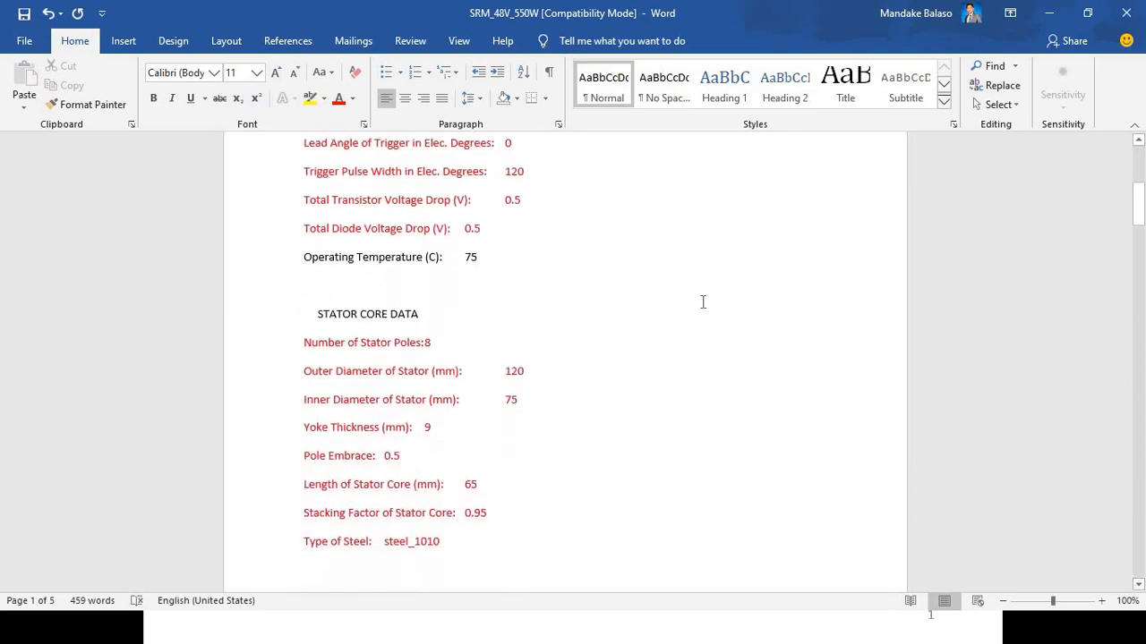
{"action": "key", "text": "alt+Tab"}
{"action": "left_click", "coordinate": [457, 243]}
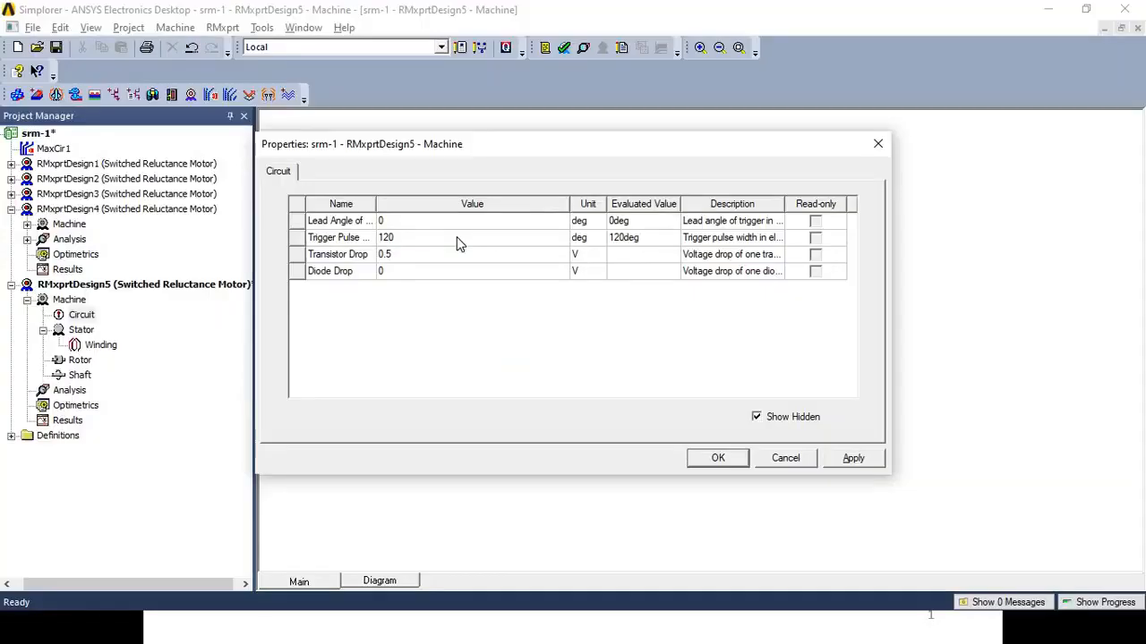
{"action": "left_click", "coordinate": [410, 272]}
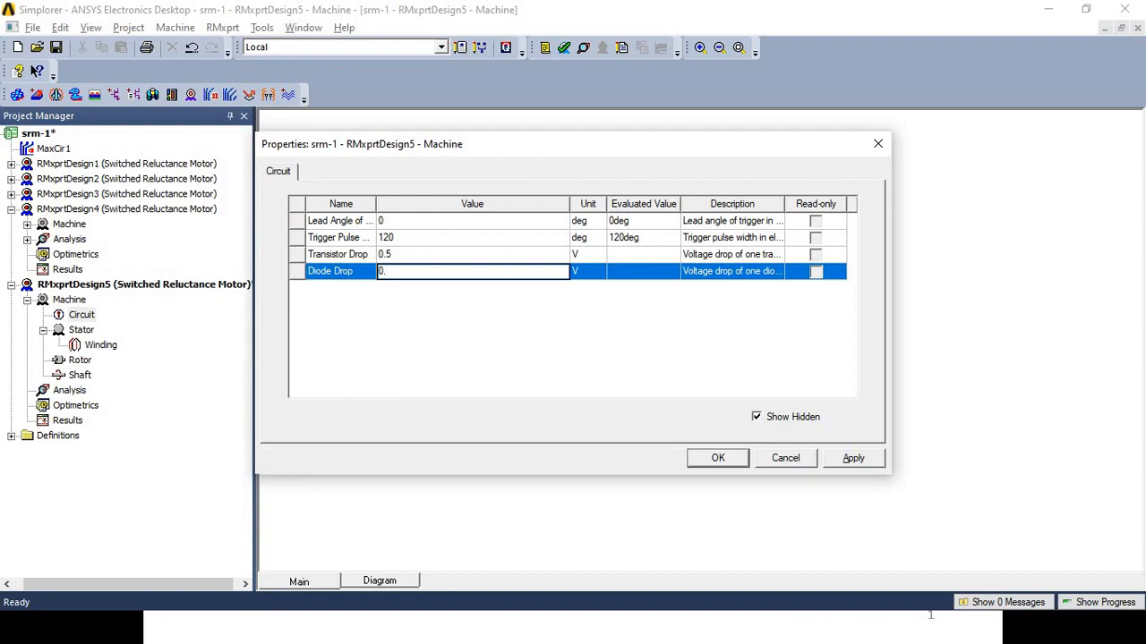
{"action": "type", "text": "5"}
{"action": "left_click", "coordinate": [553, 358]}
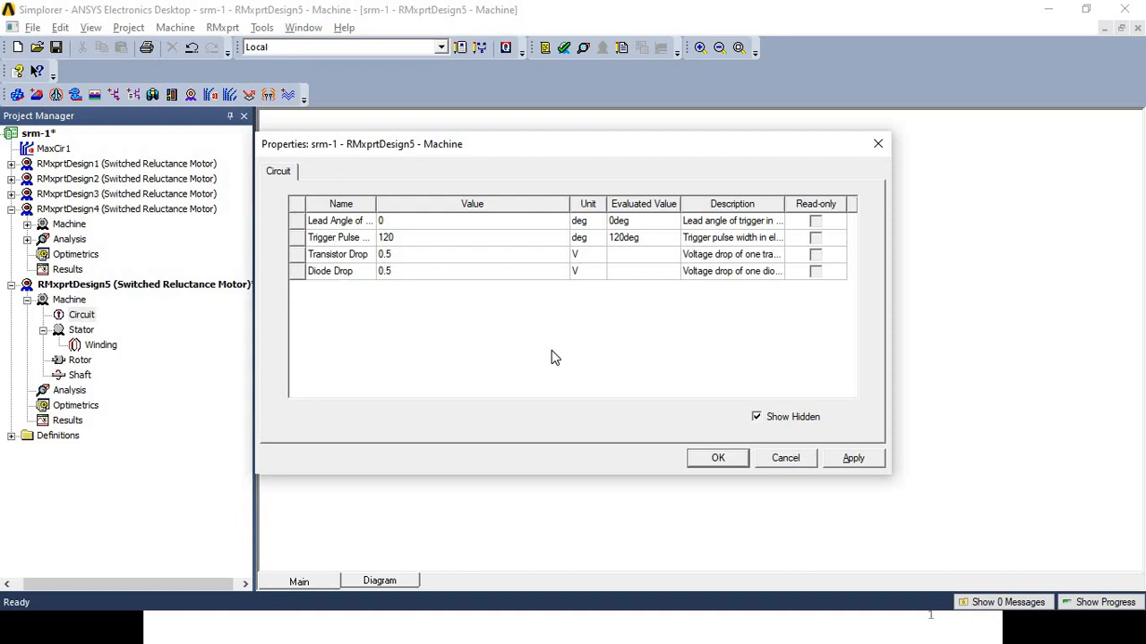
{"action": "left_click", "coordinate": [853, 459]}
{"action": "left_click", "coordinate": [739, 465]}
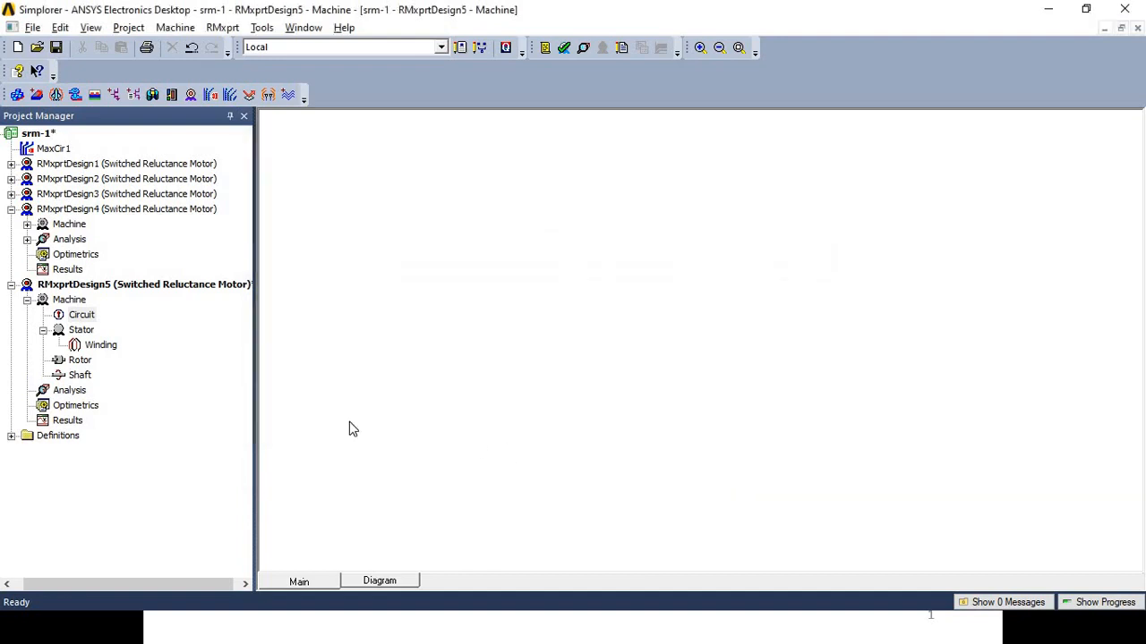
Step: Open the stator properties, check the stator core data in the Word document, and set the outer diameter to 120 mm
{"action": "double_click", "coordinate": [80, 330]}
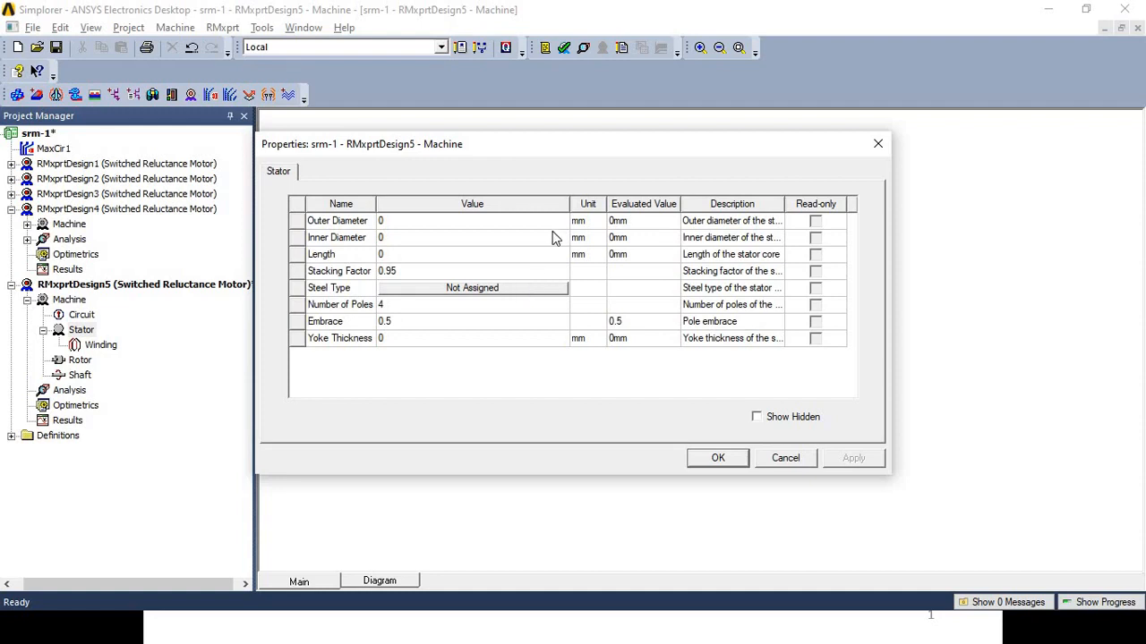
{"action": "key", "text": "alt+Tab"}
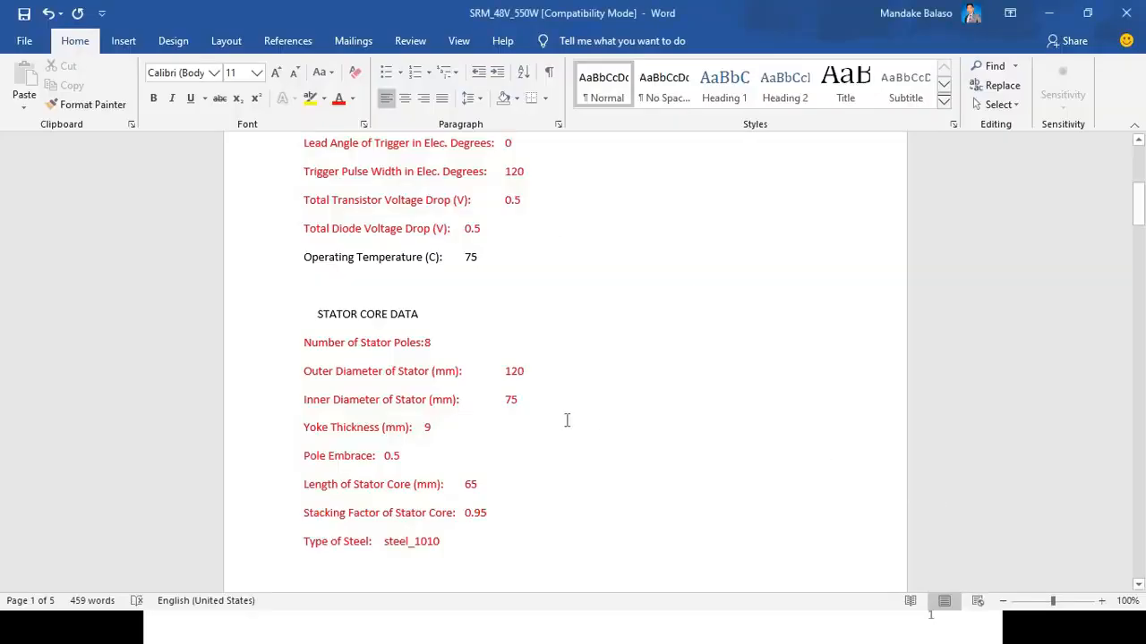
{"action": "key", "text": "alt+Tab"}
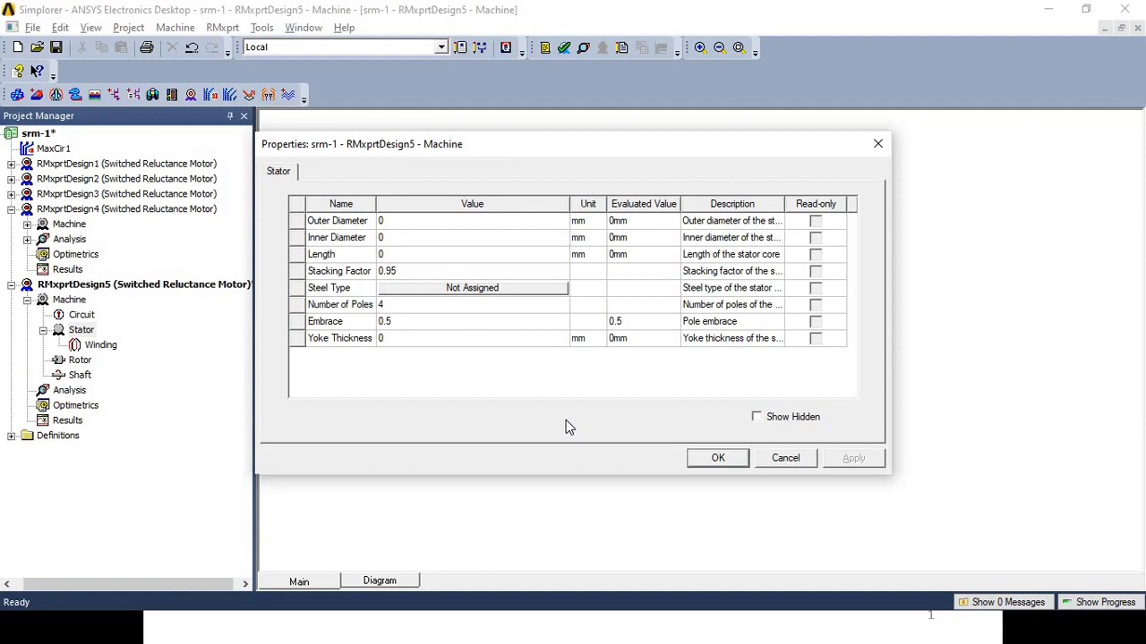
{"action": "left_click", "coordinate": [507, 225]}
{"action": "type", "text": "120"}
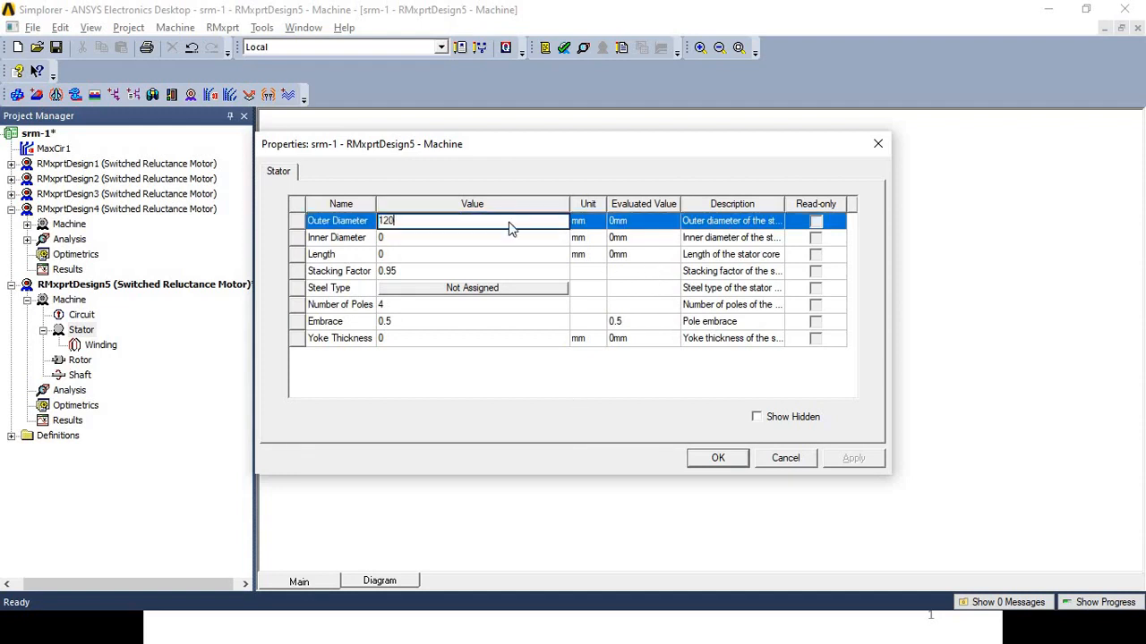
Step: Check the stator inner diameter in the Word document and set the stator's inner diameter to 75 mm
{"action": "key", "text": "Tab"}
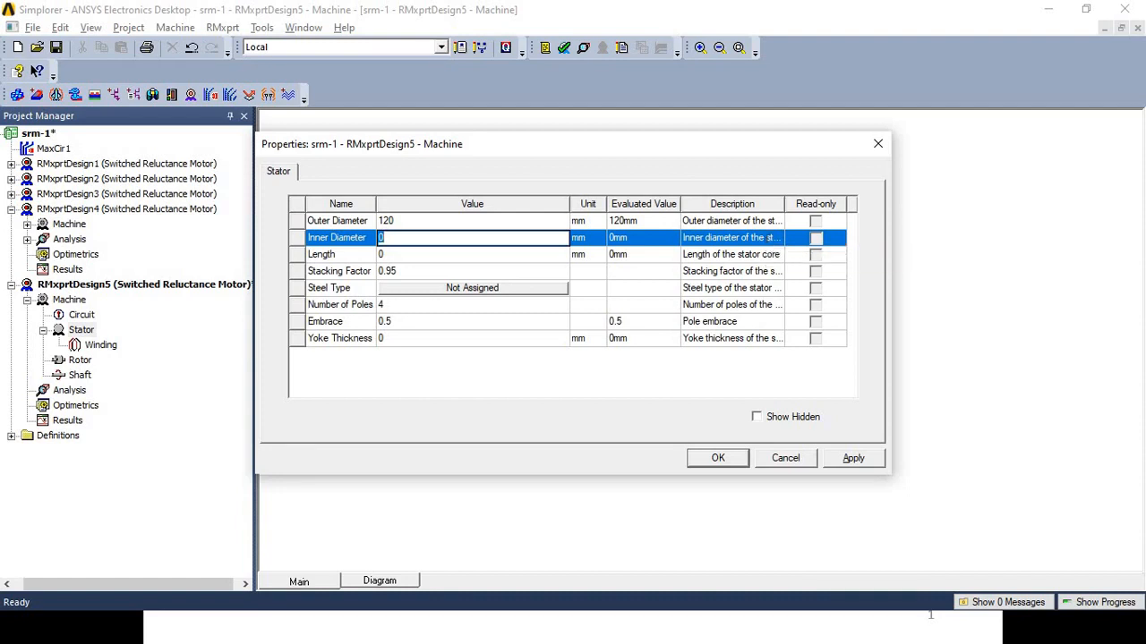
{"action": "key", "text": "alt+Tab"}
{"action": "key", "text": "alt+Tab"}
{"action": "type", "text": "75"}
{"action": "left_click", "coordinate": [509, 255]}
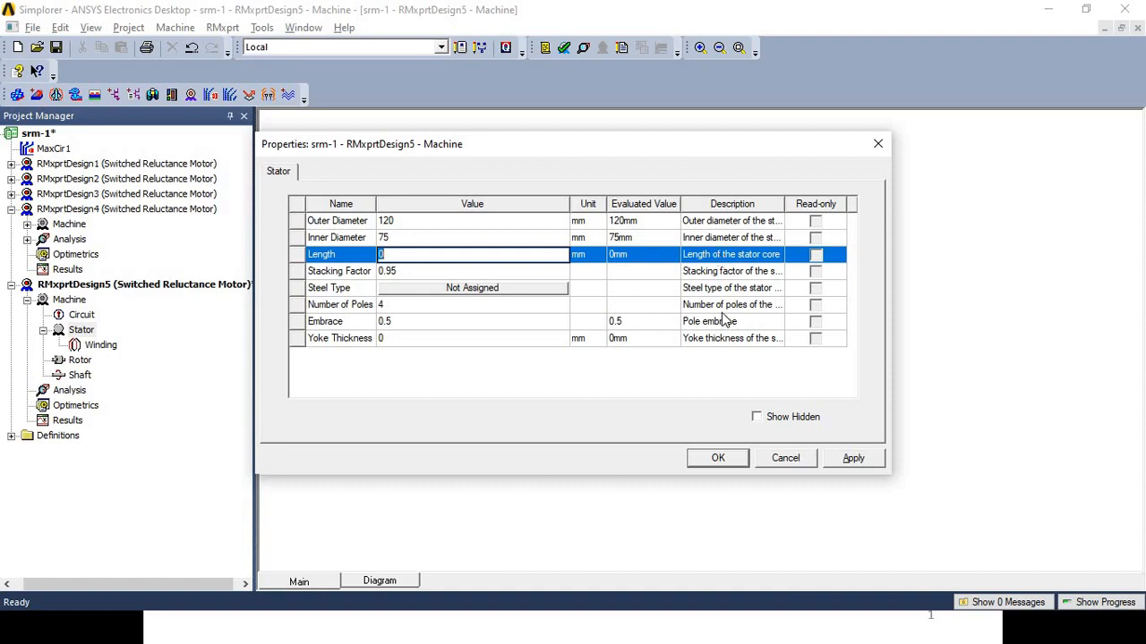
Step: Look up the length of the stator core in the Word document and set the stator length to 65 mm
{"action": "left_click", "coordinate": [749, 242]}
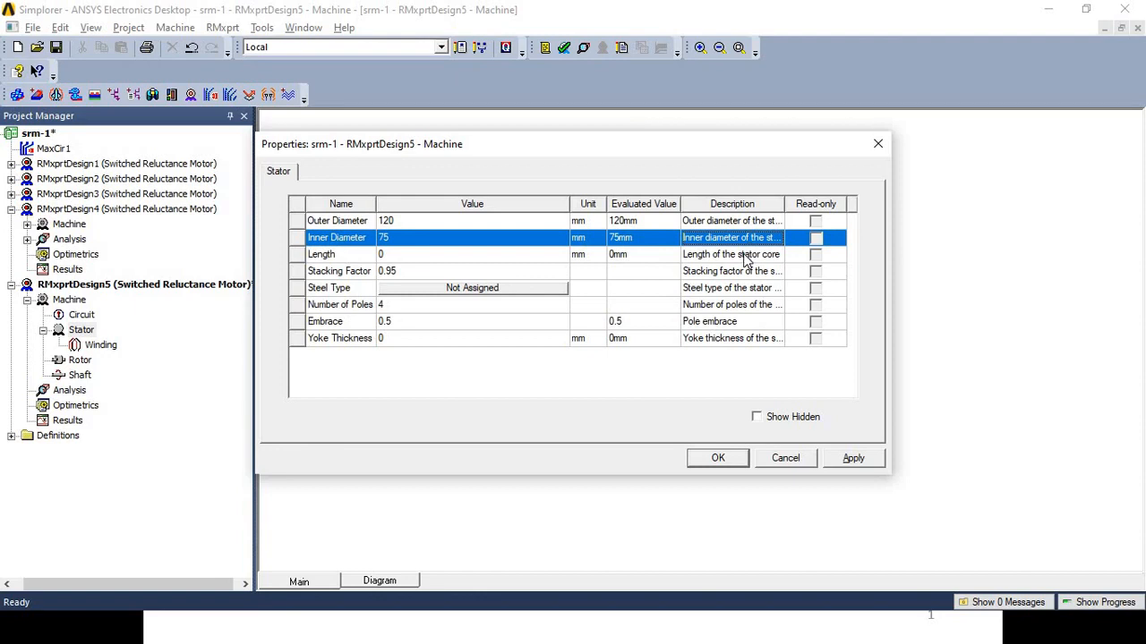
{"action": "left_click", "coordinate": [745, 256]}
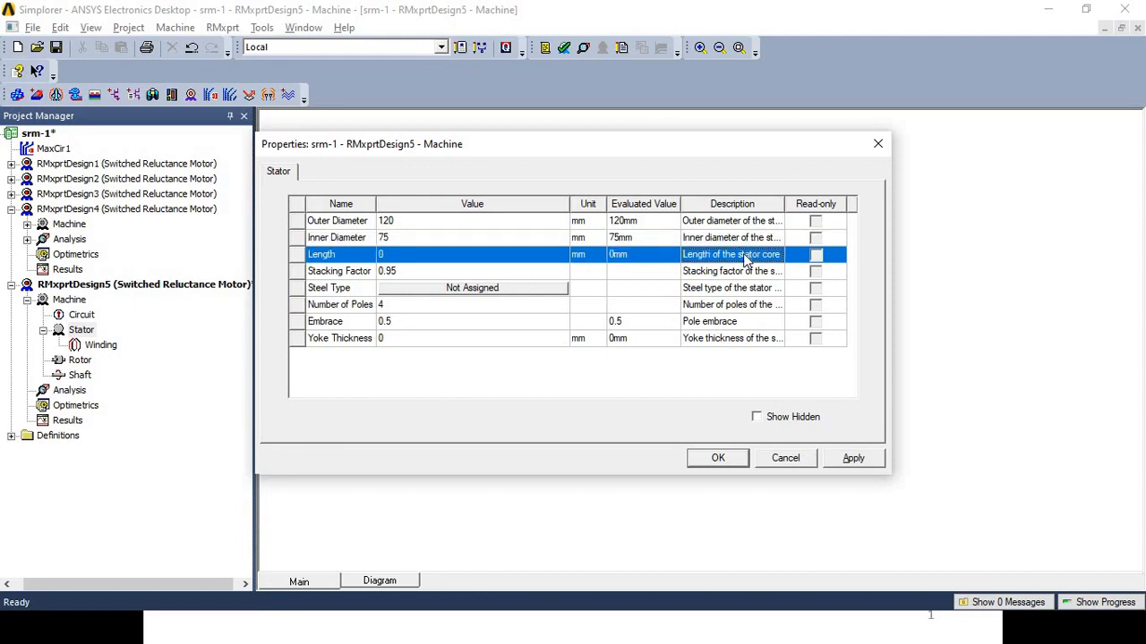
{"action": "key", "text": "alt+Tab"}
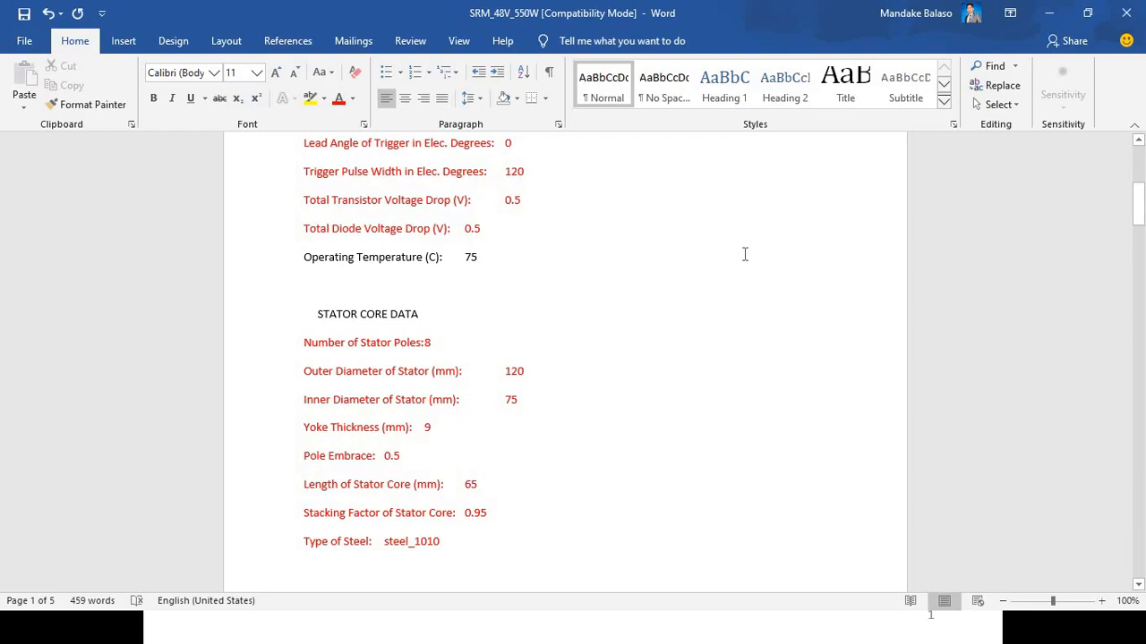
{"action": "key", "text": "alt+Tab"}
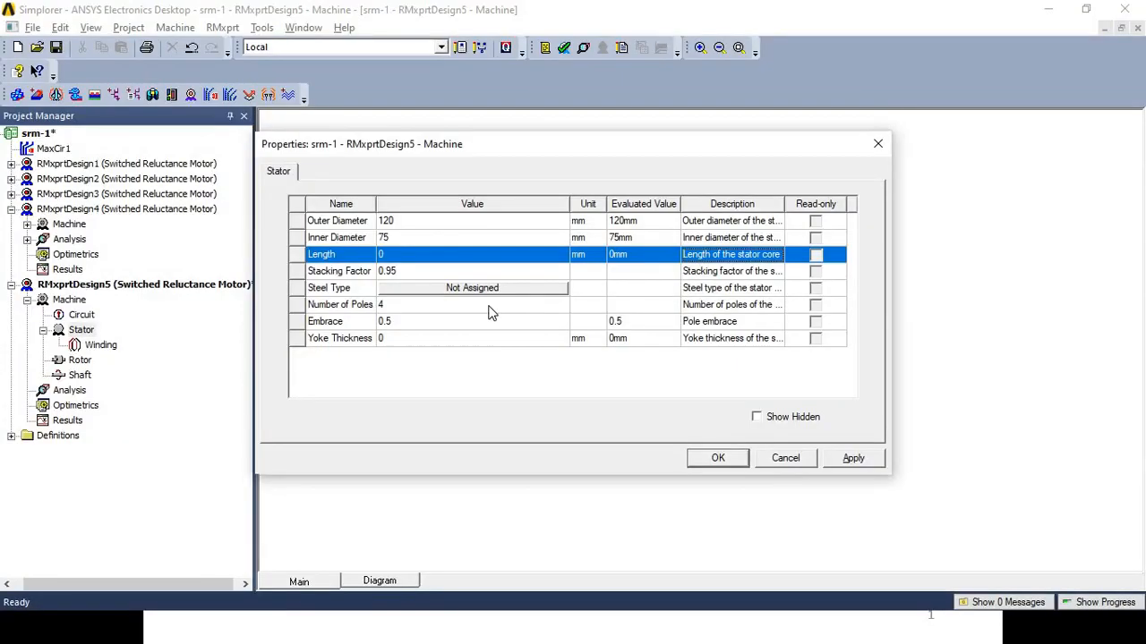
{"action": "left_click", "coordinate": [430, 255]}
{"action": "type", "text": "65"}
{"action": "key", "text": "Return"}
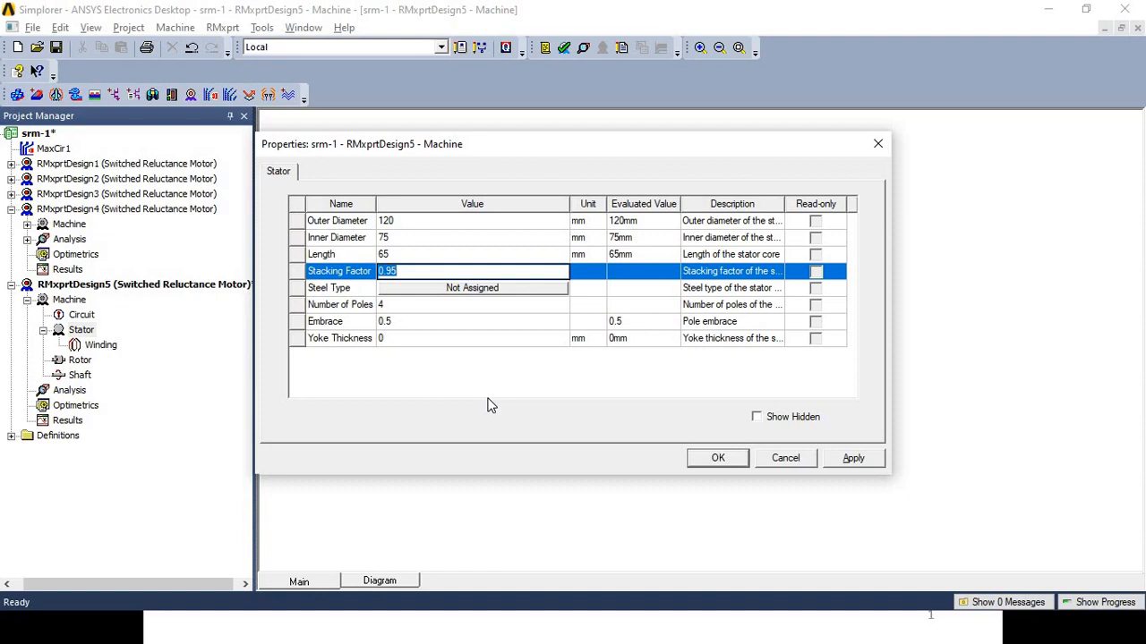
{"action": "left_click", "coordinate": [602, 365]}
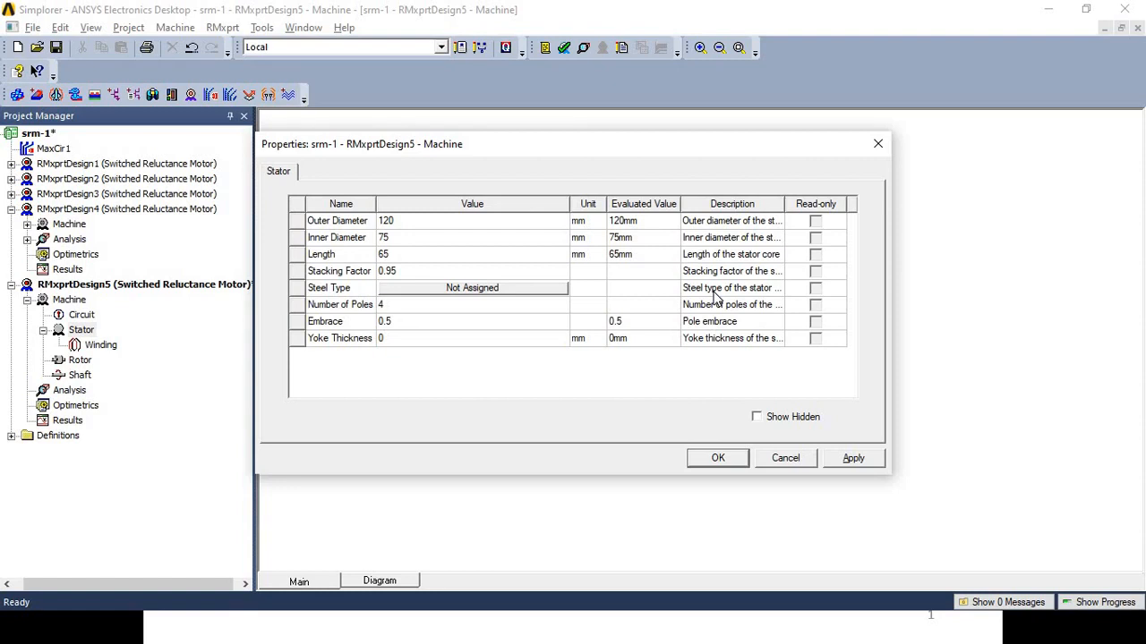
Step: Check the steel type in the Word document and assign the project's steel_1010 material as the stator steel type
{"action": "key", "text": "alt+Tab"}
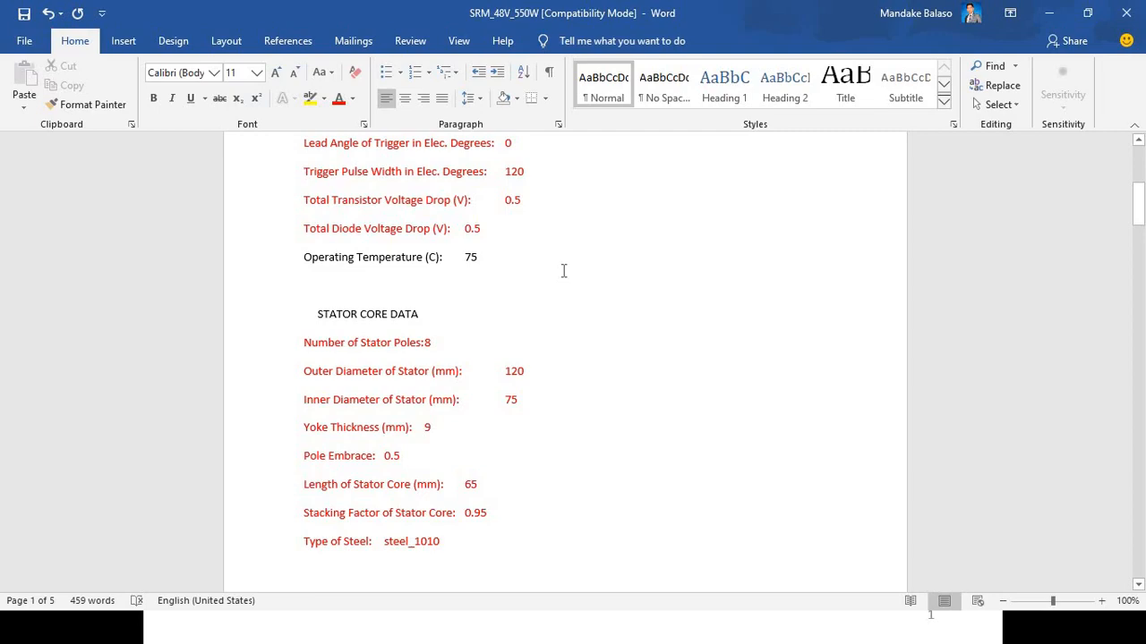
{"action": "key", "text": "alt+Tab"}
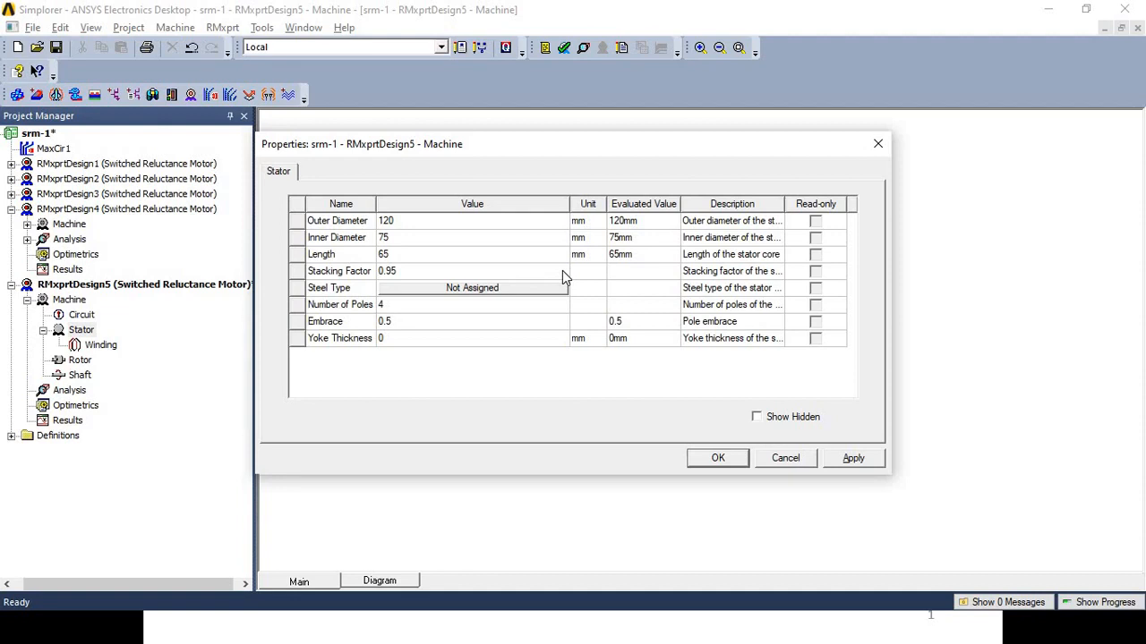
{"action": "left_click", "coordinate": [504, 296]}
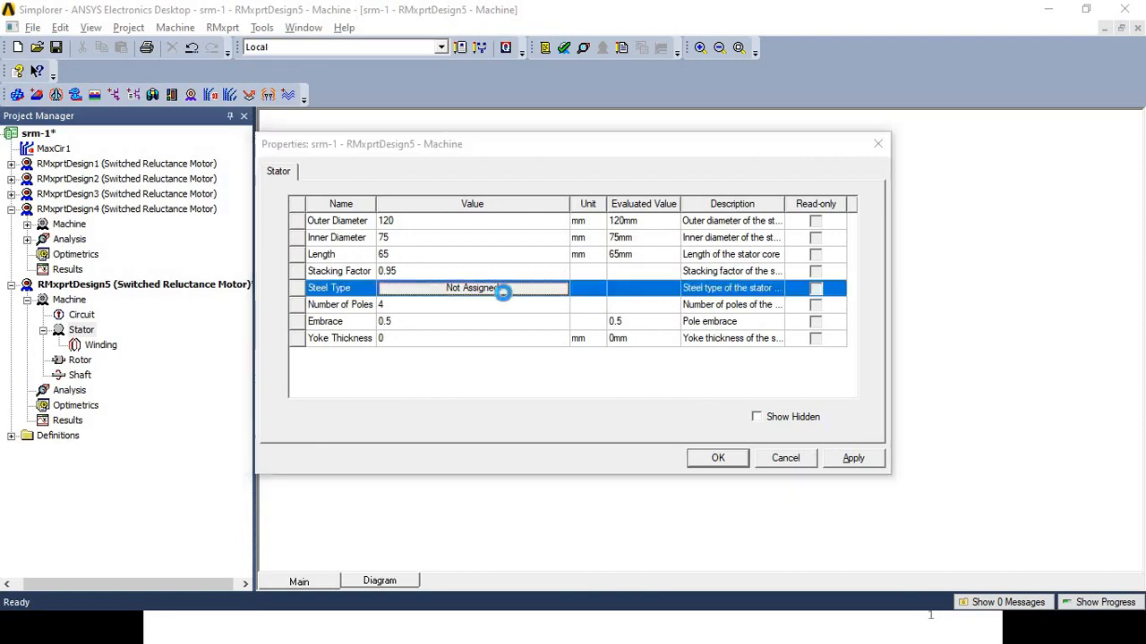
{"action": "left_click", "coordinate": [504, 288]}
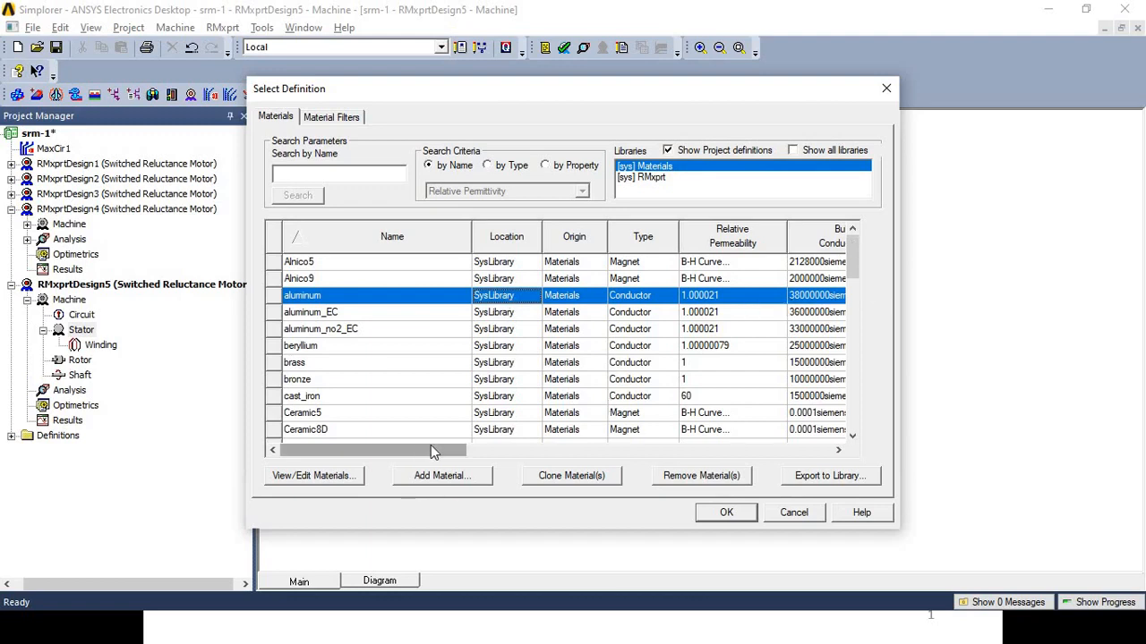
{"action": "left_click_drag", "start_coordinate": [431, 445], "coordinate": [358, 472]}
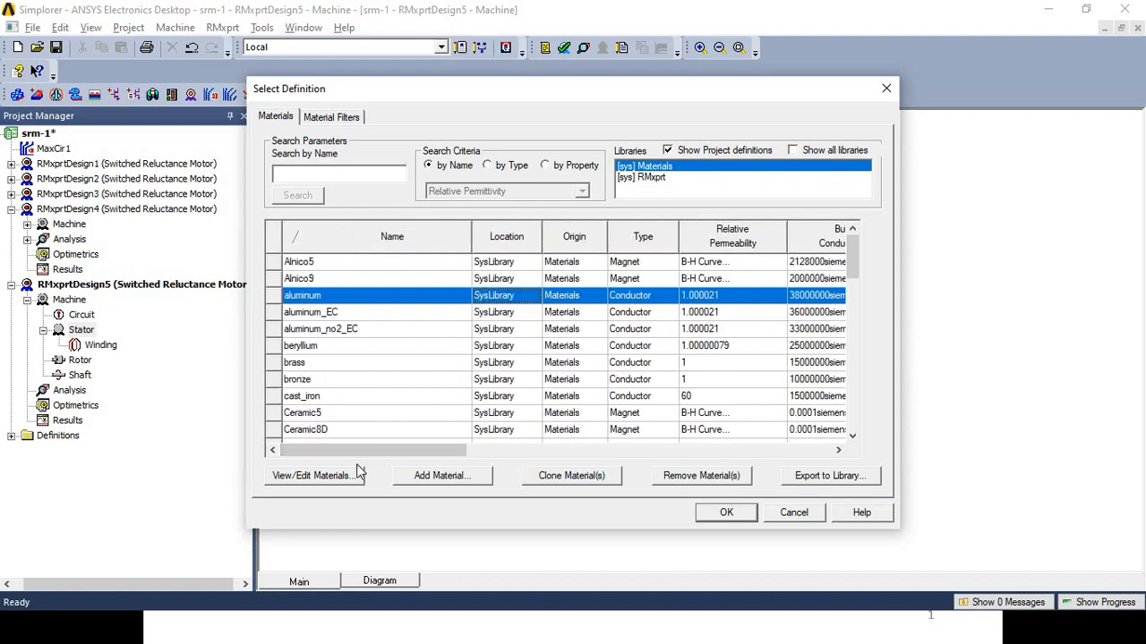
{"action": "key", "text": "alt+Tab"}
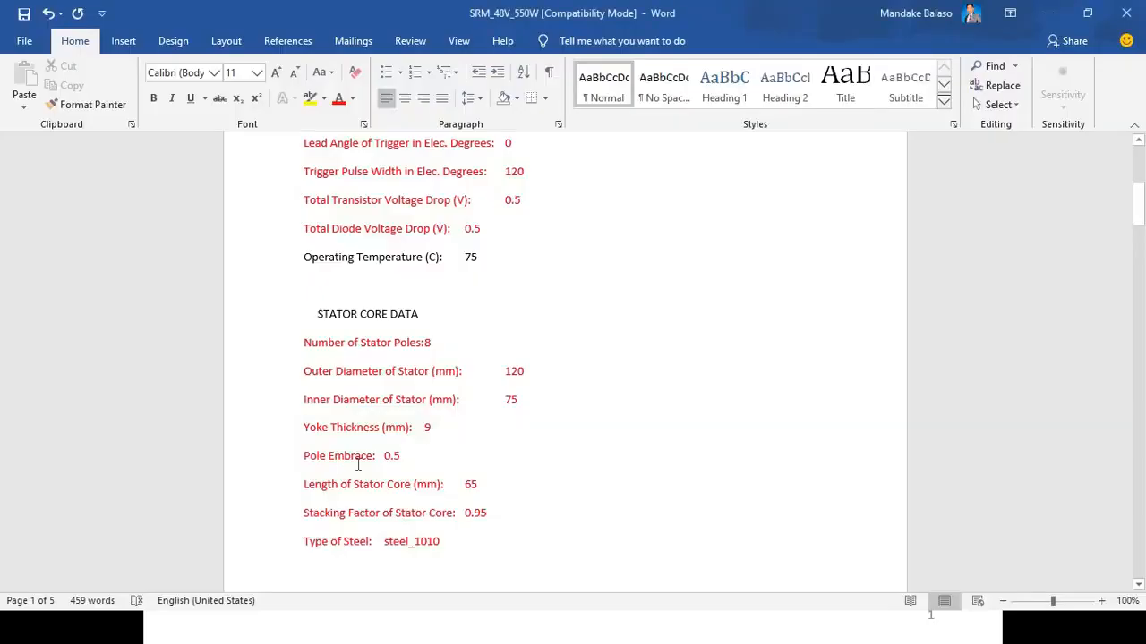
{"action": "key", "text": "alt+Tab"}
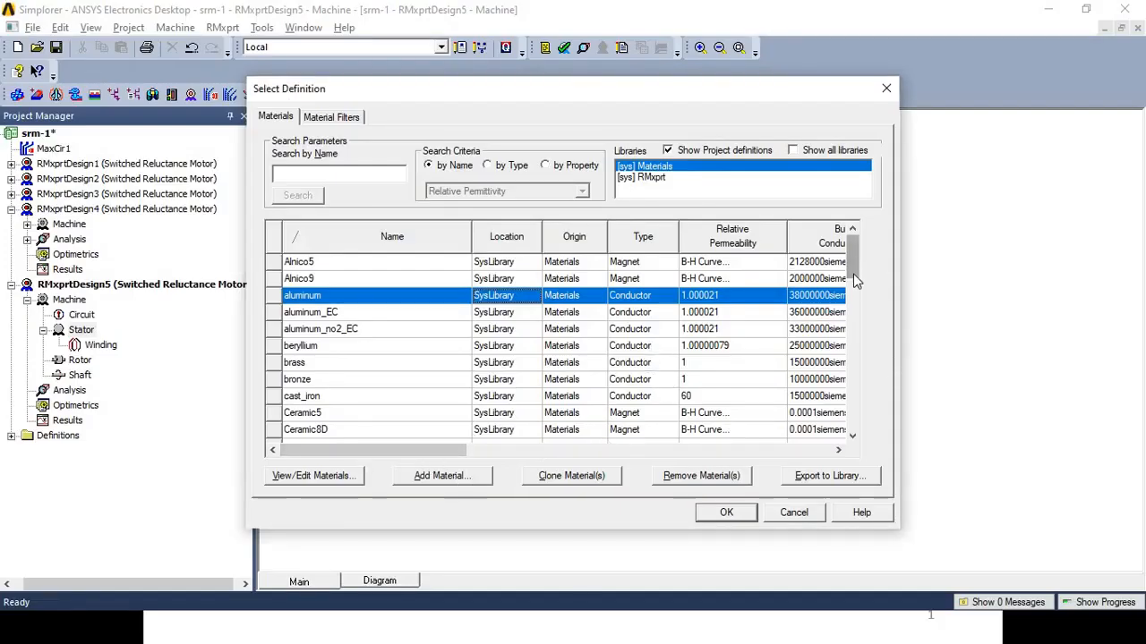
{"action": "left_click_drag", "start_coordinate": [853, 280], "coordinate": [852, 396]}
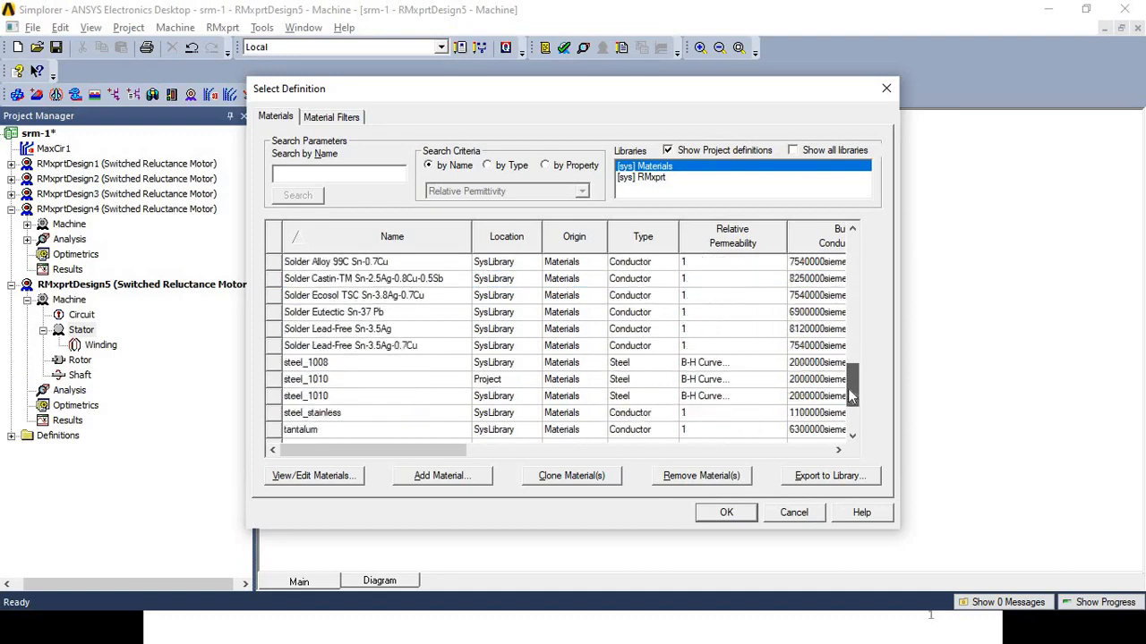
{"action": "left_click", "coordinate": [333, 383]}
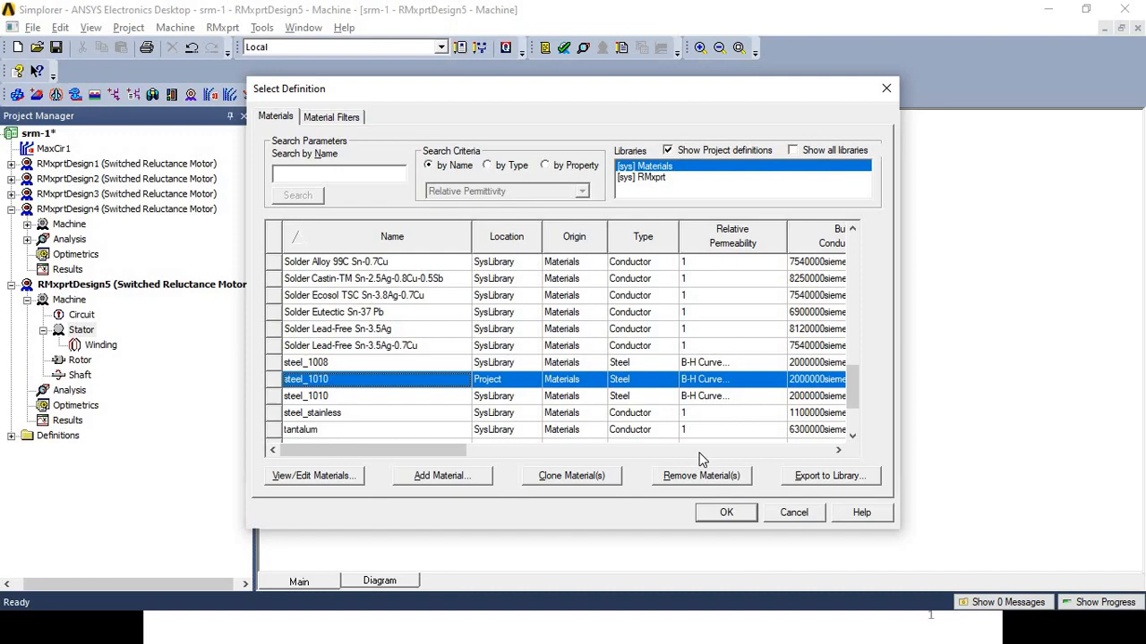
{"action": "left_click", "coordinate": [726, 513]}
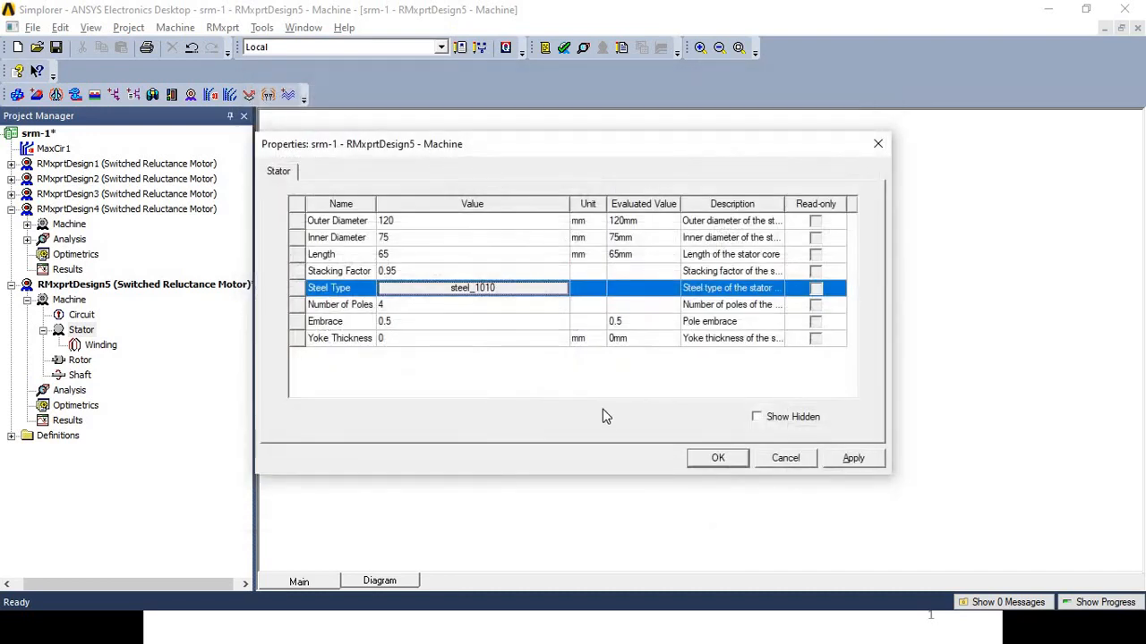
Step: Set the stator's number of poles to 8
{"action": "left_click", "coordinate": [396, 305]}
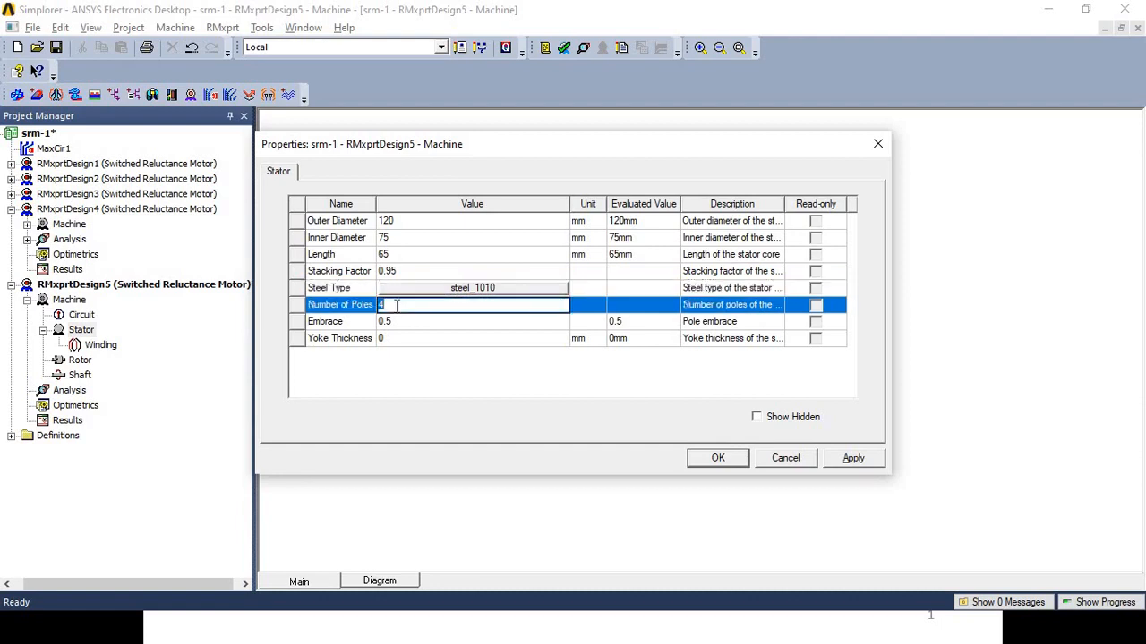
{"action": "type", "text": "8"}
{"action": "left_click", "coordinate": [532, 382]}
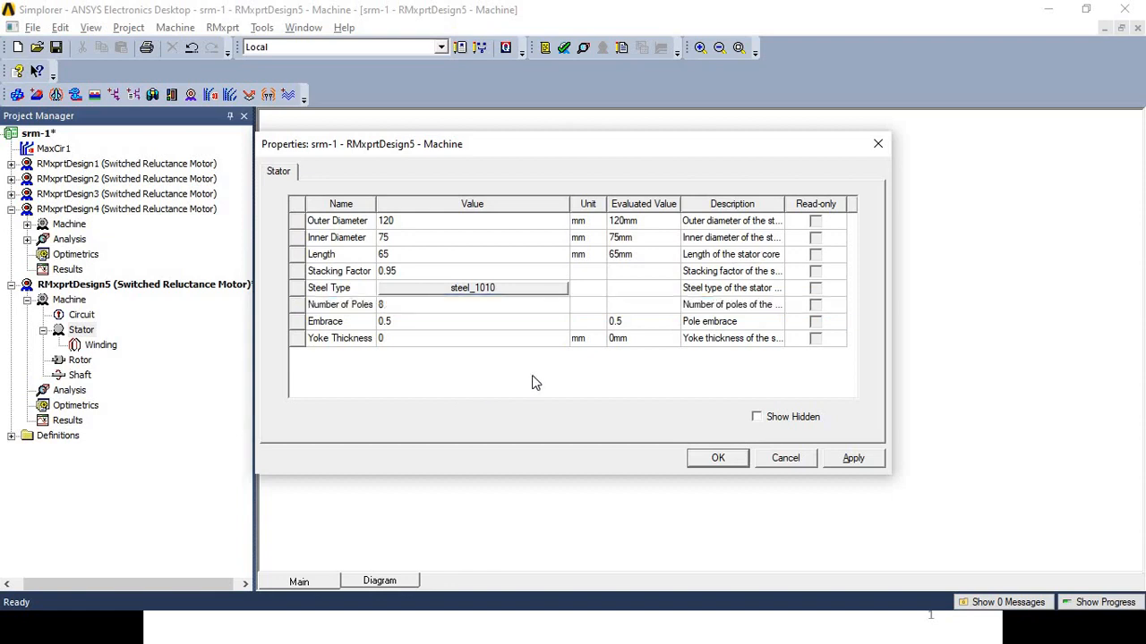
Step: Review the stator core data and the stator coil data in the Word document
{"action": "key", "text": "alt+Tab"}
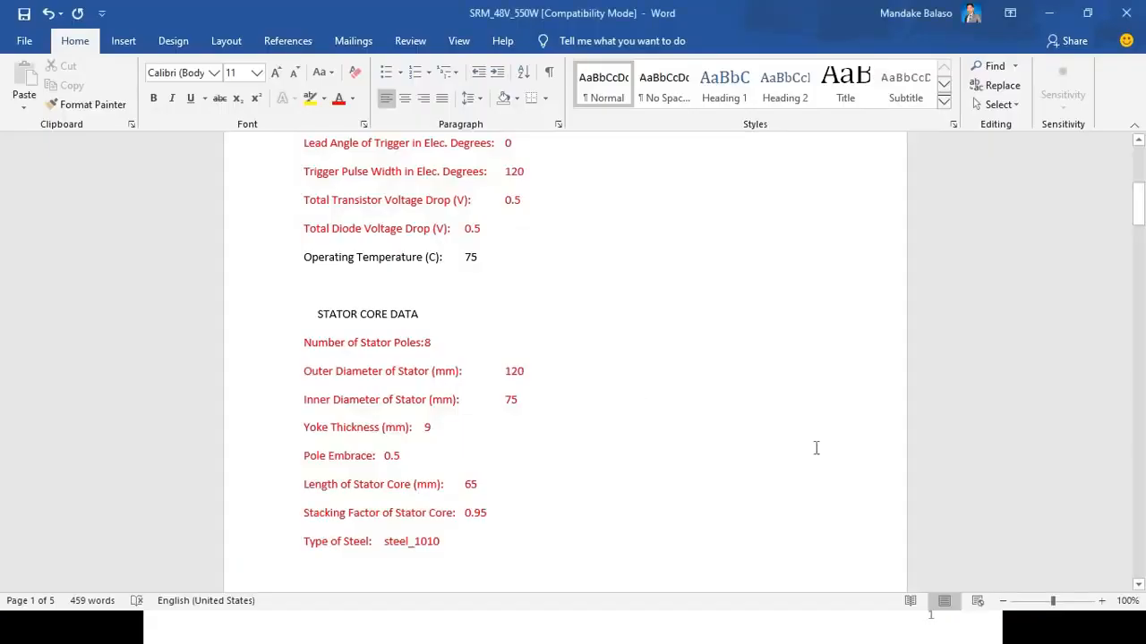
{"action": "left_click_drag", "start_coordinate": [1140, 206], "coordinate": [1142, 260]}
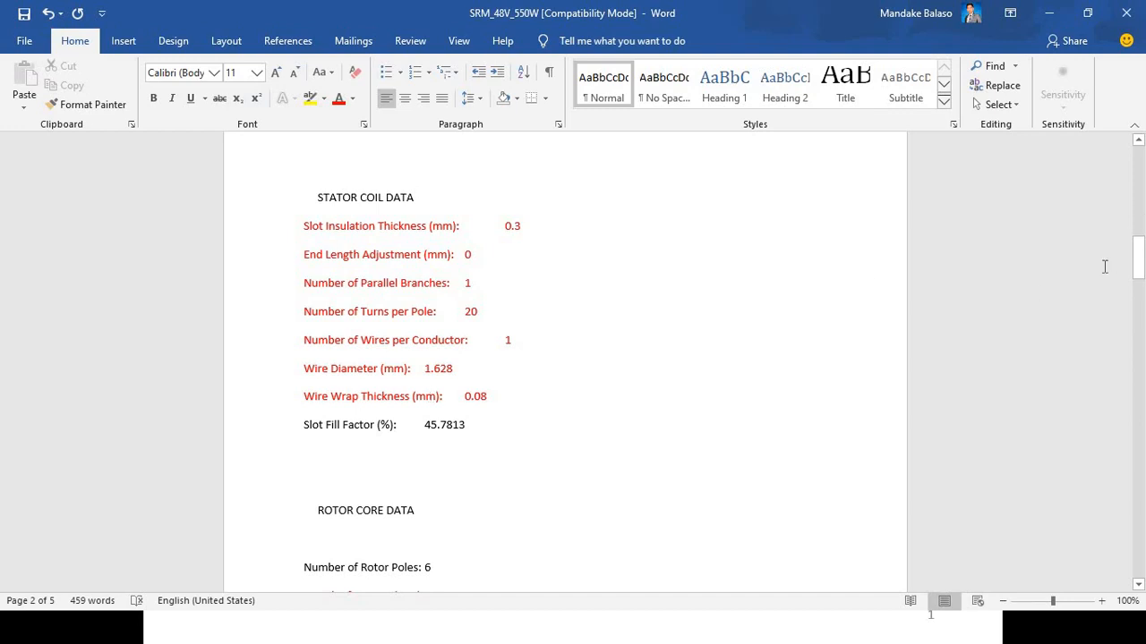
{"action": "left_click_drag", "start_coordinate": [1138, 259], "coordinate": [1138, 269]}
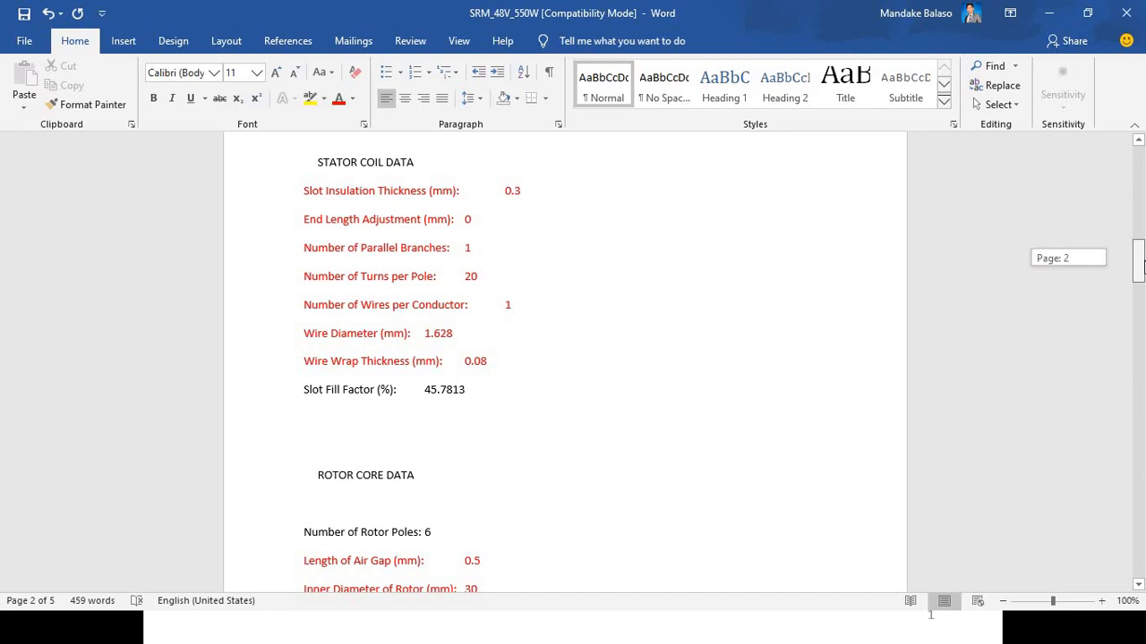
{"action": "left_click_drag", "start_coordinate": [1143, 266], "coordinate": [1143, 267]}
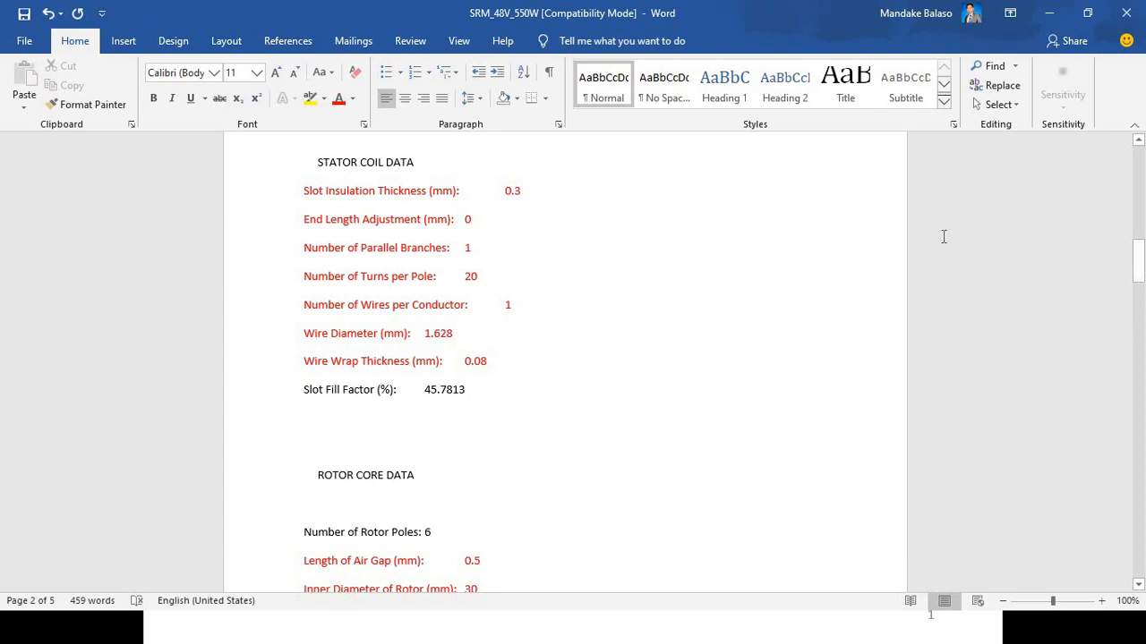
{"action": "key", "text": "alt+Tab"}
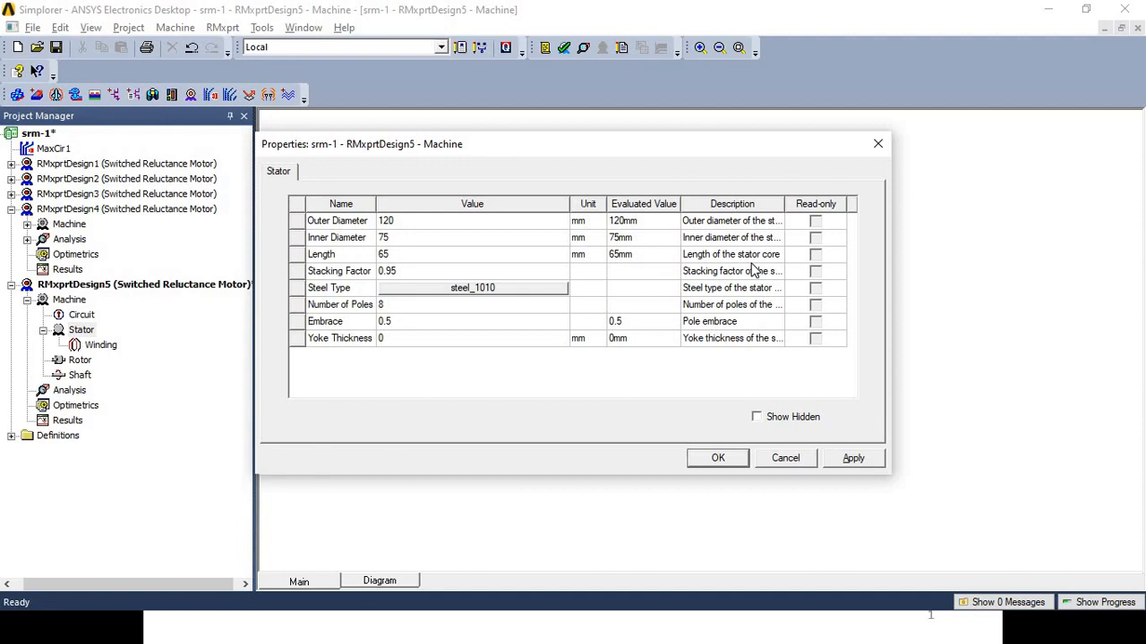
Step: Look up the yoke thickness in the Word document's stator core data, set it to 9 mm, and apply the stator properties
{"action": "key", "text": "alt+Tab"}
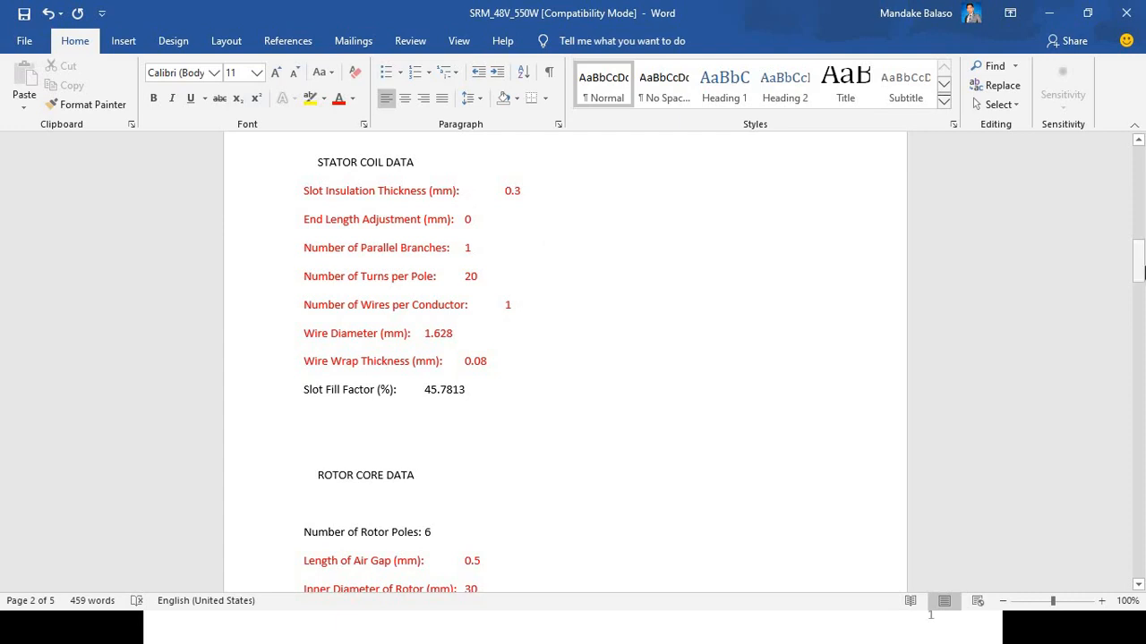
{"action": "left_click_drag", "start_coordinate": [1138, 261], "coordinate": [1142, 215]}
{"action": "left_click_drag", "start_coordinate": [1137, 212], "coordinate": [1138, 214]}
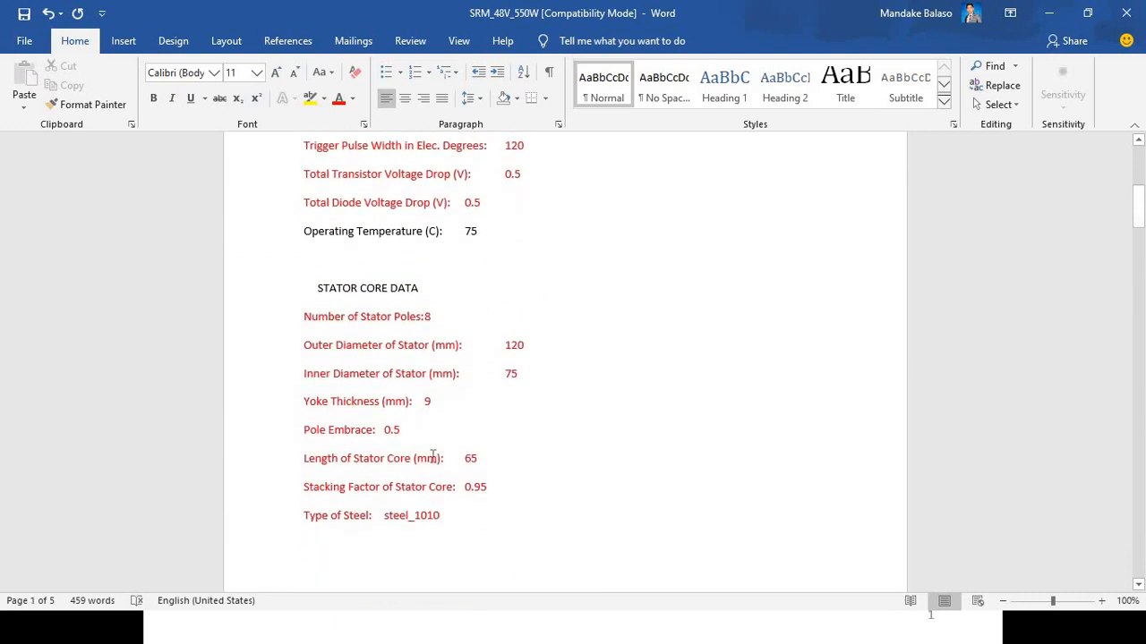
{"action": "key", "text": "alt+Tab"}
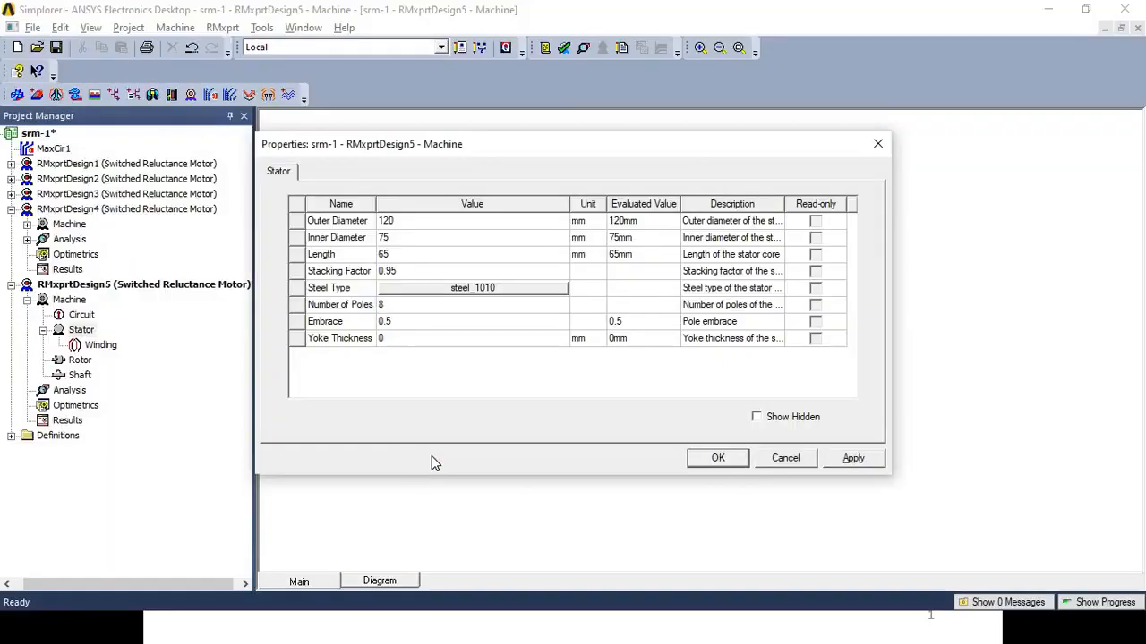
{"action": "left_click", "coordinate": [400, 344]}
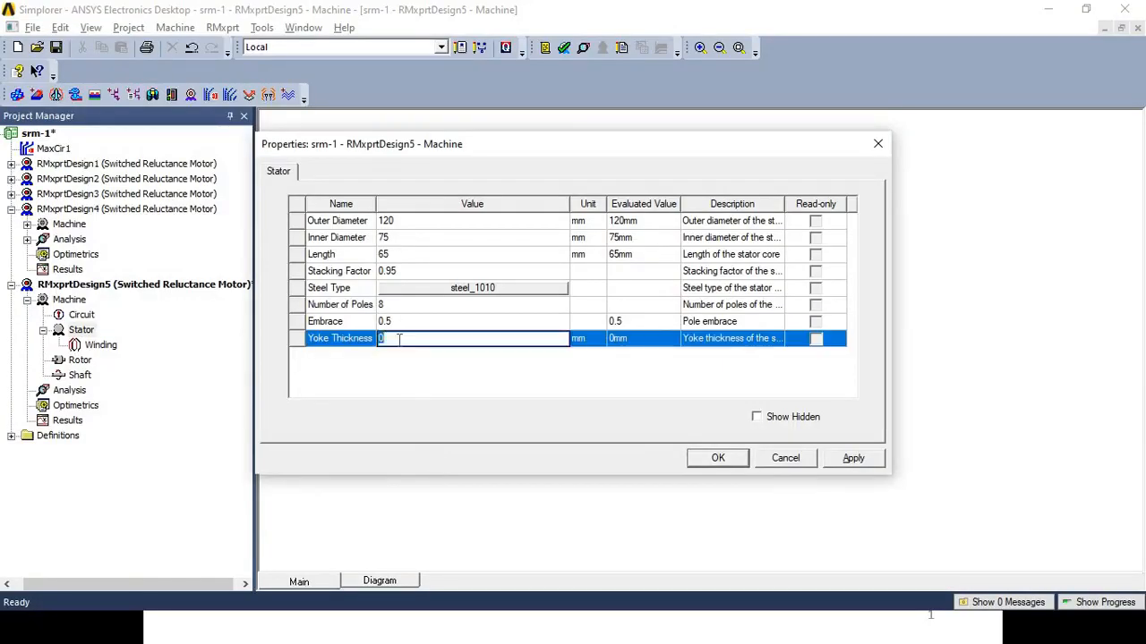
{"action": "type", "text": "9"}
{"action": "left_click", "coordinate": [854, 459]}
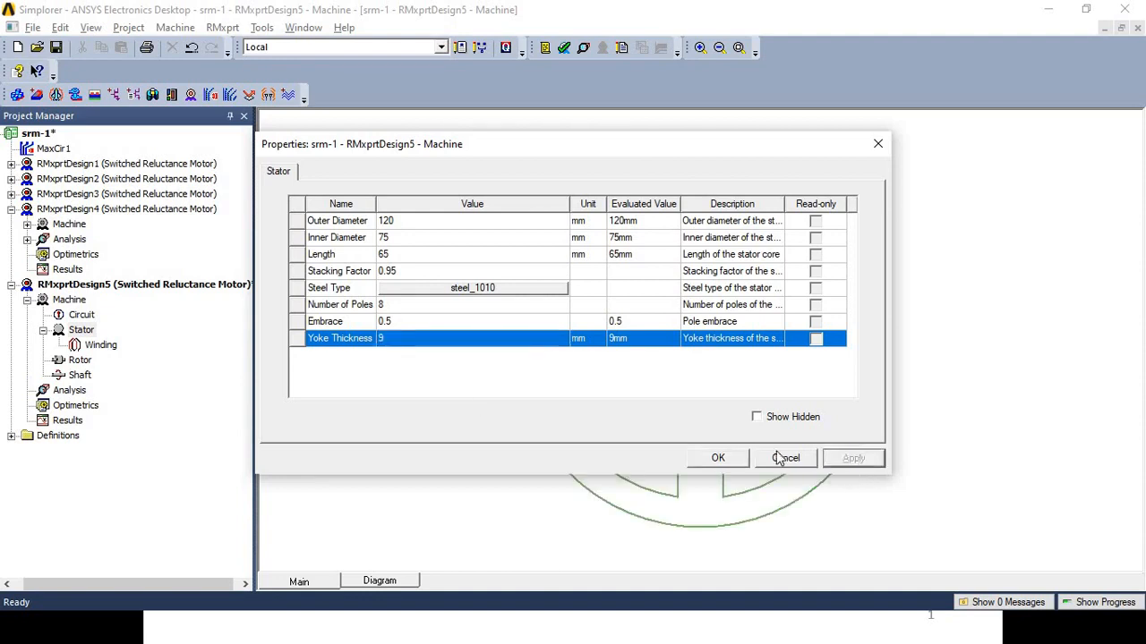
{"action": "left_click", "coordinate": [730, 458]}
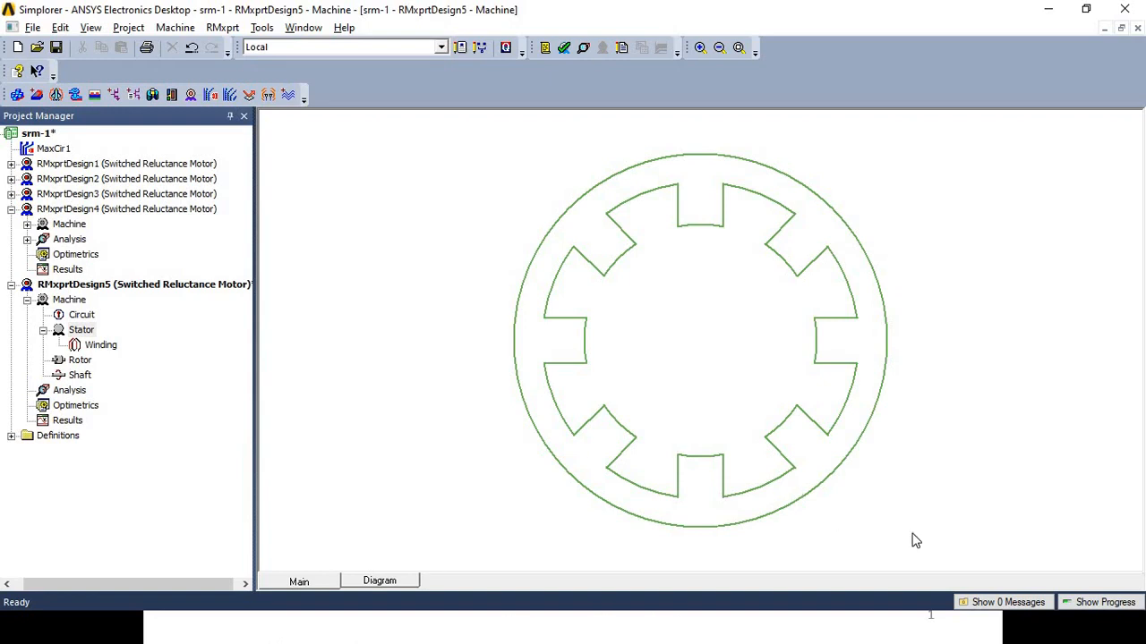
Step: Open the stator winding properties and look up the stator coil data in the Word document
{"action": "double_click", "coordinate": [104, 349]}
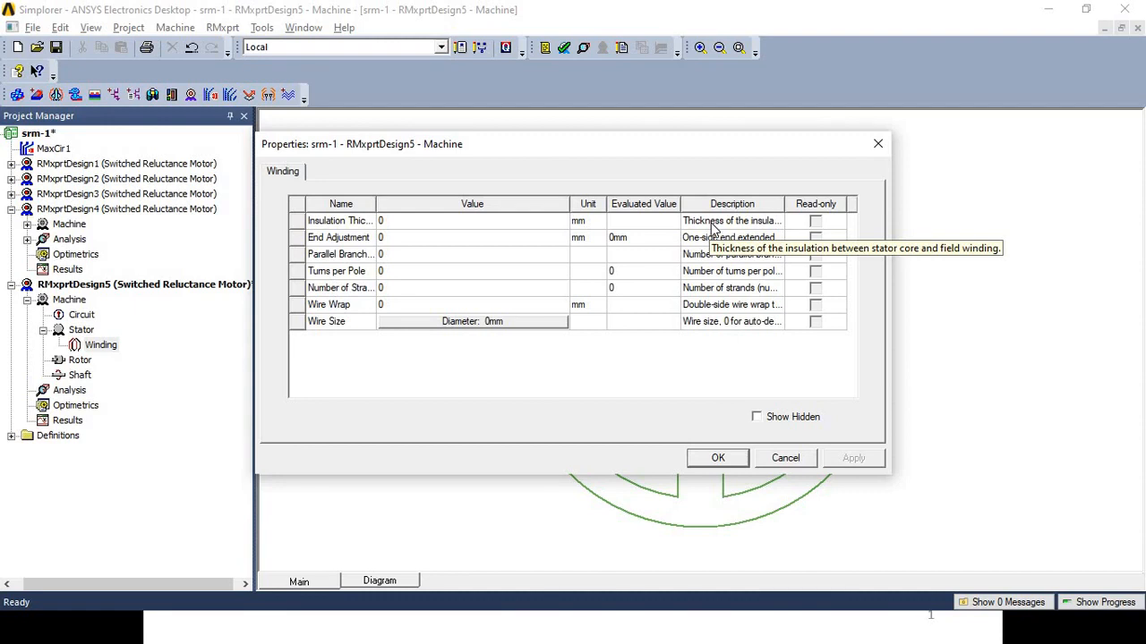
{"action": "key", "text": "alt+Tab"}
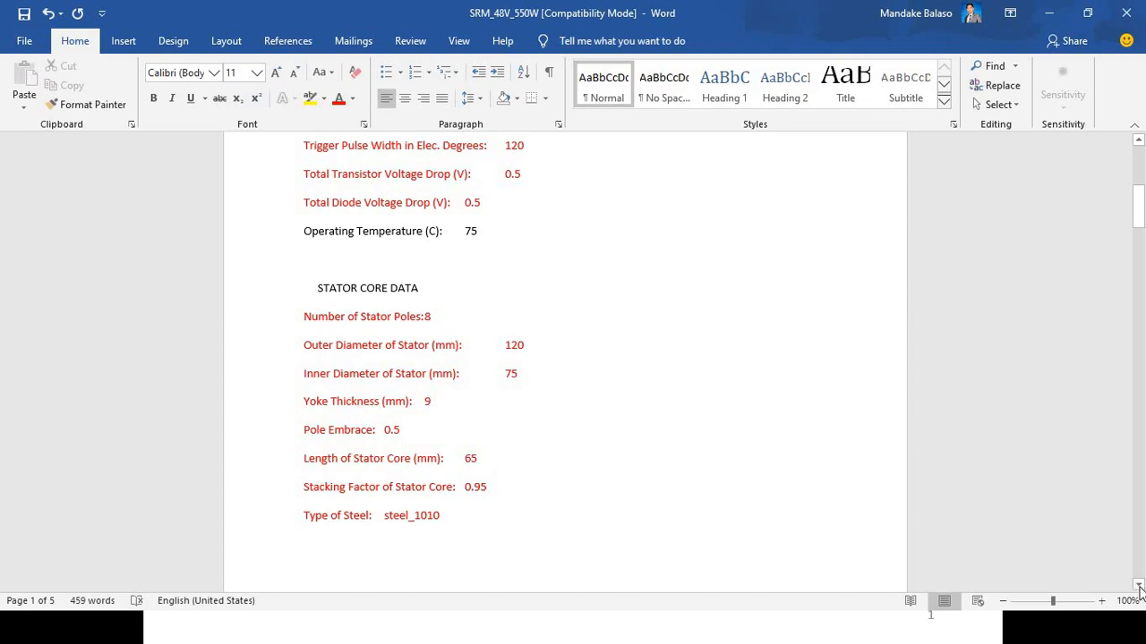
{"action": "scroll", "coordinate": [1140, 588], "scroll_direction": "down", "scroll_amount": 6}
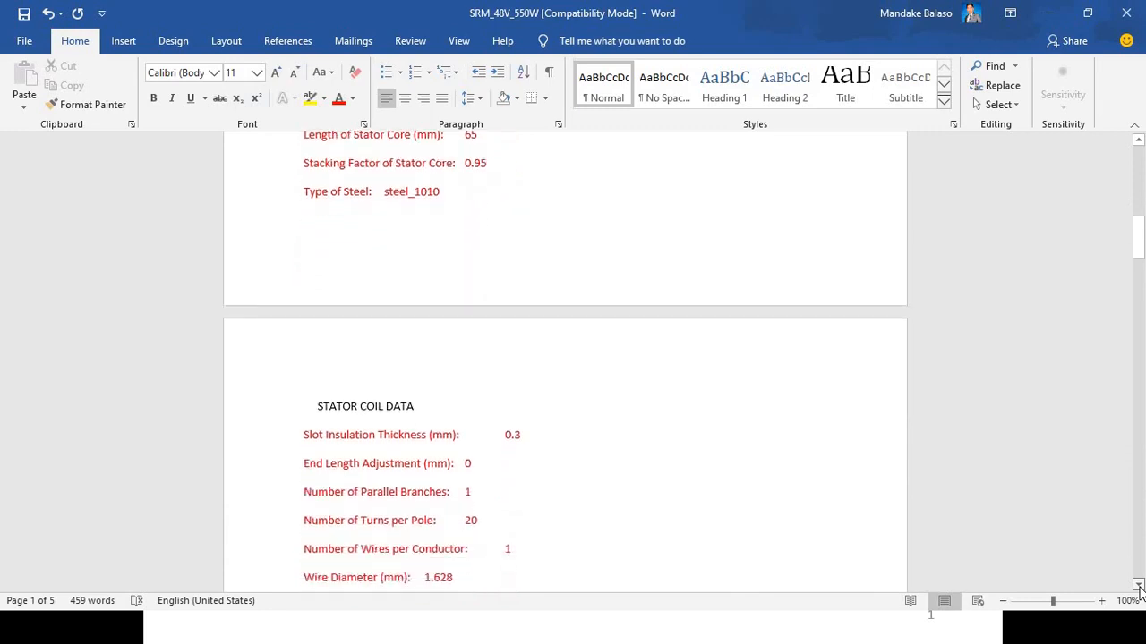
{"action": "scroll", "coordinate": [1140, 588], "scroll_direction": "down", "scroll_amount": 4}
{"action": "key", "text": "alt+Tab"}
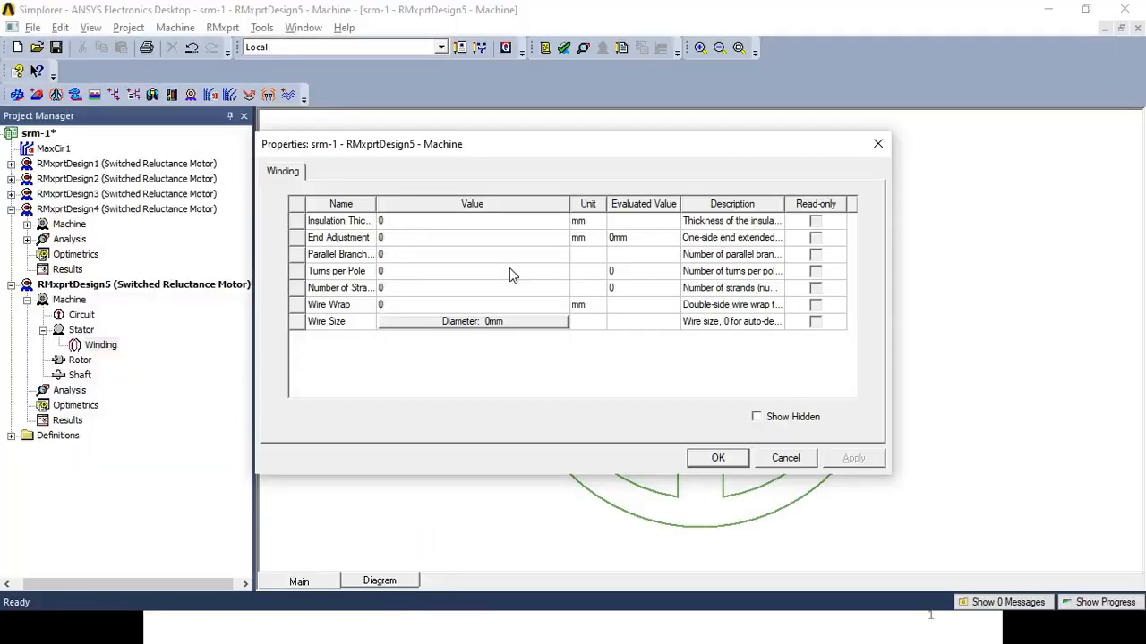
Step: Set the stator winding's insulation thickness to 0.3 mm and its end adjustment to 0 mm, checking the Word document's coil data
{"action": "left_click", "coordinate": [459, 223]}
{"action": "type", "text": "0.3"}
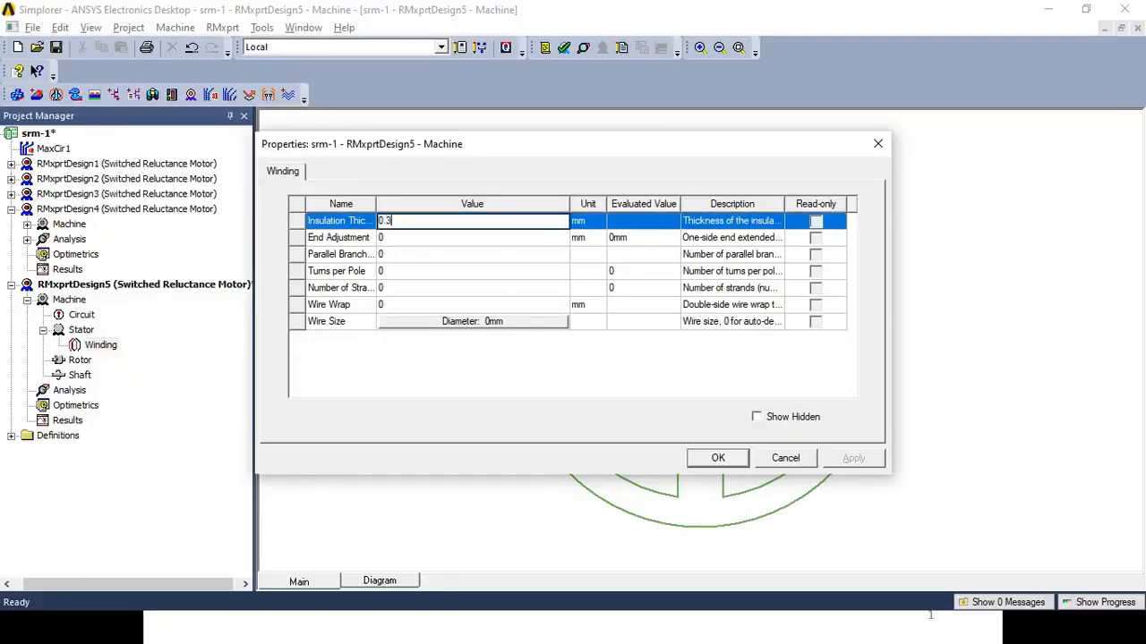
{"action": "key", "text": "Return"}
{"action": "key", "text": "alt+Tab"}
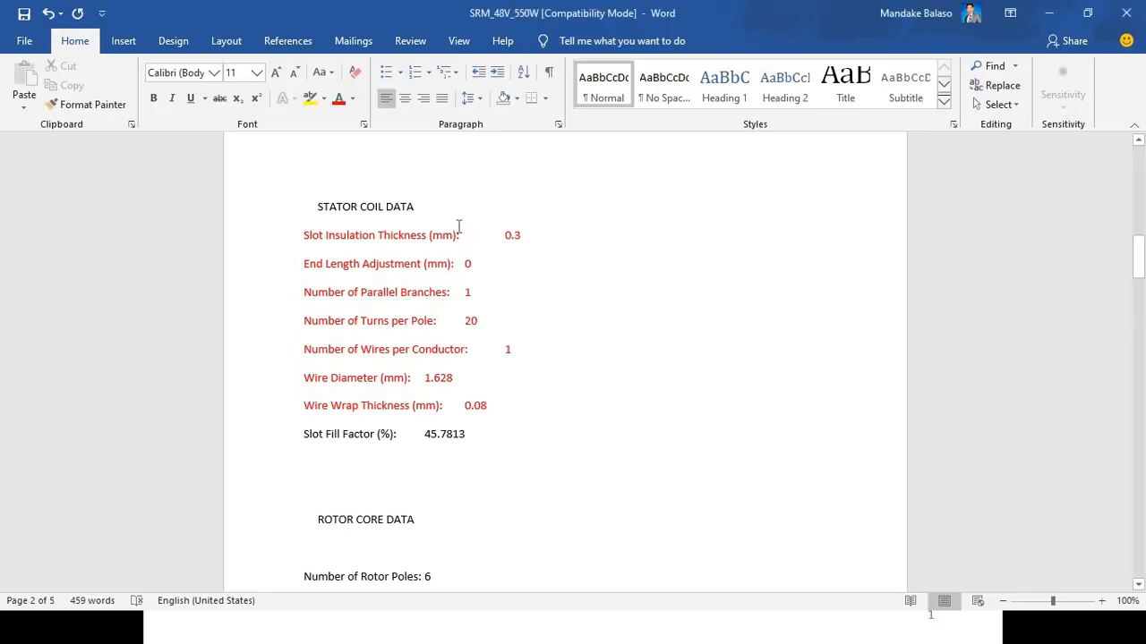
{"action": "key", "text": "alt+Tab"}
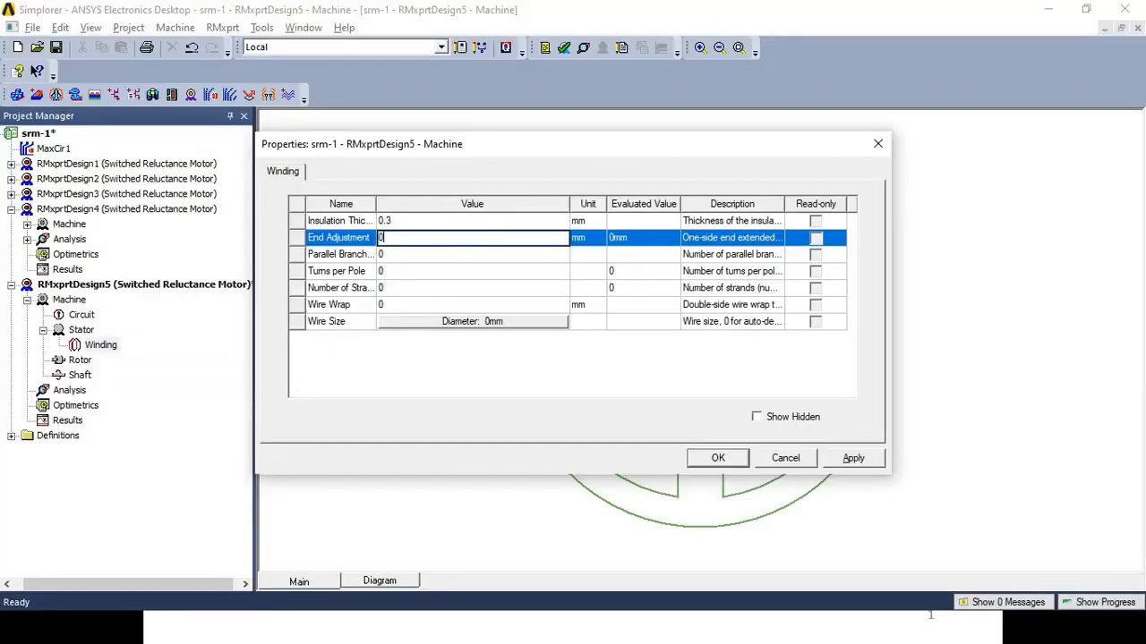
{"action": "key", "text": "Return"}
Step: Set the winding's parallel branches to 1 and turns per pole to 20, following the stator coil data in the Word document
{"action": "key", "text": "alt+Tab"}
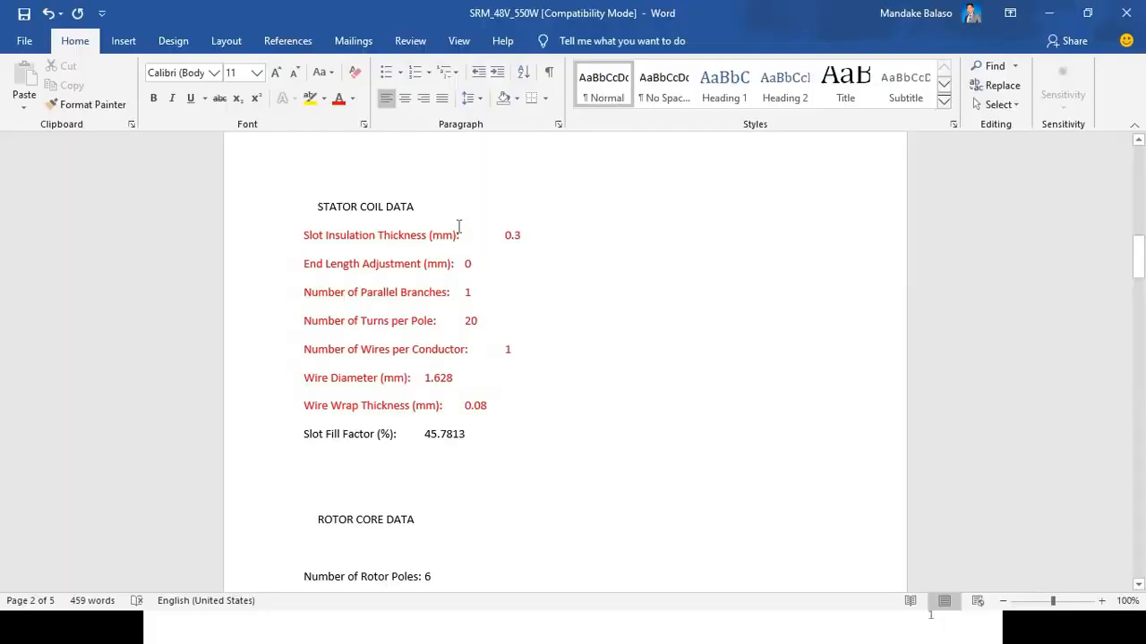
{"action": "key", "text": "alt+Tab"}
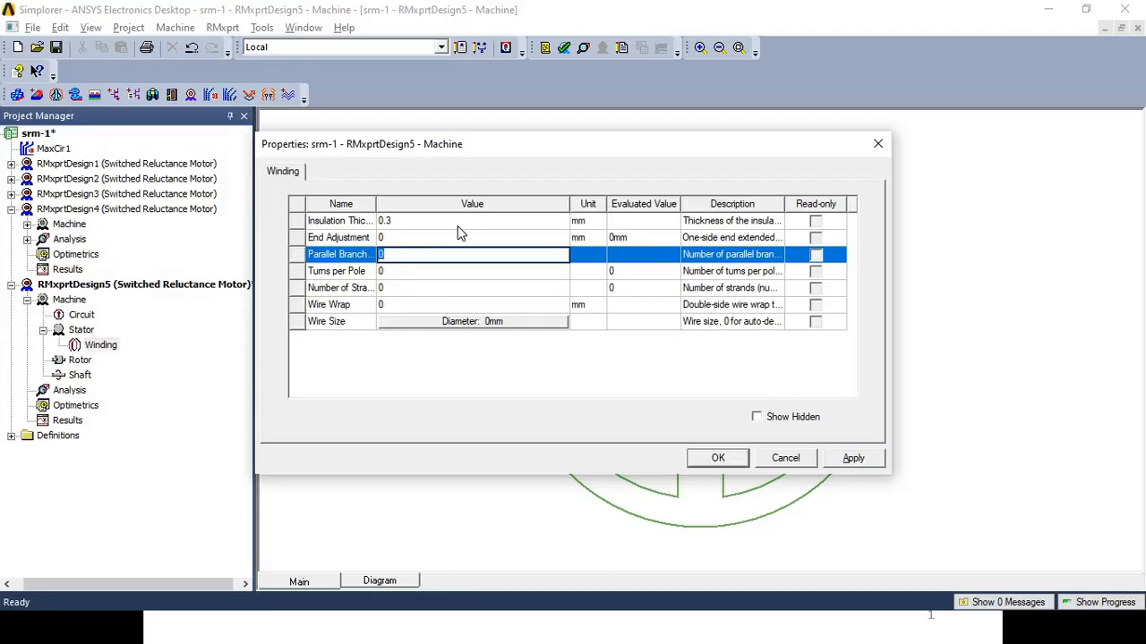
{"action": "type", "text": "1"}
{"action": "key", "text": "Return"}
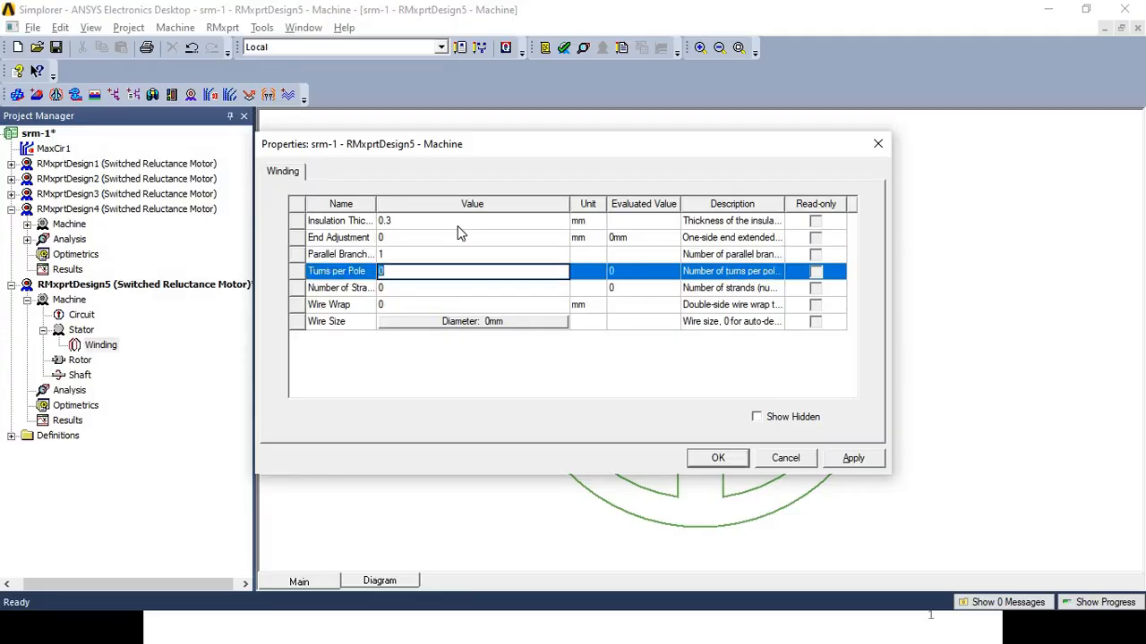
{"action": "key", "text": "alt+Tab"}
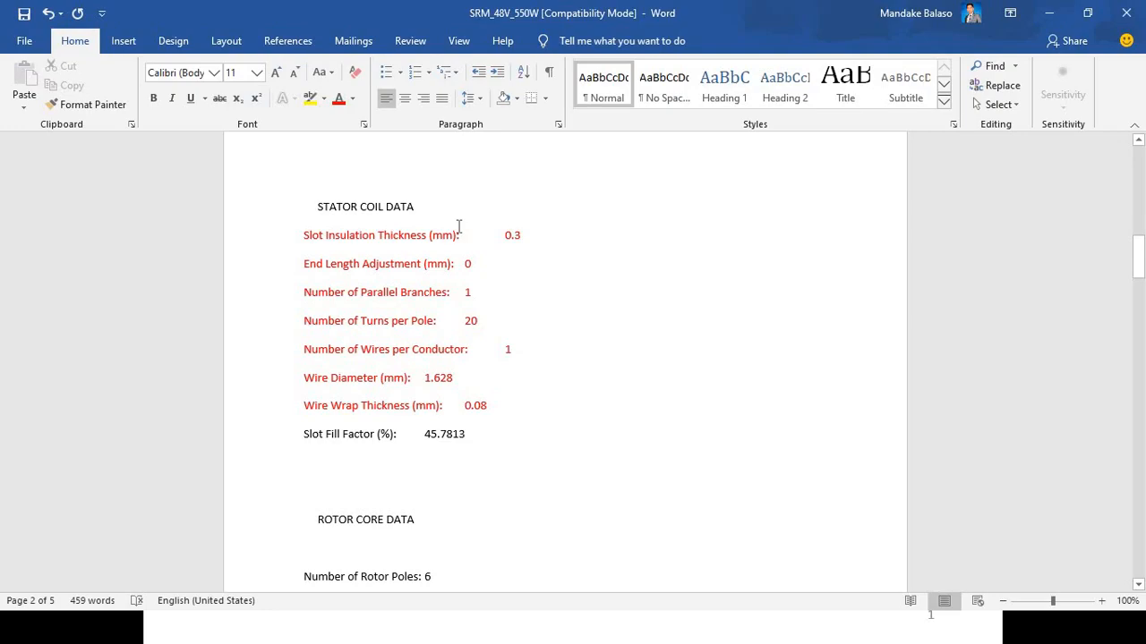
{"action": "key", "text": "alt+Tab"}
{"action": "type", "text": "3"}
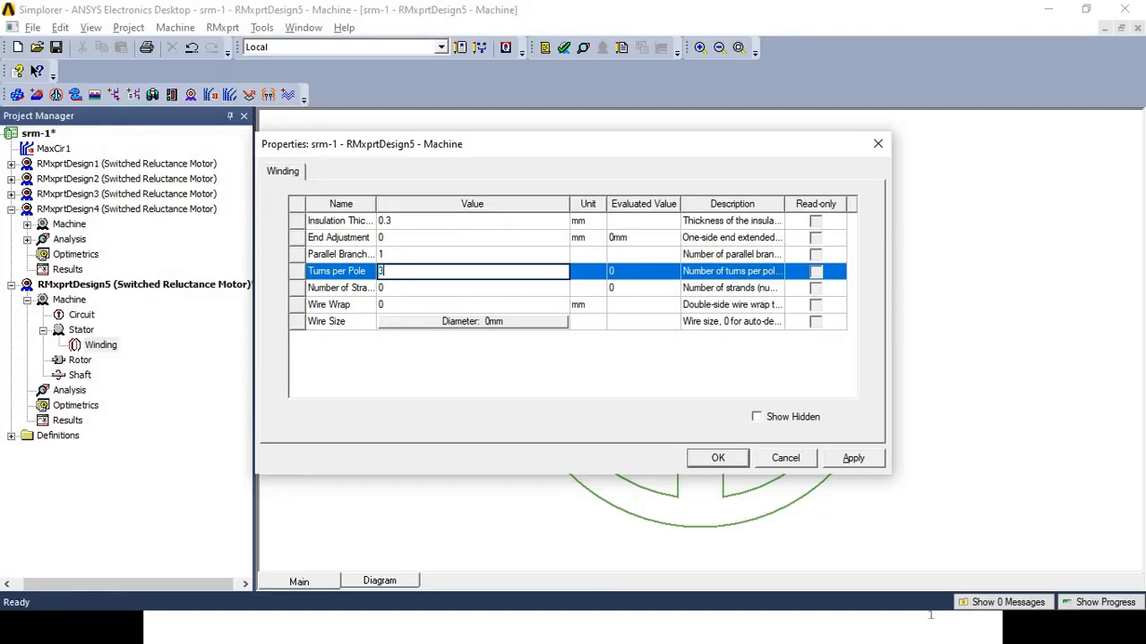
{"action": "key", "text": "BackSpace"}
{"action": "type", "text": "20"}
{"action": "key", "text": "Return"}
Step: Set the winding's number of strands to 1 and wire wrap to 0.08 mm, following the Word document's stator coil data
{"action": "key", "text": "alt+Tab"}
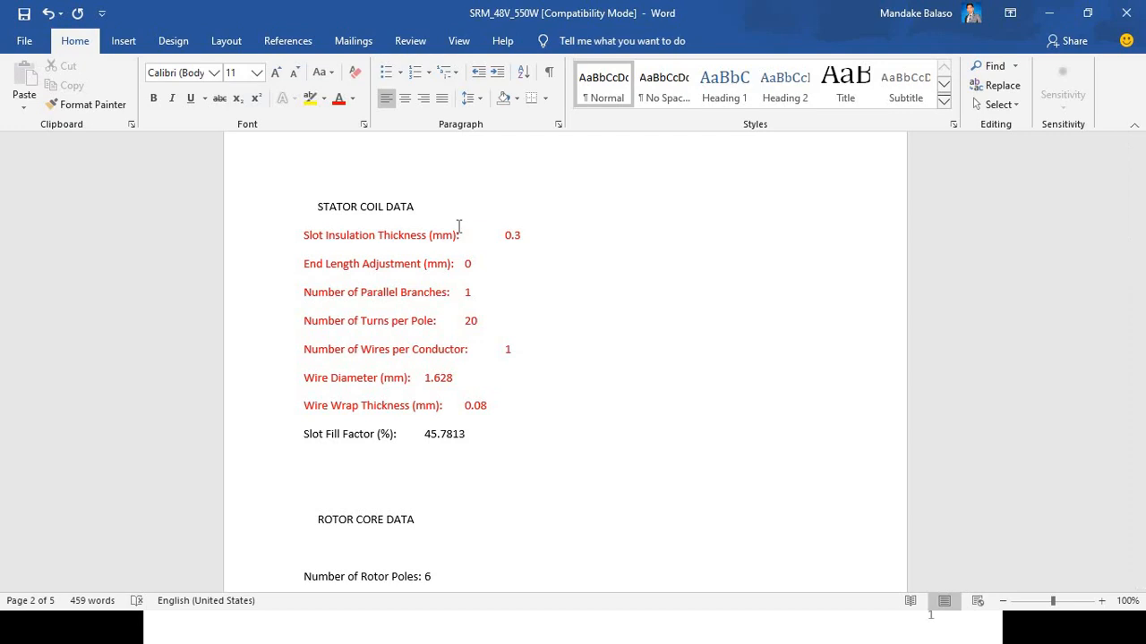
{"action": "key", "text": "alt+Tab"}
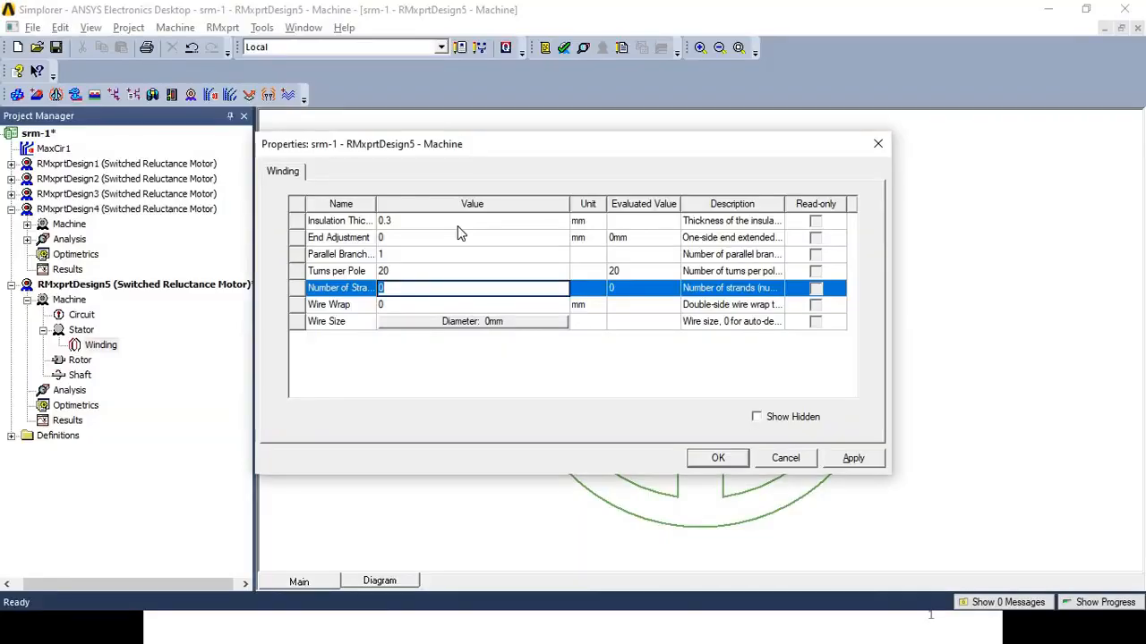
{"action": "type", "text": "1"}
{"action": "key", "text": "Return"}
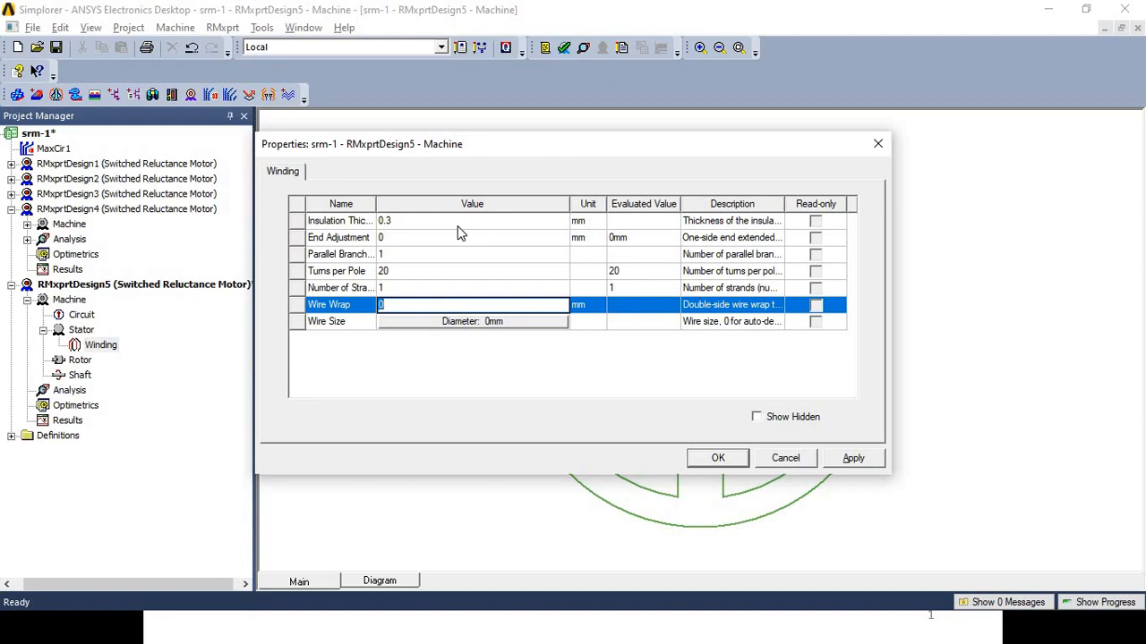
{"action": "key", "text": "alt+Tab"}
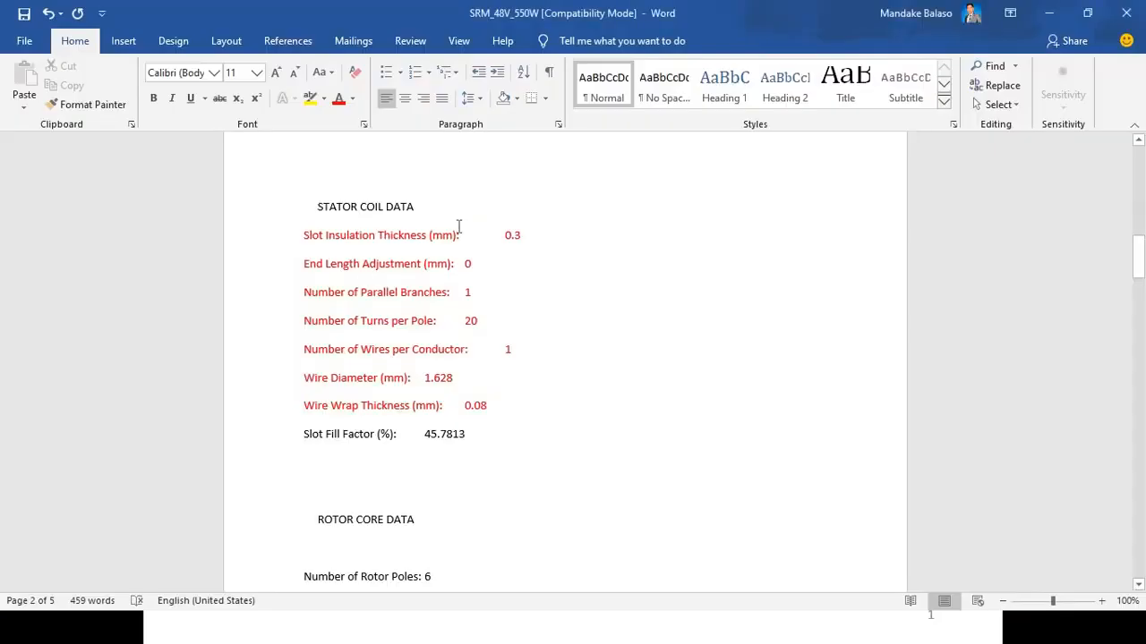
{"action": "key", "text": "alt+Tab"}
{"action": "key", "text": "alt+Tab"}
{"action": "key", "text": "alt+Tab"}
{"action": "type", "text": "0.08"}
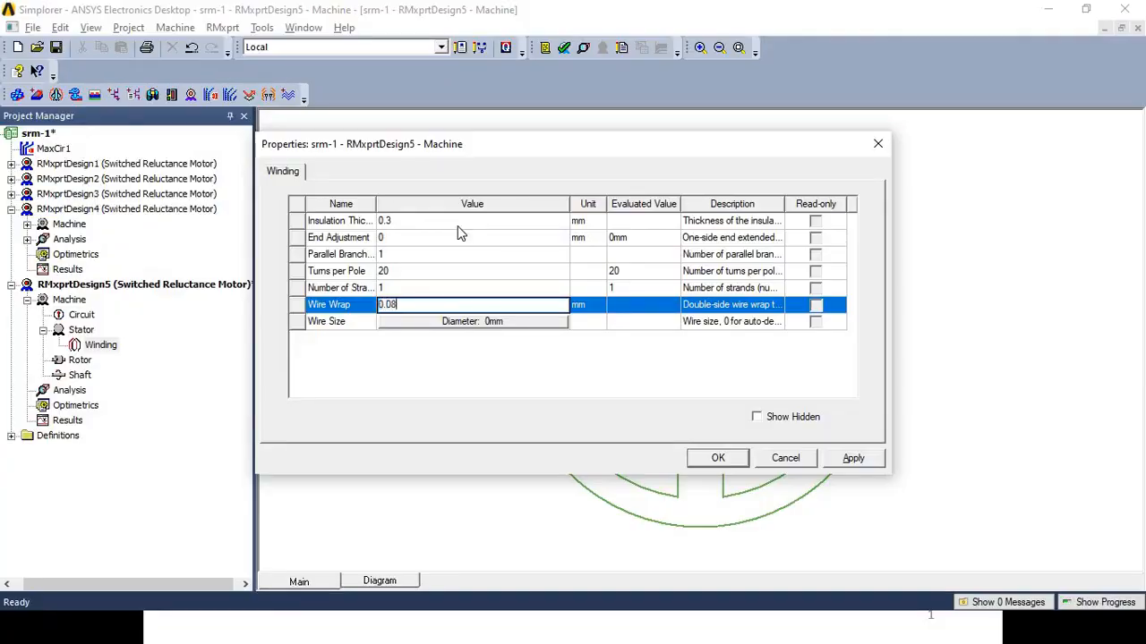
{"action": "key", "text": "Return"}
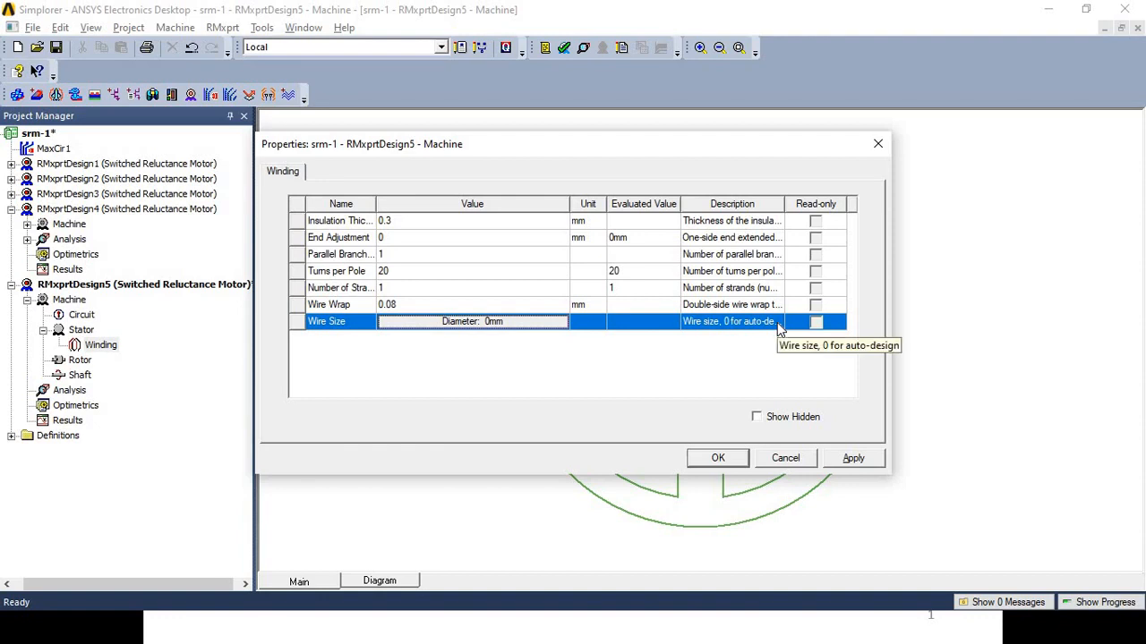
Step: Look up the wire diameter in the Word document, choose gauge 14 with 1.628 mm diameter as wire size, and apply the winding properties
{"action": "key", "text": "alt+Tab"}
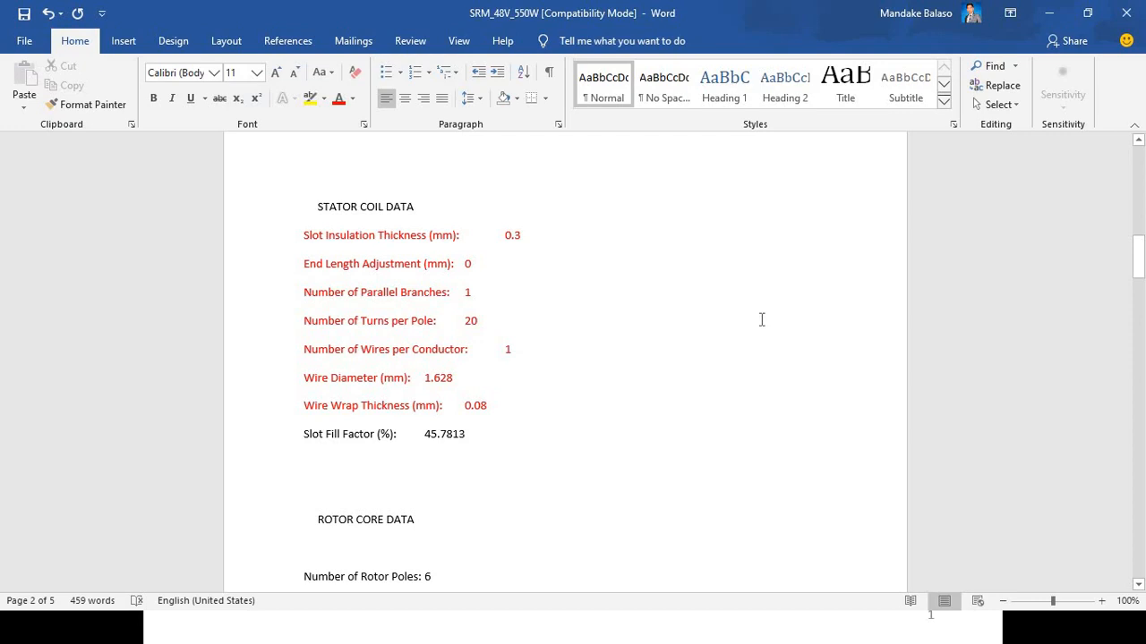
{"action": "key", "text": "alt+Tab"}
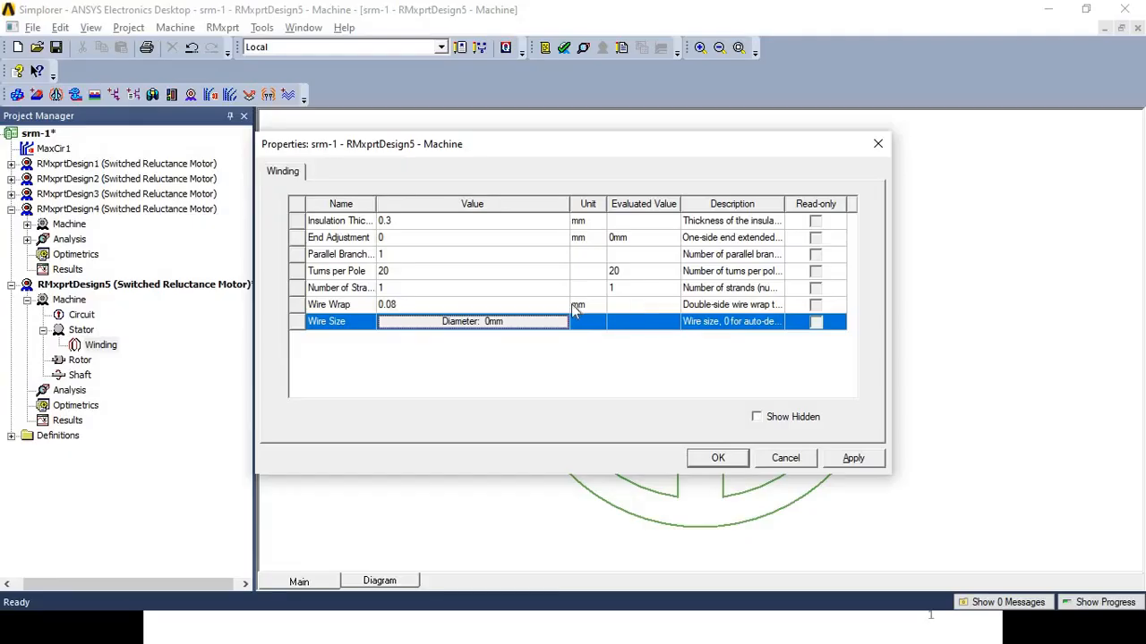
{"action": "left_click", "coordinate": [504, 324]}
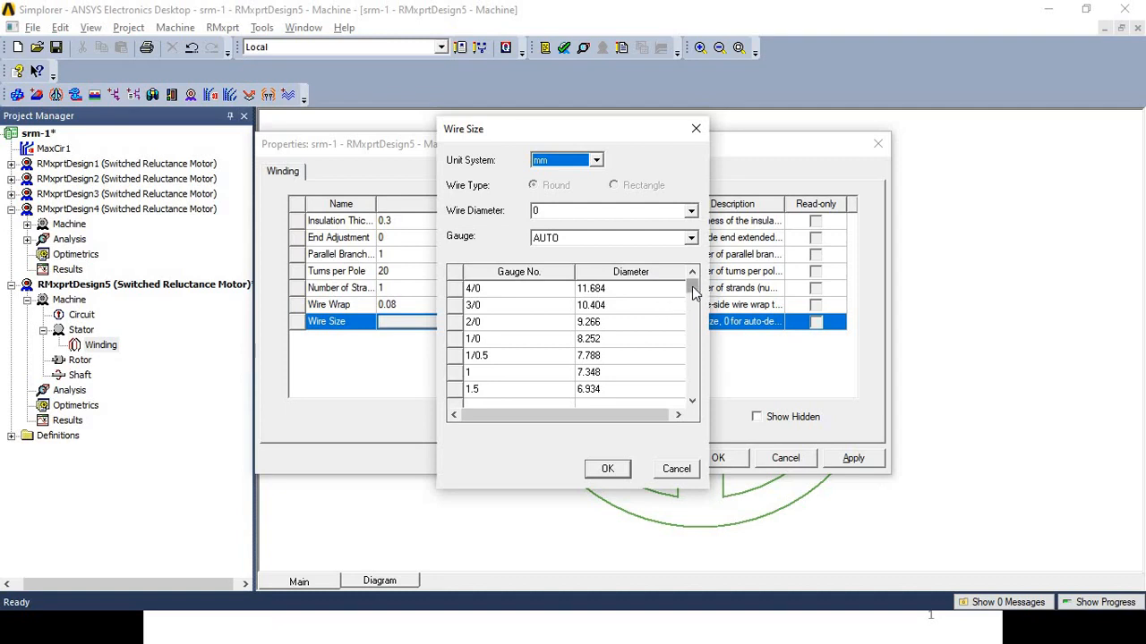
{"action": "mouse_move", "coordinate": [691, 286]}
{"action": "left_mouse_down"}
{"action": "mouse_move", "coordinate": [691, 320]}
{"action": "mouse_move", "coordinate": [699, 306]}
{"action": "left_mouse_up"}
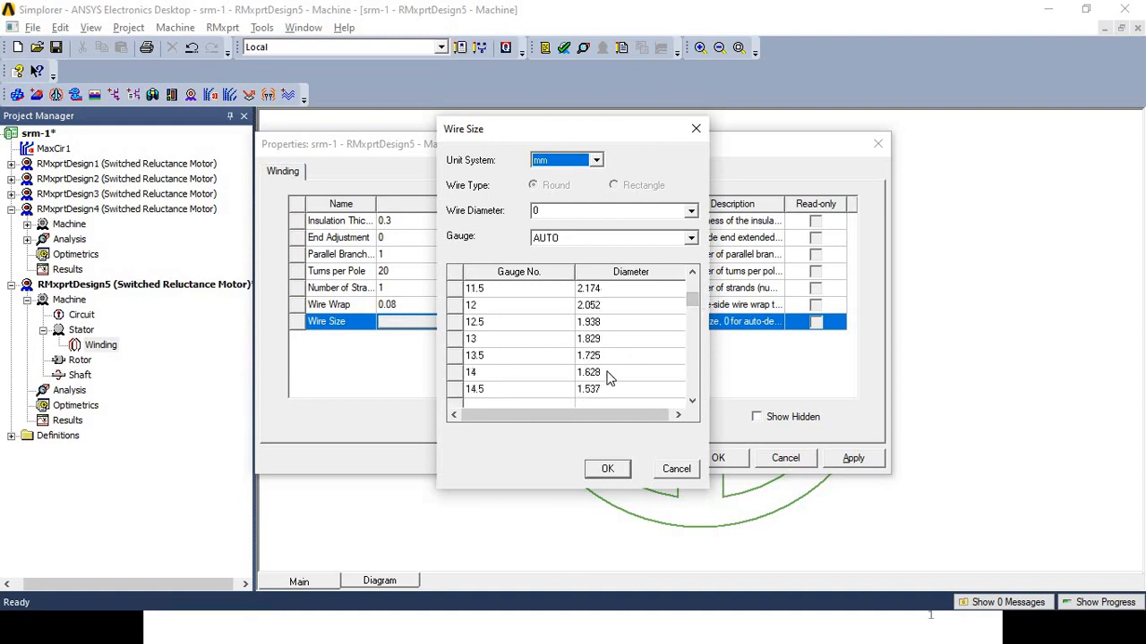
{"action": "left_click", "coordinate": [608, 377]}
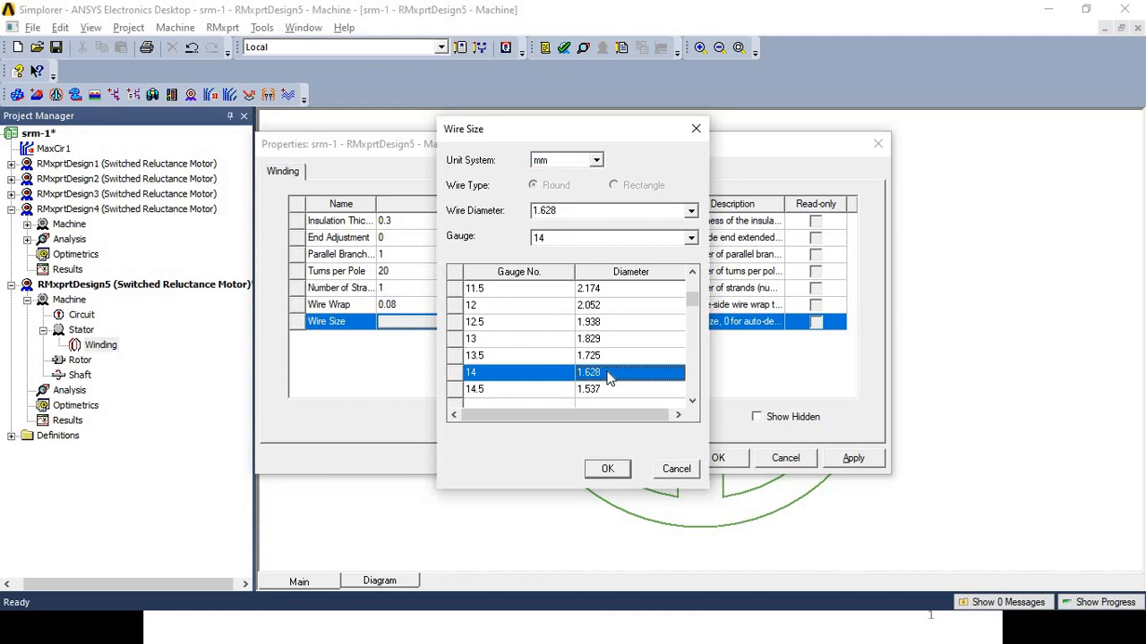
{"action": "left_click", "coordinate": [605, 472]}
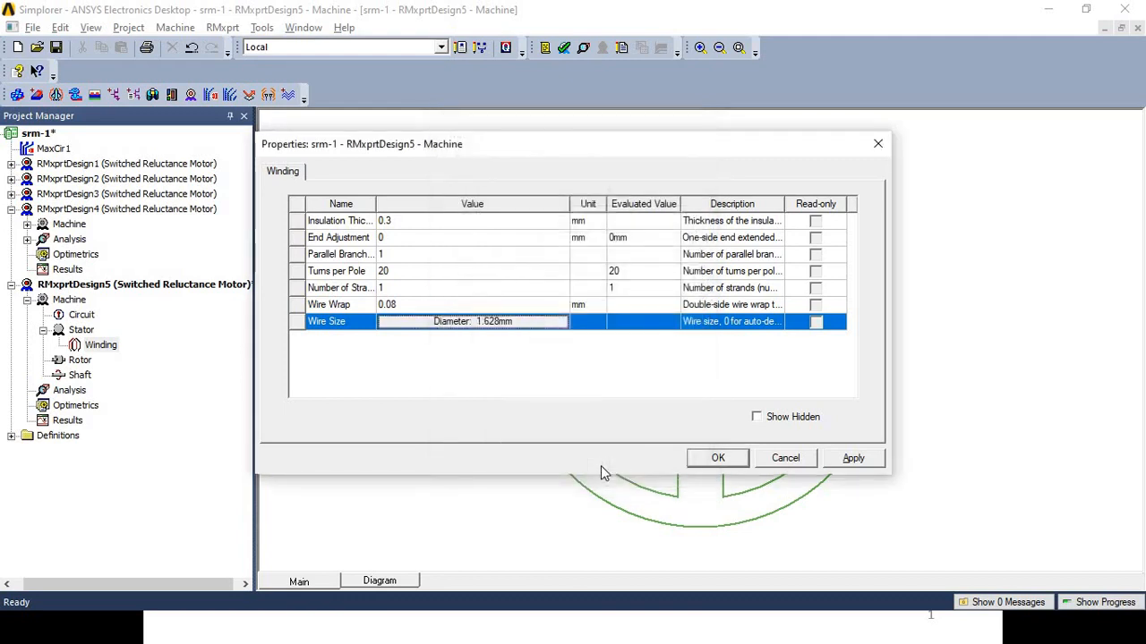
{"action": "left_click", "coordinate": [674, 340]}
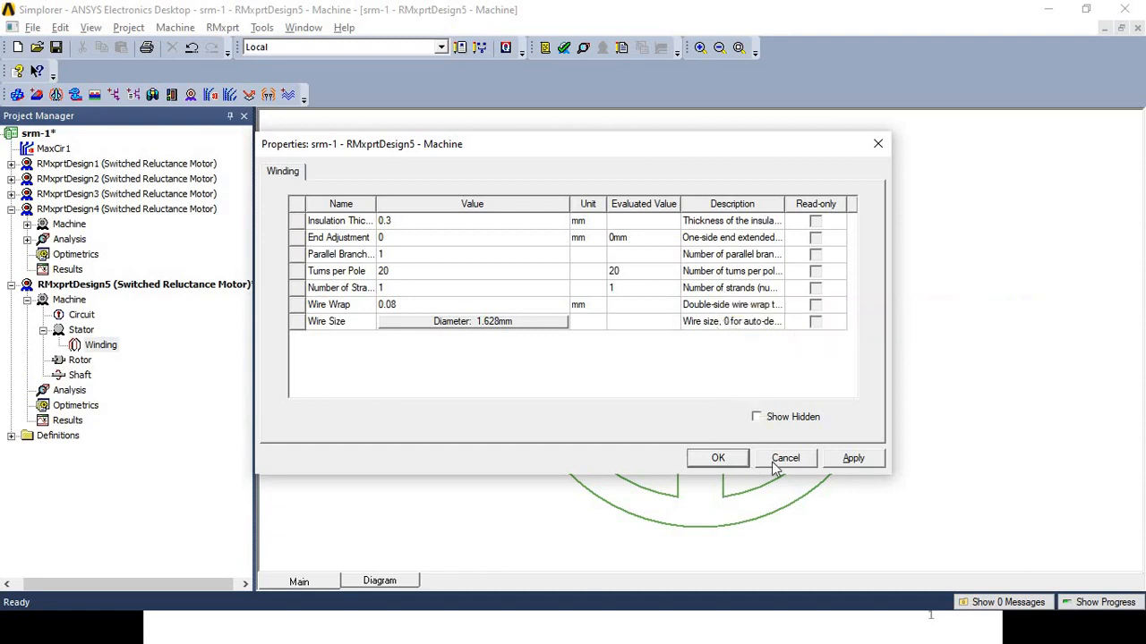
{"action": "left_click", "coordinate": [724, 462]}
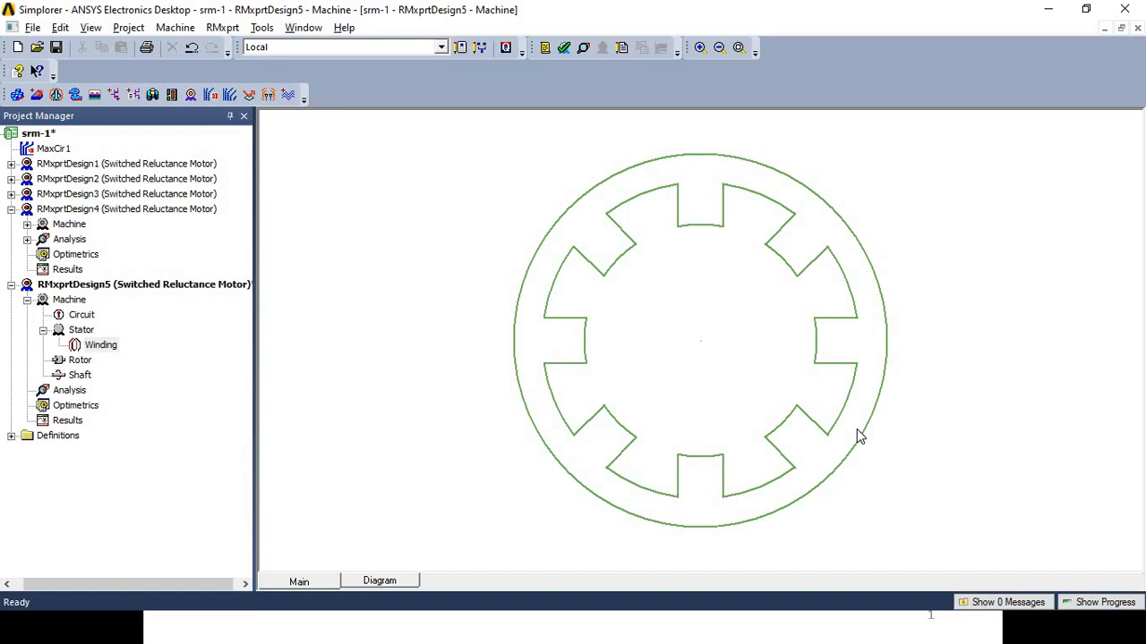
{"action": "double_click", "coordinate": [80, 362]}
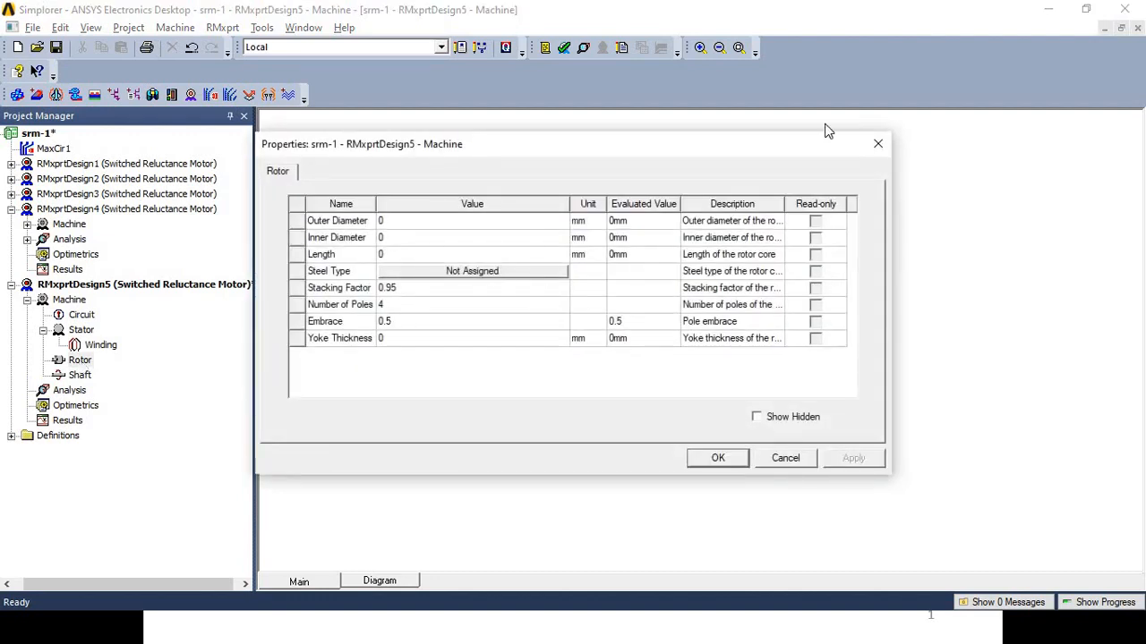
{"action": "left_click", "coordinate": [879, 144]}
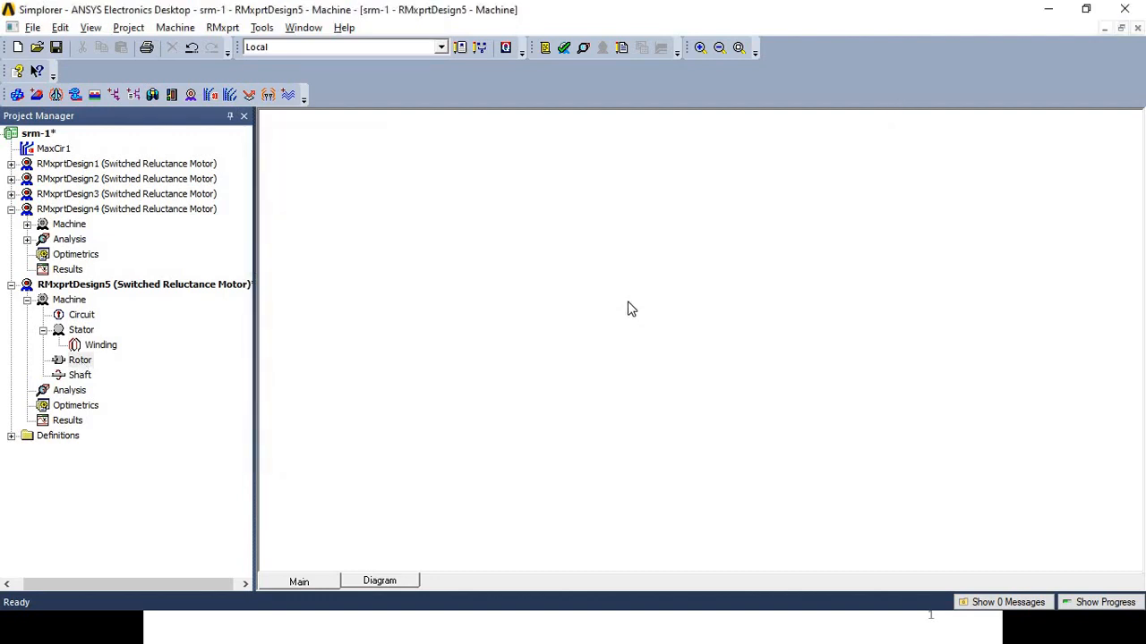
{"action": "left_click", "coordinate": [82, 330]}
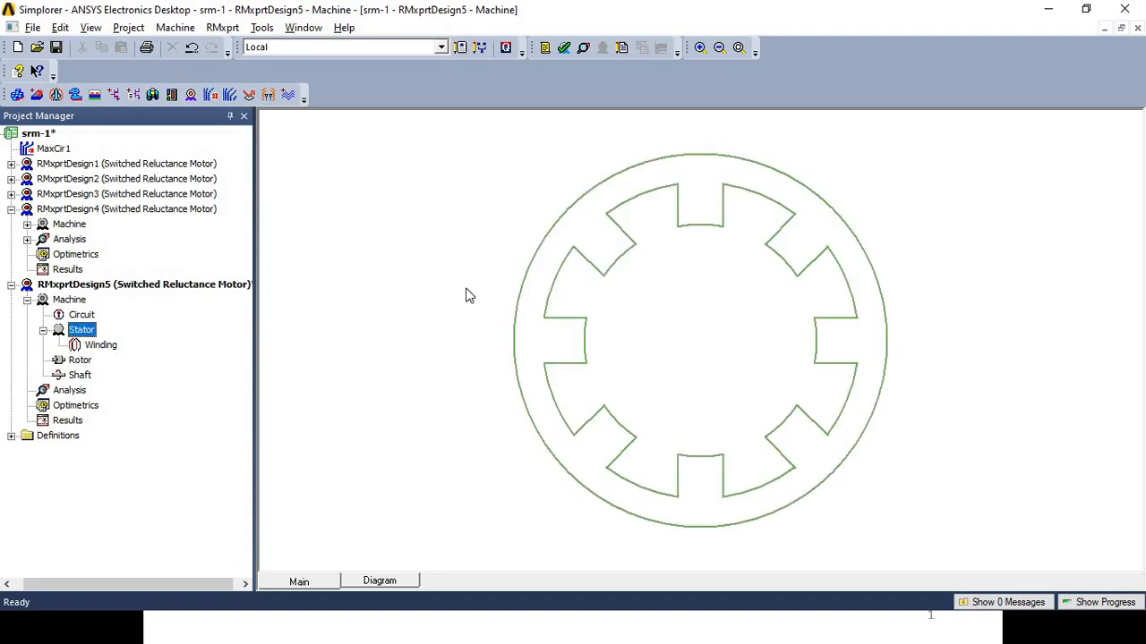
Step: Open the rotor's properties and widen the Name column so the property names are fully readable
{"action": "double_click", "coordinate": [79, 361]}
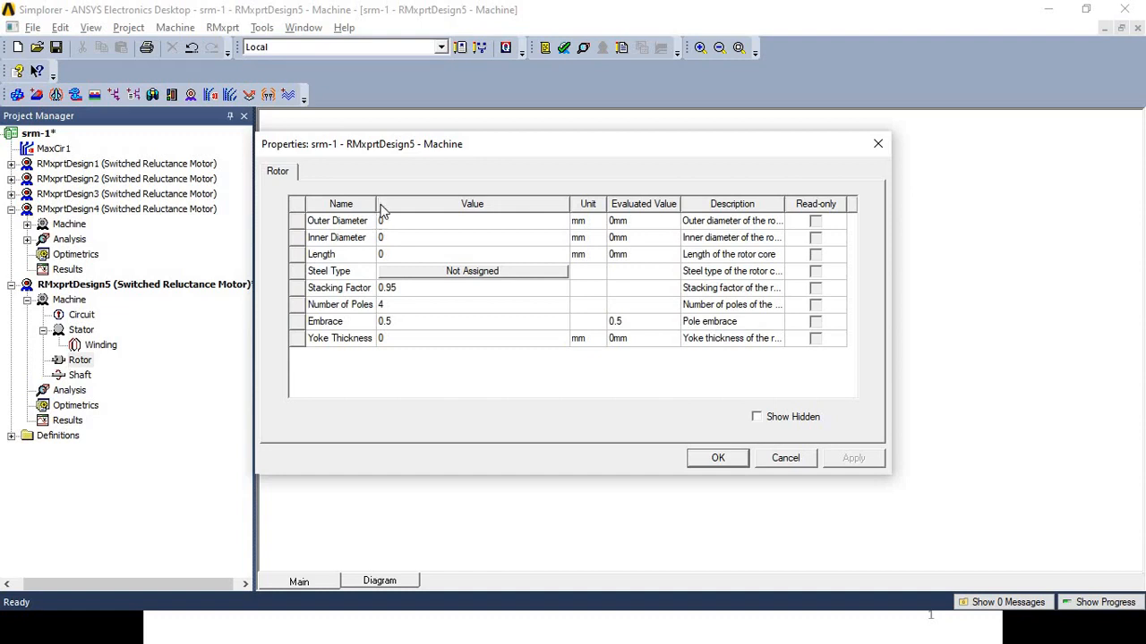
{"action": "left_click_drag", "start_coordinate": [376, 205], "coordinate": [450, 236]}
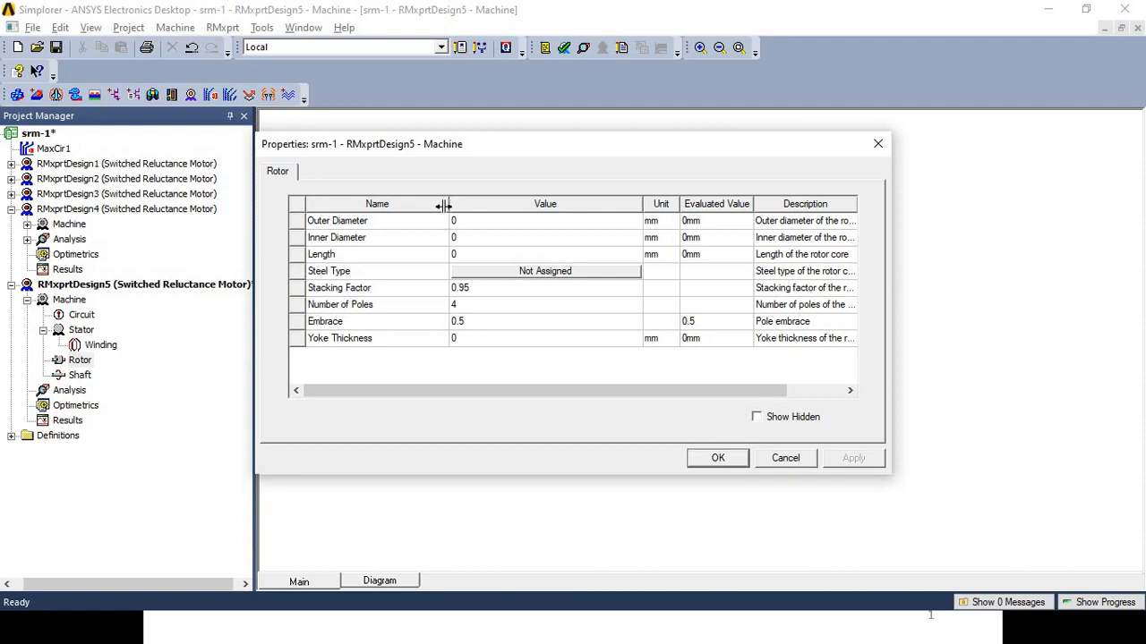
{"action": "left_click_drag", "start_coordinate": [440, 206], "coordinate": [401, 213]}
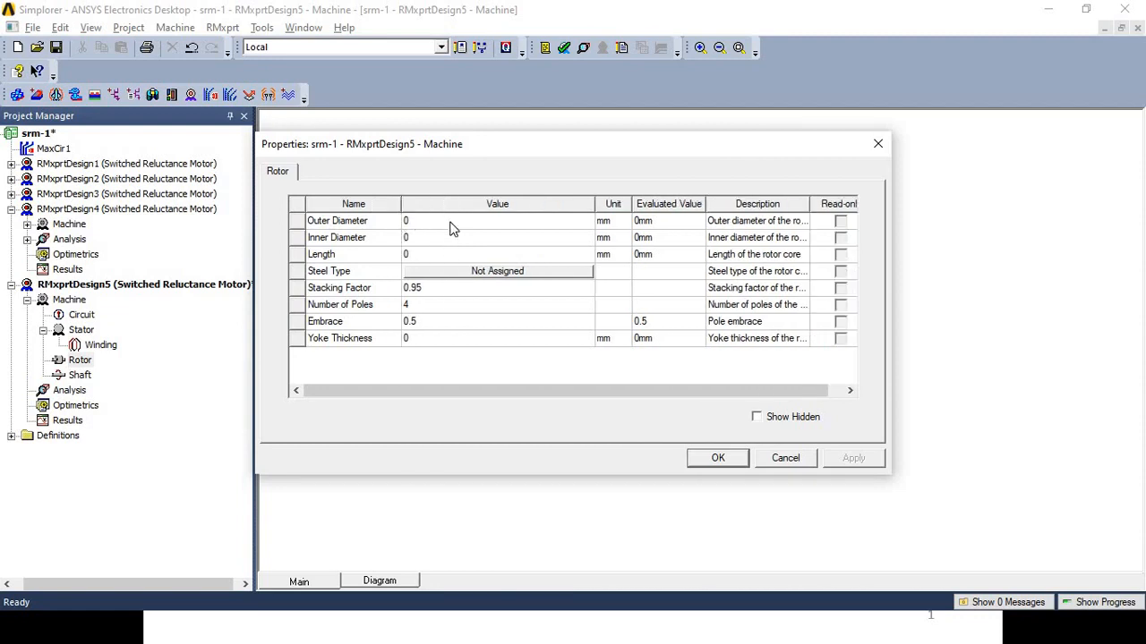
Step: Look up the rotor core data in the Word document and set the rotor's outer diameter to 74 mm
{"action": "key", "text": "alt+Tab"}
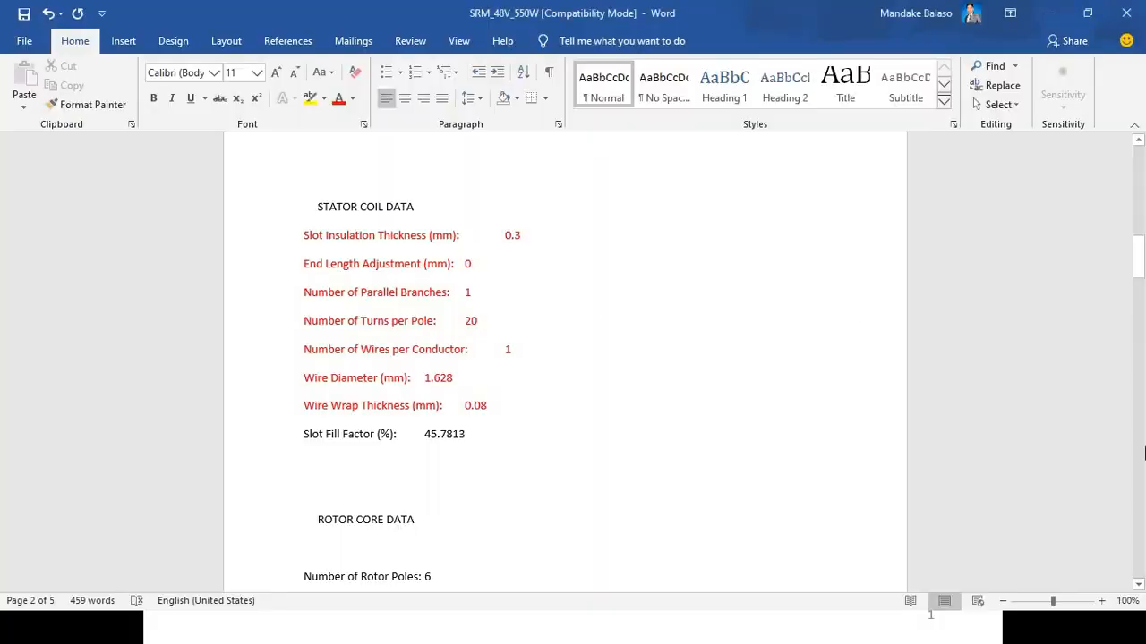
{"action": "left_click_drag", "start_coordinate": [1140, 277], "coordinate": [1141, 301]}
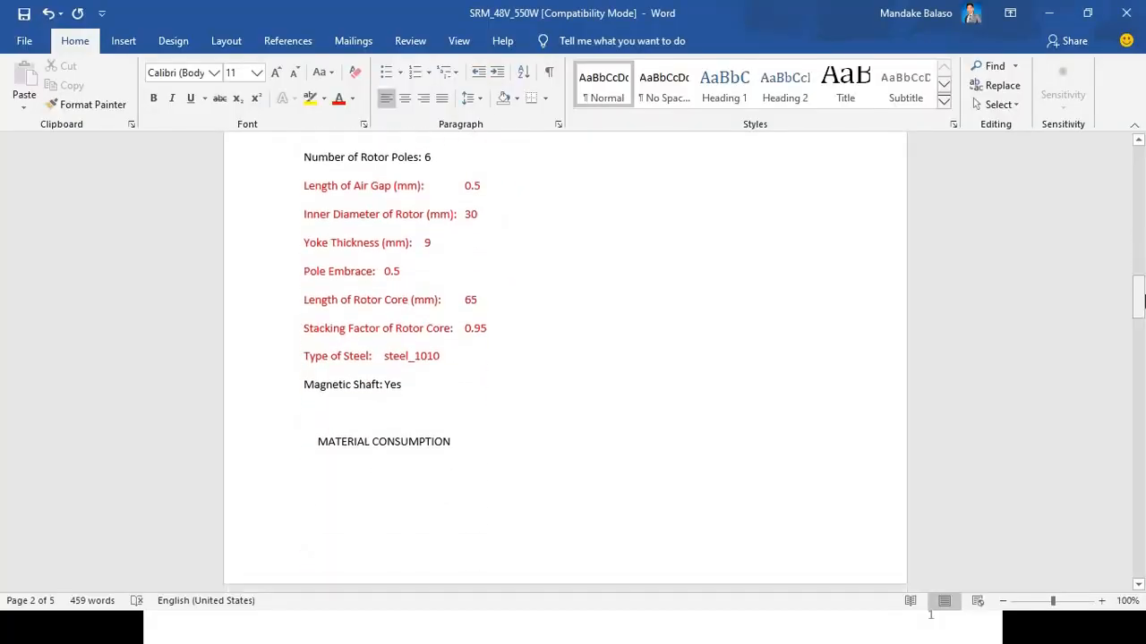
{"action": "key", "text": "alt+Tab"}
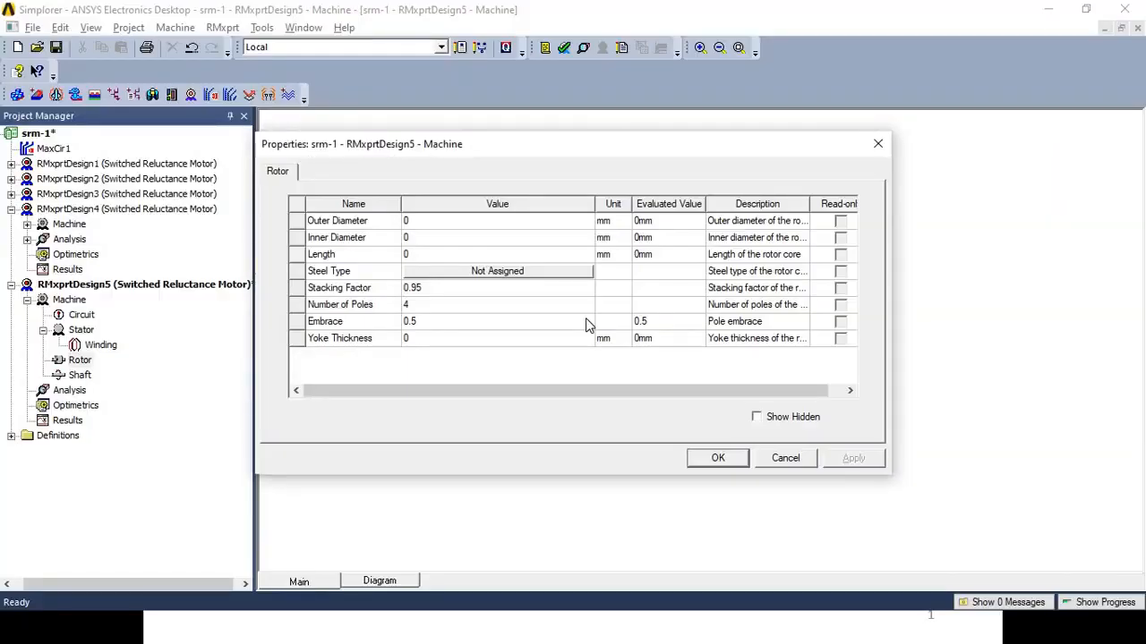
{"action": "key", "text": "alt+Tab"}
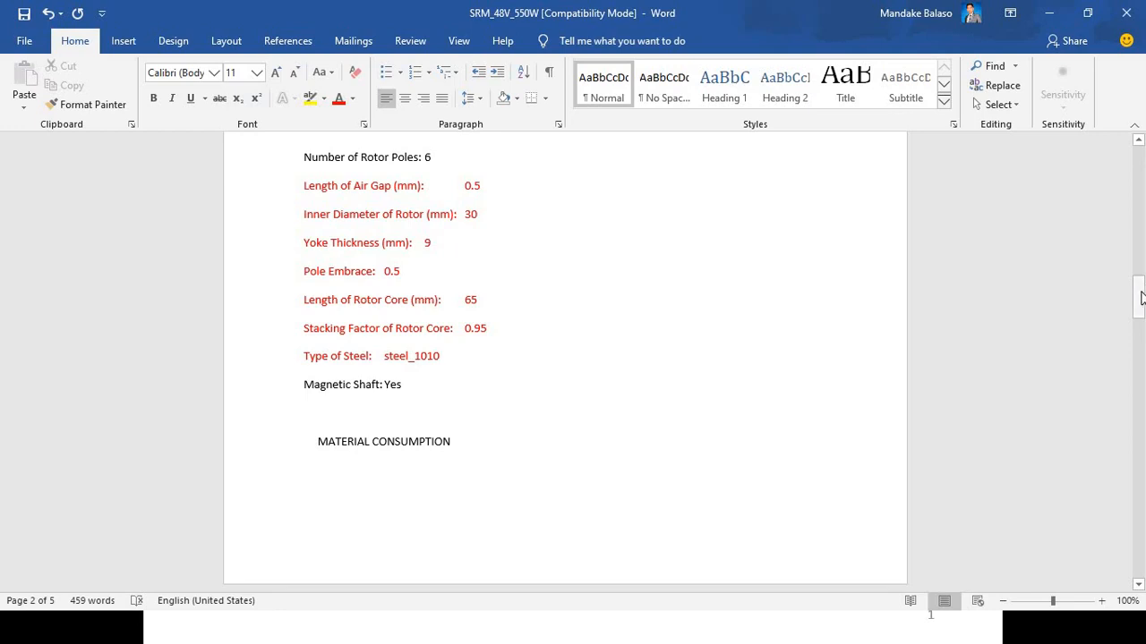
{"action": "mouse_move", "coordinate": [1142, 293]}
{"action": "left_mouse_down"}
{"action": "mouse_move", "coordinate": [1142, 214]}
{"action": "mouse_move", "coordinate": [1142, 336]}
{"action": "mouse_move", "coordinate": [1142, 292]}
{"action": "left_mouse_up"}
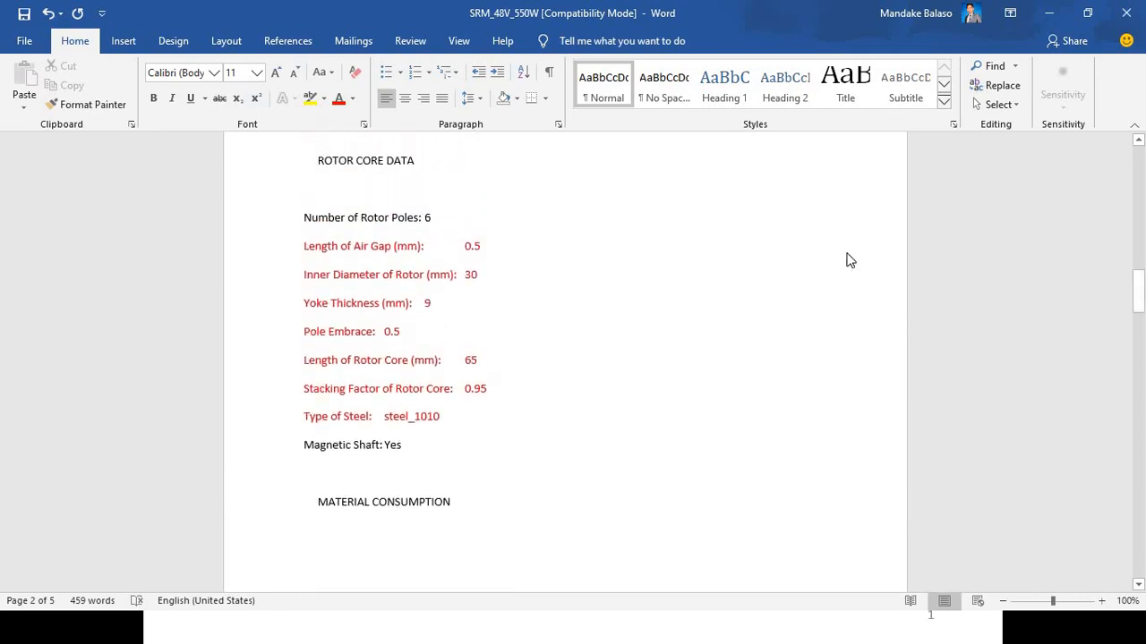
{"action": "key", "text": "alt+Tab"}
{"action": "left_click", "coordinate": [450, 223]}
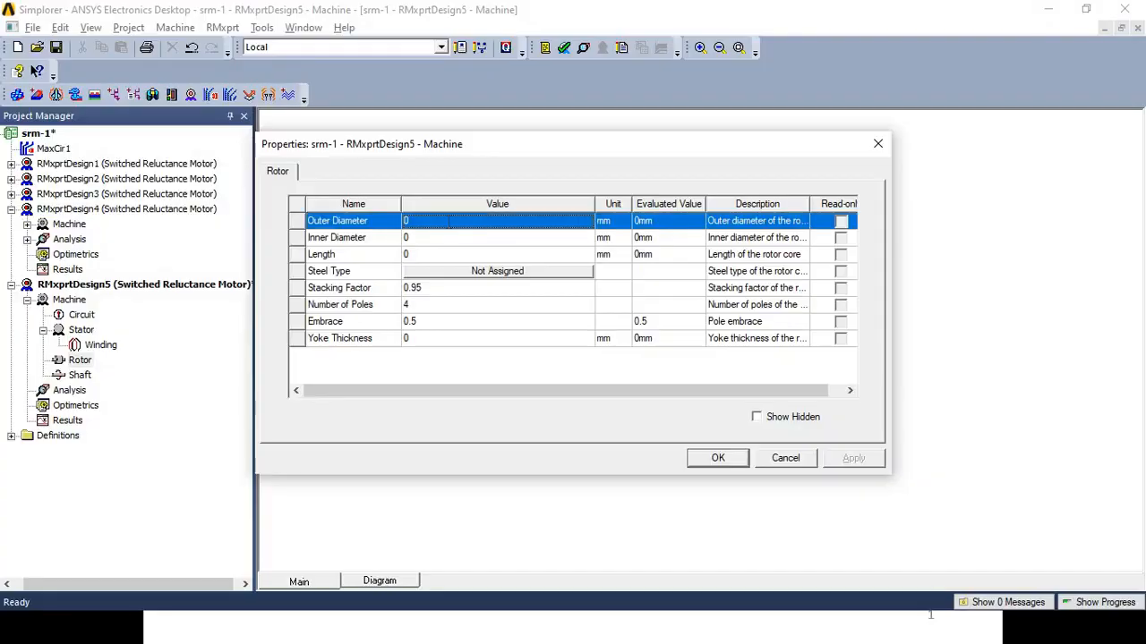
{"action": "type", "text": "74"}
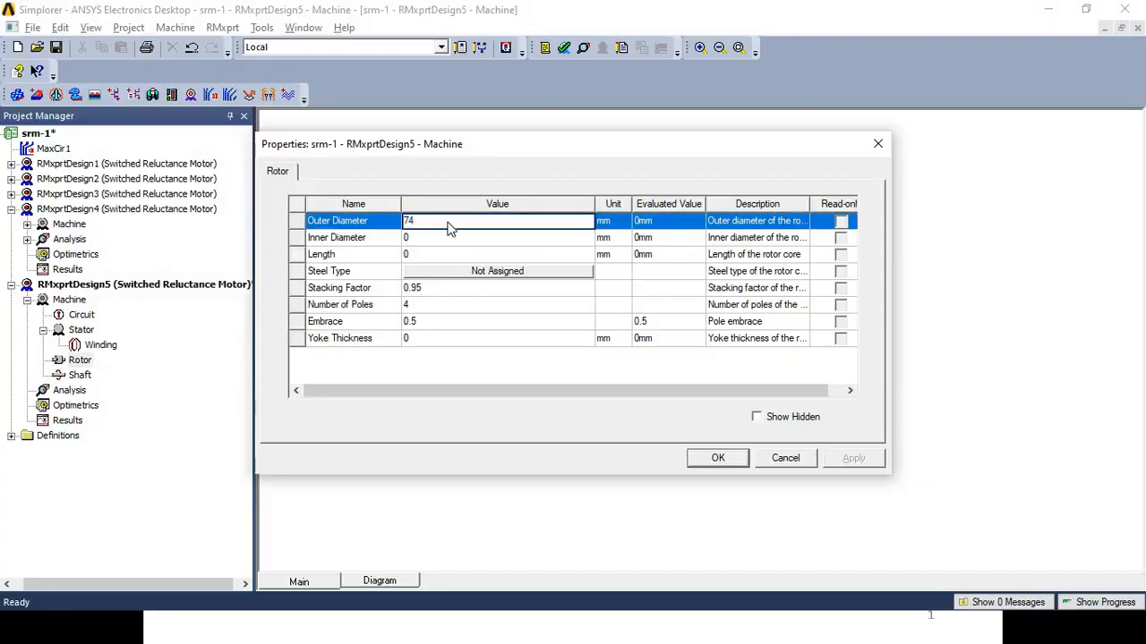
{"action": "key", "text": "Tab"}
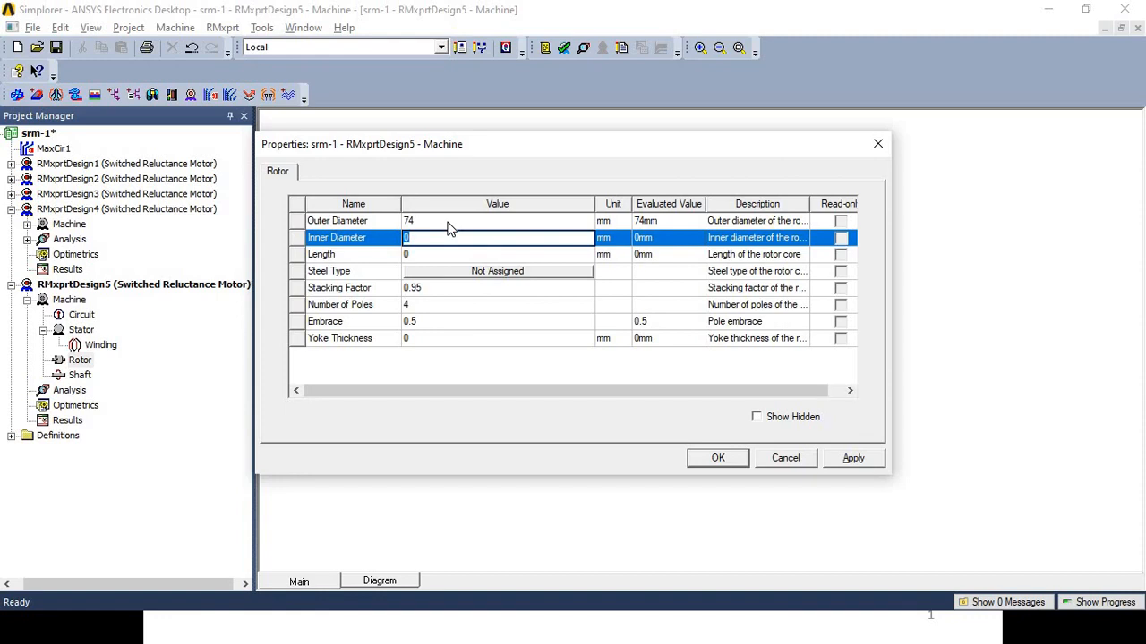
Step: Set the rotor's inner diameter to 30 mm and length to 65 mm, following the Word document's rotor core data
{"action": "key", "text": "alt+Tab"}
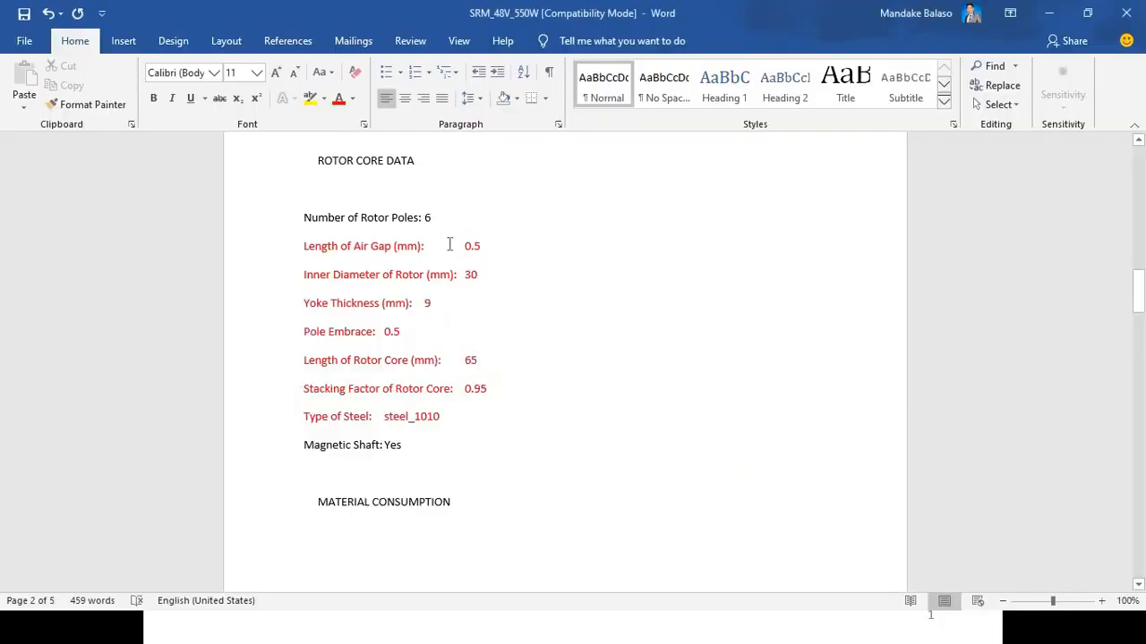
{"action": "key", "text": "alt+Tab"}
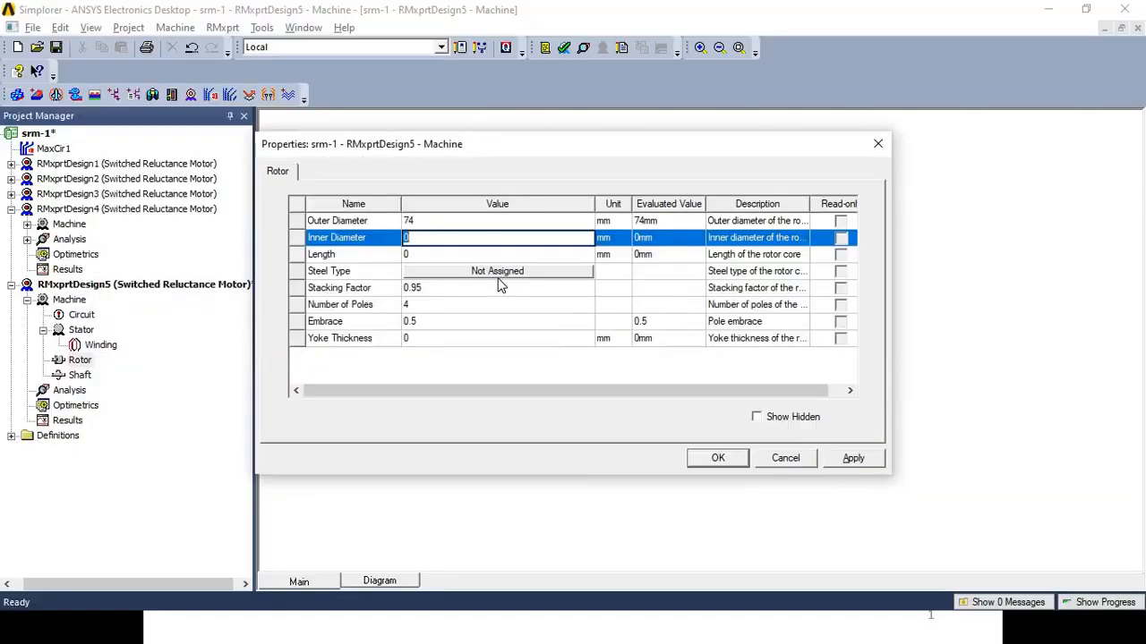
{"action": "type", "text": "30"}
{"action": "key", "text": "Tab"}
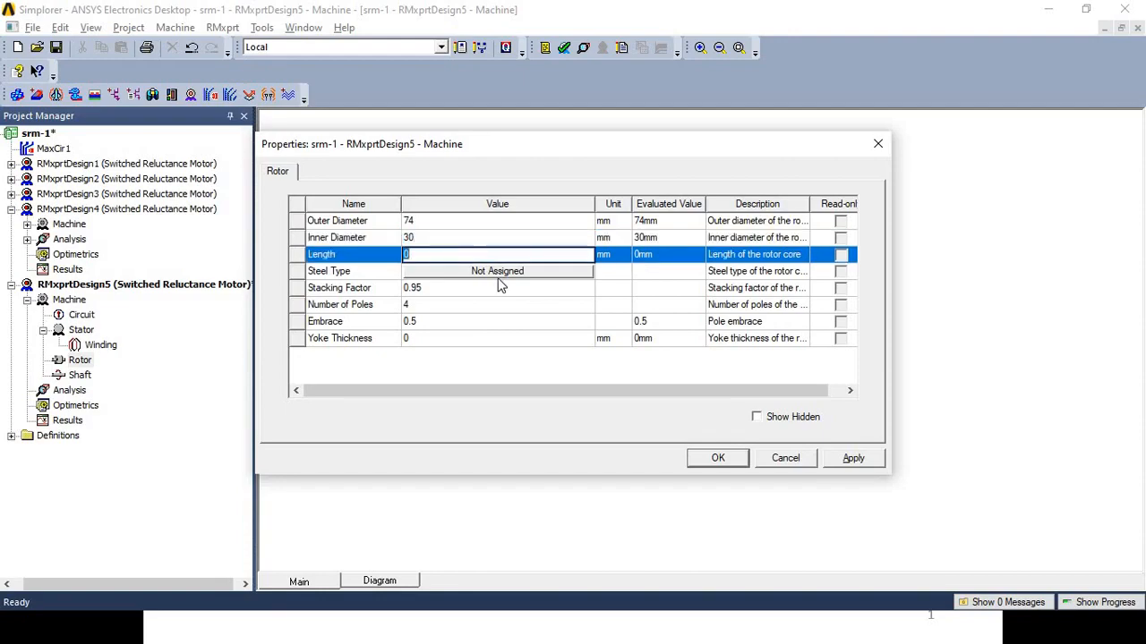
{"action": "key", "text": "alt+Tab"}
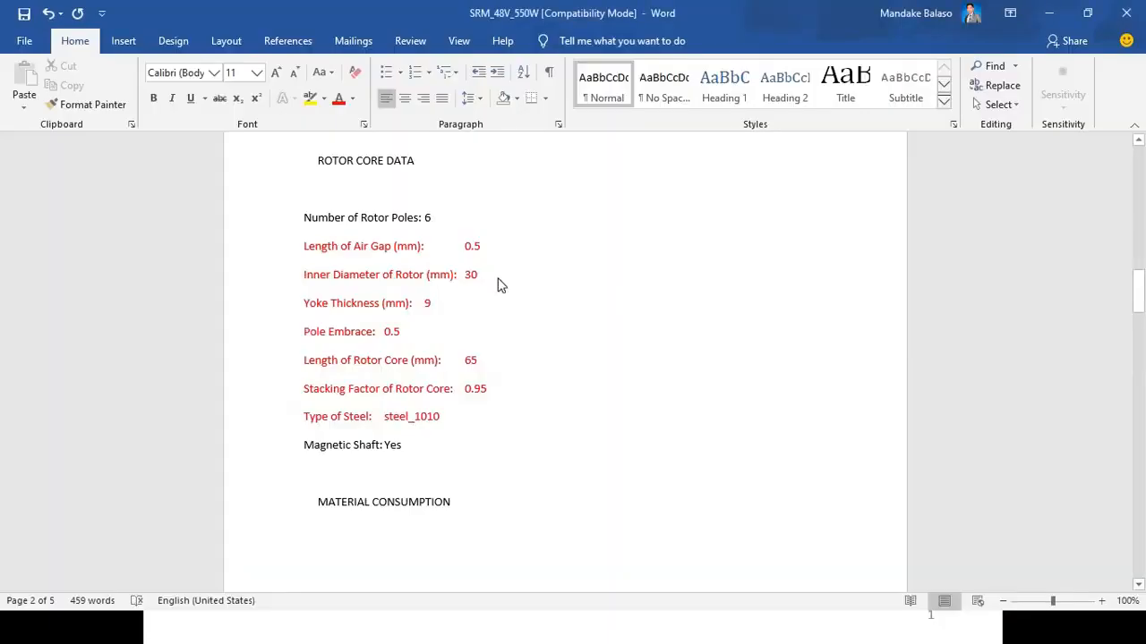
{"action": "key", "text": "alt+Tab"}
{"action": "type", "text": "65"}
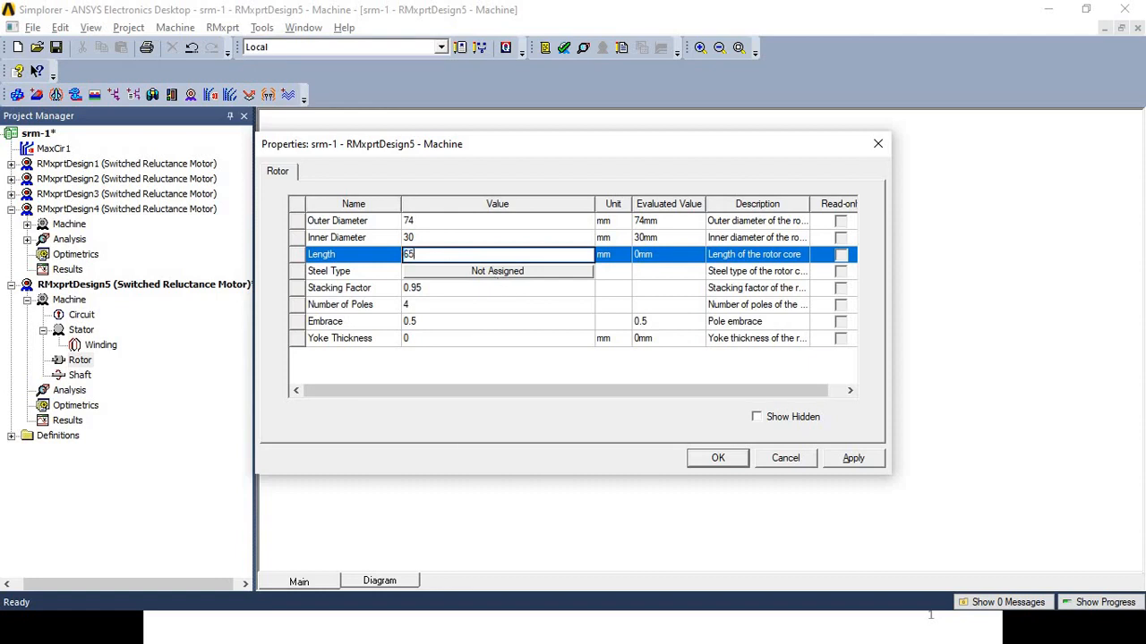
{"action": "key", "text": "Tab"}
Step: Check the steel type in the Word document, assign the project's steel_1010 to the rotor, and apply the rotor properties
{"action": "key", "text": "alt+Tab"}
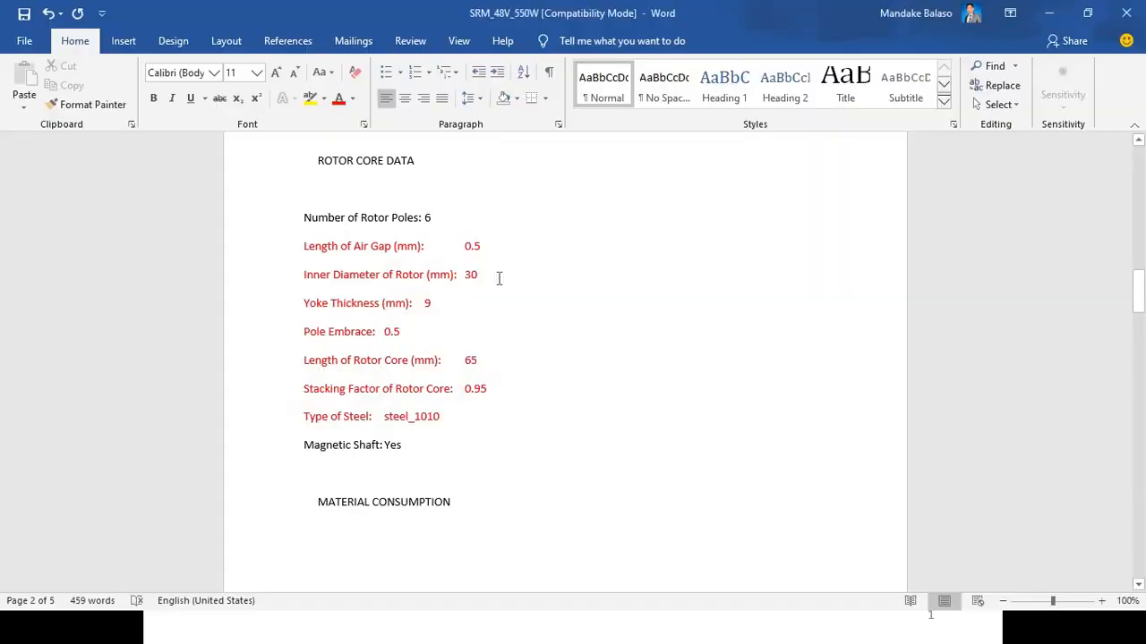
{"action": "key", "text": "alt+Tab"}
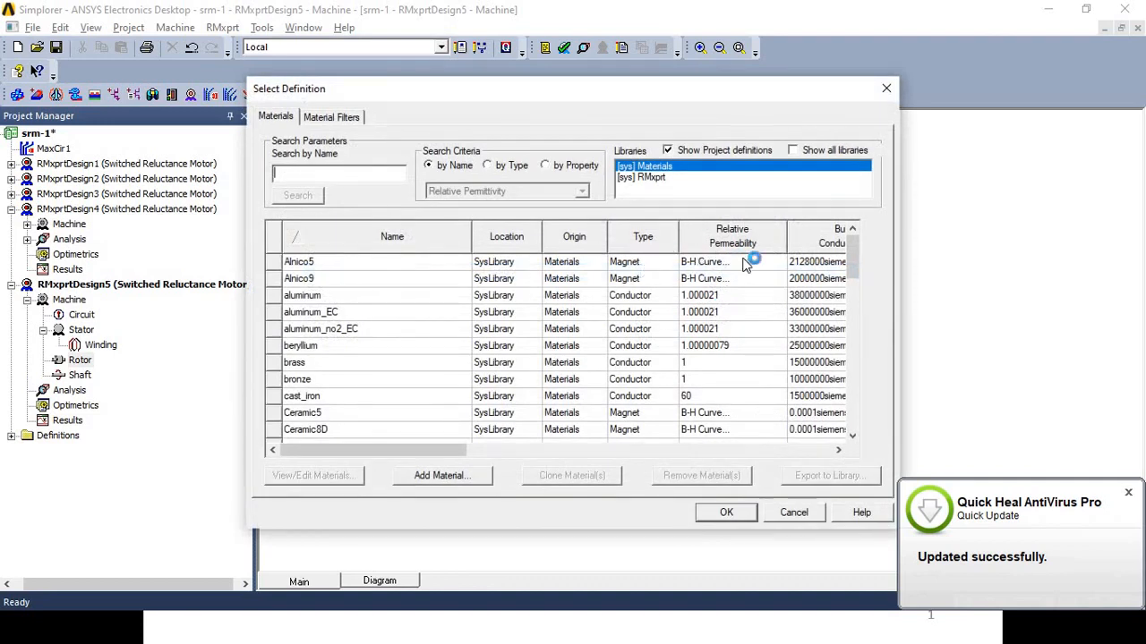
{"action": "left_click_drag", "start_coordinate": [855, 249], "coordinate": [848, 387]}
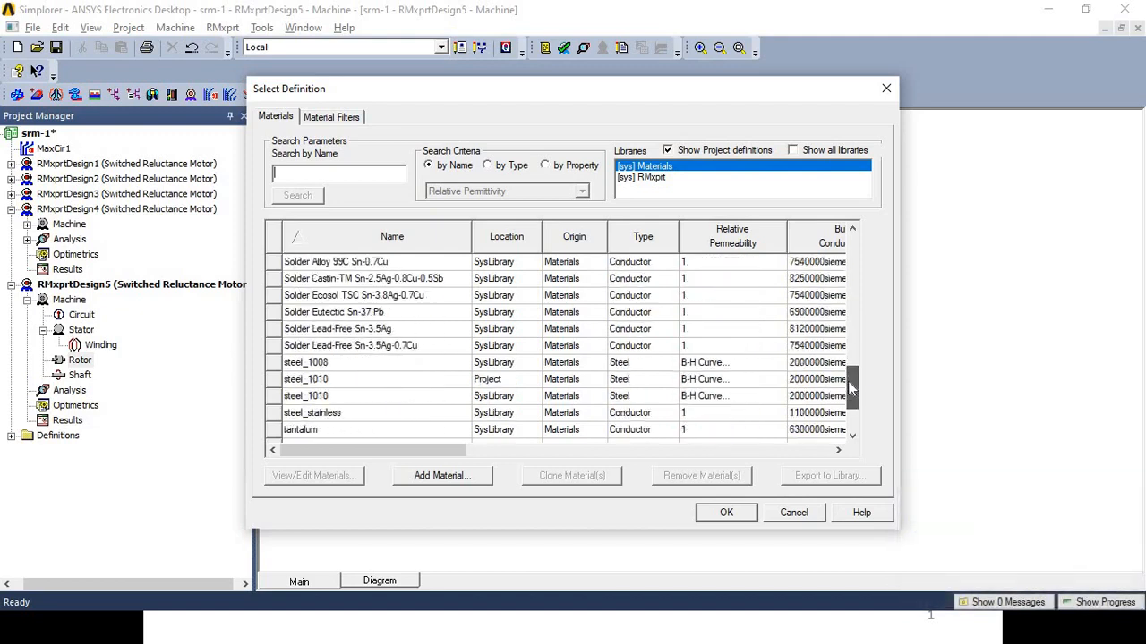
{"action": "left_click", "coordinate": [394, 380]}
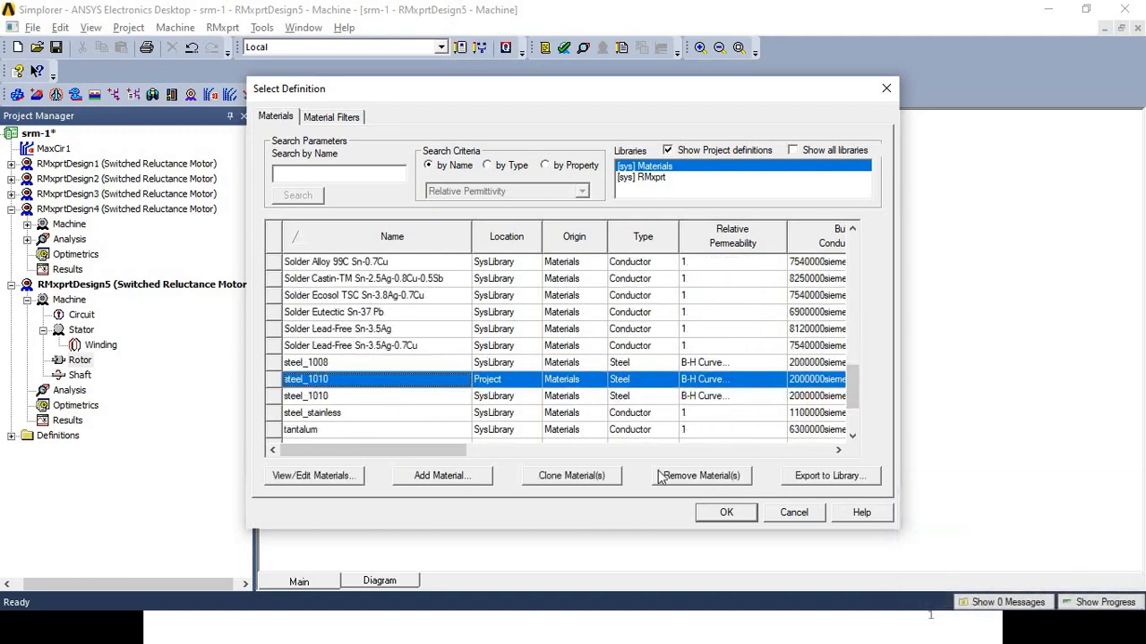
{"action": "left_click", "coordinate": [722, 514]}
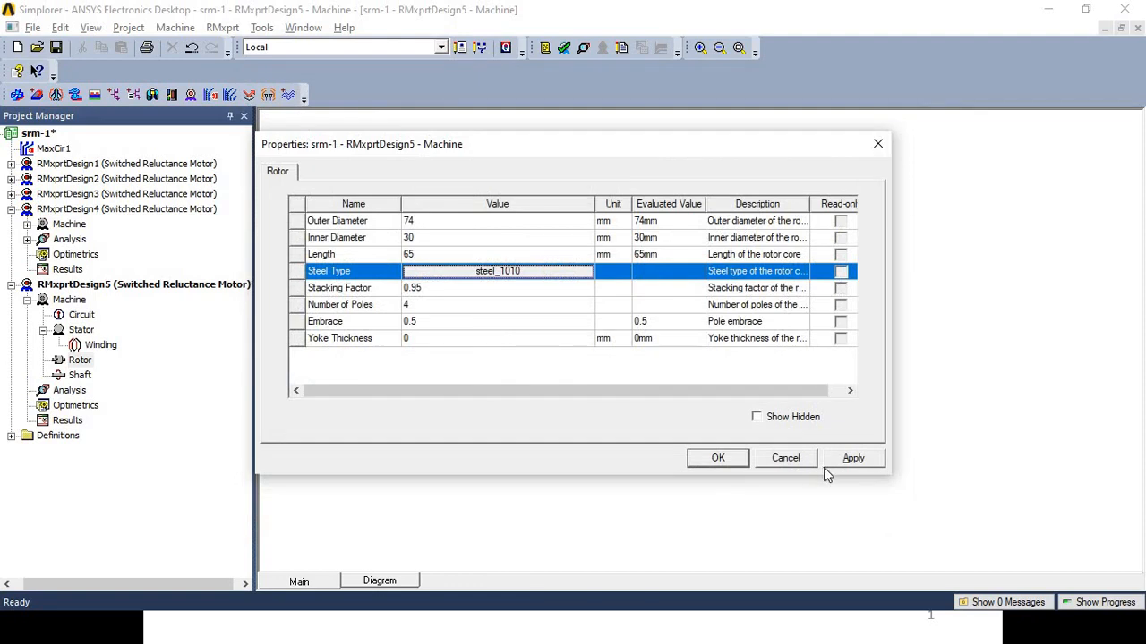
{"action": "left_click", "coordinate": [853, 462]}
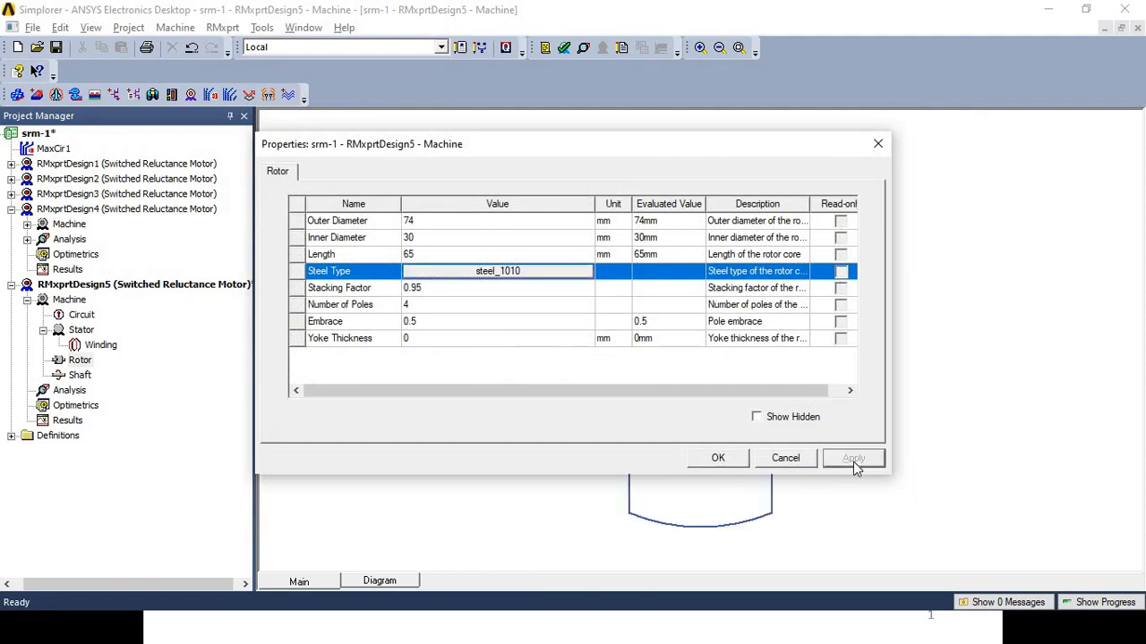
{"action": "left_click", "coordinate": [718, 458]}
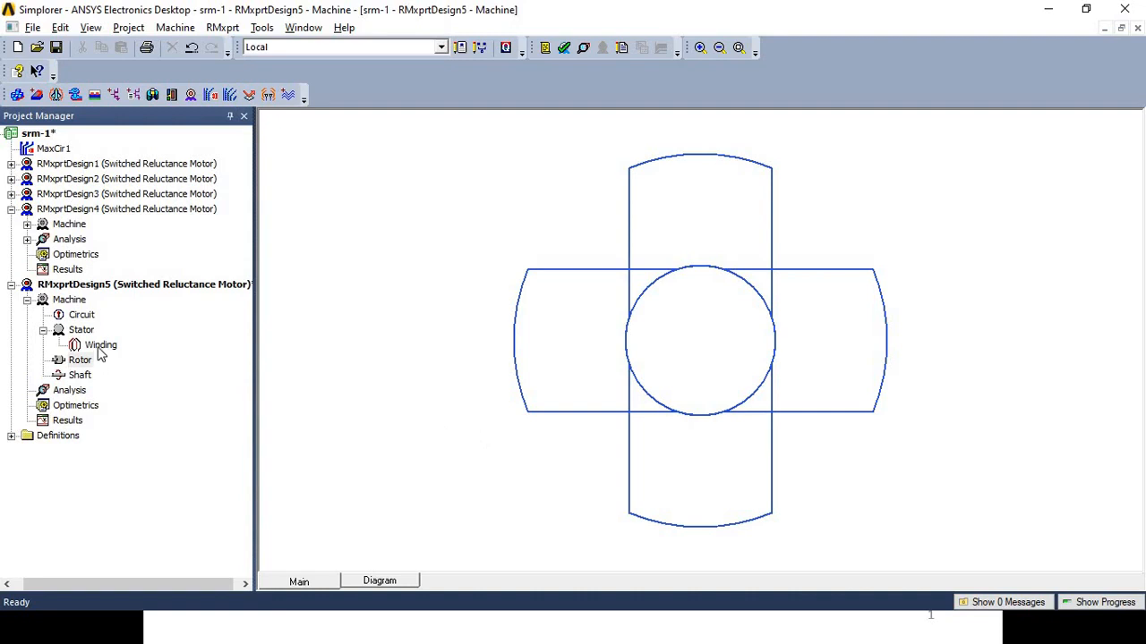
Step: Reopen the rotor's properties and set its number of poles to 6
{"action": "double_click", "coordinate": [79, 361]}
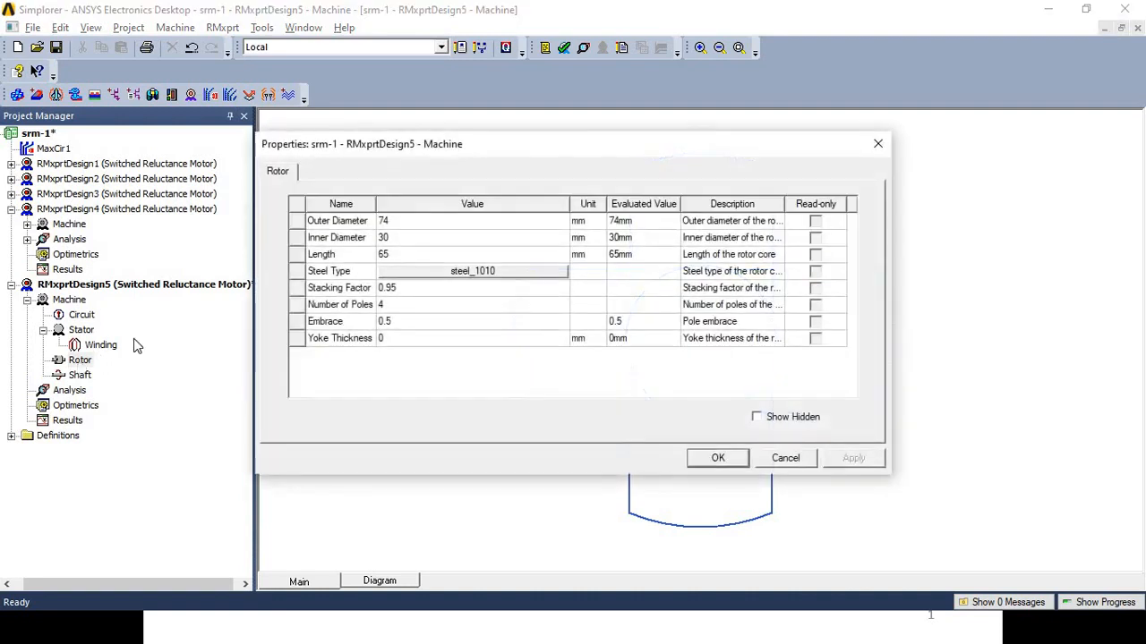
{"action": "left_click", "coordinate": [437, 288]}
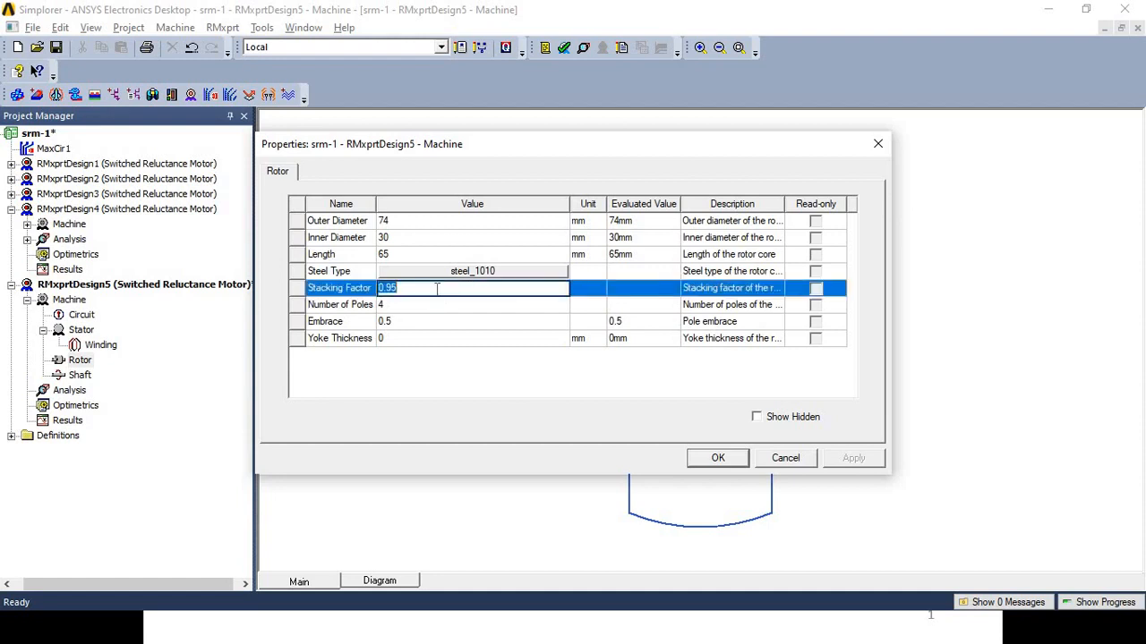
{"action": "left_click", "coordinate": [403, 306]}
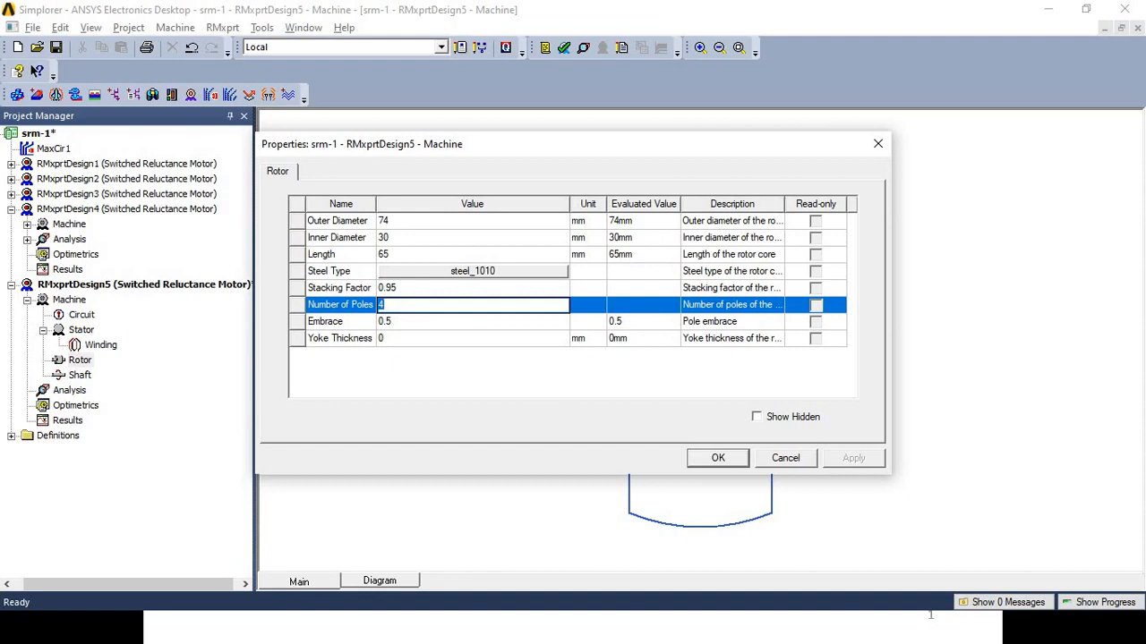
{"action": "type", "text": "6"}
{"action": "left_click", "coordinate": [401, 316]}
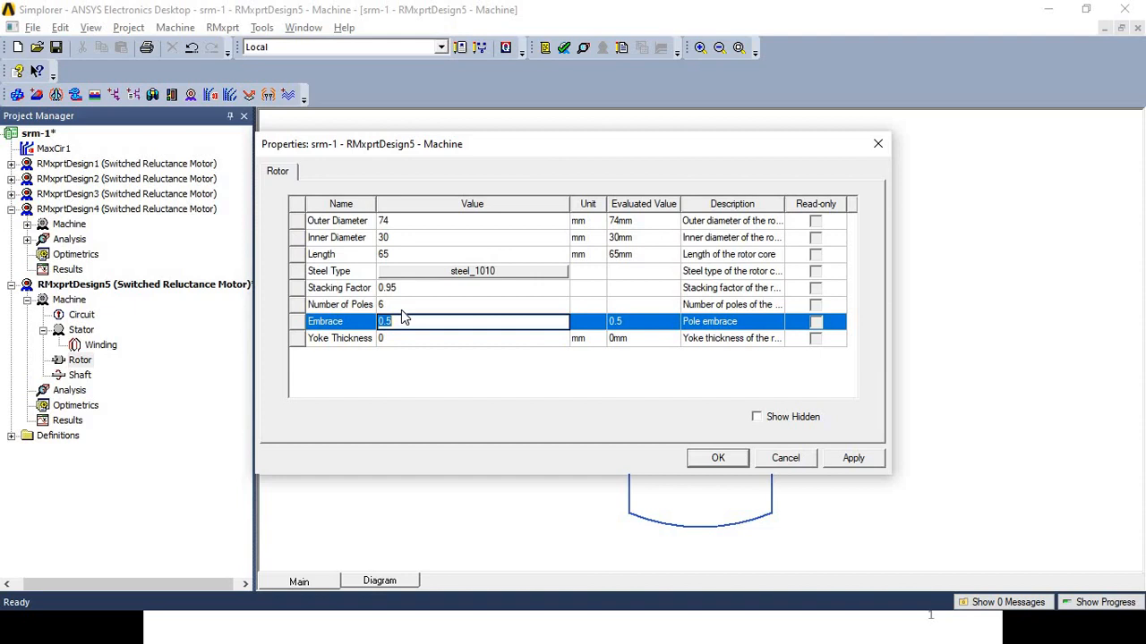
Step: Check the pole embrace and yoke thickness in the Word document, set the rotor's yoke thickness to 9 mm, and apply the properties
{"action": "key", "text": "alt+Tab"}
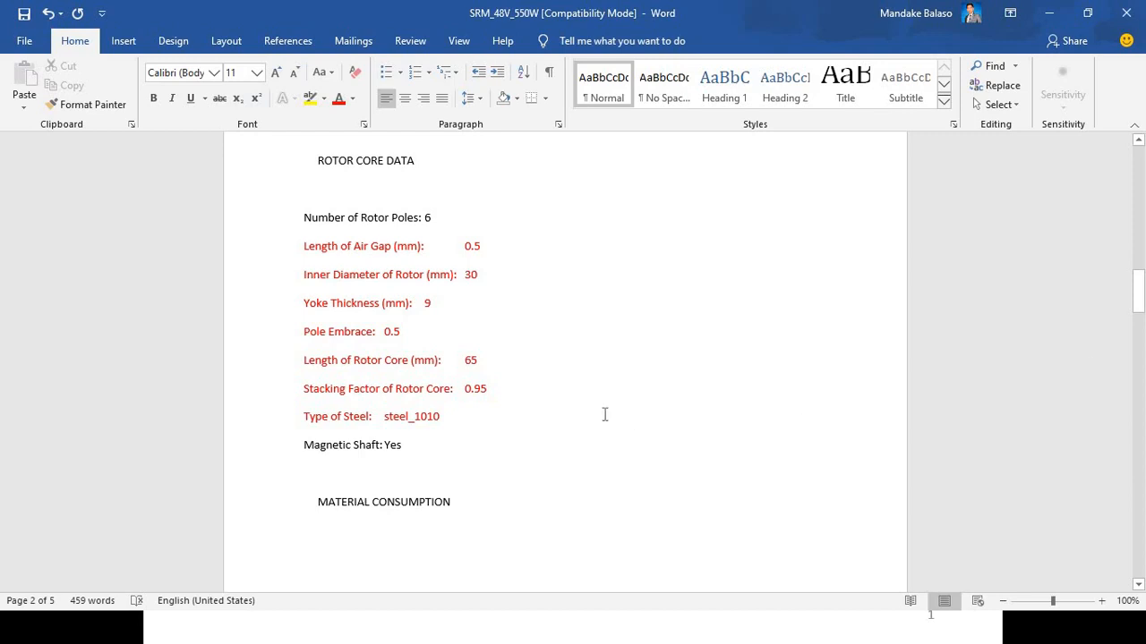
{"action": "key", "text": "alt+Tab"}
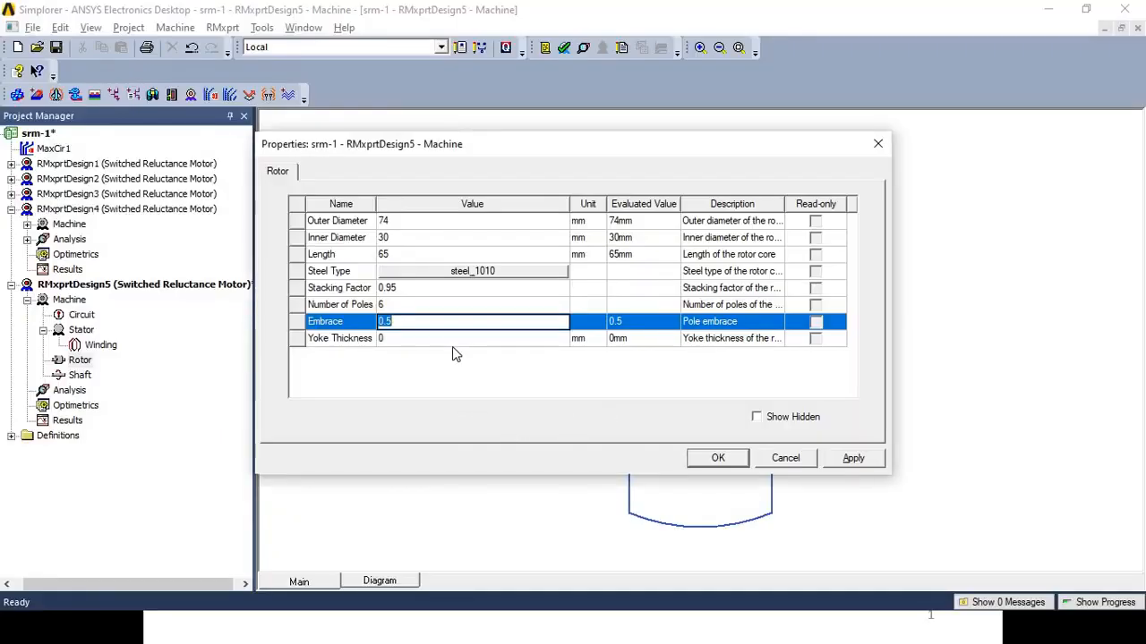
{"action": "key", "text": "alt+Tab"}
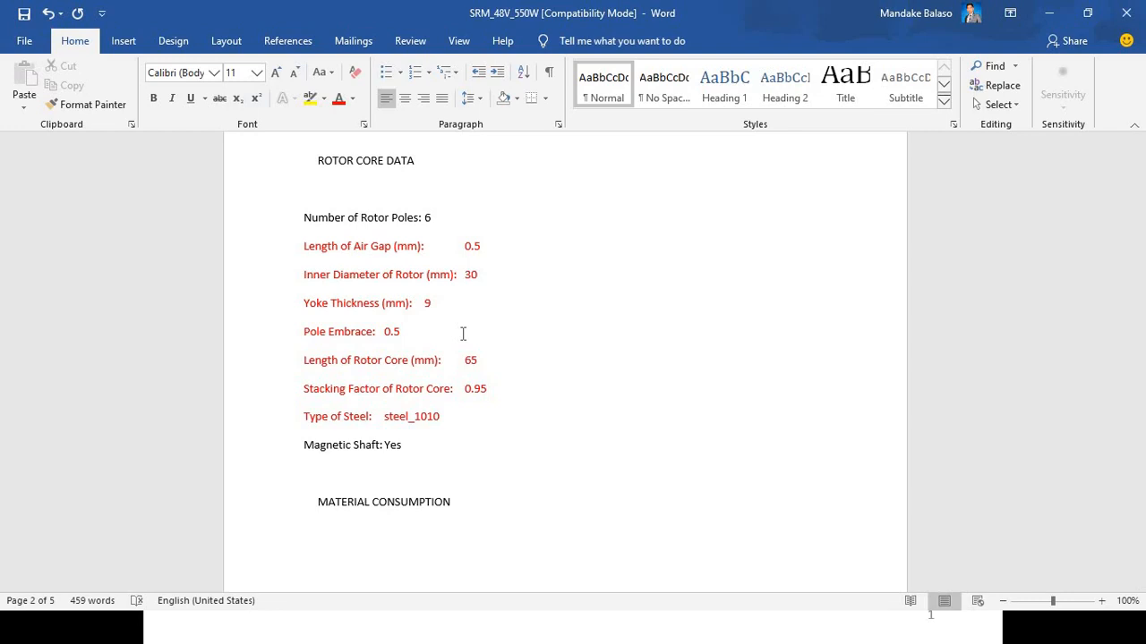
{"action": "key", "text": "alt+Tab"}
{"action": "type", "text": "9"}
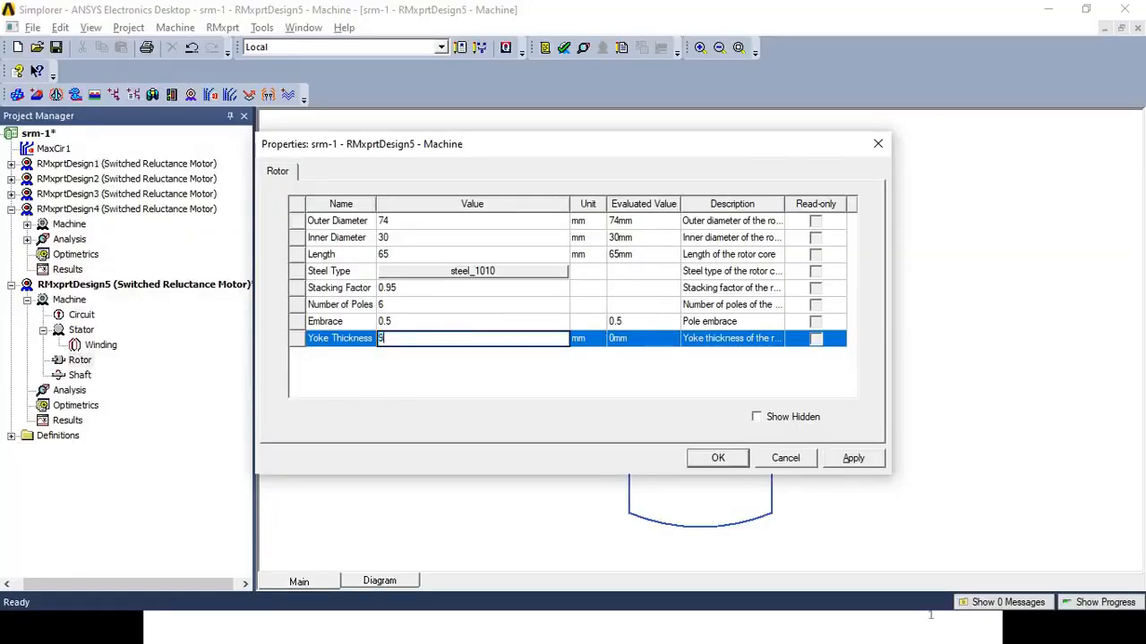
{"action": "key", "text": "Return"}
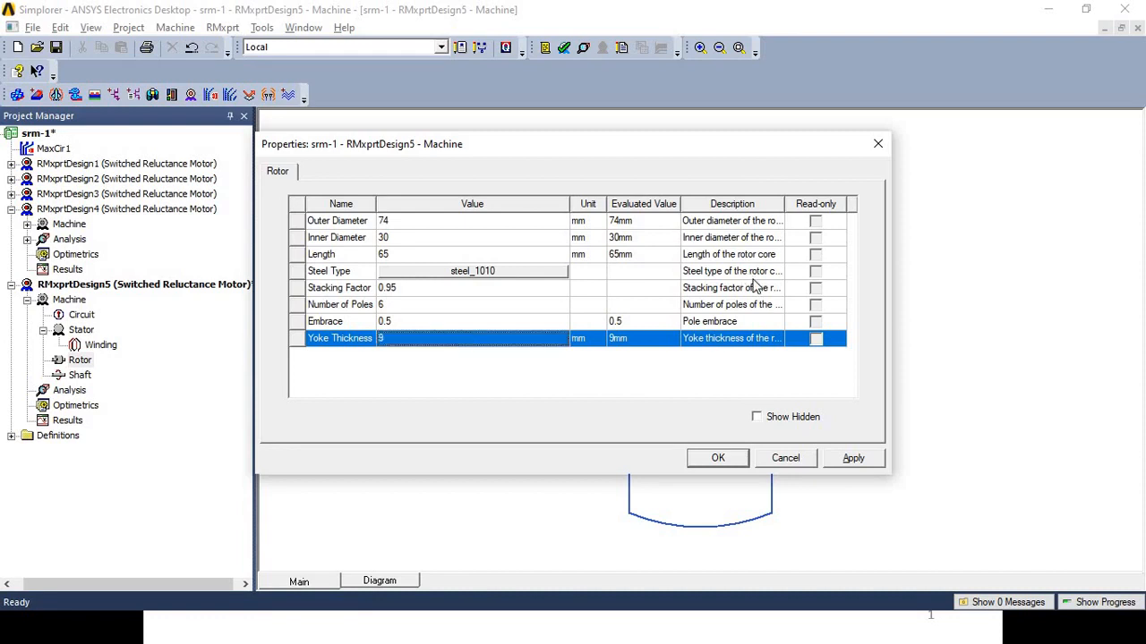
{"action": "left_click", "coordinate": [875, 461]}
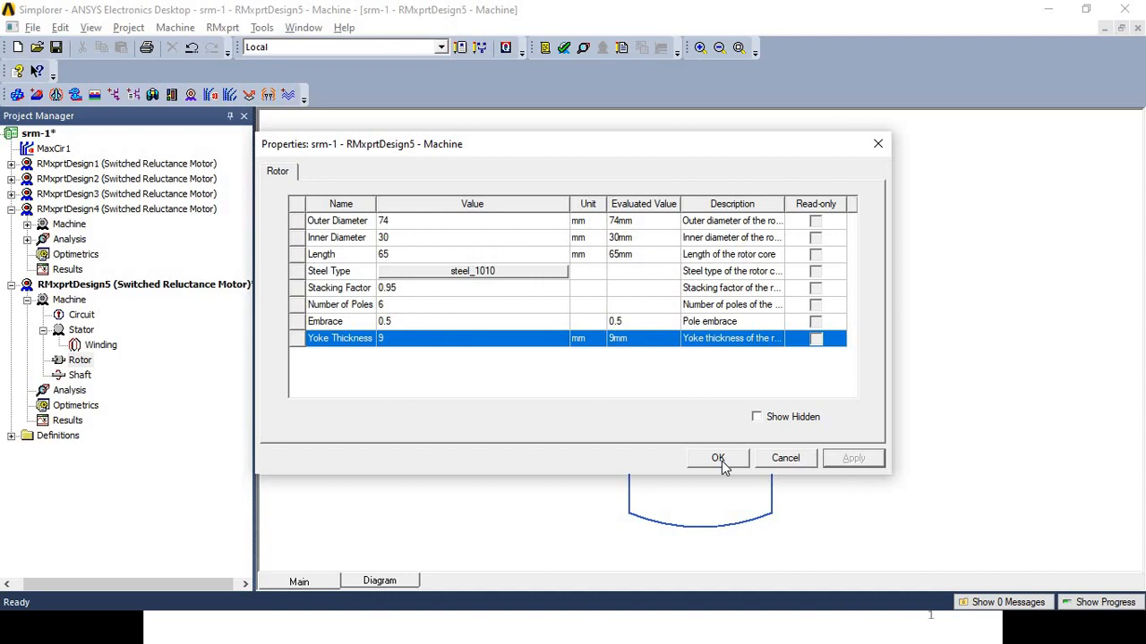
{"action": "left_click", "coordinate": [721, 461]}
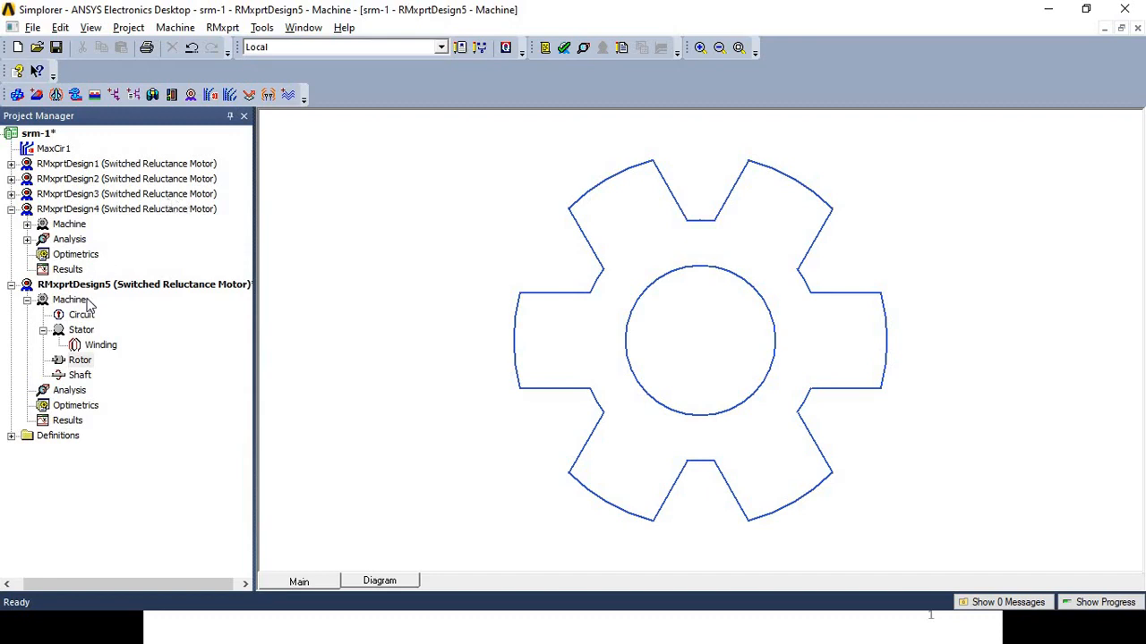
Step: Review RMxprtDesign5's machine properties and combined stator-rotor cross-section, and check the shaft's Magnetic Shaft option
{"action": "double_click", "coordinate": [69, 300]}
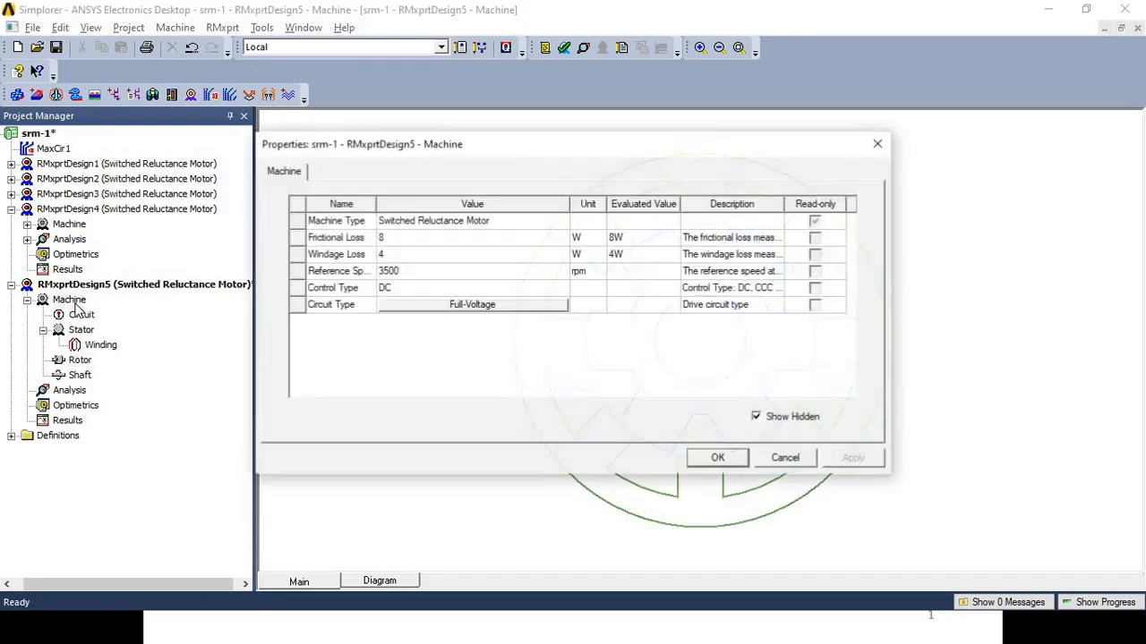
{"action": "left_click", "coordinate": [877, 144]}
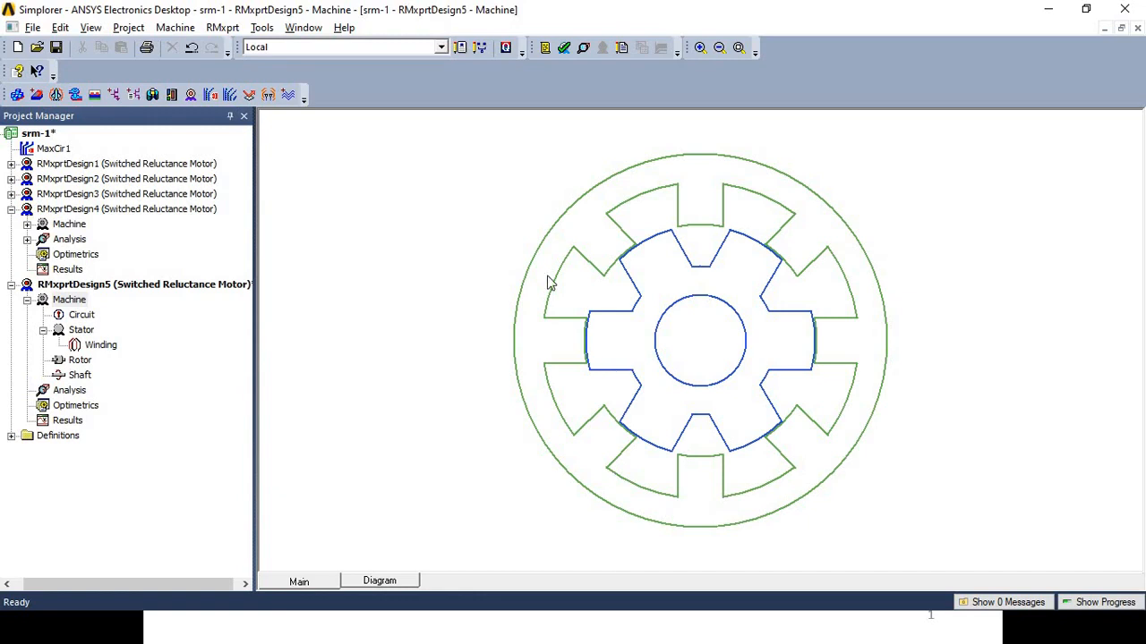
{"action": "double_click", "coordinate": [79, 375]}
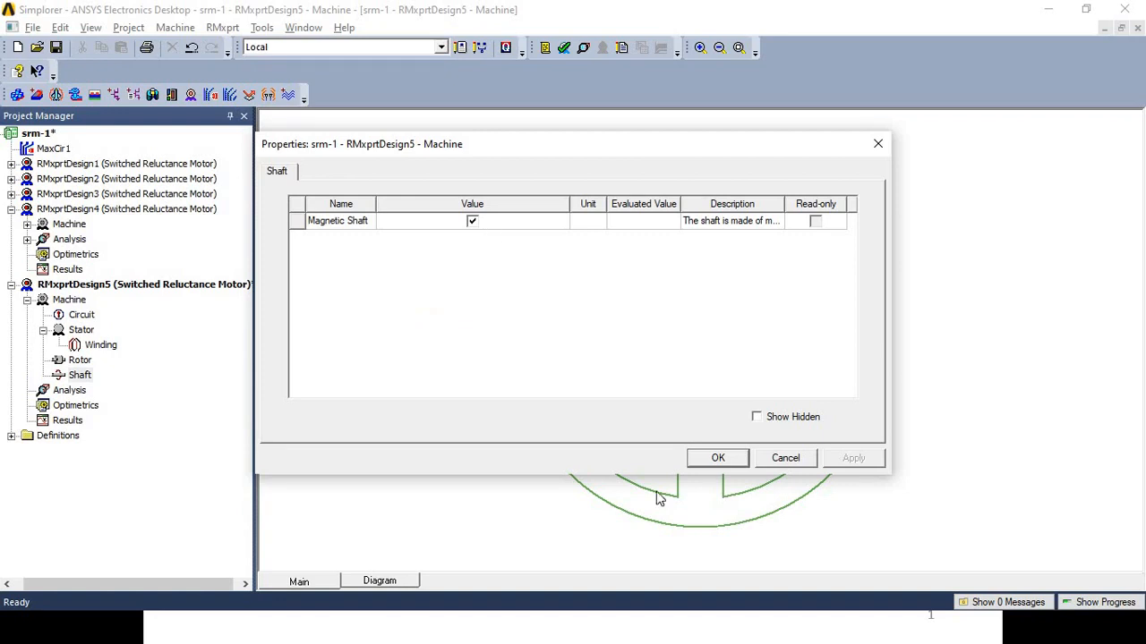
{"action": "left_click", "coordinate": [736, 457]}
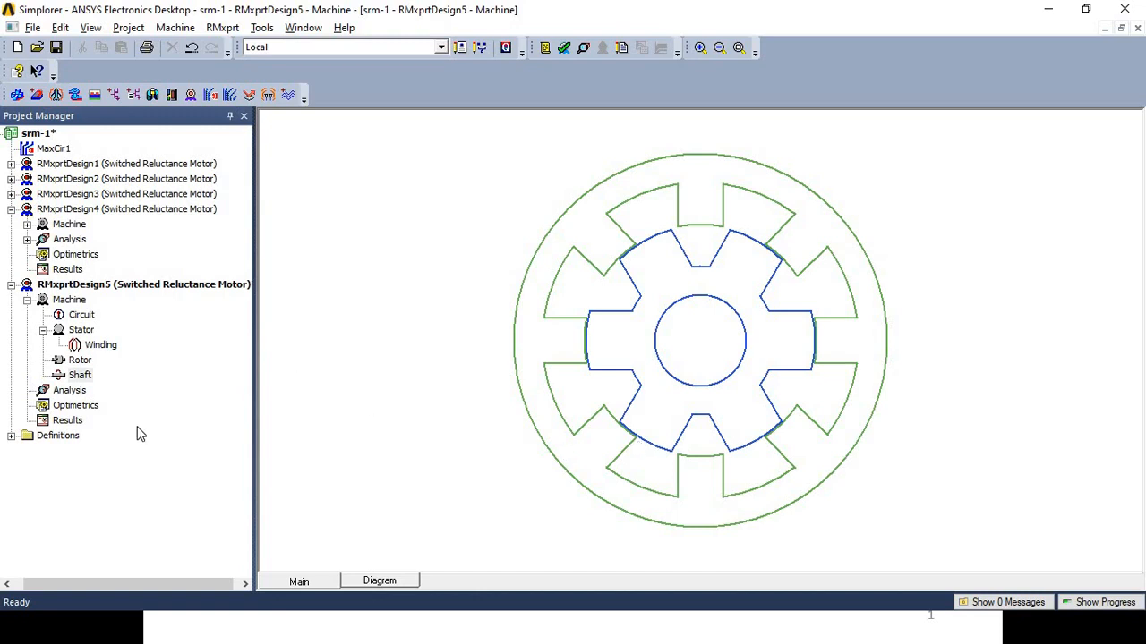
Step: Add a solution setup to RMxprtDesign5 with the Const Power load type, and check the motor's ratings in the Word document
{"action": "right_click", "coordinate": [76, 394]}
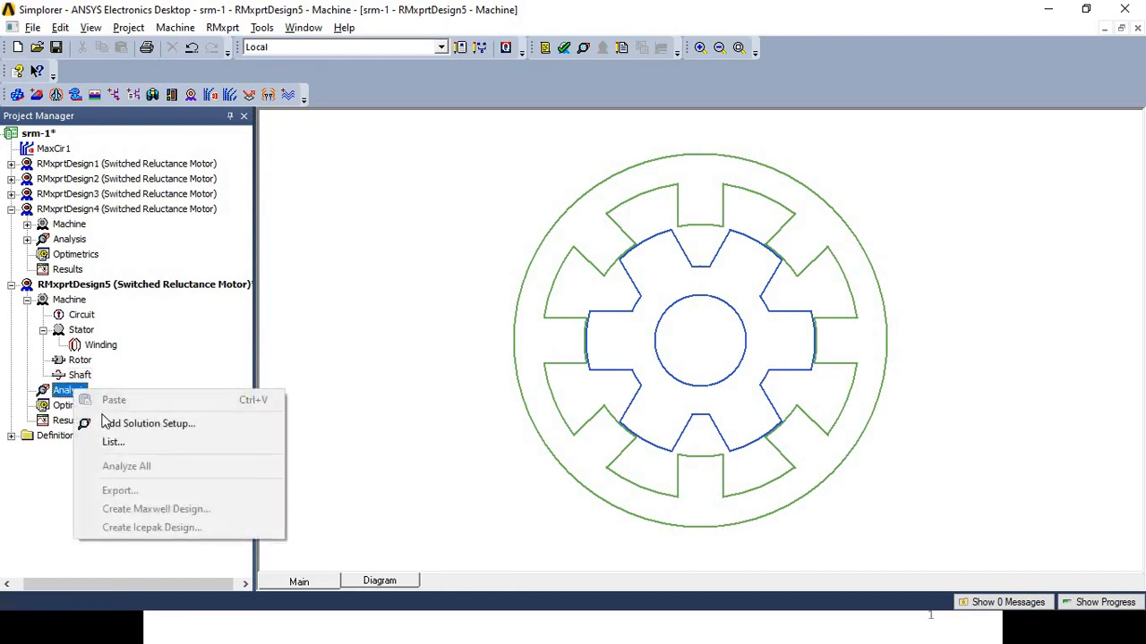
{"action": "left_click", "coordinate": [133, 425]}
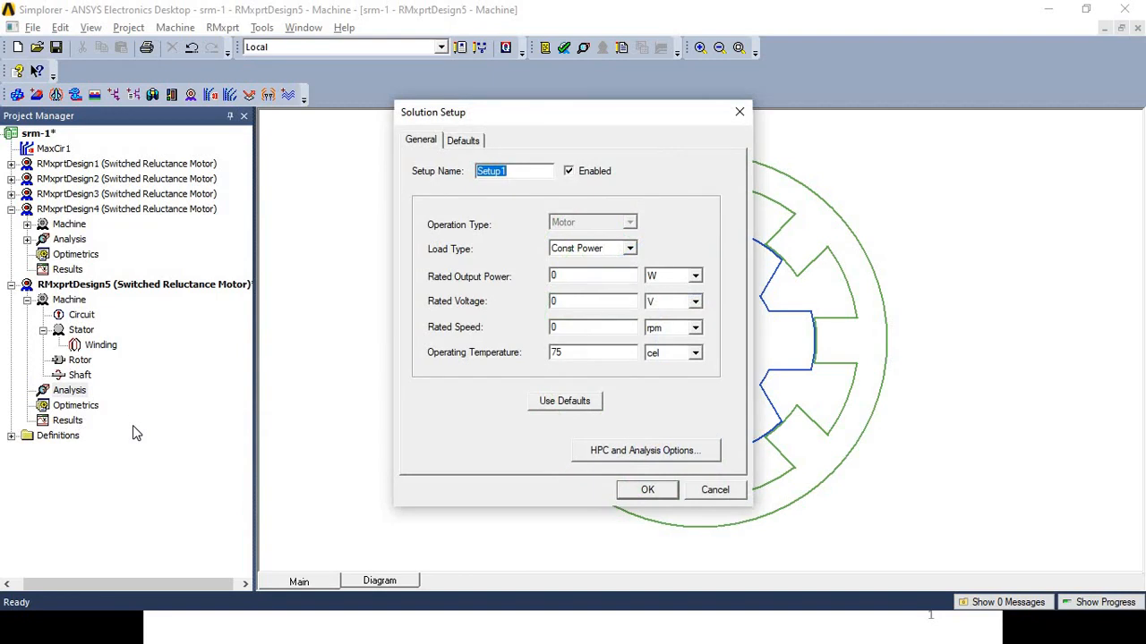
{"action": "left_click", "coordinate": [630, 250]}
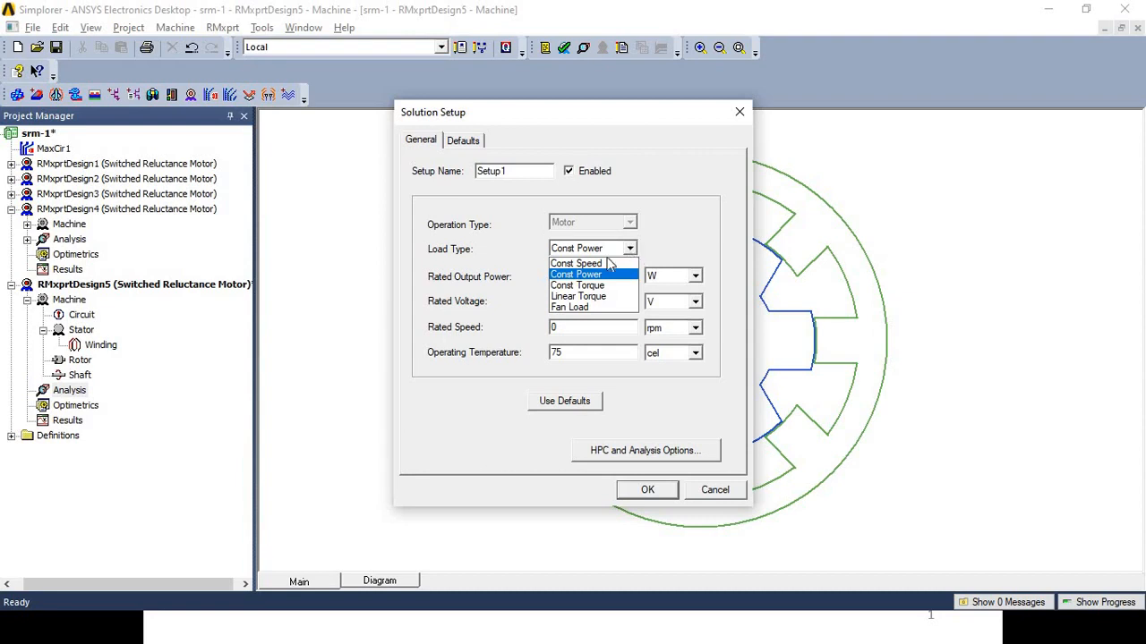
{"action": "left_click", "coordinate": [601, 275]}
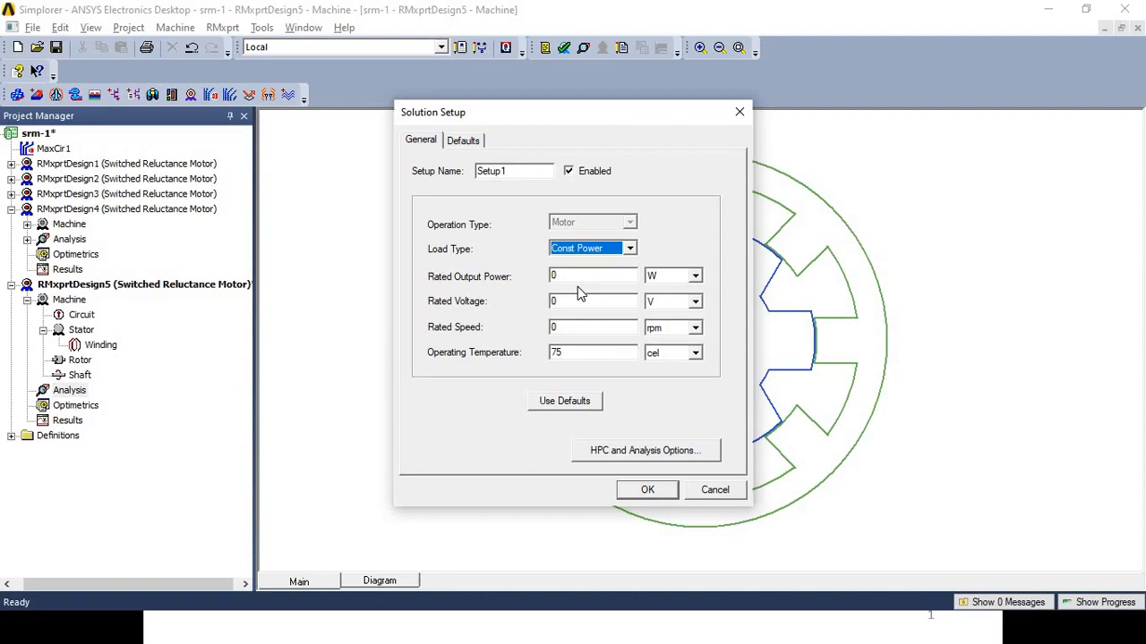
{"action": "key", "text": "alt+Tab"}
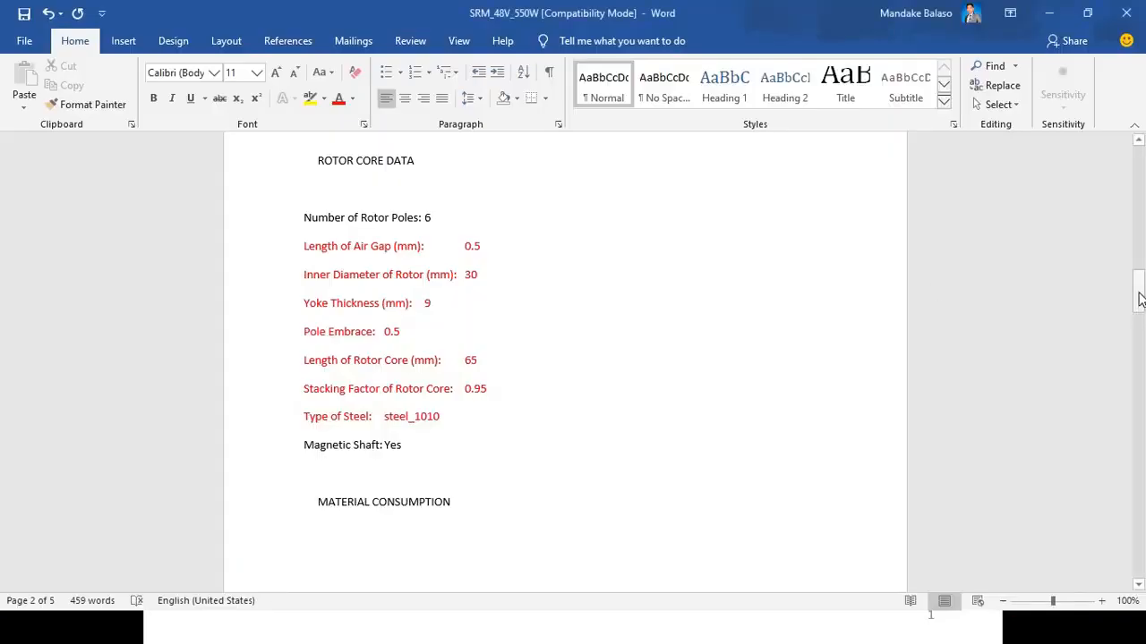
{"action": "left_click_drag", "start_coordinate": [1139, 295], "coordinate": [1142, 152]}
{"action": "key", "text": "alt+Tab"}
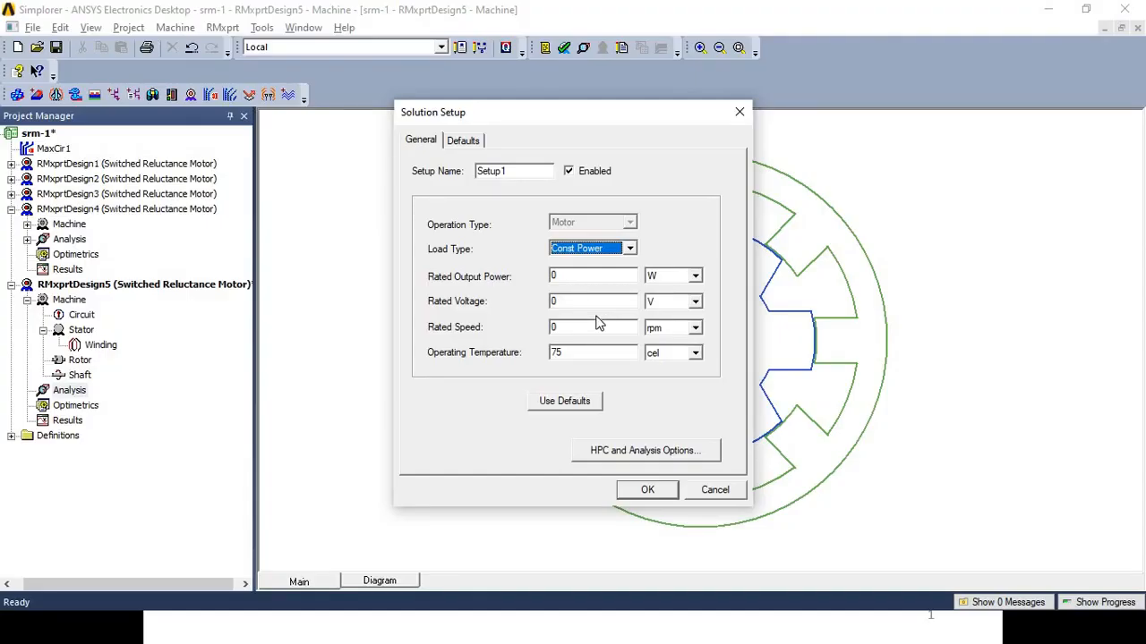
Step: Set the solution setup's rated output power to 550 W, rated voltage to 48 V and rated speed to 3500 rpm, and apply it
{"action": "left_click", "coordinate": [603, 278]}
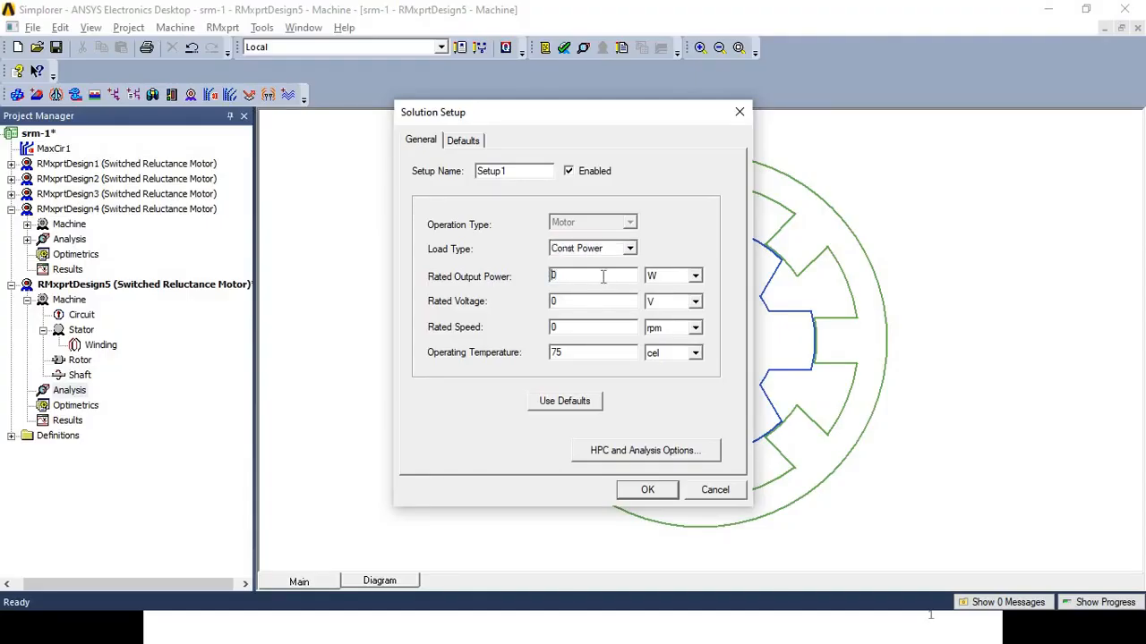
{"action": "key", "text": "BackSpace"}
{"action": "type", "text": "550"}
{"action": "left_click", "coordinate": [607, 303]}
{"action": "key", "text": "BackSpace"}
{"action": "type", "text": "48"}
{"action": "left_click", "coordinate": [605, 328]}
{"action": "key", "text": "BackSpace"}
{"action": "type", "text": "3500"}
{"action": "left_click", "coordinate": [648, 491]}
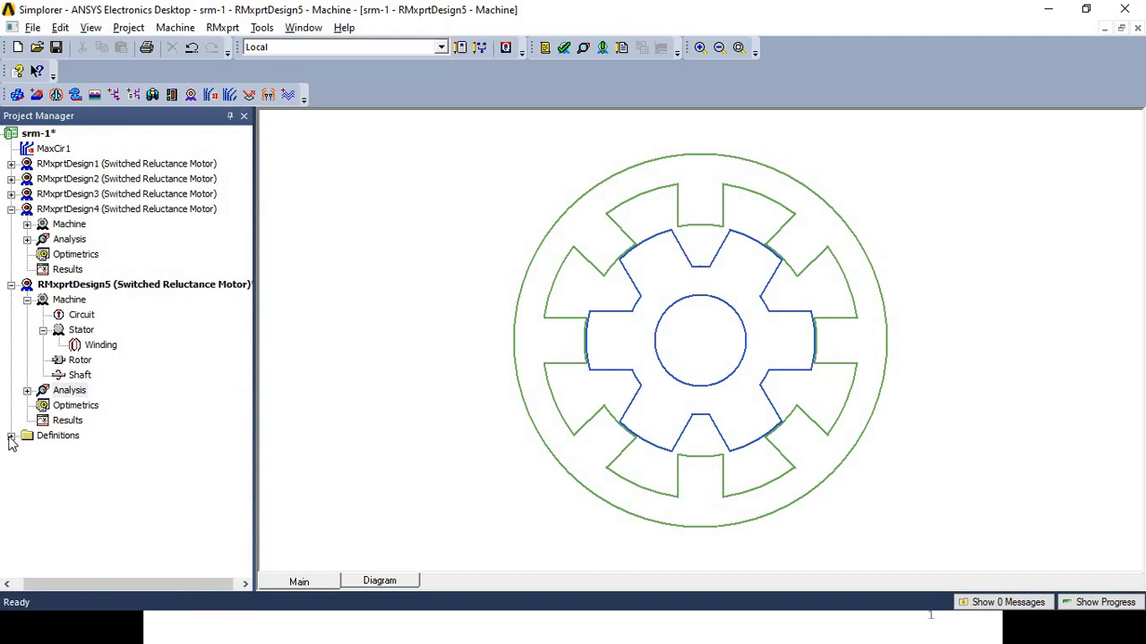
Step: Analyze all setups of RMxprtDesign5 and run a validation check on the design
{"action": "left_click", "coordinate": [27, 391]}
{"action": "right_click", "coordinate": [64, 392]}
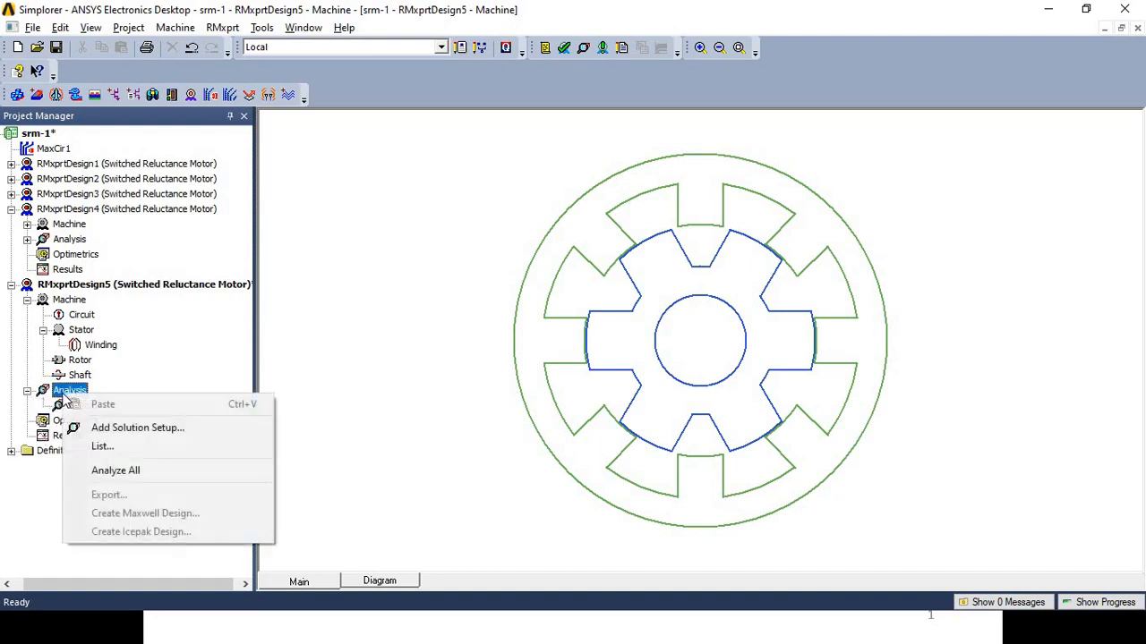
{"action": "left_click", "coordinate": [139, 471]}
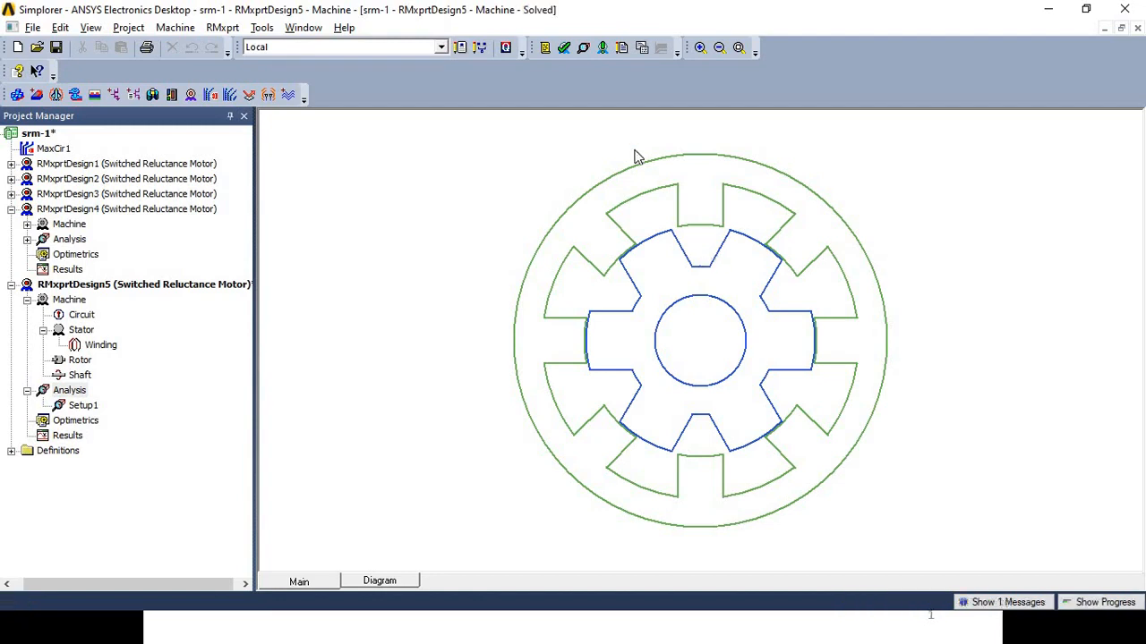
{"action": "left_click", "coordinate": [565, 49]}
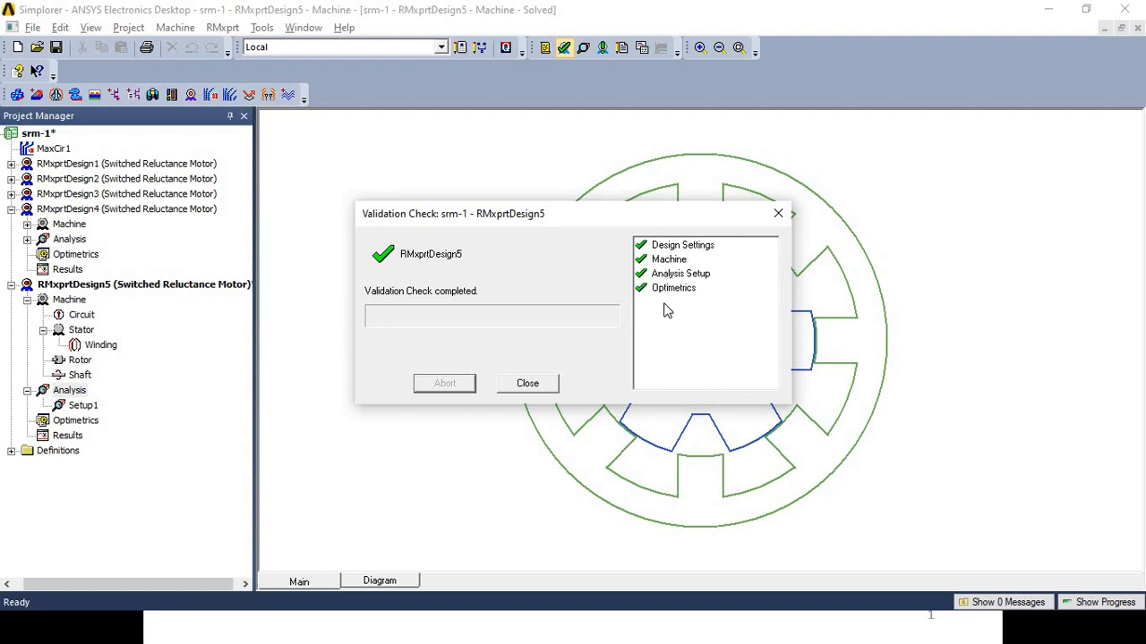
{"action": "left_click", "coordinate": [778, 217]}
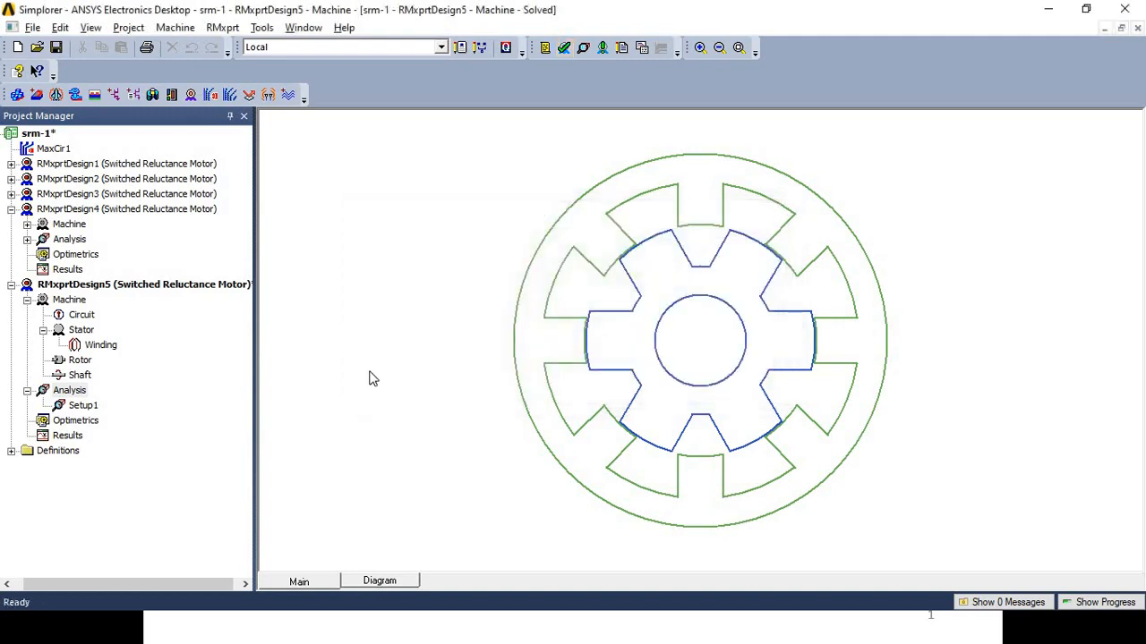
Step: Review the load type and rated values of Setup1 without changing them, and look over its available commands
{"action": "left_click", "coordinate": [86, 410]}
{"action": "right_click", "coordinate": [87, 410]}
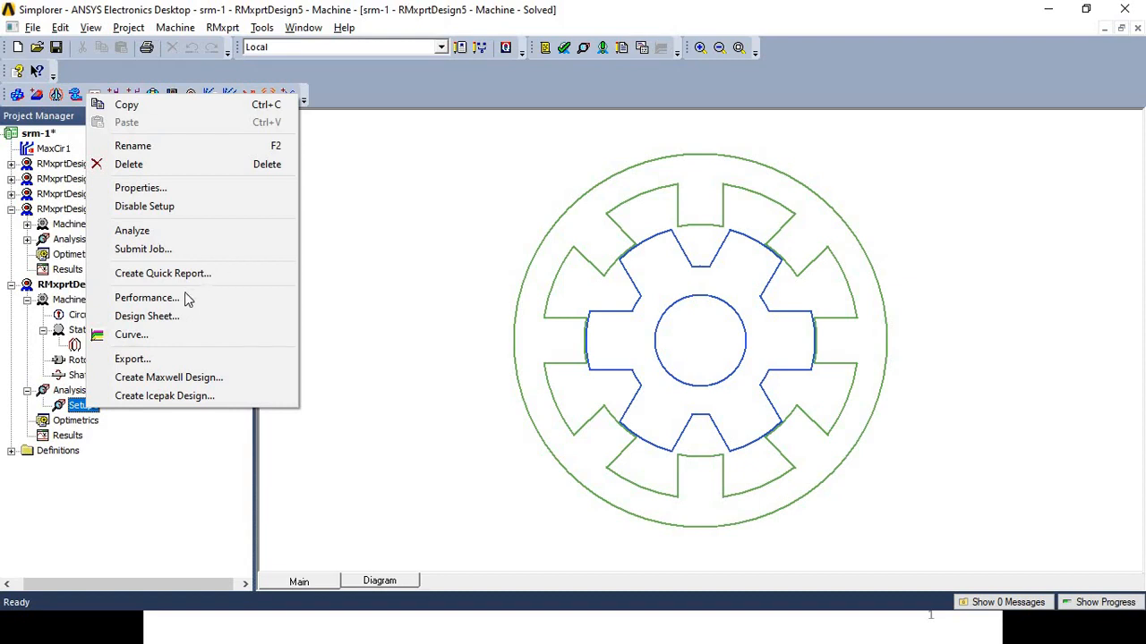
{"action": "left_click", "coordinate": [207, 196]}
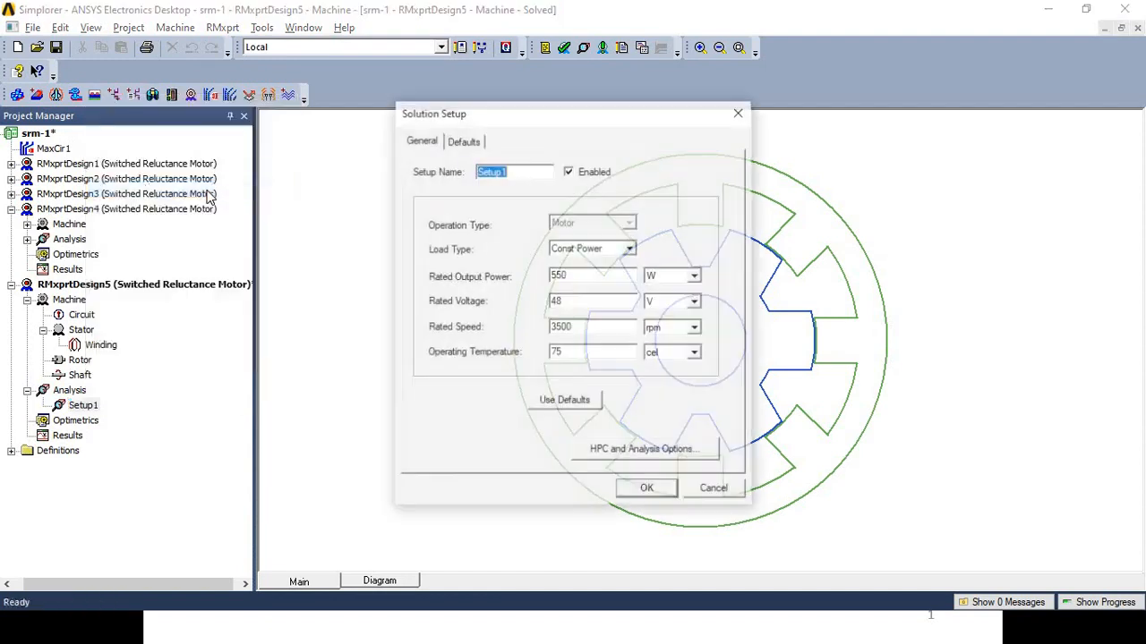
{"action": "left_click", "coordinate": [590, 307]}
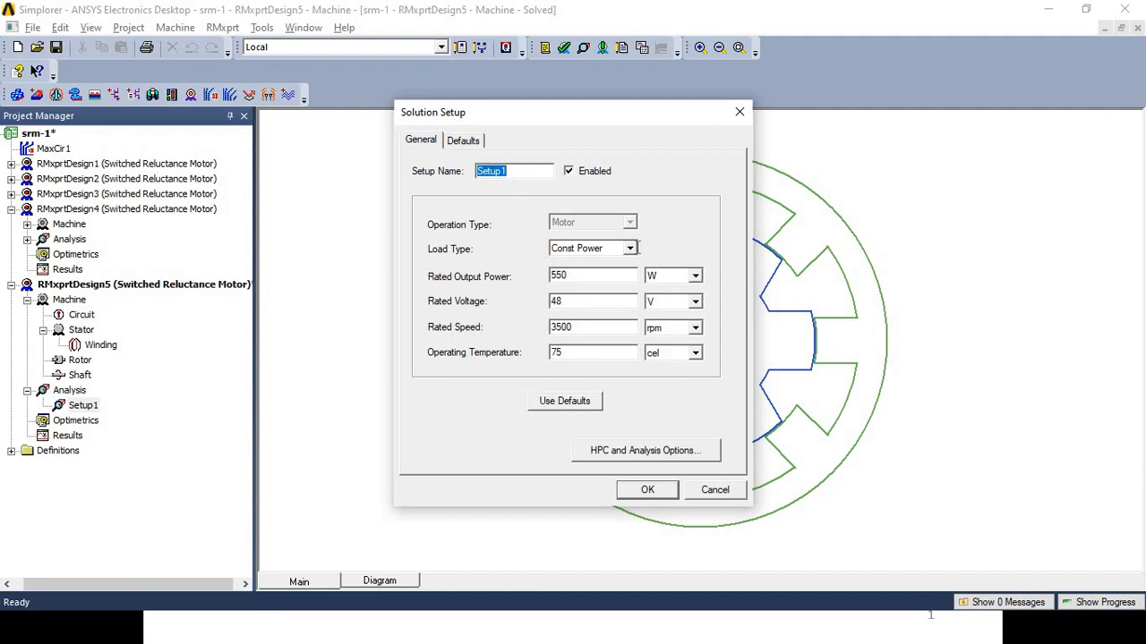
{"action": "left_click", "coordinate": [740, 113]}
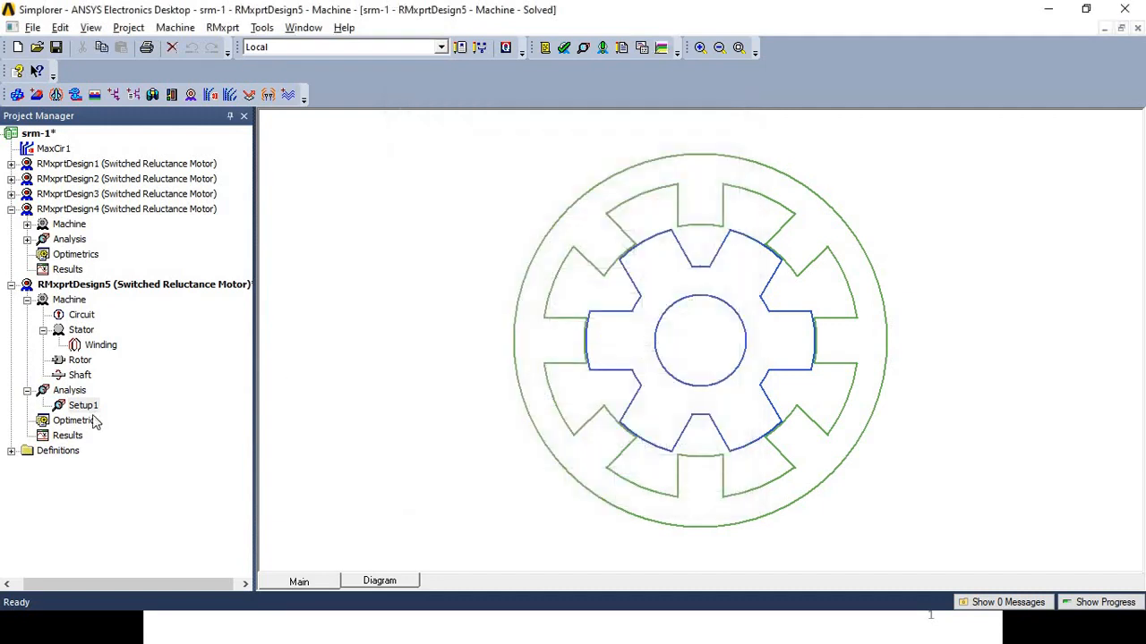
{"action": "right_click", "coordinate": [82, 408]}
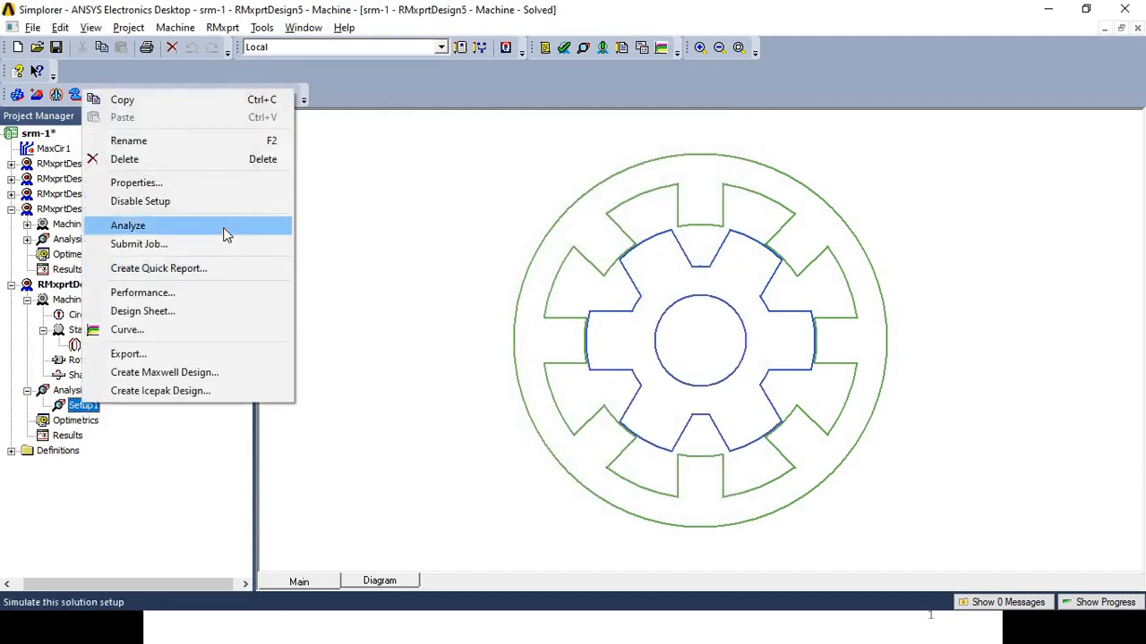
{"action": "left_click", "coordinate": [405, 252]}
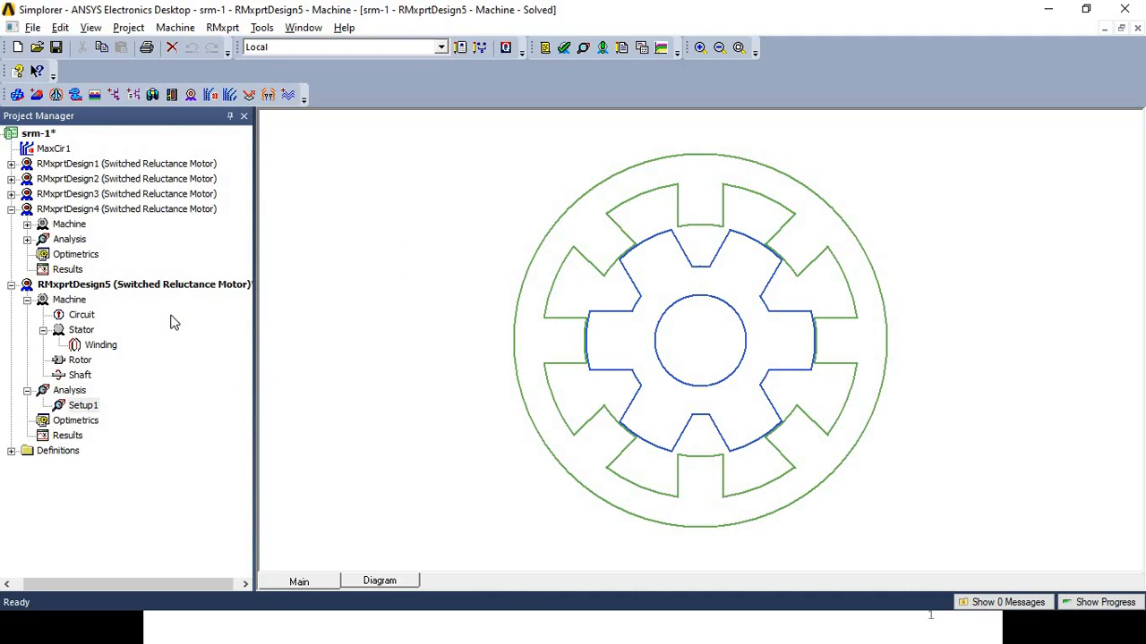
Step: Create a Current quick report from Setup1 and open the resulting input DC current and phase current plots
{"action": "right_click", "coordinate": [90, 410]}
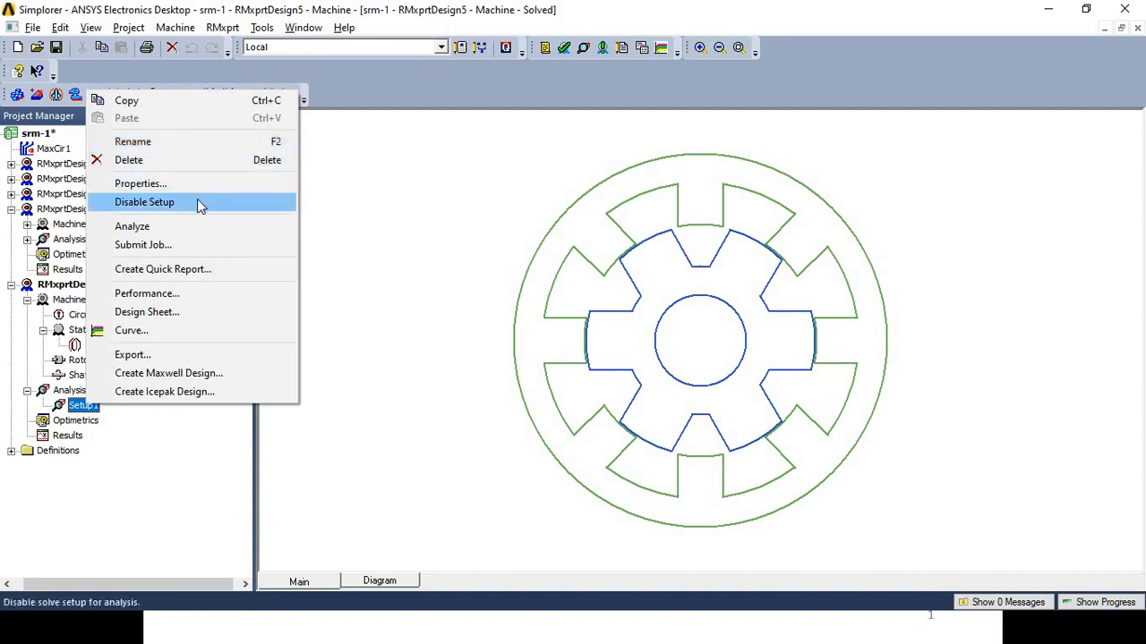
{"action": "left_click", "coordinate": [158, 269]}
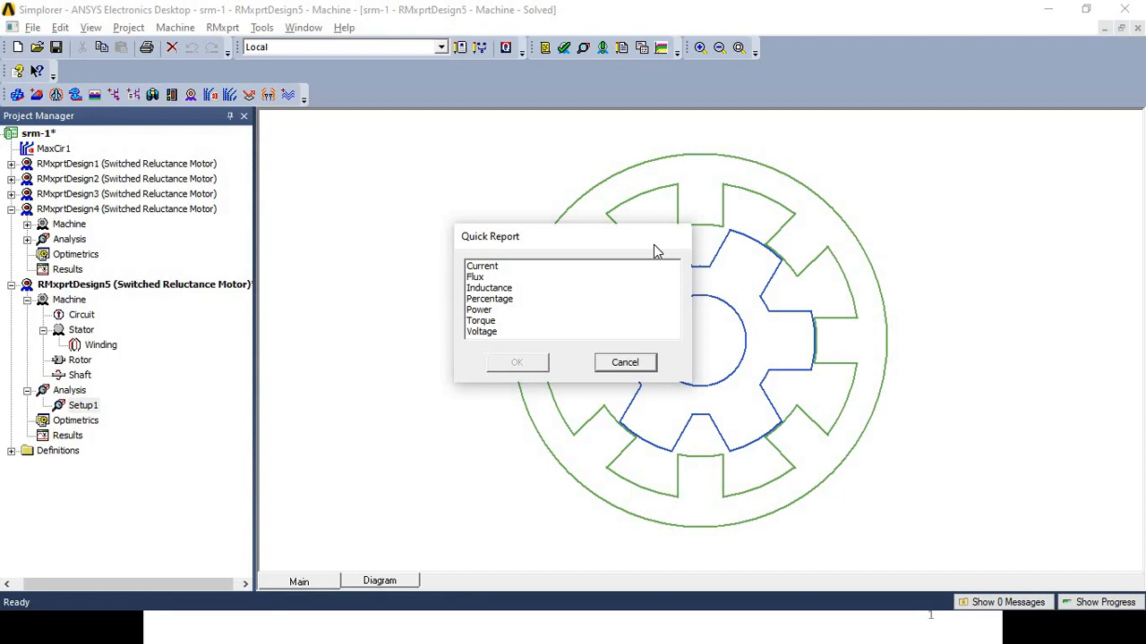
{"action": "left_click", "coordinate": [499, 270]}
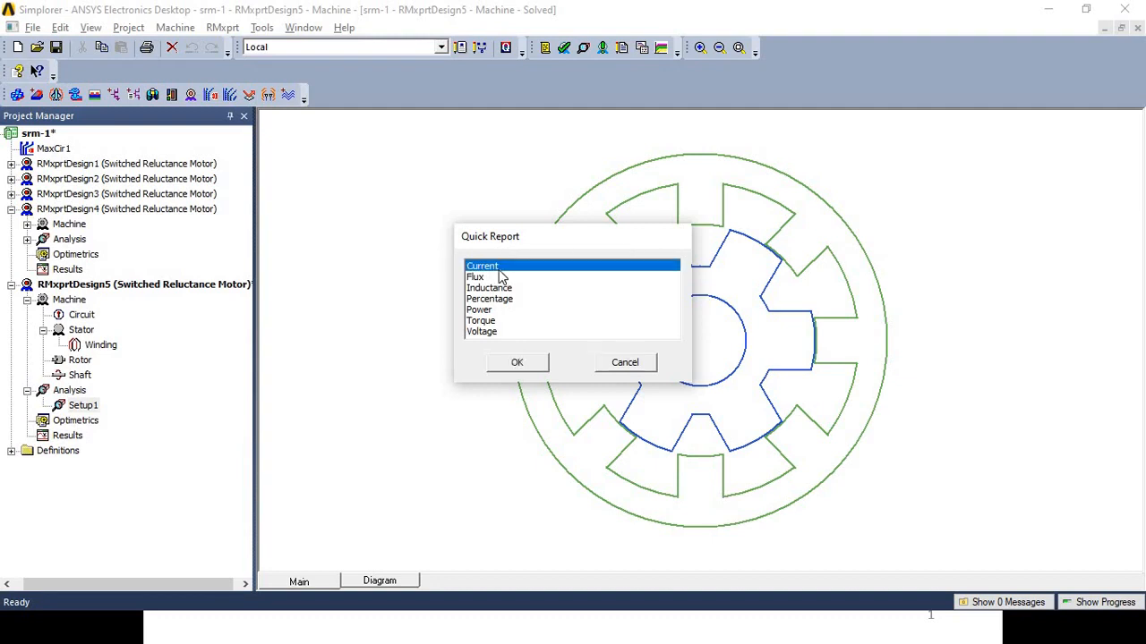
{"action": "left_click", "coordinate": [515, 362]}
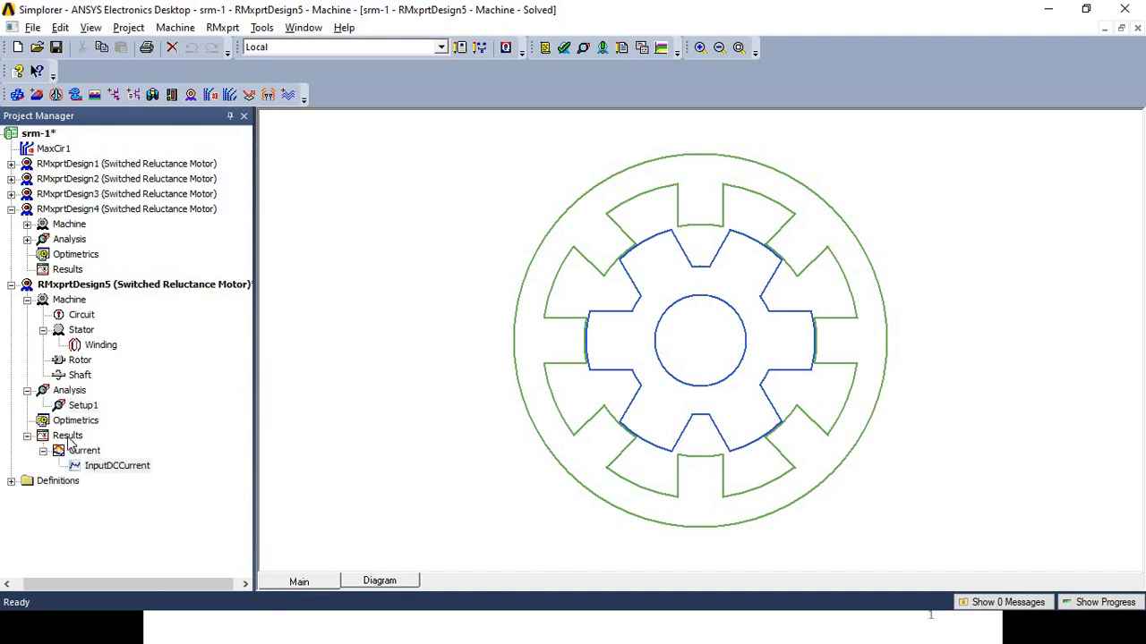
{"action": "double_click", "coordinate": [69, 445]}
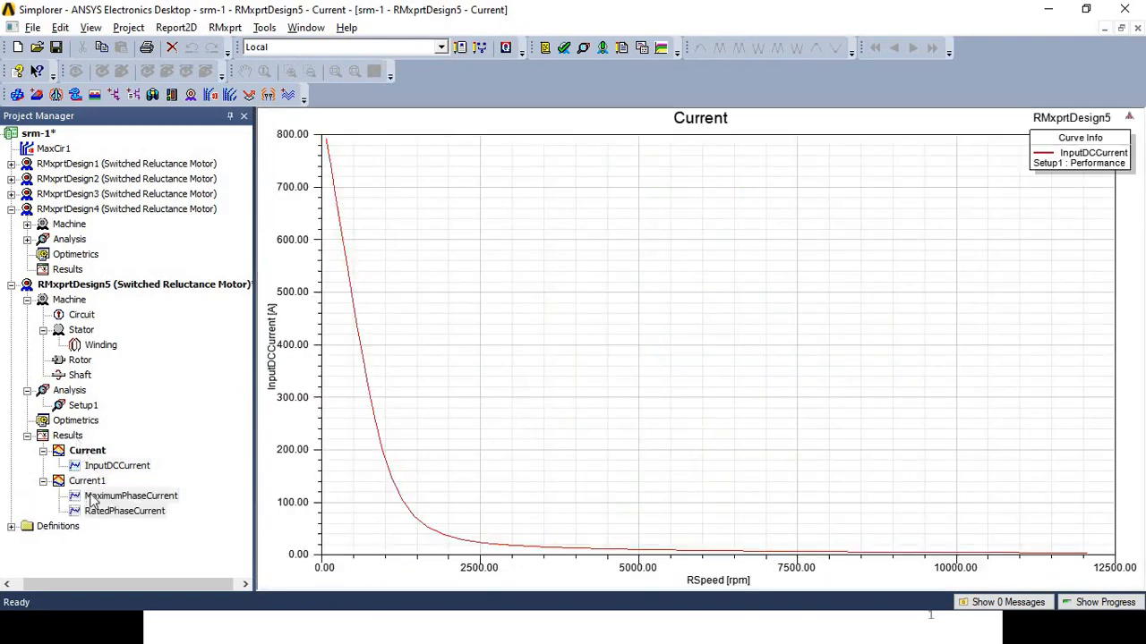
{"action": "double_click", "coordinate": [101, 482]}
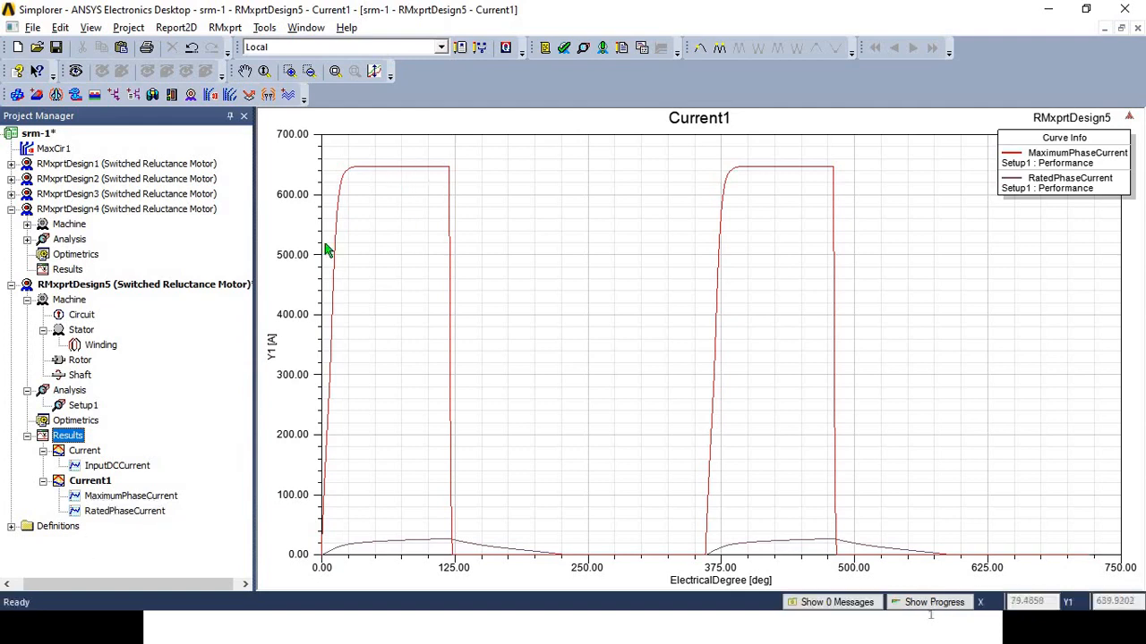
Step: Examine the InputDCCurrent curve over speed, including its trace definition and the options available for the curve
{"action": "left_click", "coordinate": [85, 451]}
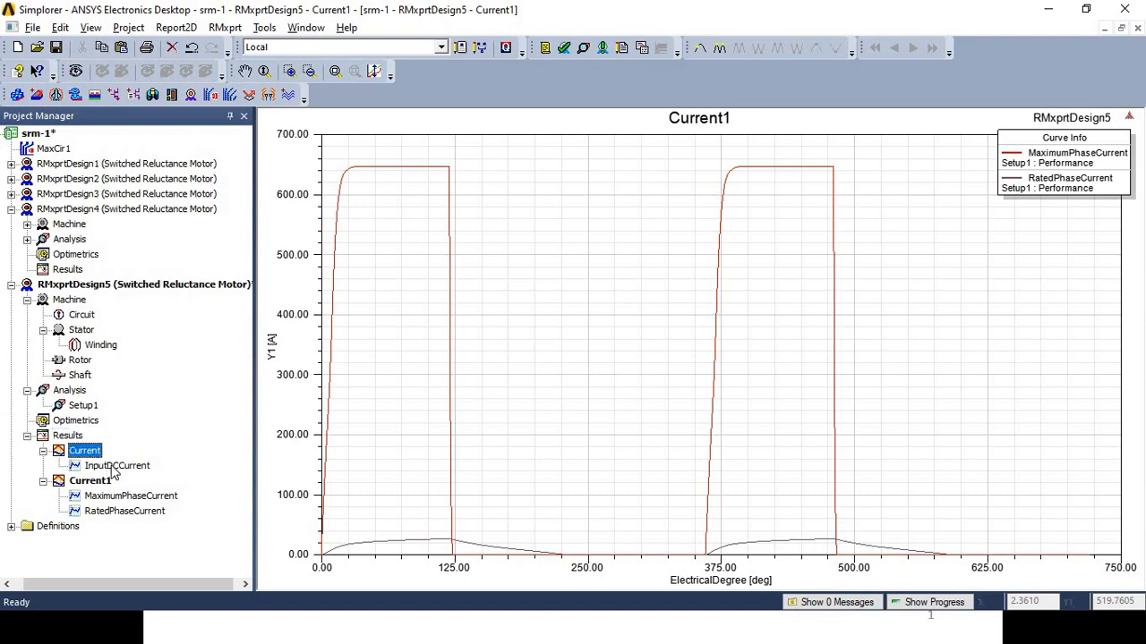
{"action": "double_click", "coordinate": [115, 466]}
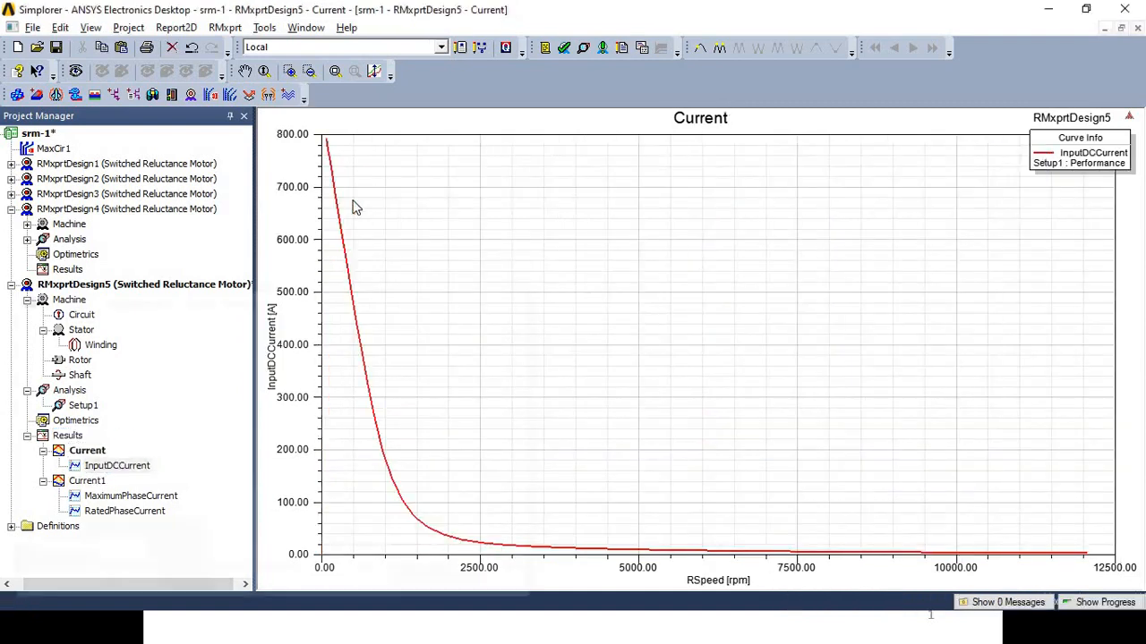
{"action": "left_click", "coordinate": [465, 244]}
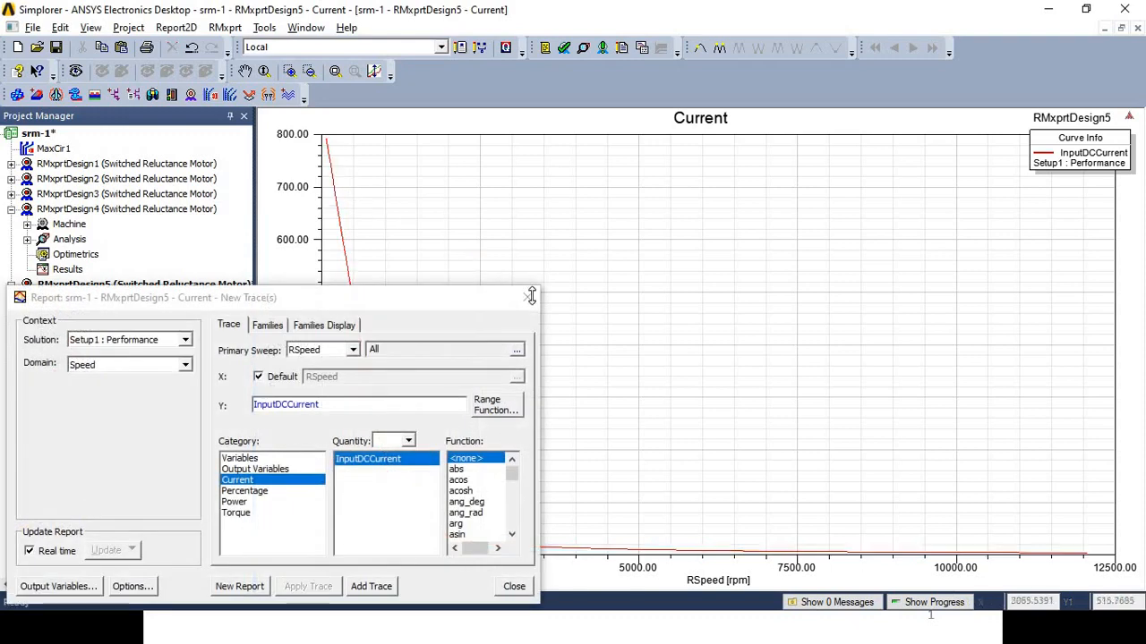
{"action": "left_click", "coordinate": [528, 298]}
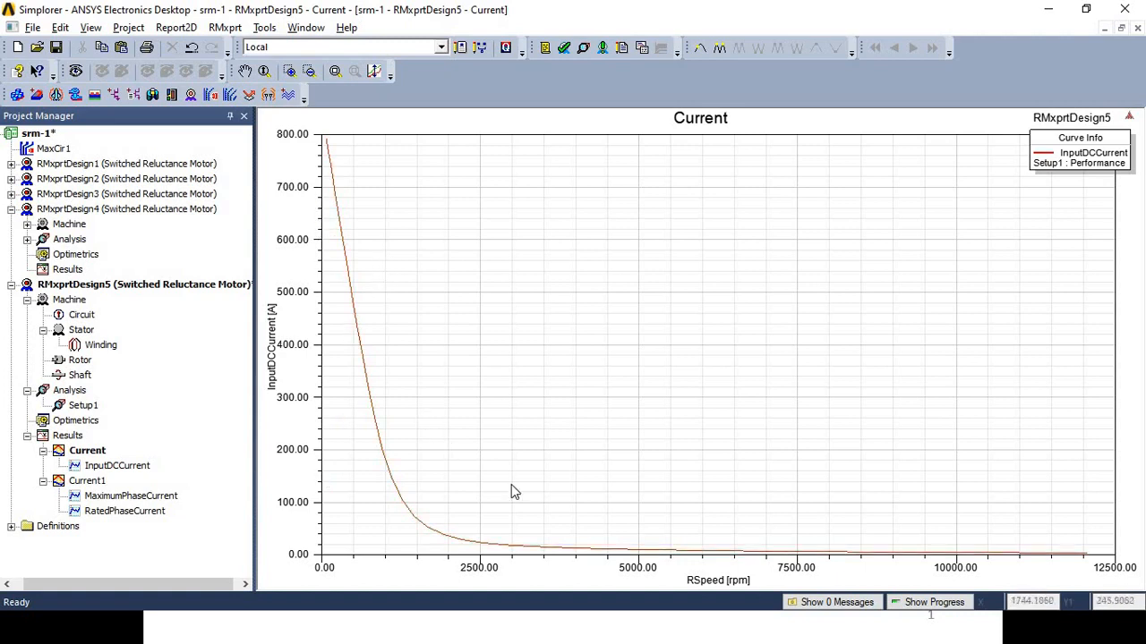
{"action": "left_click", "coordinate": [685, 550]}
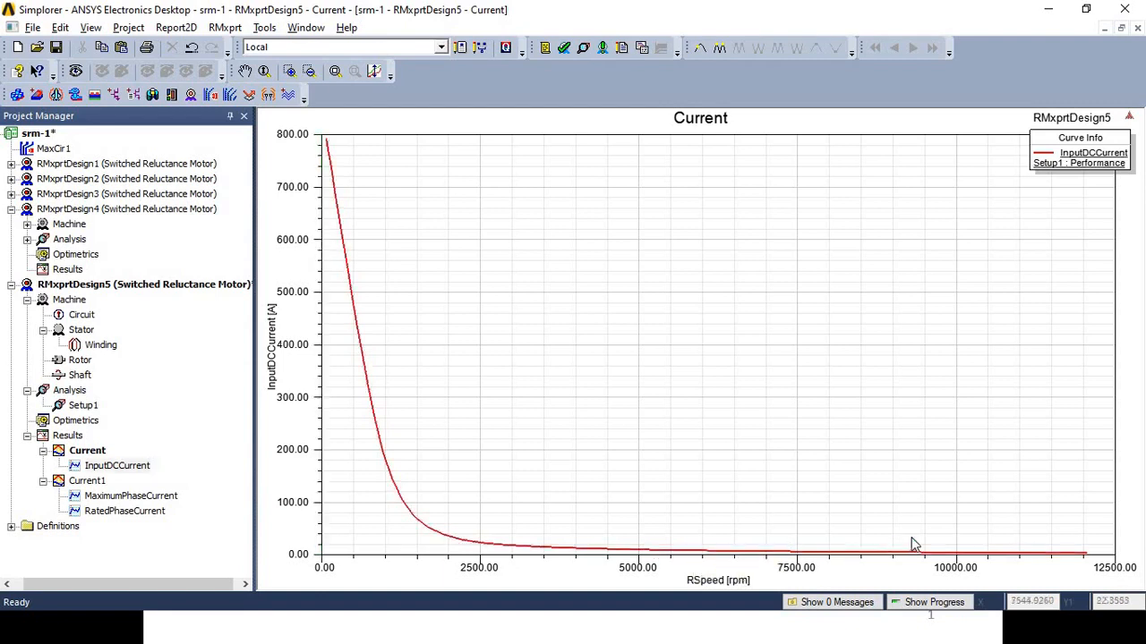
{"action": "right_click", "coordinate": [1038, 556]}
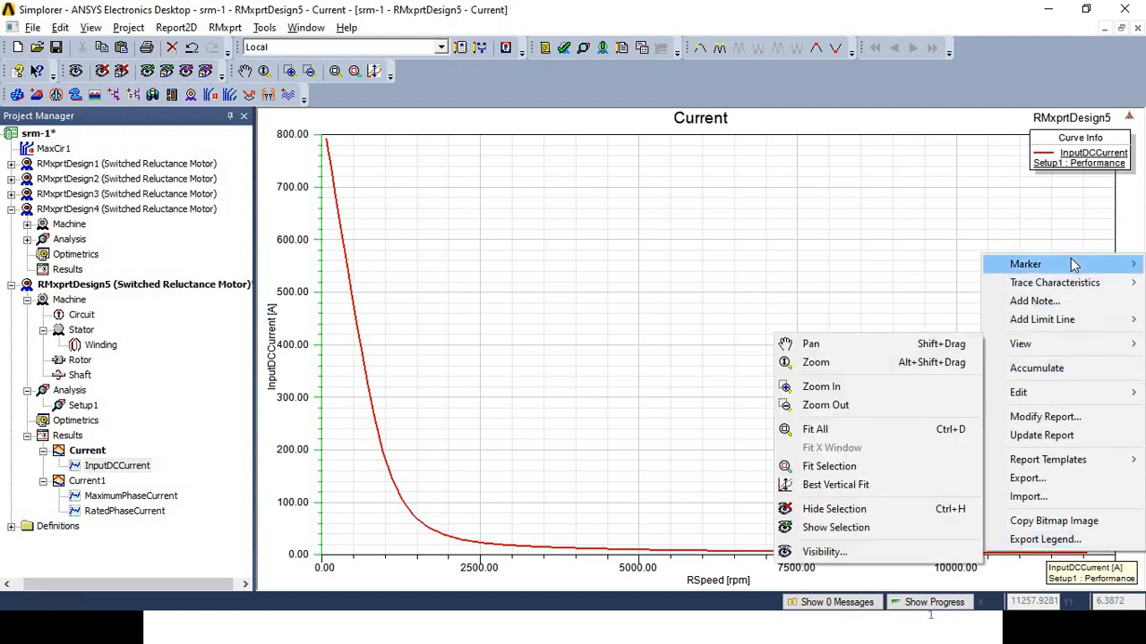
{"action": "mouse_move", "coordinate": [1016, 284]}
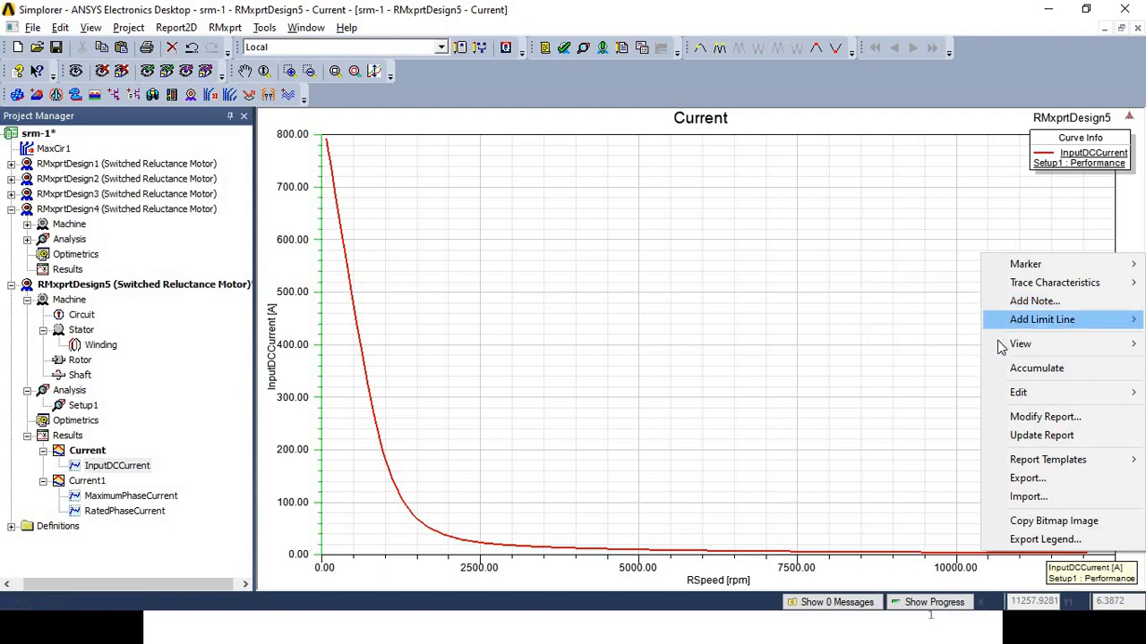
{"action": "mouse_move", "coordinate": [1001, 346]}
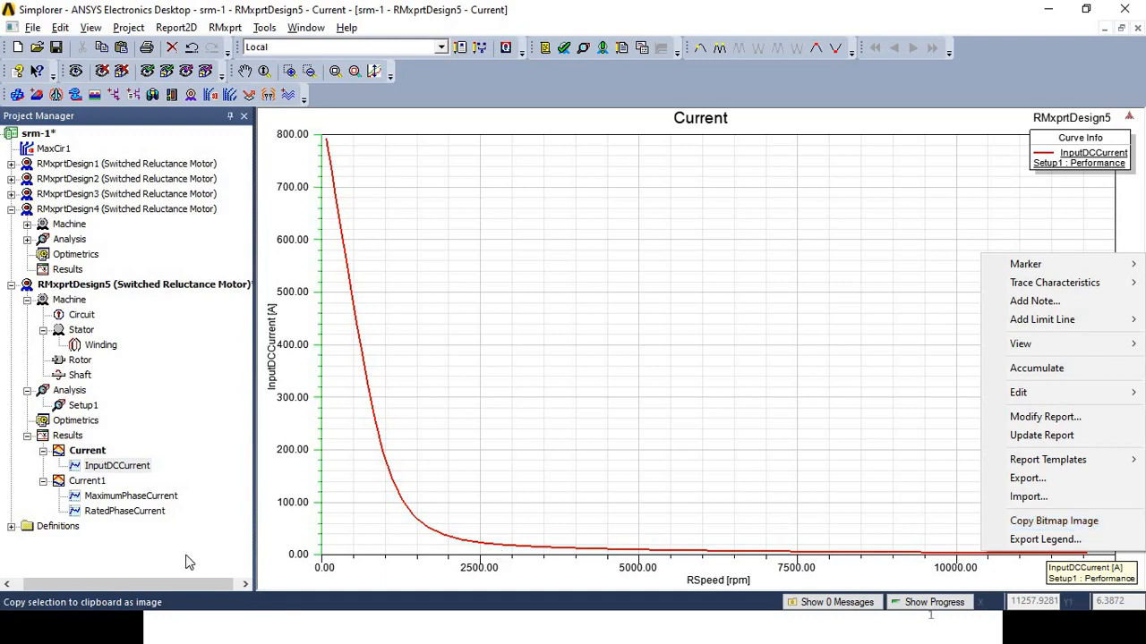
Step: Examine the MaximumPhaseCurrent trace definition and its curve over electrical degrees
{"action": "left_click", "coordinate": [138, 501]}
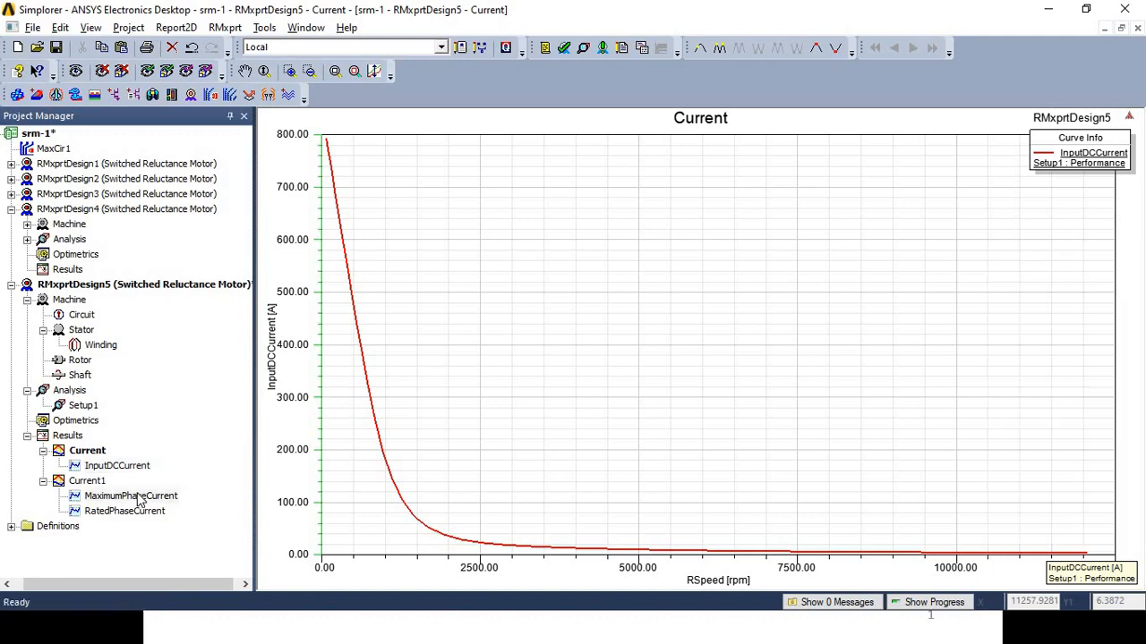
{"action": "left_click", "coordinate": [138, 502]}
{"action": "double_click", "coordinate": [139, 502]}
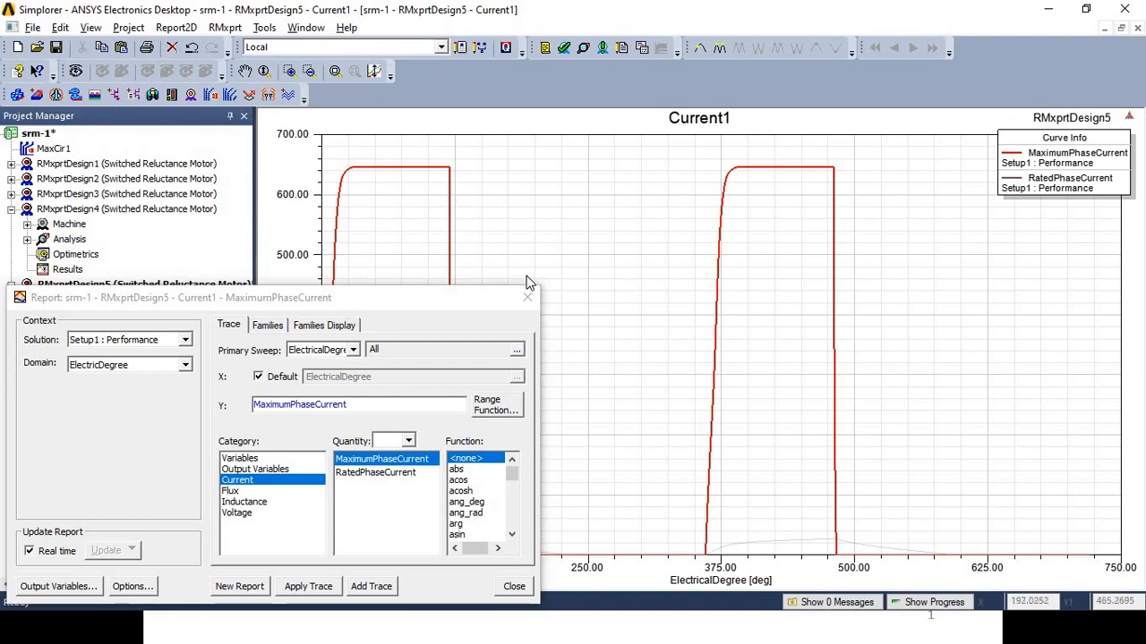
{"action": "left_click", "coordinate": [528, 298]}
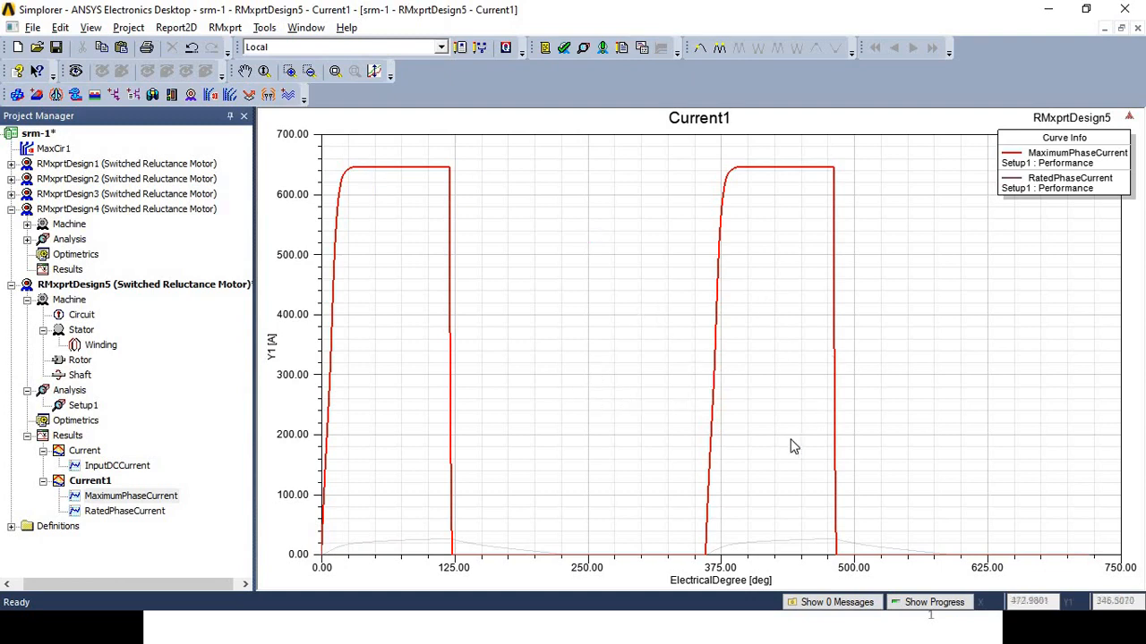
Step: Examine the RatedPhaseCurrent trace definition and look over Setup1's properties without changing them
{"action": "double_click", "coordinate": [130, 515]}
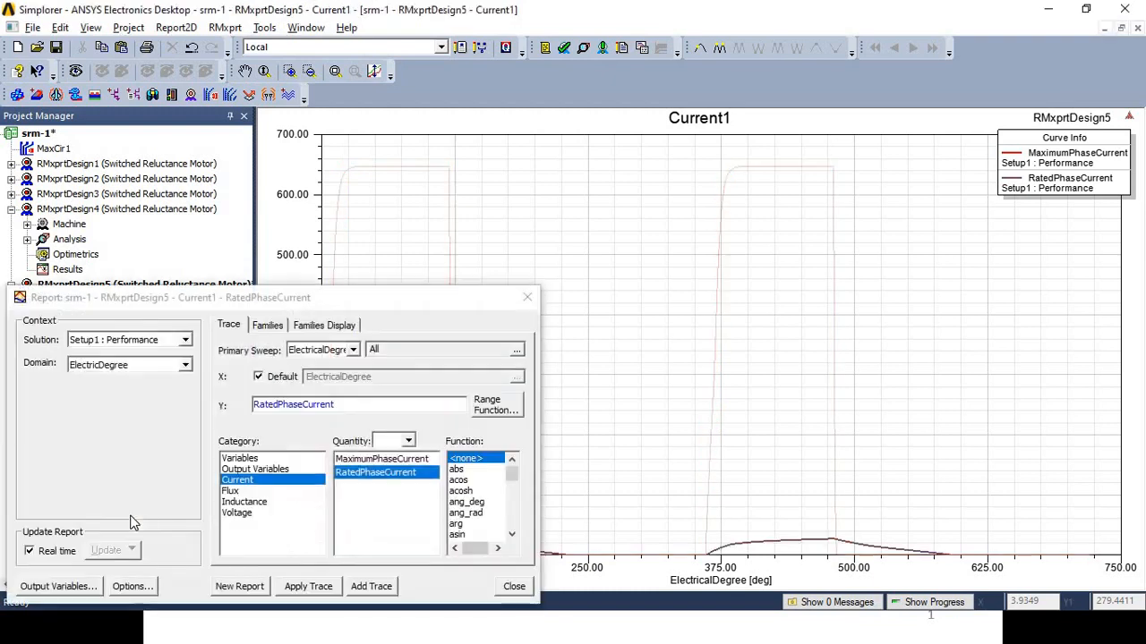
{"action": "left_click", "coordinate": [528, 297]}
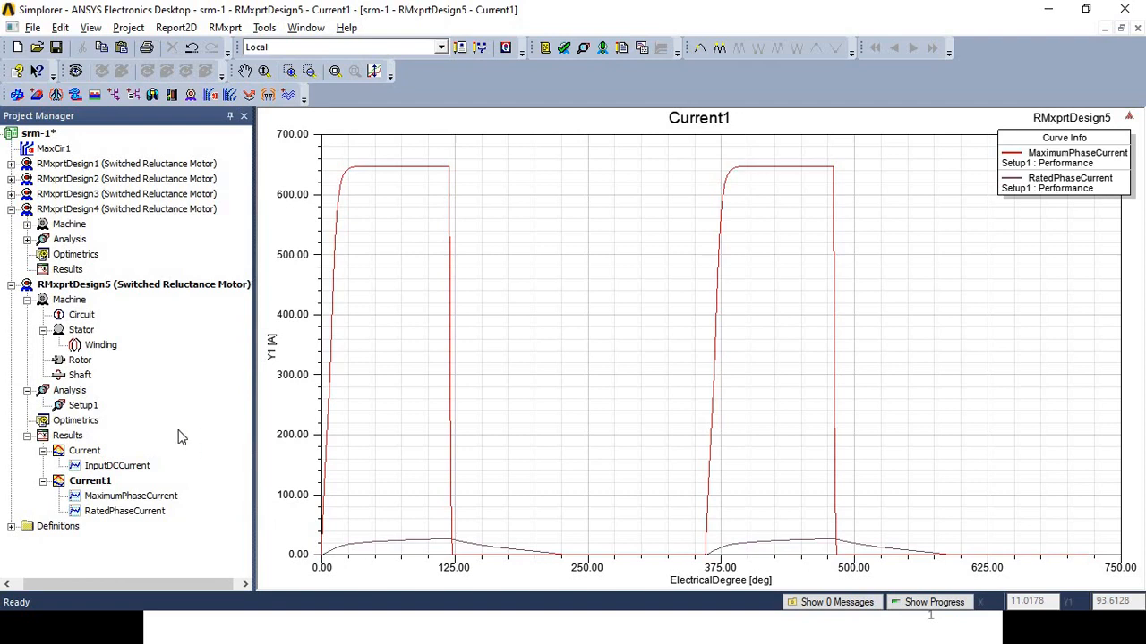
{"action": "double_click", "coordinate": [82, 407]}
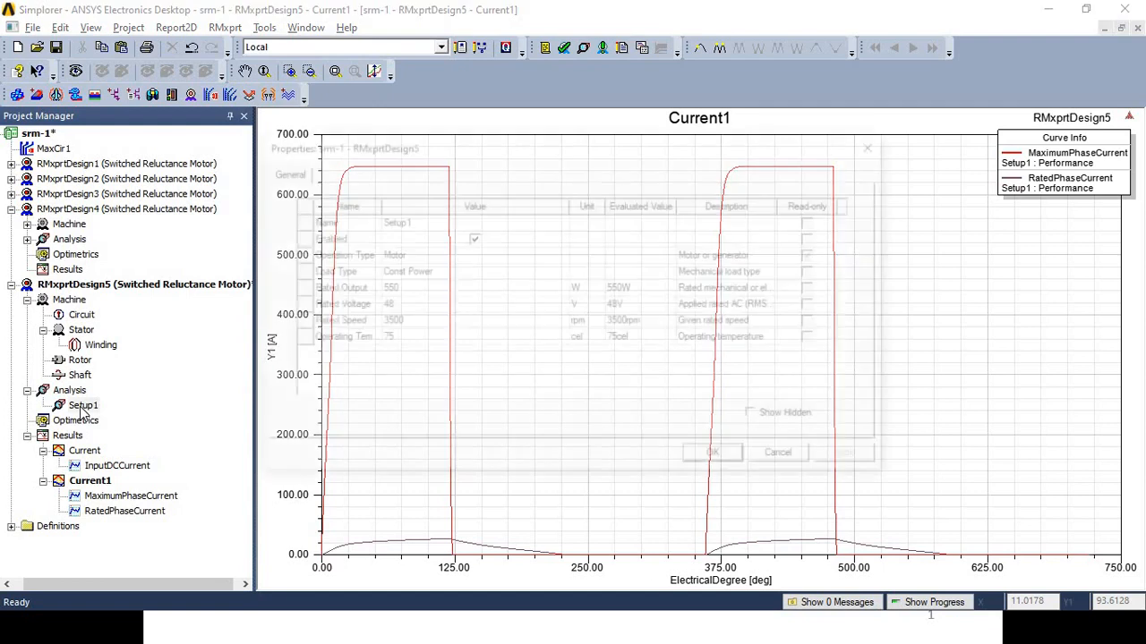
{"action": "left_click", "coordinate": [877, 143]}
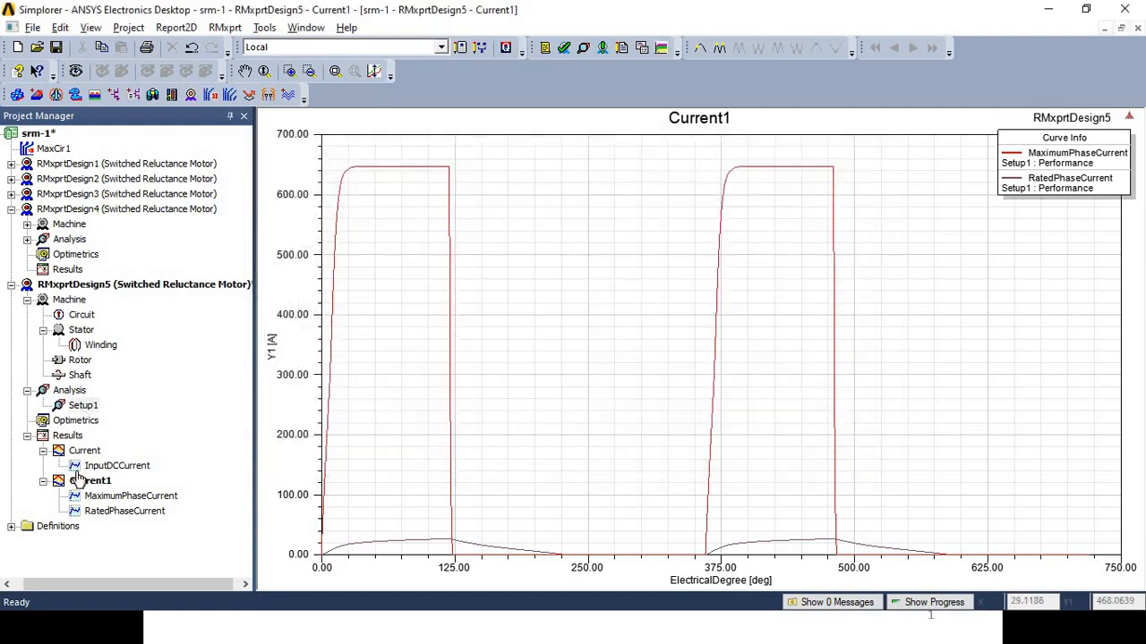
Step: Create a Flux quick report from Setup1 of RMxprtDesign5
{"action": "right_click", "coordinate": [82, 407]}
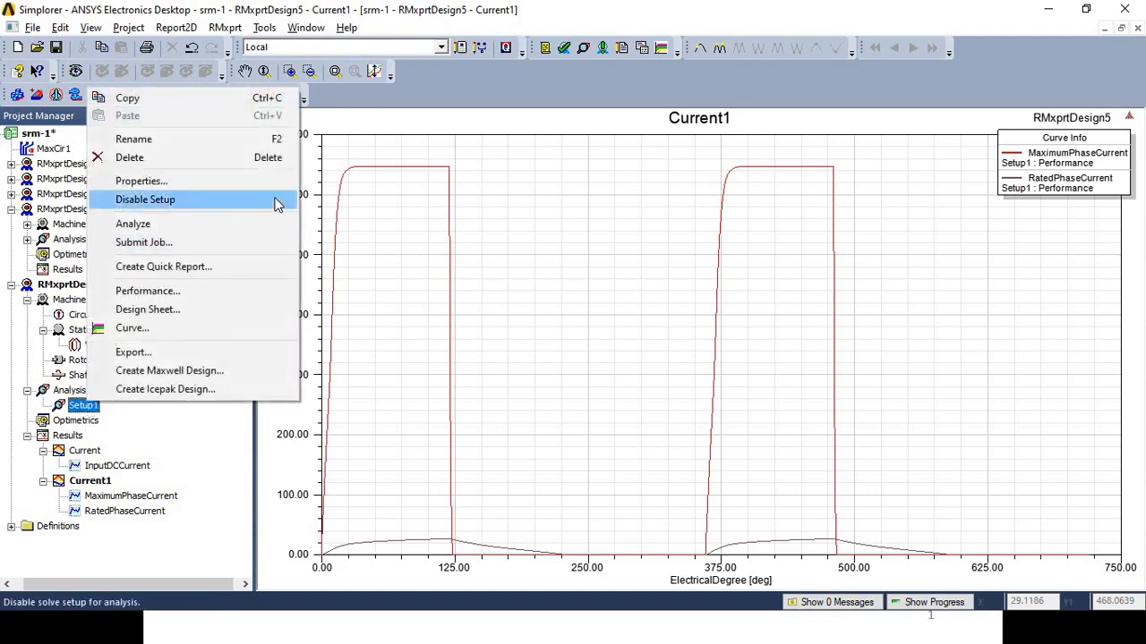
{"action": "left_click", "coordinate": [264, 268]}
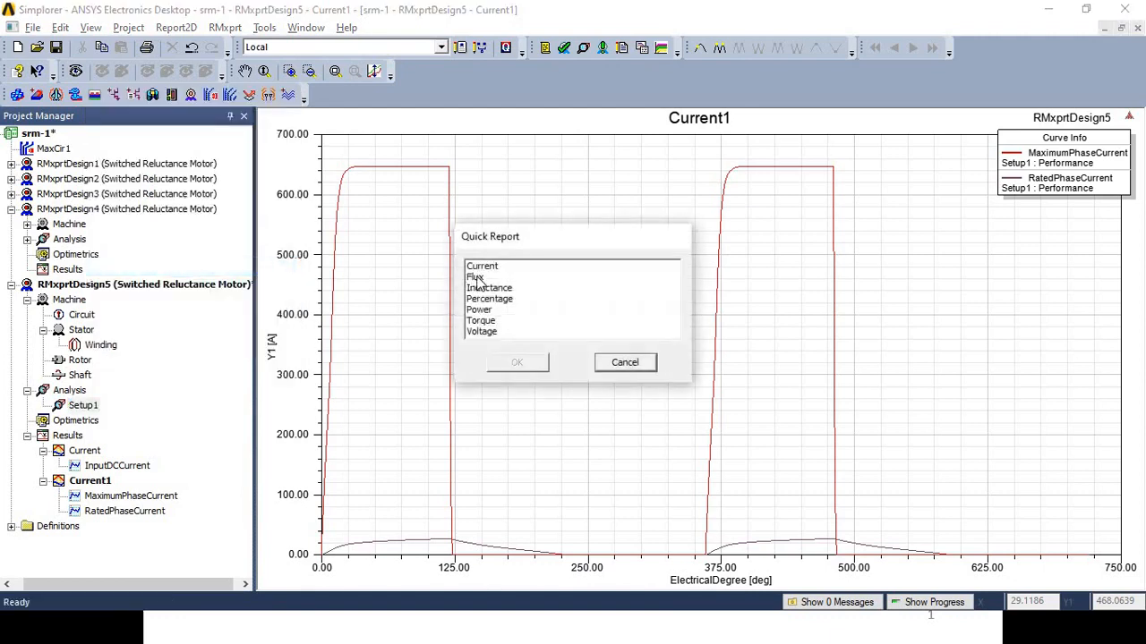
{"action": "left_click", "coordinate": [476, 277]}
{"action": "left_click", "coordinate": [517, 364]}
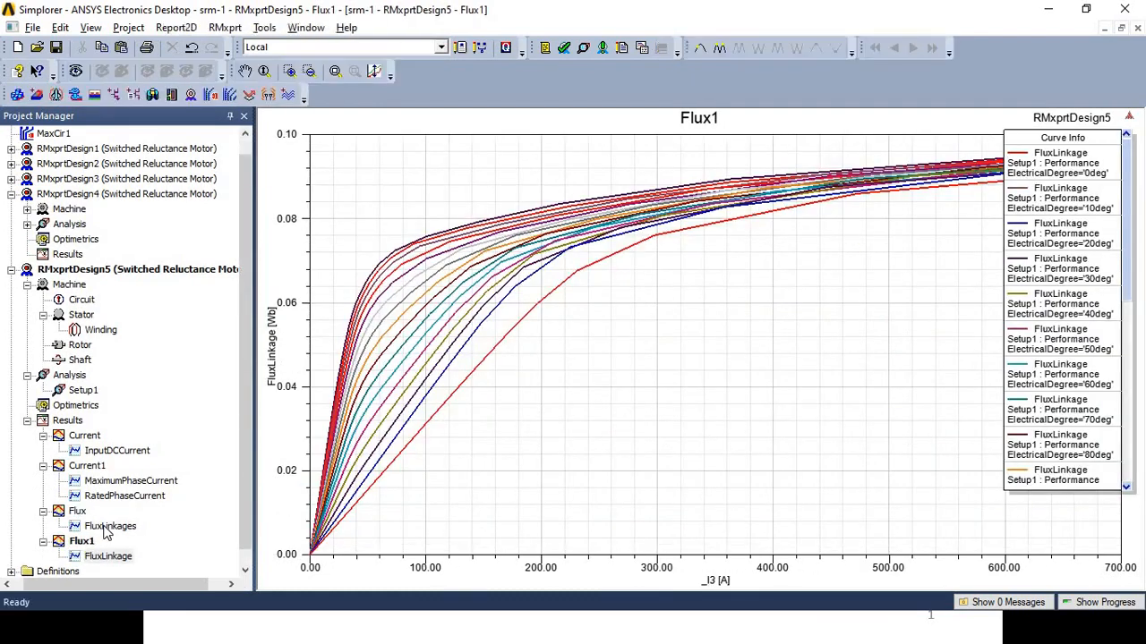
Step: Examine the flux linkage curves over current in the Flux1 plot, going through the legend entries for the different electrical degrees
{"action": "left_click", "coordinate": [104, 528]}
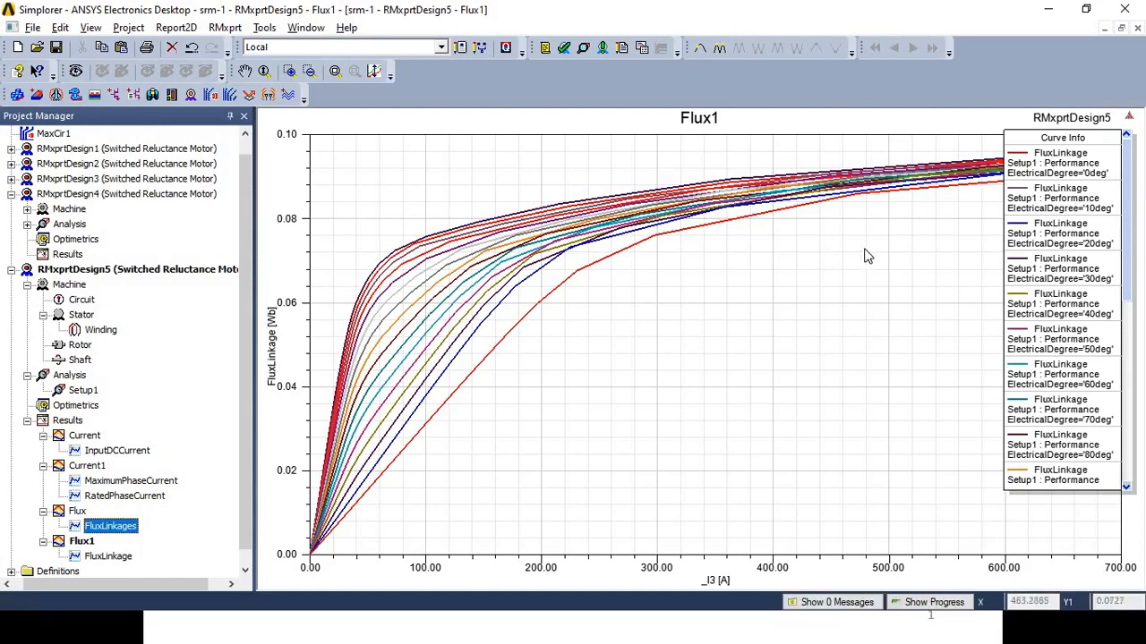
{"action": "left_click", "coordinate": [1078, 161]}
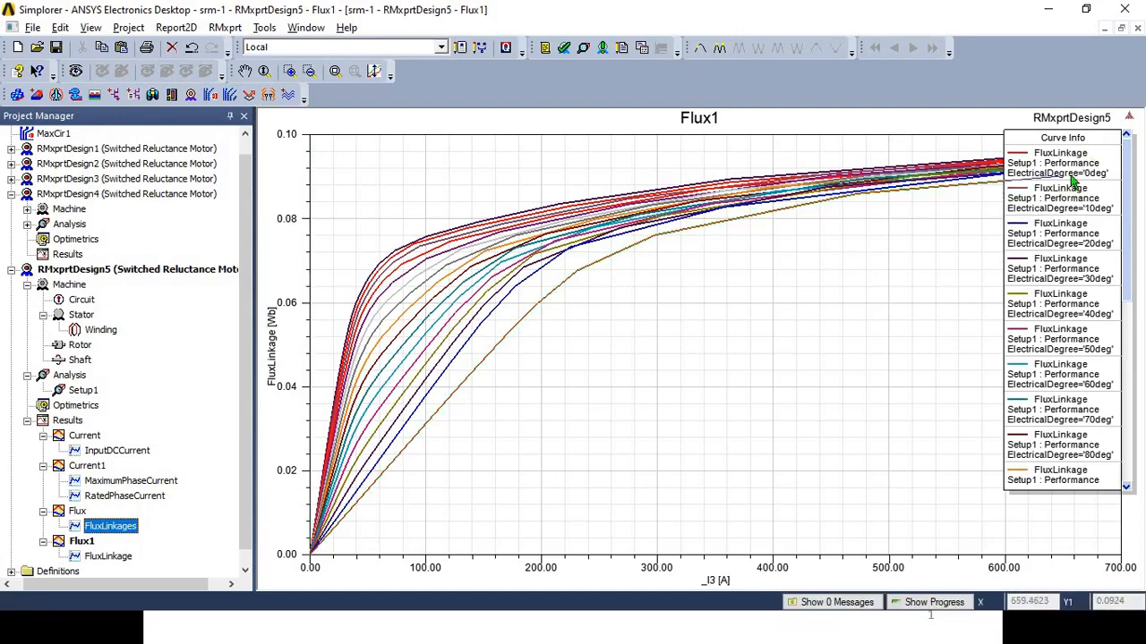
{"action": "left_click", "coordinate": [1055, 223]}
{"action": "left_click", "coordinate": [1055, 287]}
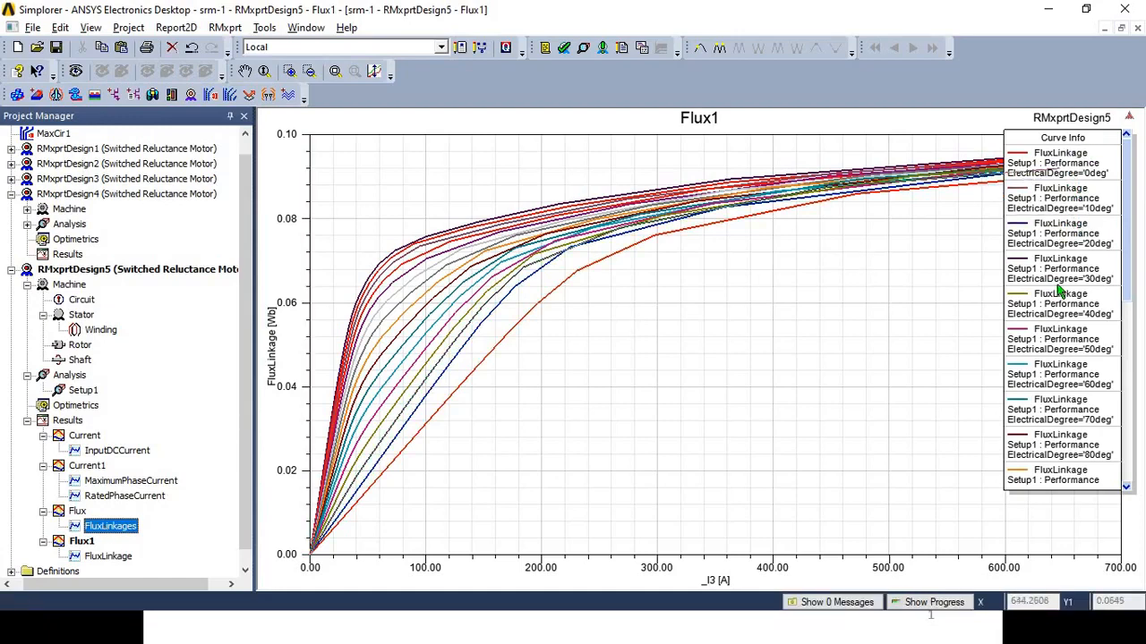
{"action": "left_click", "coordinate": [1086, 296]}
{"action": "left_click", "coordinate": [1064, 347]}
{"action": "left_click", "coordinate": [1062, 364]}
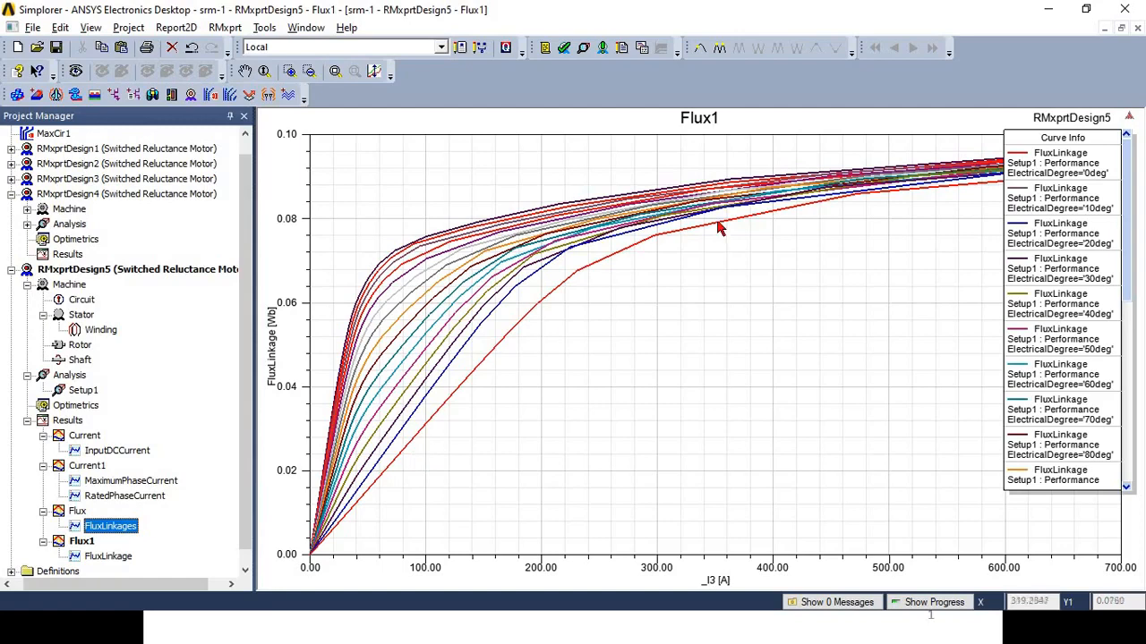
Step: Examine the FluxLinkage trace definition of the Flux1 plot and review Setup1's rated values without changing them
{"action": "left_click", "coordinate": [100, 564]}
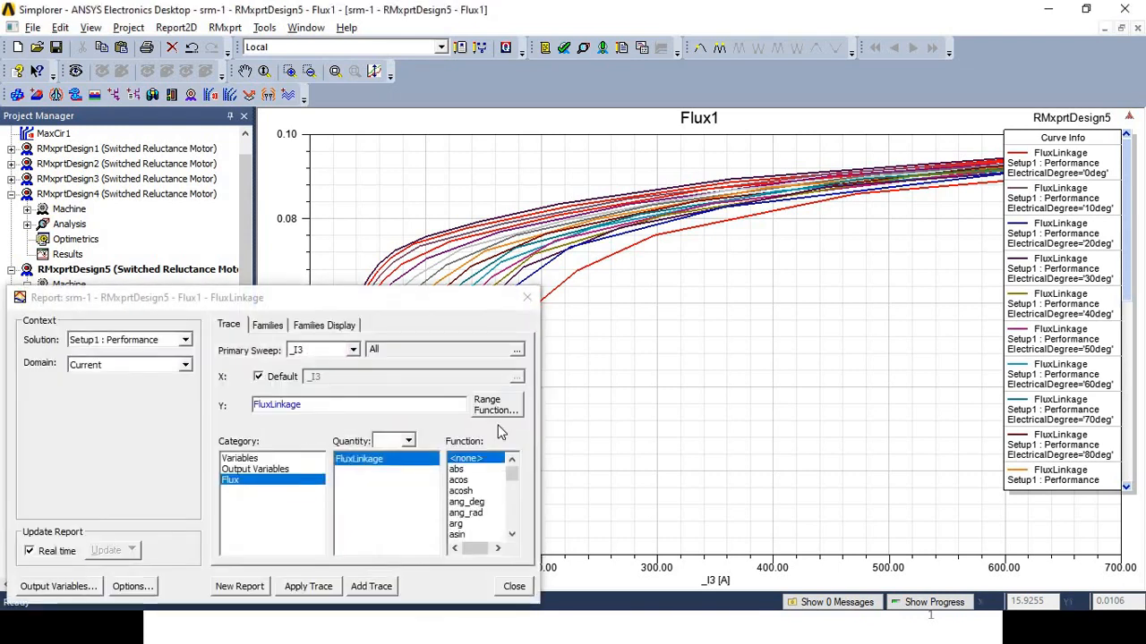
{"action": "left_click", "coordinate": [513, 588]}
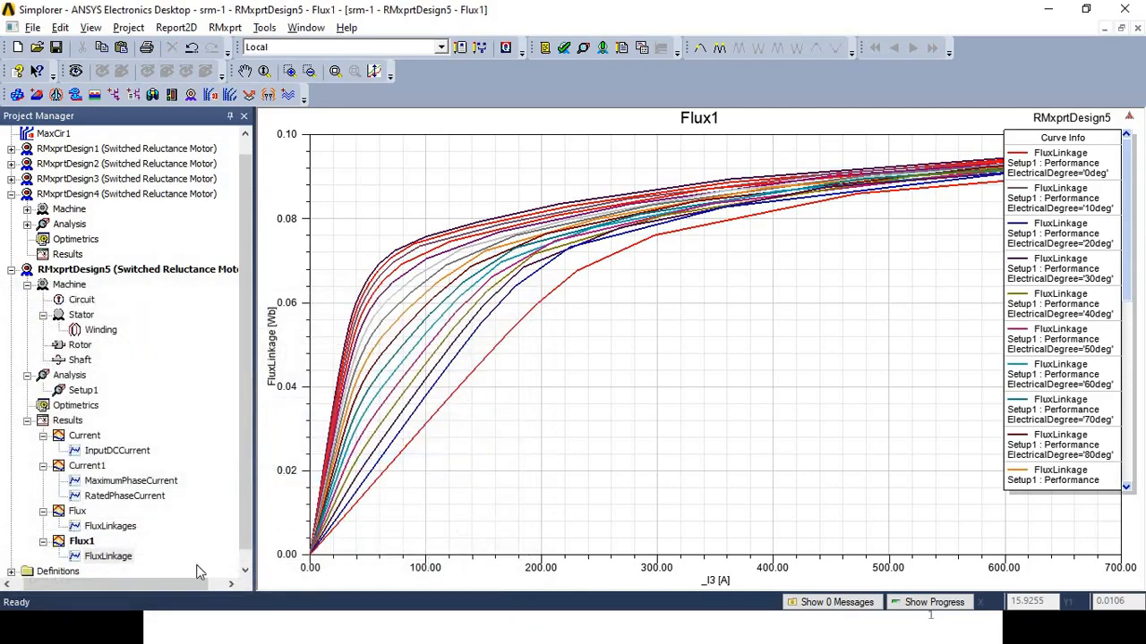
{"action": "left_click", "coordinate": [82, 542]}
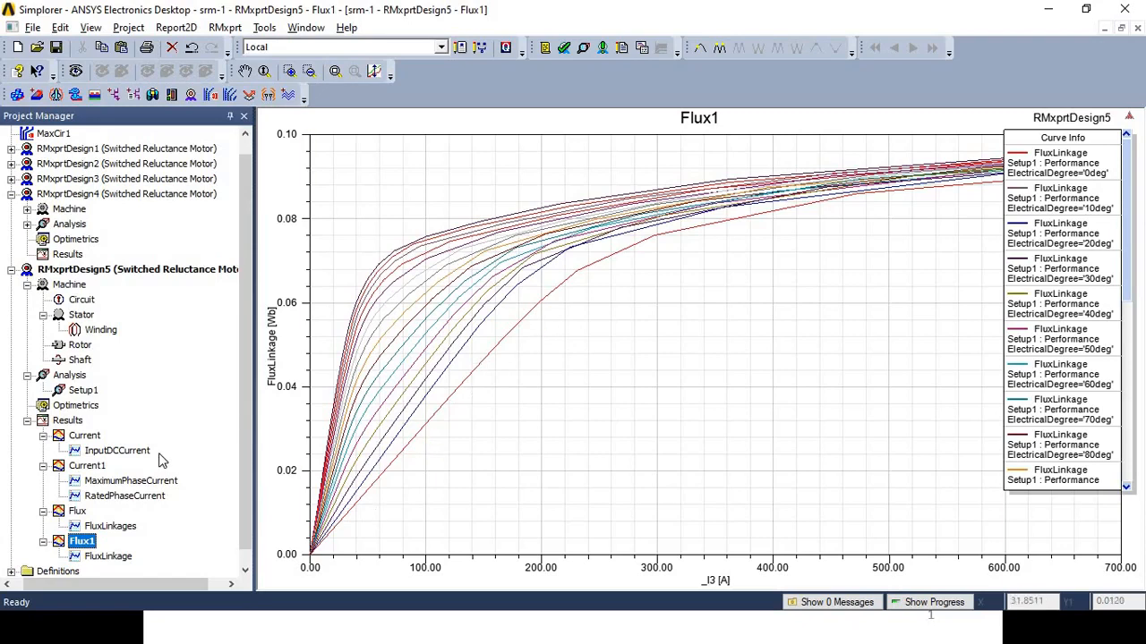
{"action": "left_click_drag", "start_coordinate": [242, 423], "coordinate": [247, 463]}
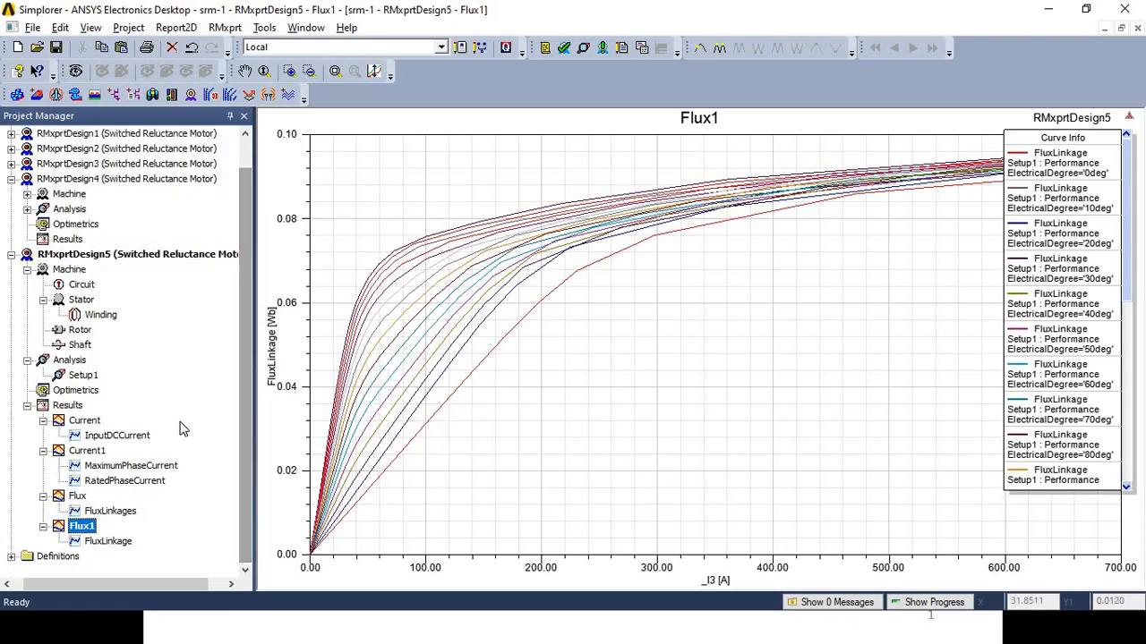
{"action": "double_click", "coordinate": [85, 376]}
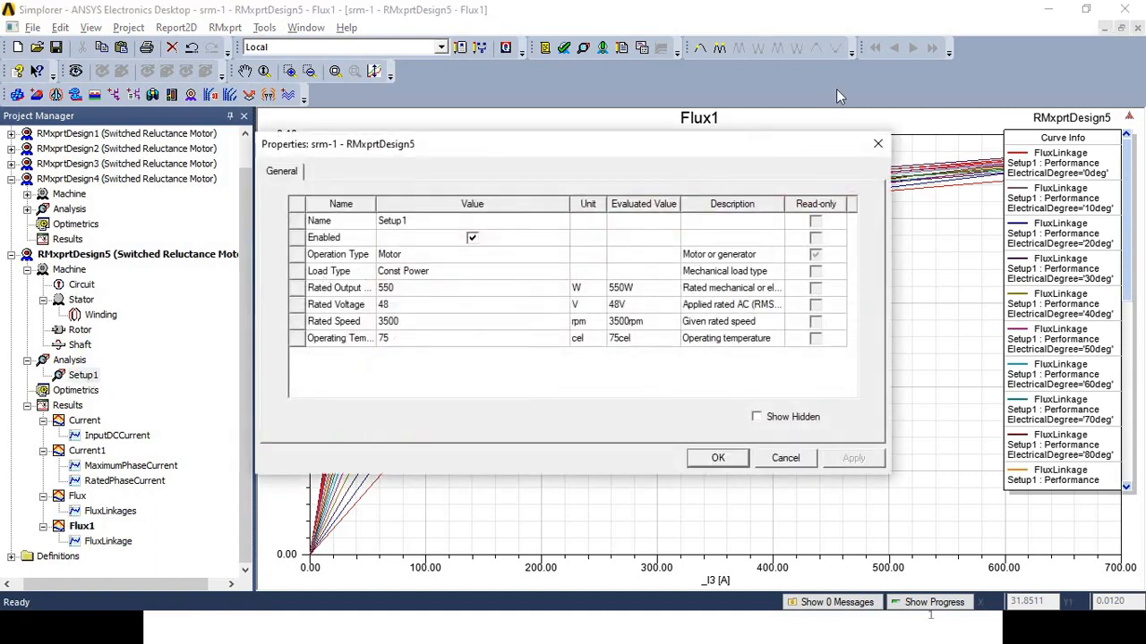
{"action": "left_click", "coordinate": [873, 144]}
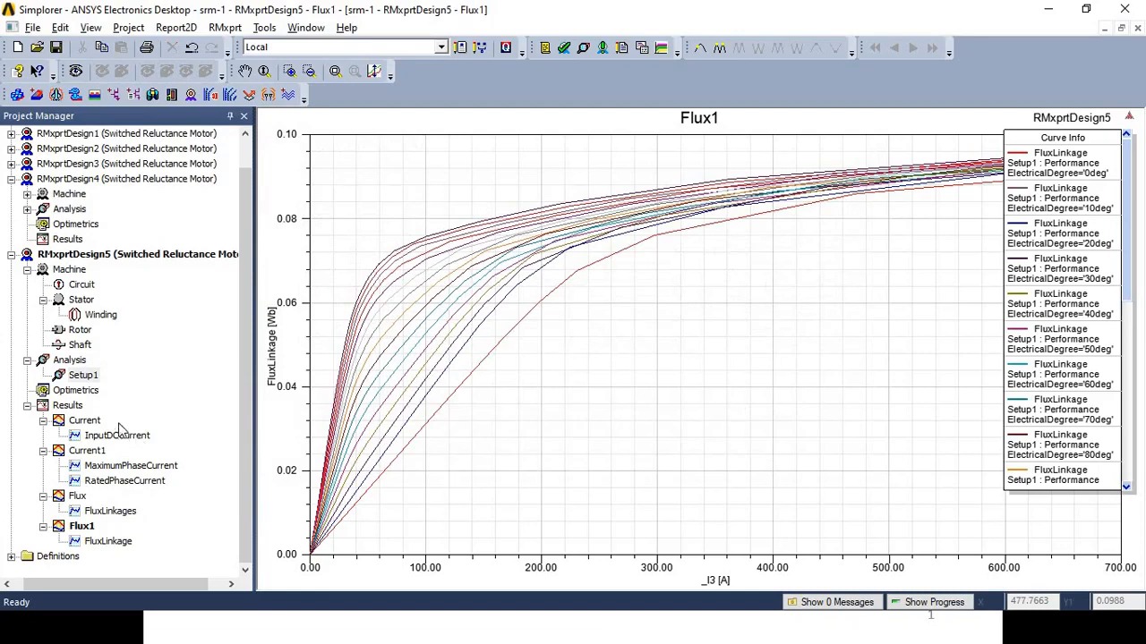
Step: Create an Inductance quick report from Setup1 of RMxprtDesign5
{"action": "right_click", "coordinate": [85, 376]}
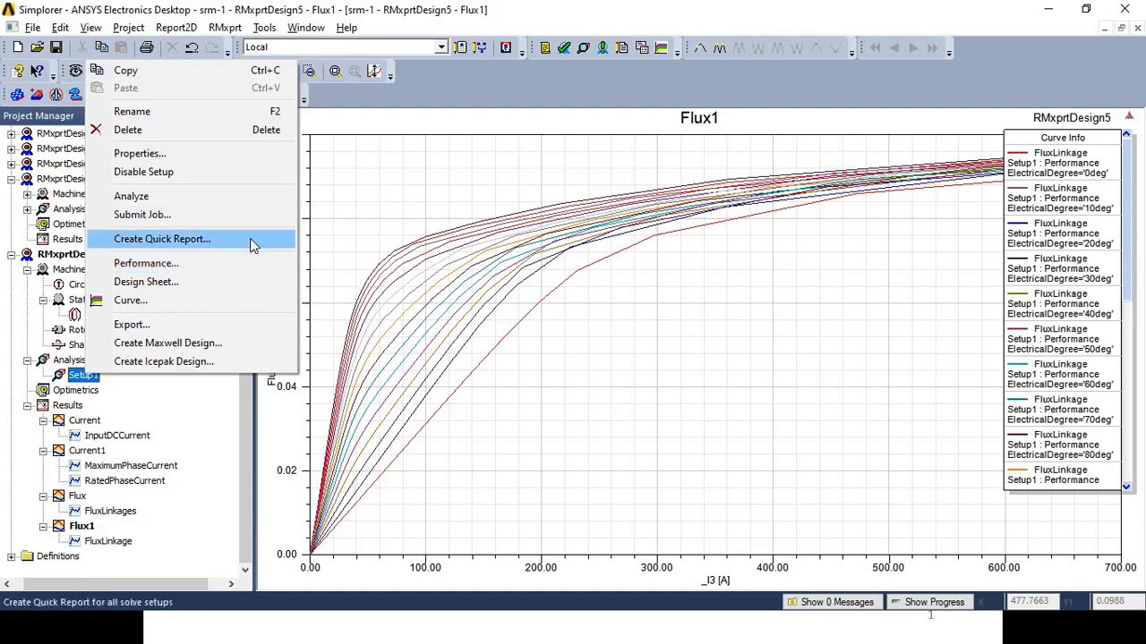
{"action": "left_click", "coordinate": [250, 239]}
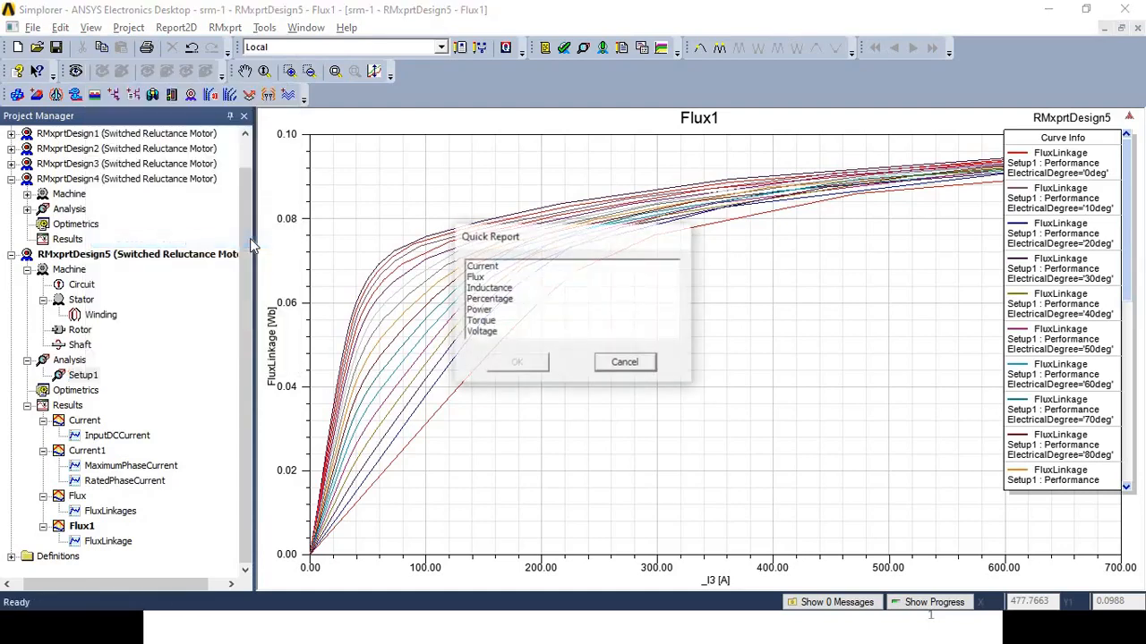
{"action": "left_click", "coordinate": [480, 288]}
{"action": "left_click", "coordinate": [517, 365]}
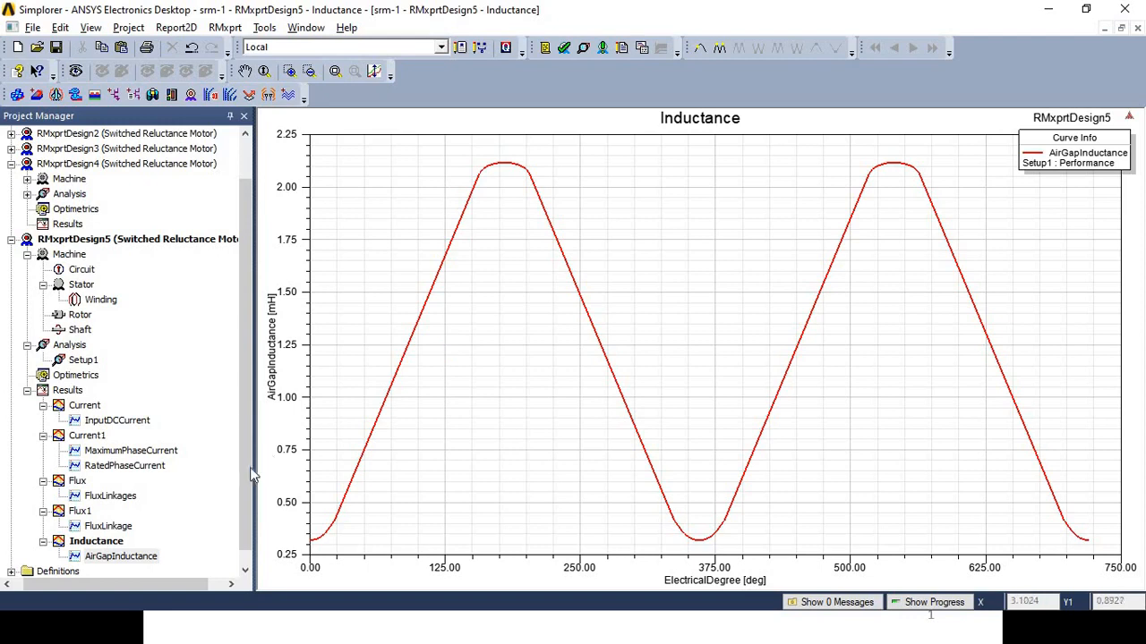
Step: Examine the AirGapInductance trace definition and its curve over electrical degrees
{"action": "left_click", "coordinate": [111, 565]}
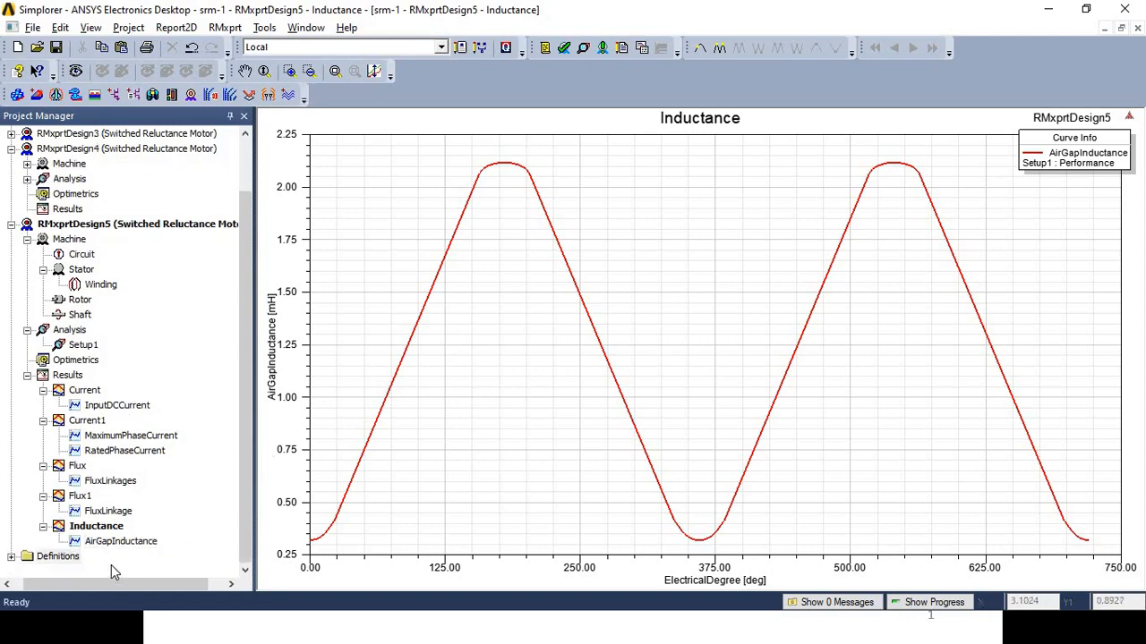
{"action": "left_click", "coordinate": [118, 542]}
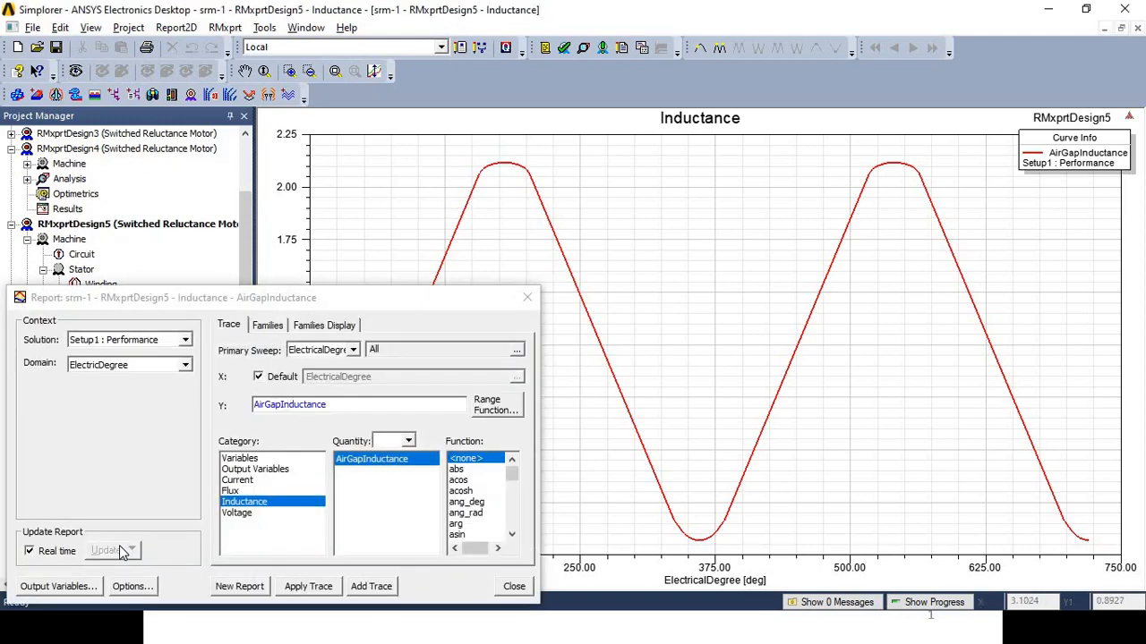
{"action": "left_click", "coordinate": [512, 586]}
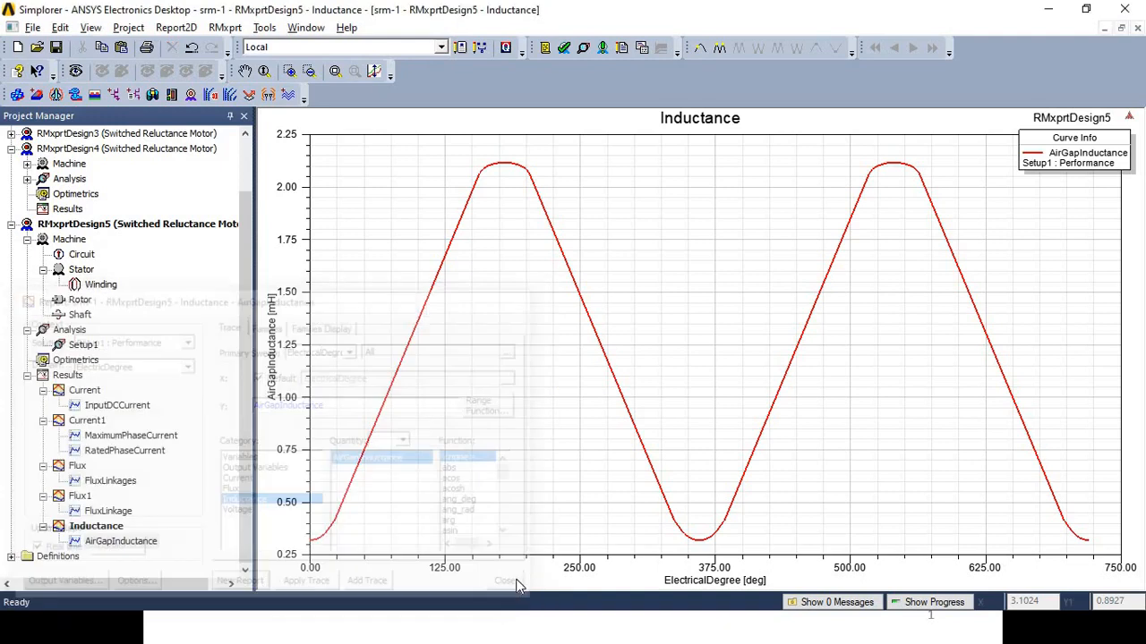
{"action": "double_click", "coordinate": [141, 543]}
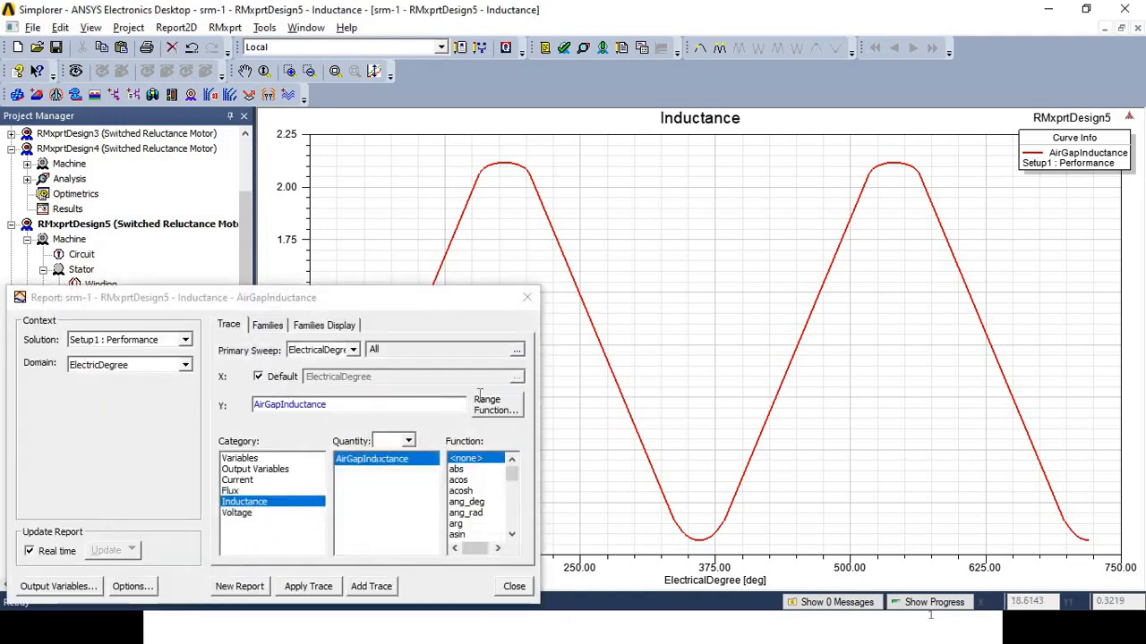
{"action": "left_click", "coordinate": [527, 297]}
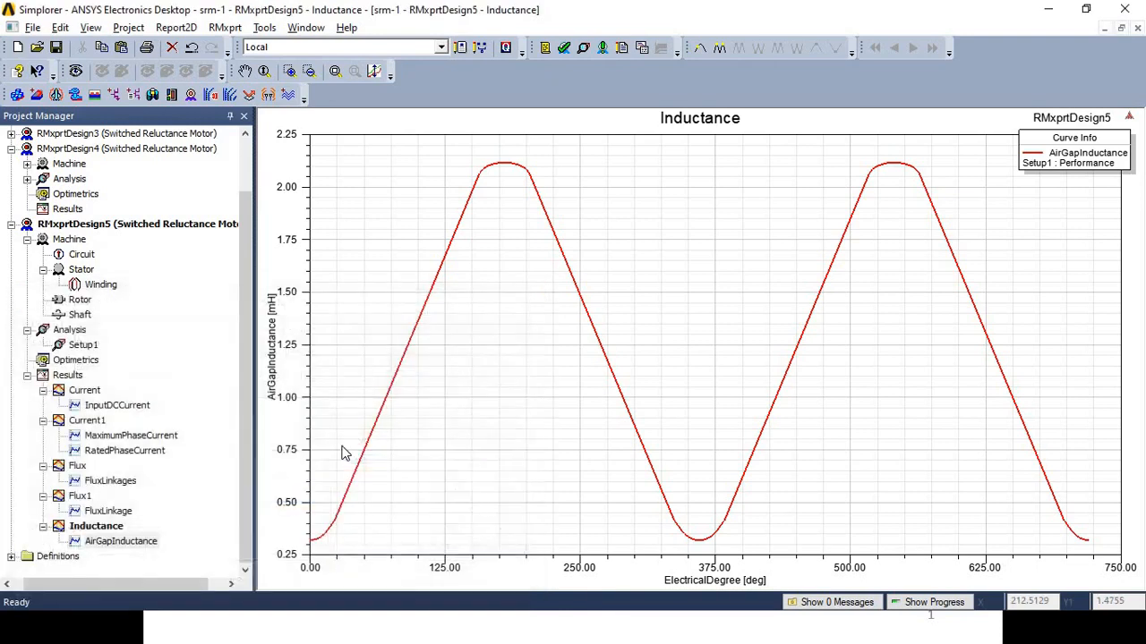
Step: Create a Percentage quick report from Setup1 to plot the motor's efficiency over speed
{"action": "right_click", "coordinate": [86, 348]}
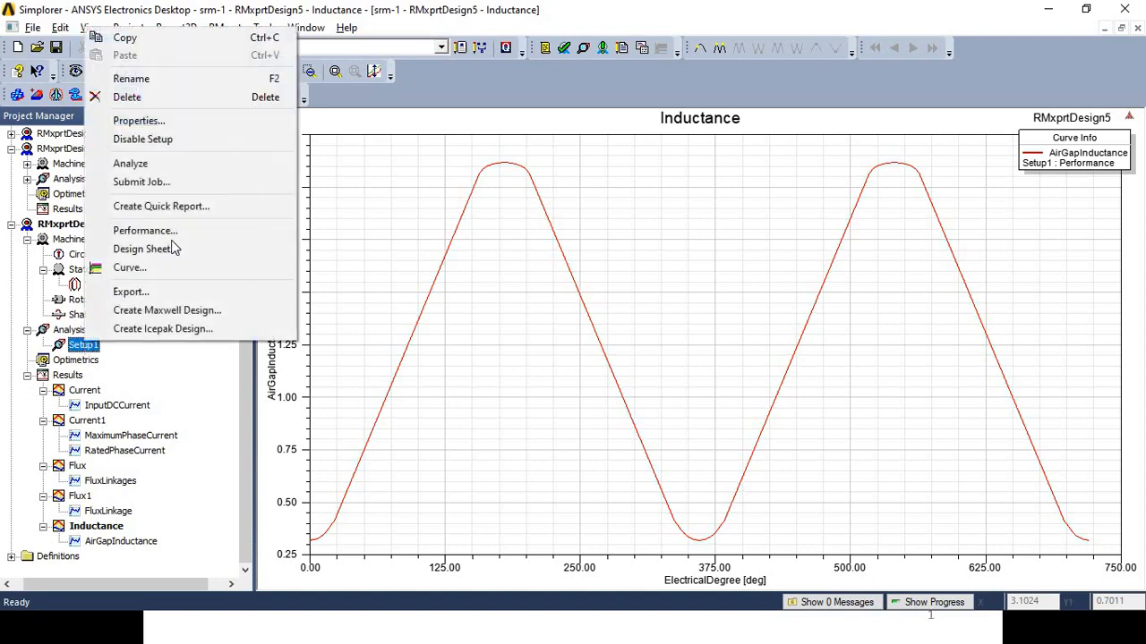
{"action": "left_click", "coordinate": [219, 207]}
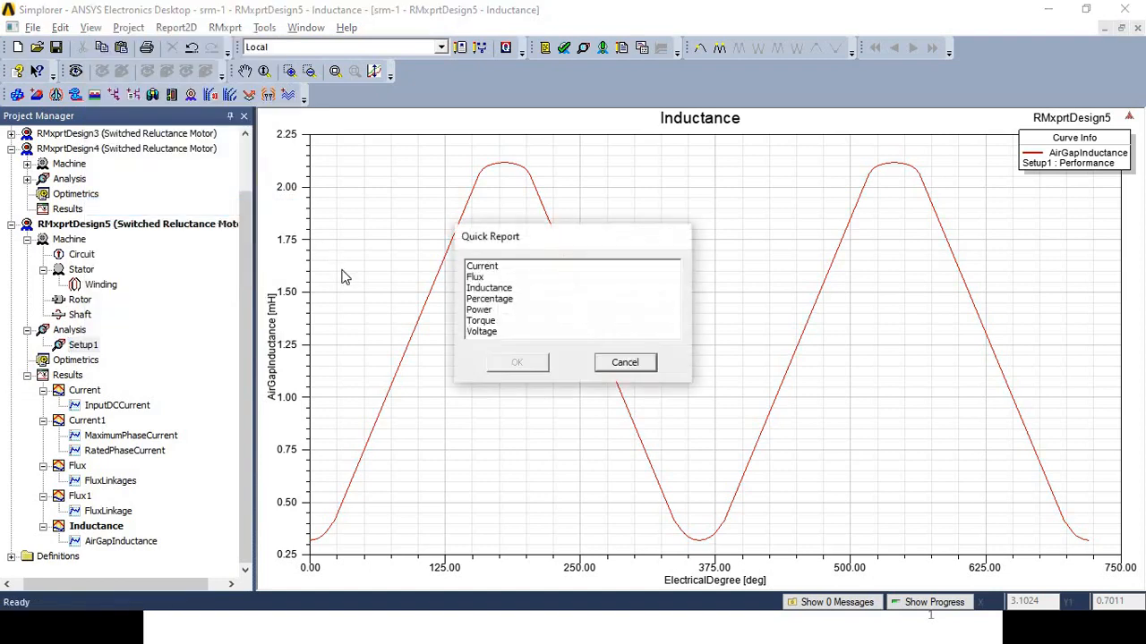
{"action": "left_click", "coordinate": [490, 309]}
{"action": "left_click", "coordinate": [504, 300]}
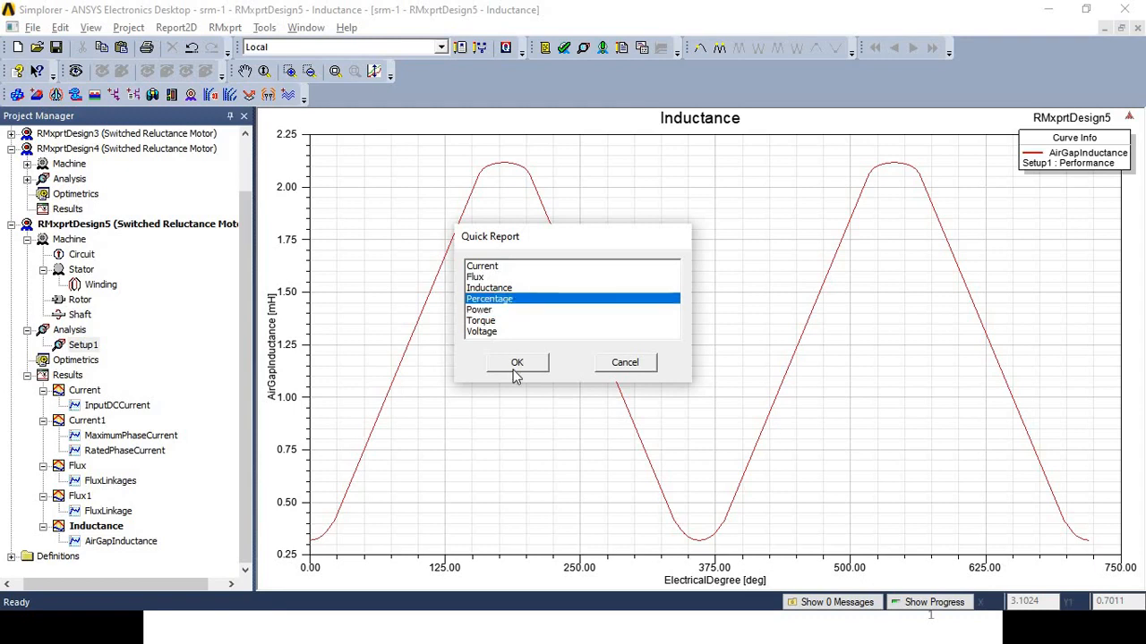
Step: Examine the Efficiency curve over speed and its display attributes, leaving them as they are
{"action": "double_click", "coordinate": [105, 556]}
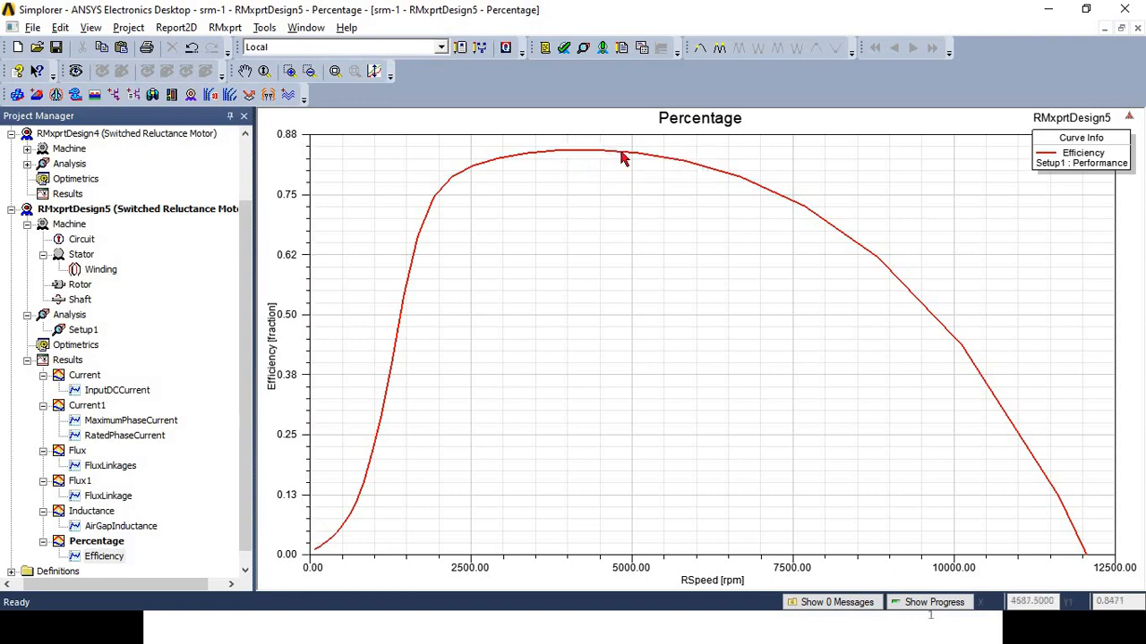
{"action": "double_click", "coordinate": [797, 206]}
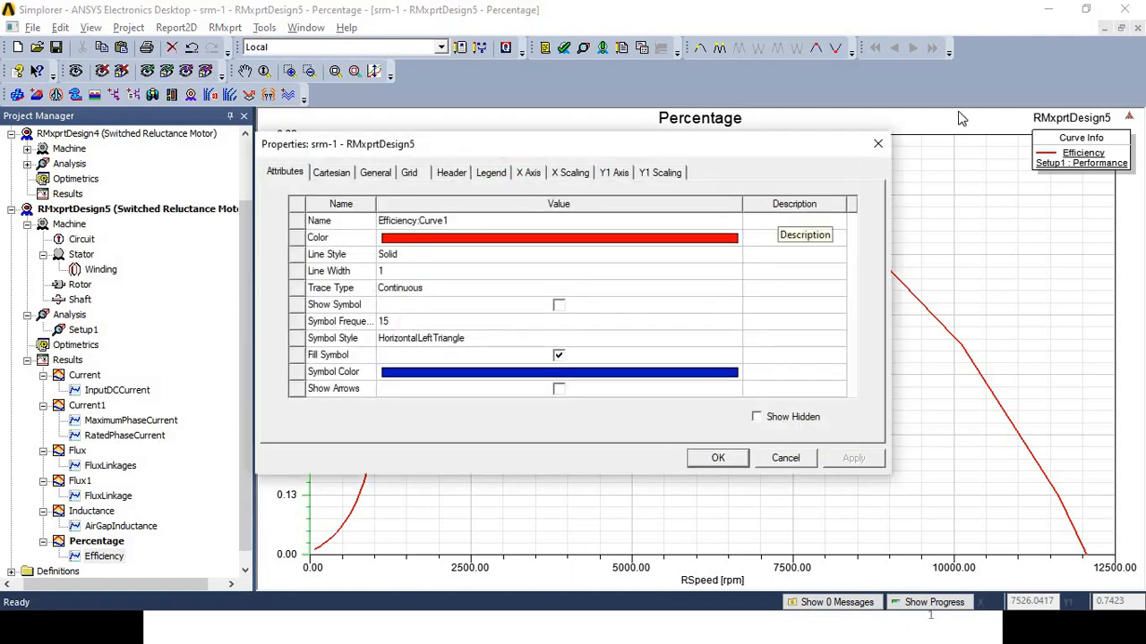
{"action": "left_click", "coordinate": [878, 143]}
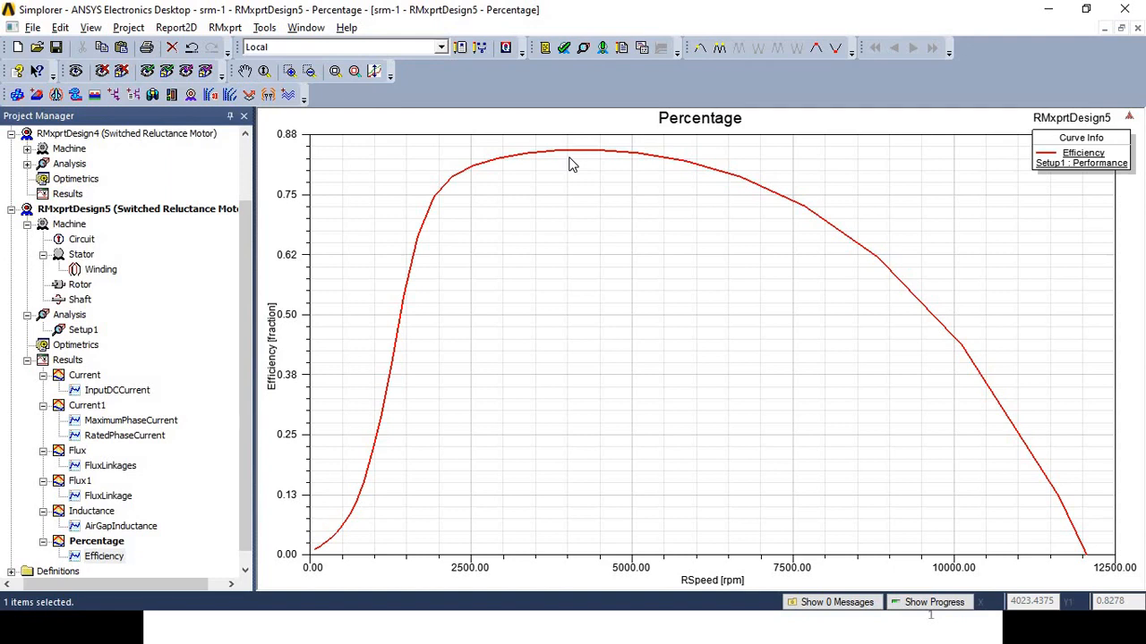
{"action": "left_click", "coordinate": [934, 408]}
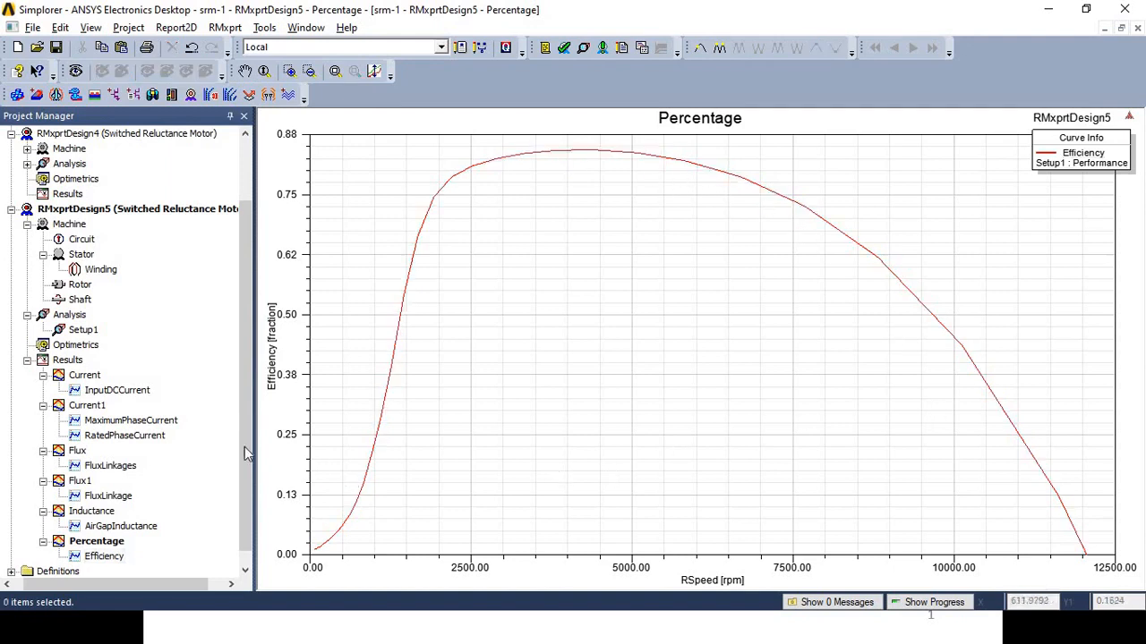
Step: Create a Power quick report from Setup1 to plot the motor's output power over speed
{"action": "right_click", "coordinate": [88, 330]}
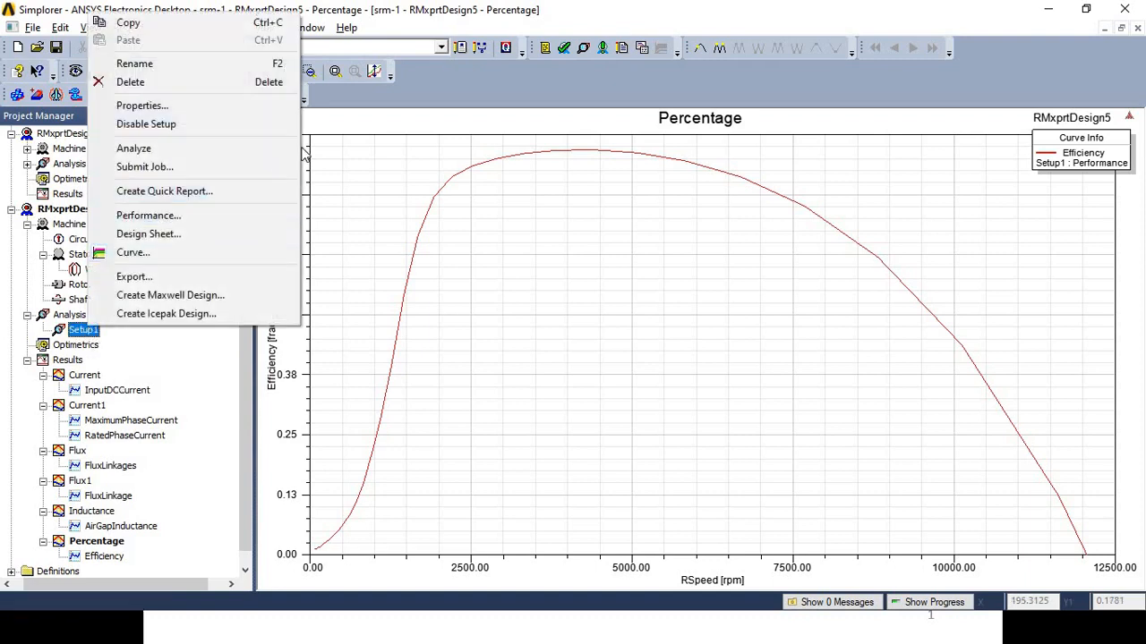
{"action": "left_click", "coordinate": [252, 197]}
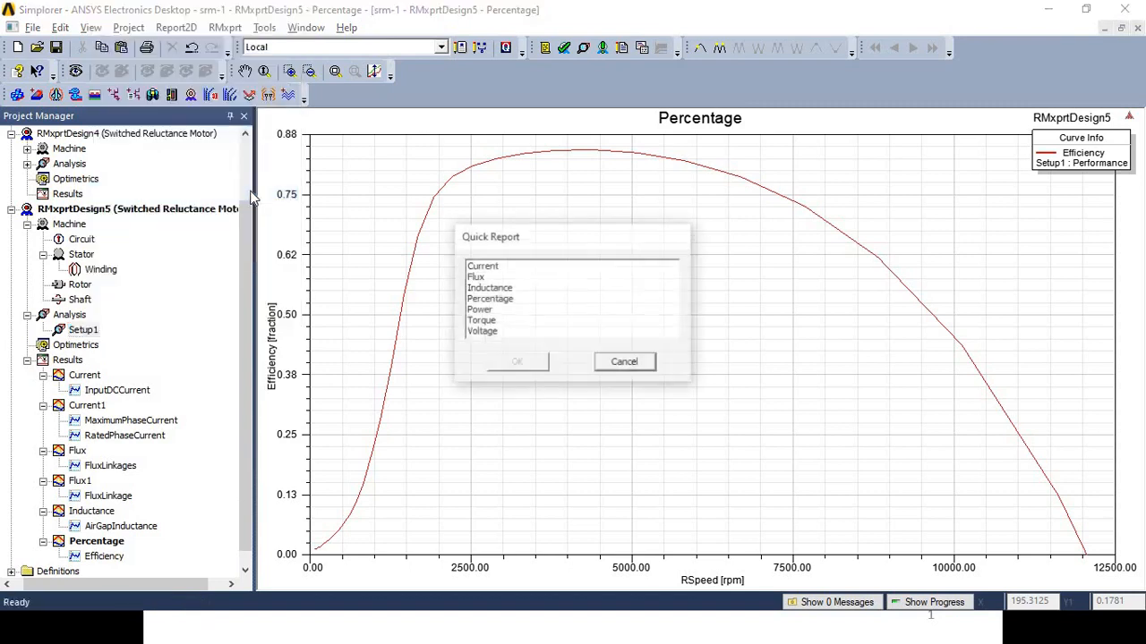
{"action": "left_click", "coordinate": [489, 321]}
{"action": "left_click", "coordinate": [490, 309]}
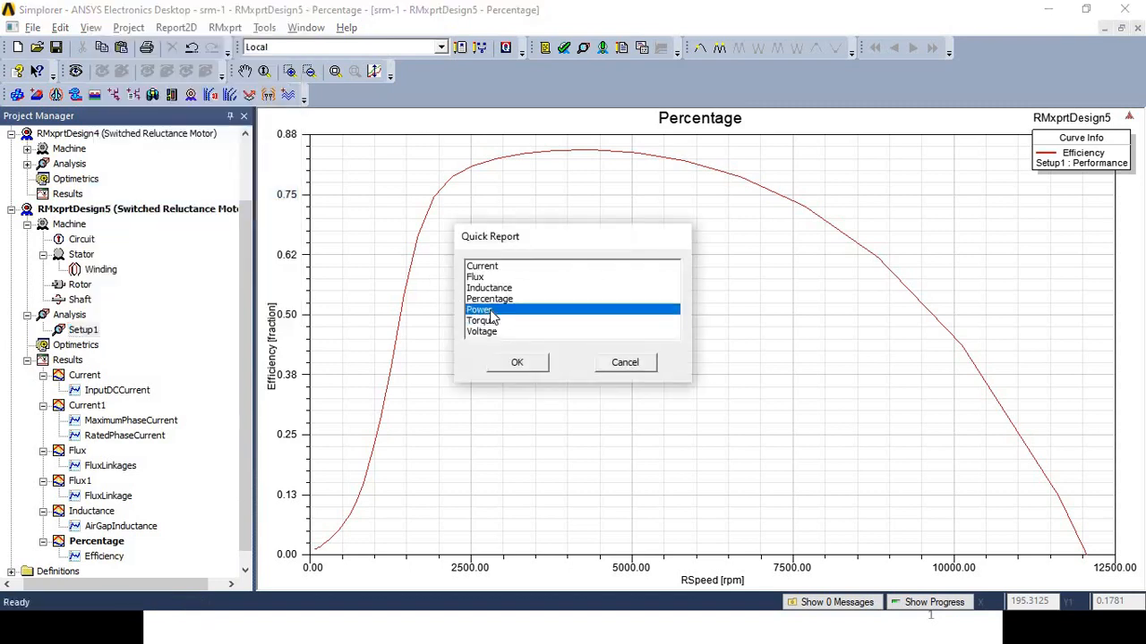
{"action": "left_click", "coordinate": [523, 363]}
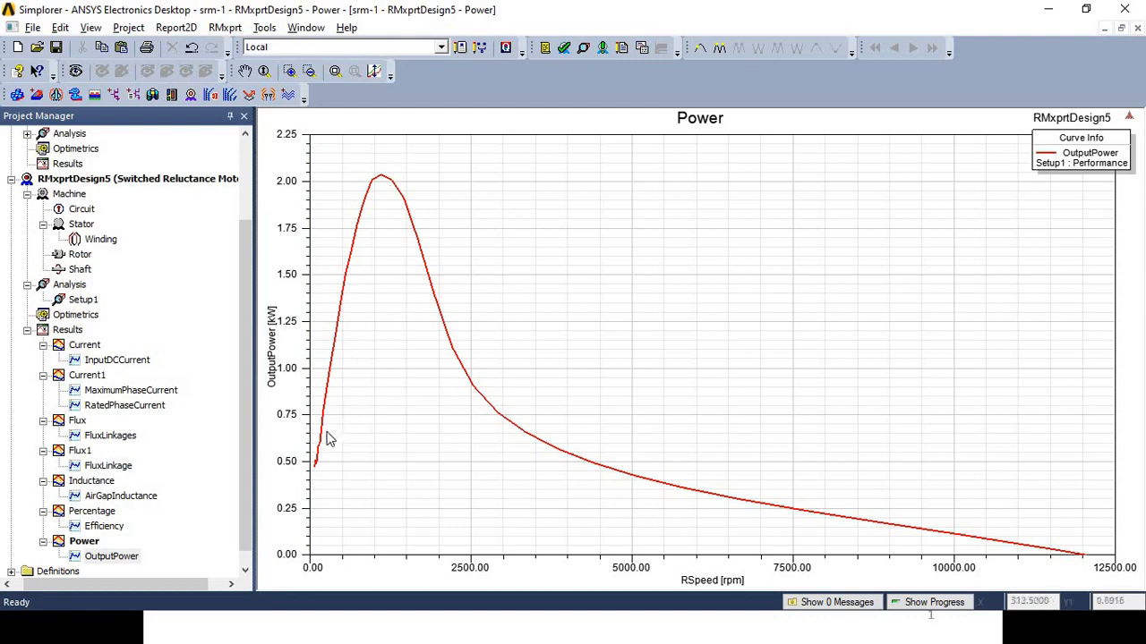
Step: Examine the OutputPower curve over speed and its display properties, leaving them as they are
{"action": "double_click", "coordinate": [385, 181]}
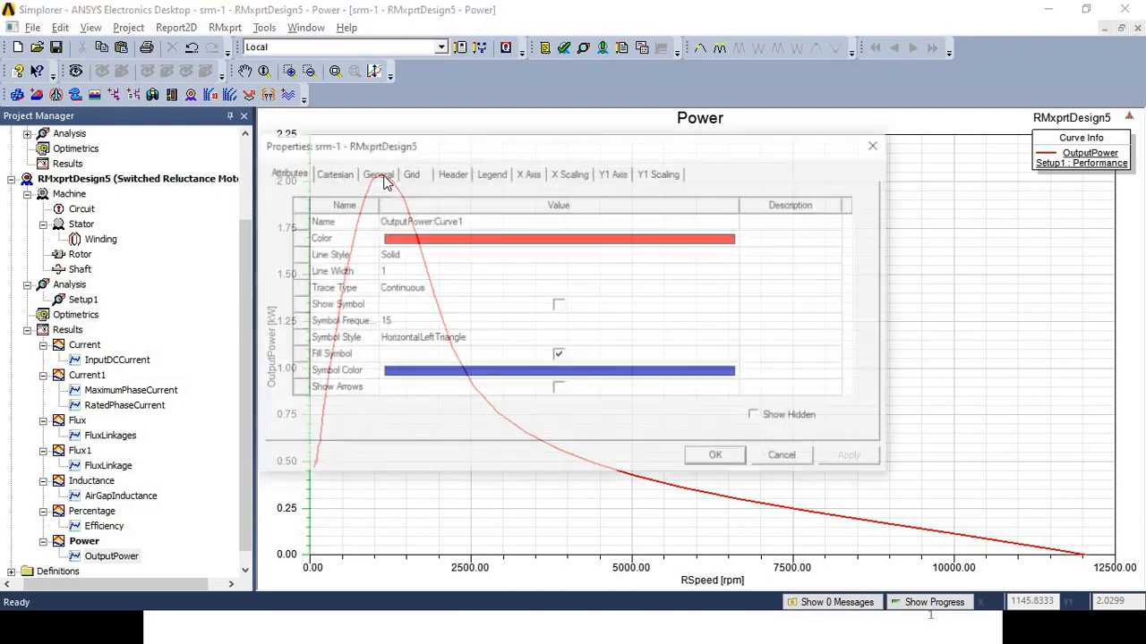
{"action": "left_click", "coordinate": [377, 173]}
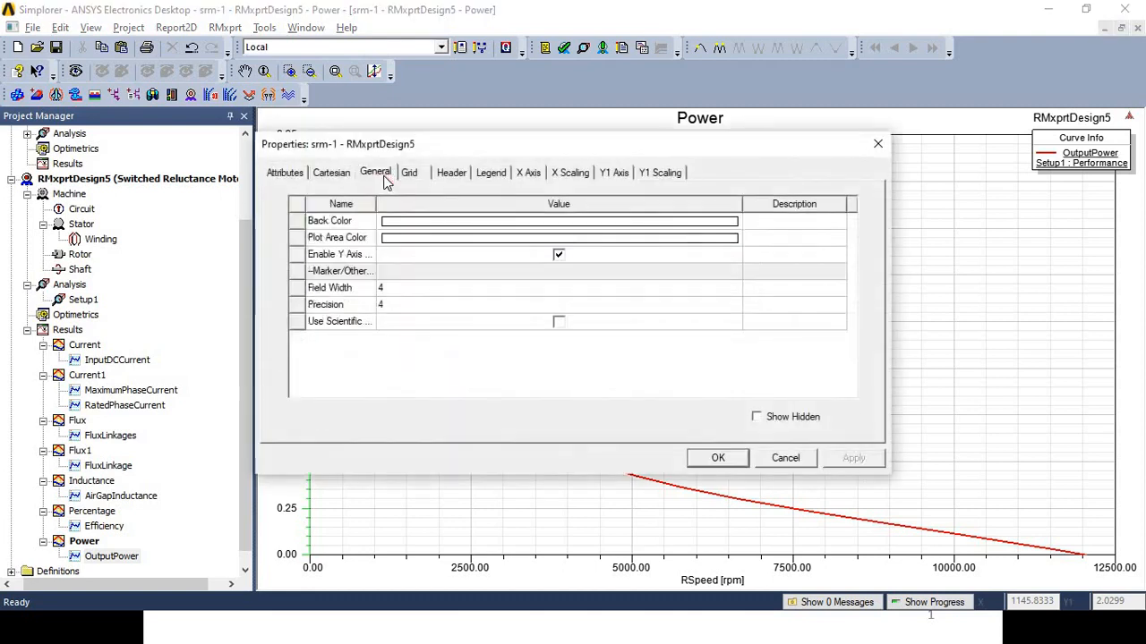
{"action": "left_click", "coordinate": [877, 144]}
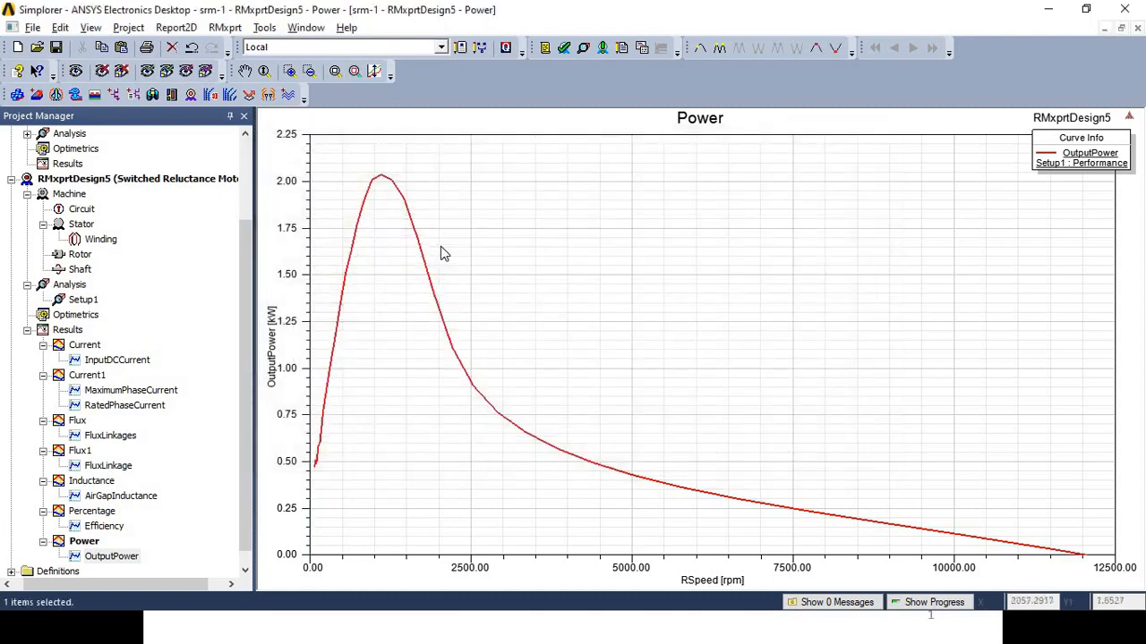
{"action": "double_click", "coordinate": [381, 181]}
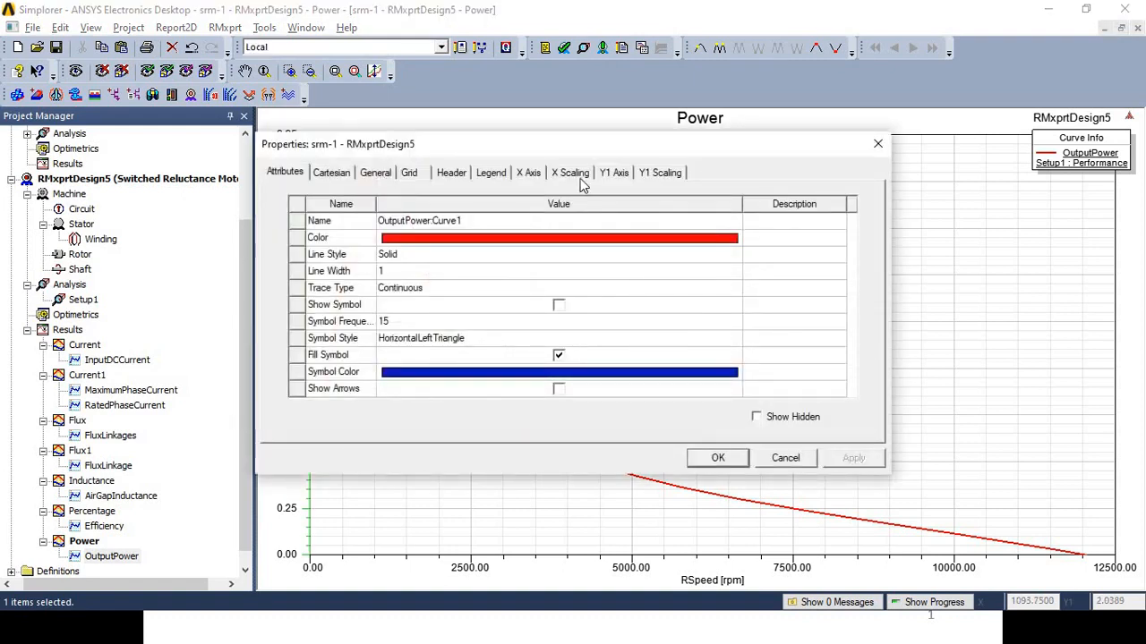
{"action": "left_click", "coordinate": [886, 144]}
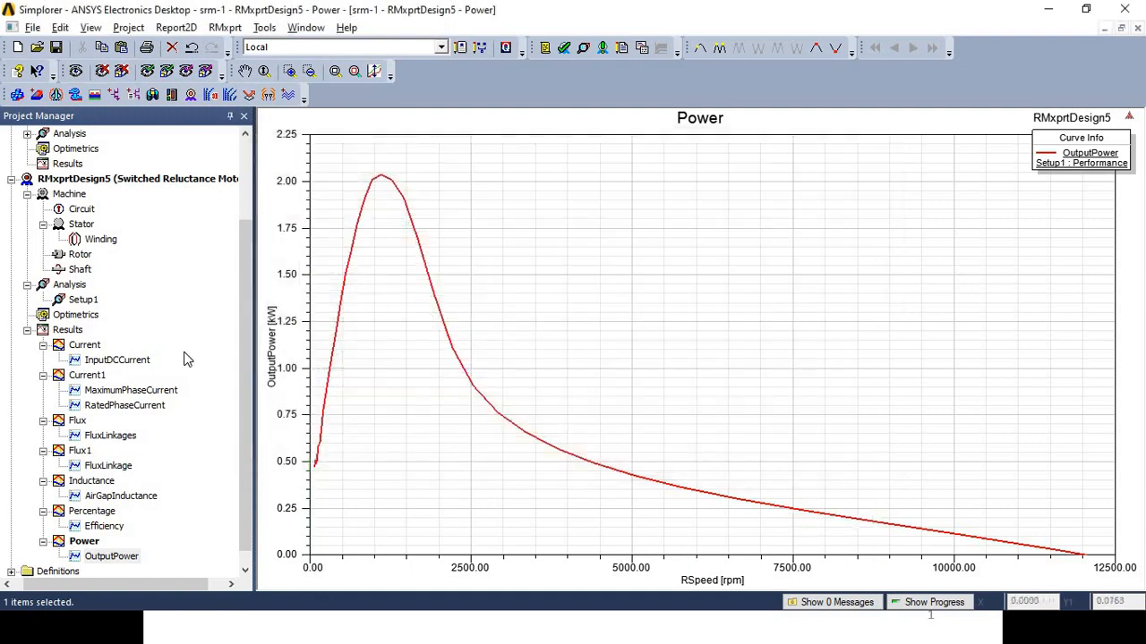
Step: Create a Torque quick report from Setup1 and inspect the motor's output torque over speed
{"action": "right_click", "coordinate": [81, 303]}
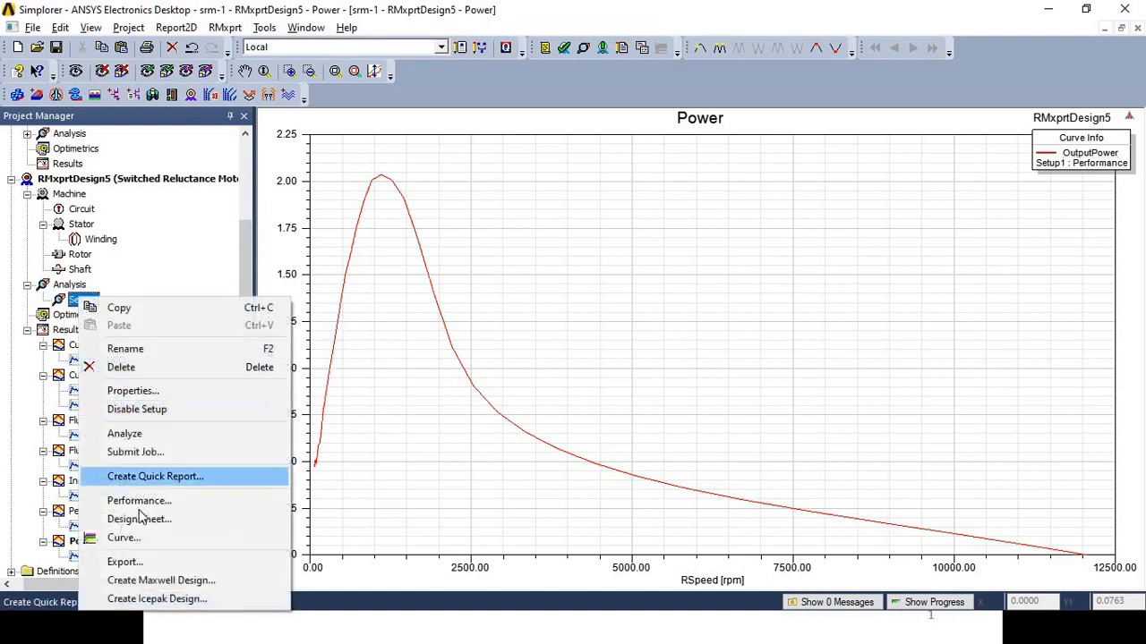
{"action": "left_click", "coordinate": [179, 478]}
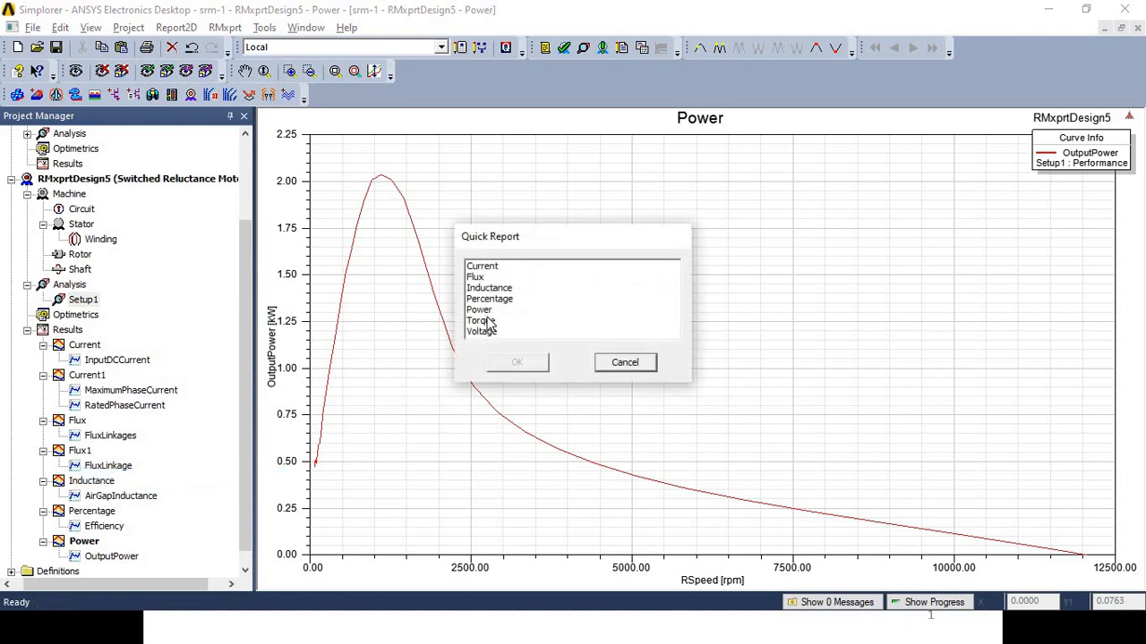
{"action": "left_click", "coordinate": [488, 321]}
{"action": "left_click", "coordinate": [518, 364]}
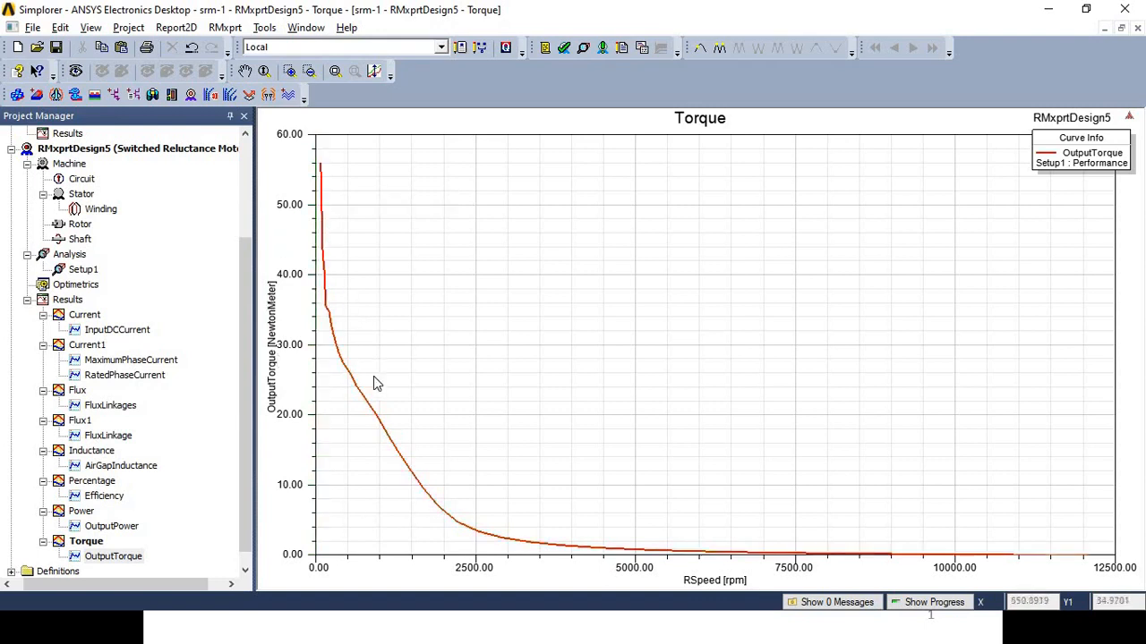
{"action": "left_click", "coordinate": [424, 447]}
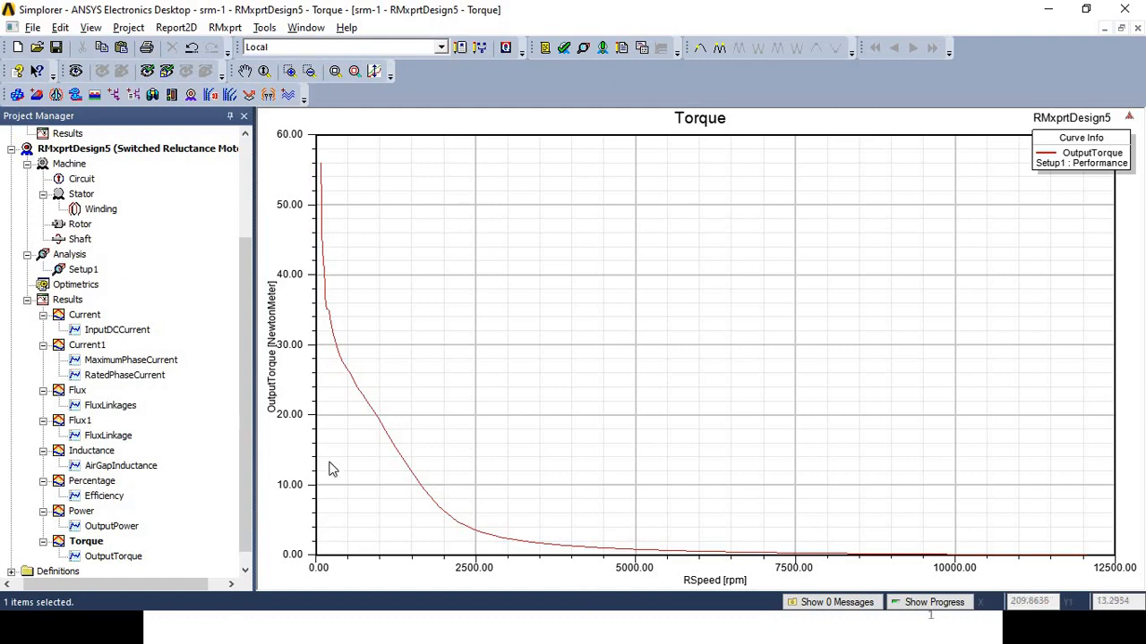
Step: Create a Voltage quick report from Setup1 and highlight its PhaseVoltage trace over electrical degrees
{"action": "right_click", "coordinate": [87, 277]}
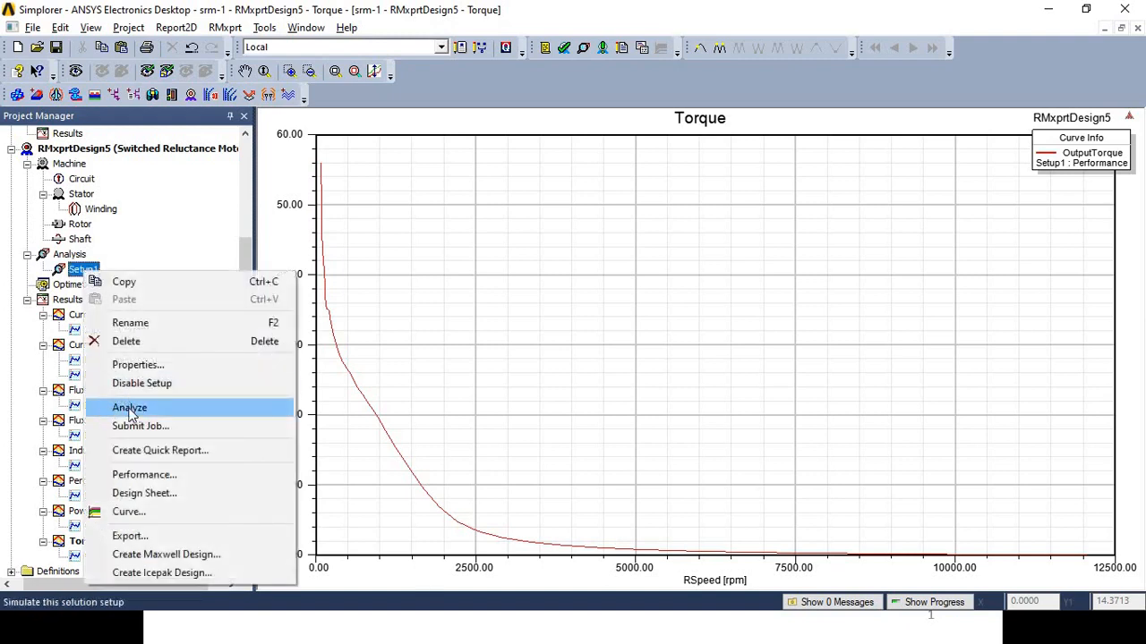
{"action": "left_click", "coordinate": [168, 452]}
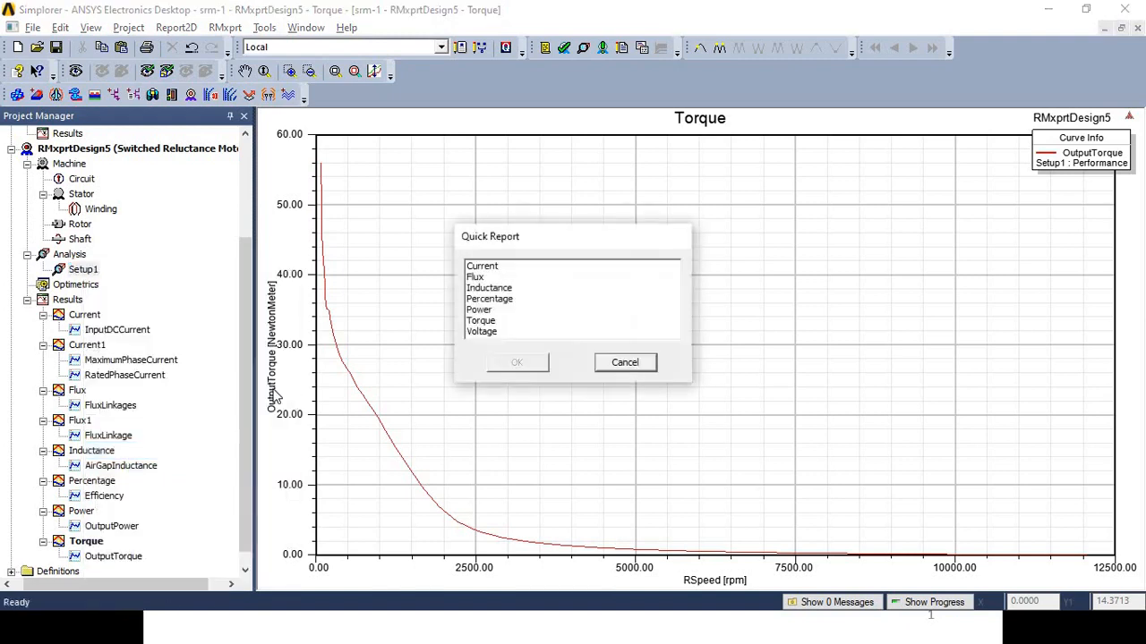
{"action": "left_click", "coordinate": [493, 332]}
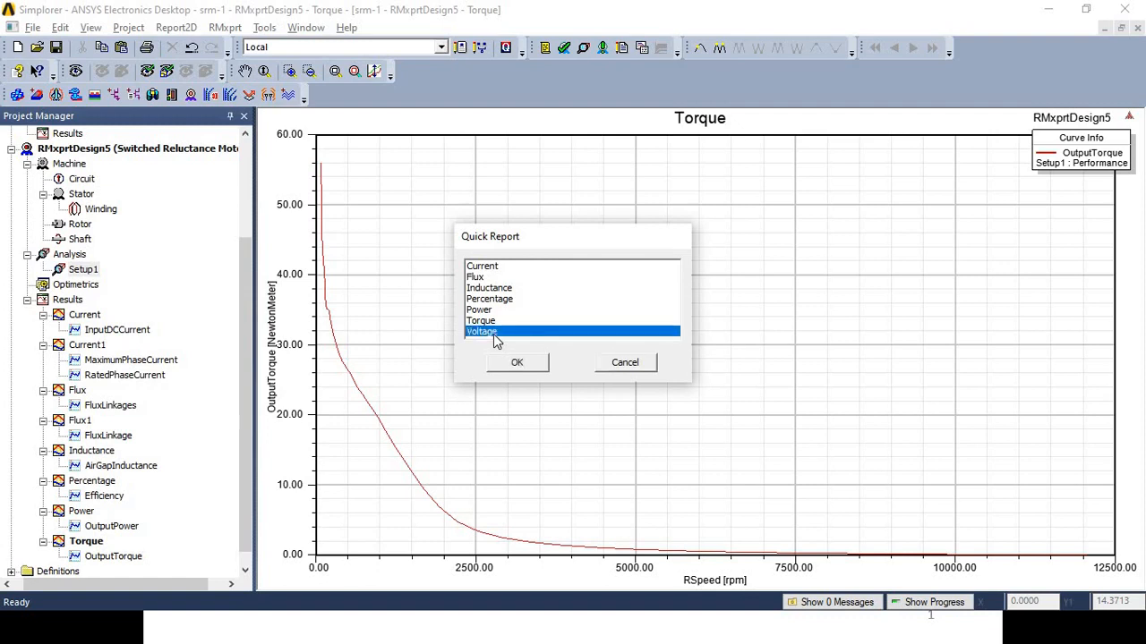
{"action": "left_click", "coordinate": [517, 363]}
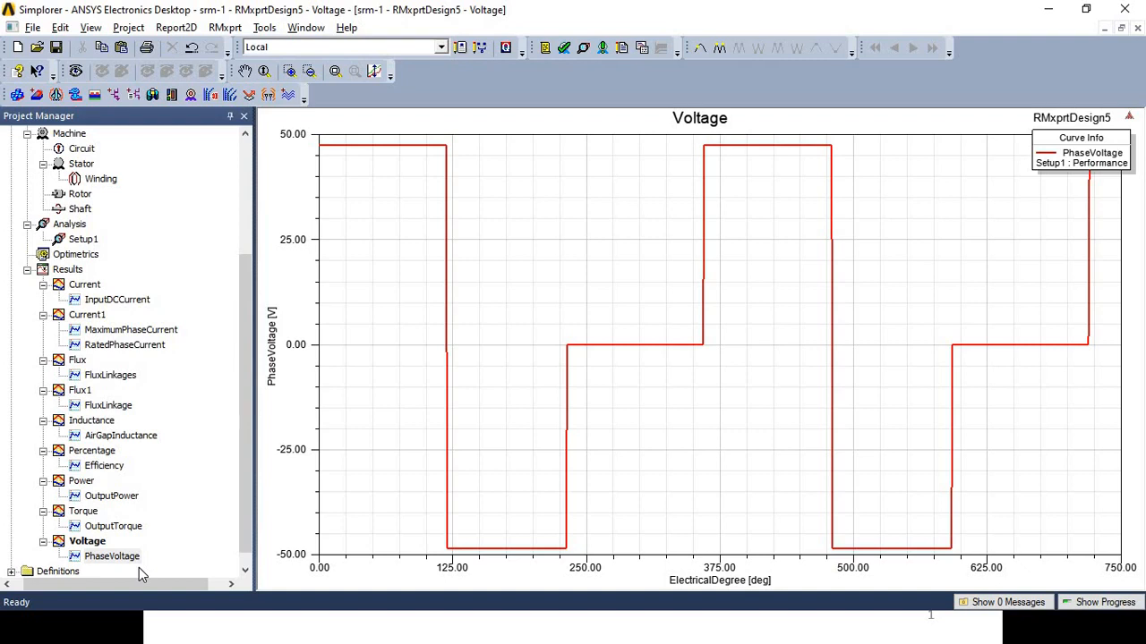
{"action": "left_click", "coordinate": [88, 542]}
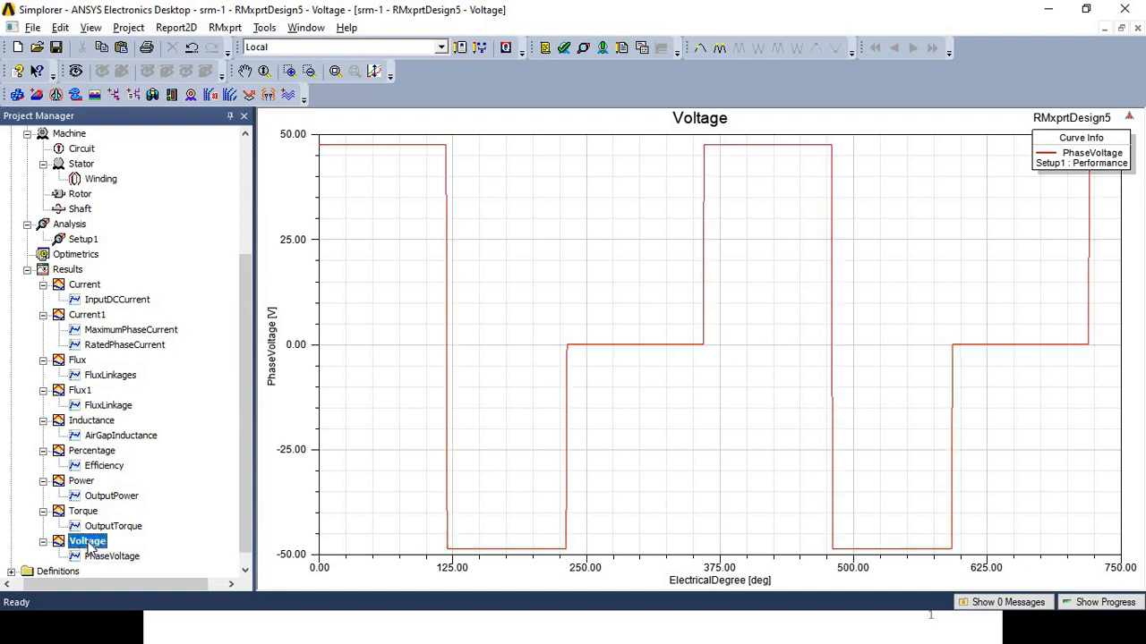
{"action": "left_click", "coordinate": [112, 557]}
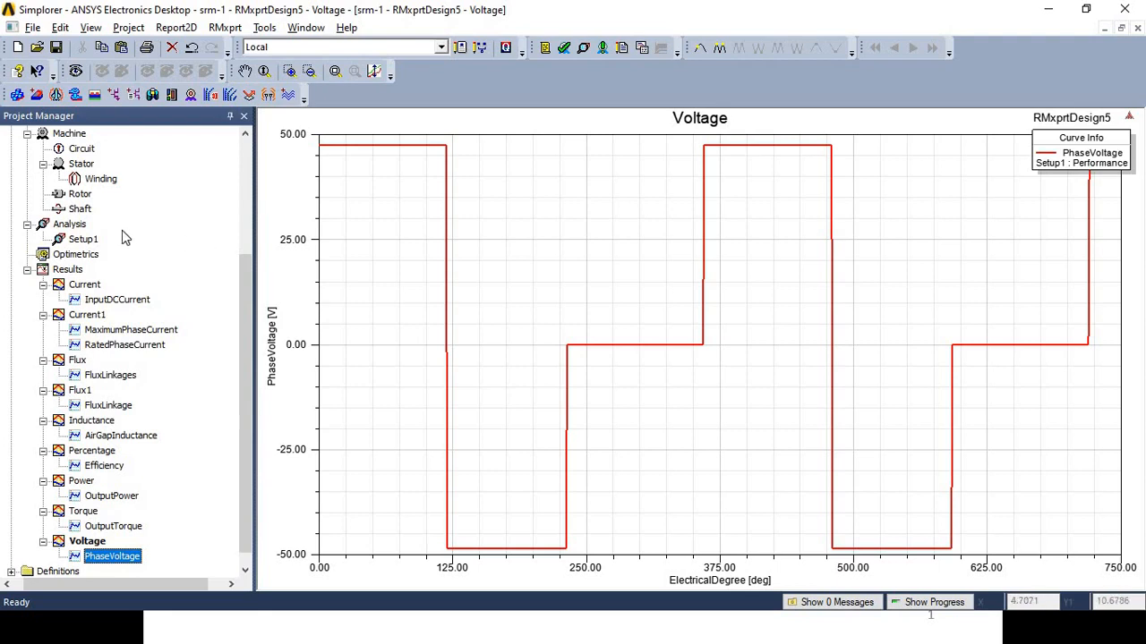
Step: View Setup1's performance solution data and read the FEA Input Data and the complete Full-Load Operation table
{"action": "right_click", "coordinate": [88, 241]}
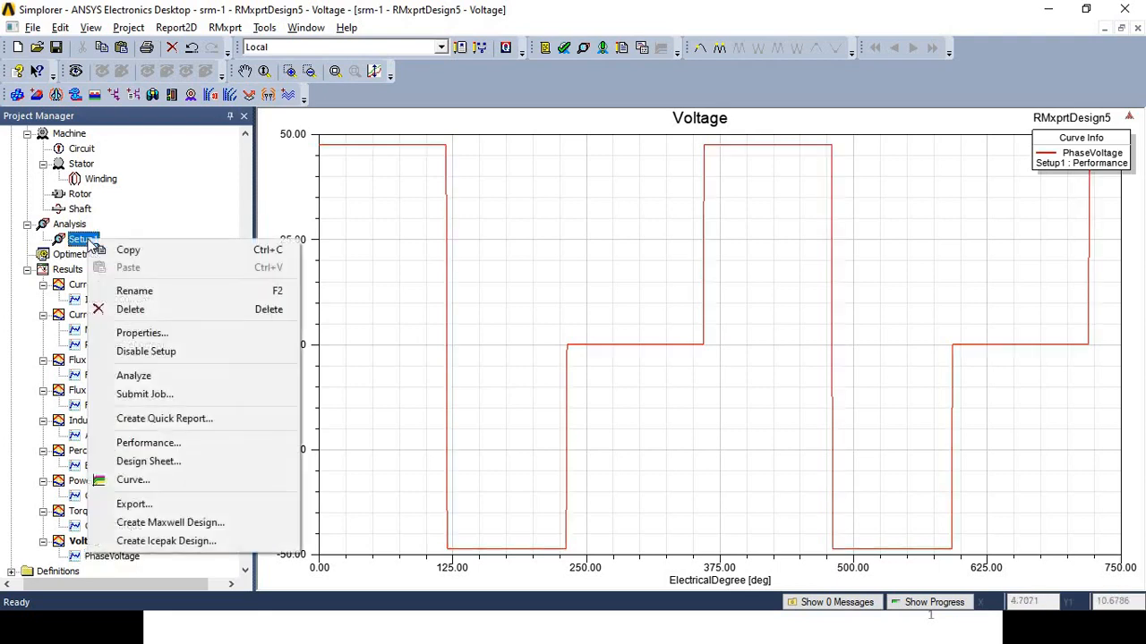
{"action": "left_click", "coordinate": [147, 444]}
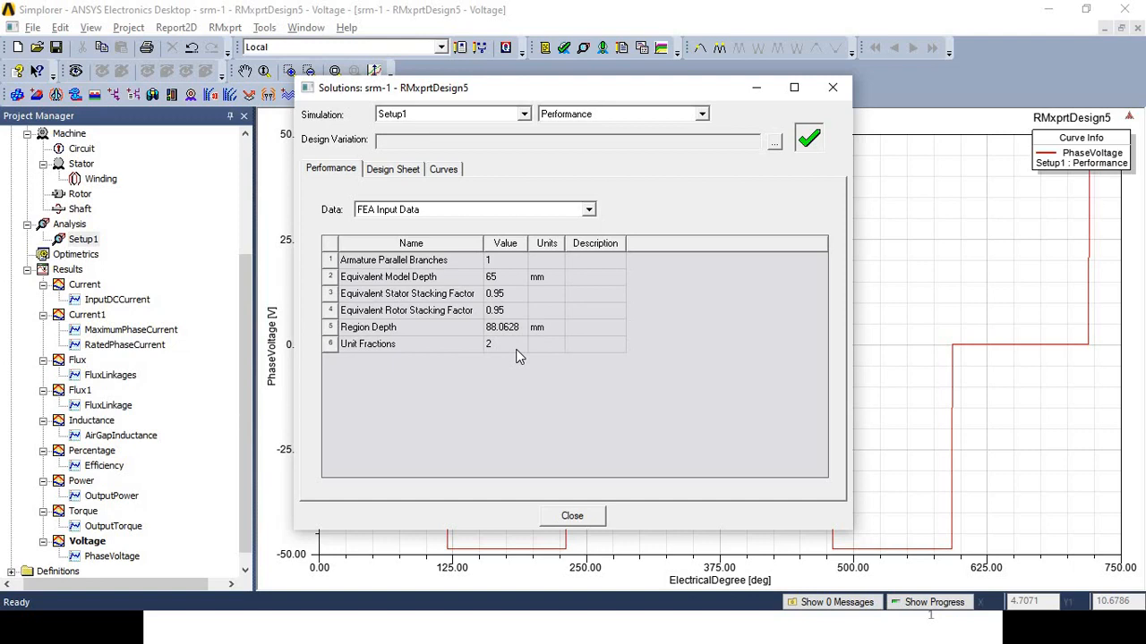
{"action": "left_click", "coordinate": [589, 211]}
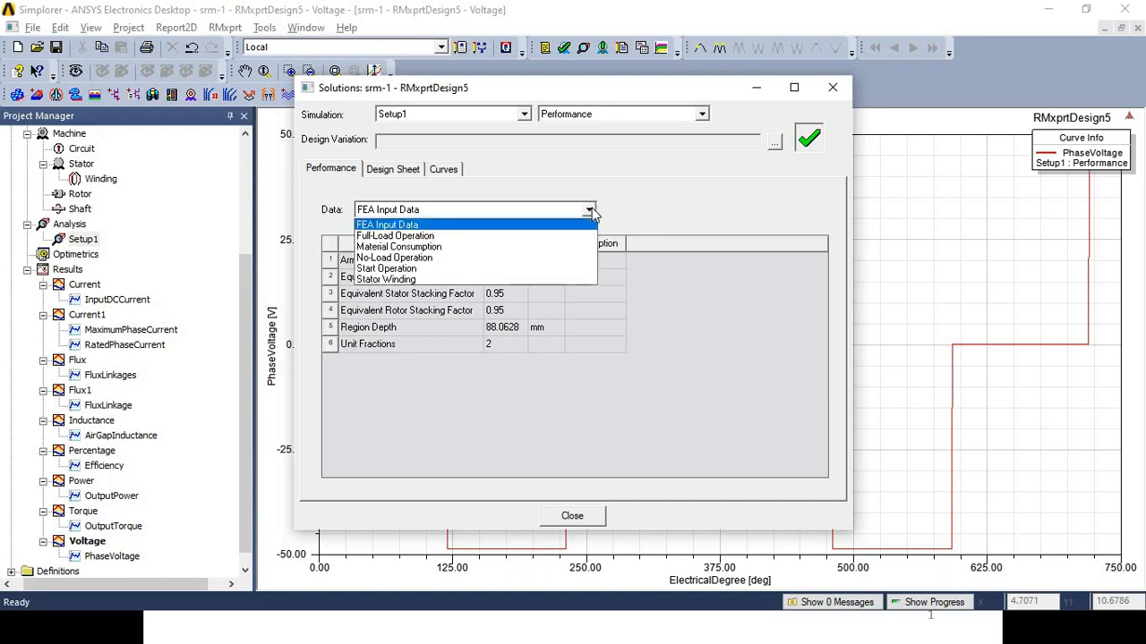
{"action": "left_click", "coordinate": [565, 236]}
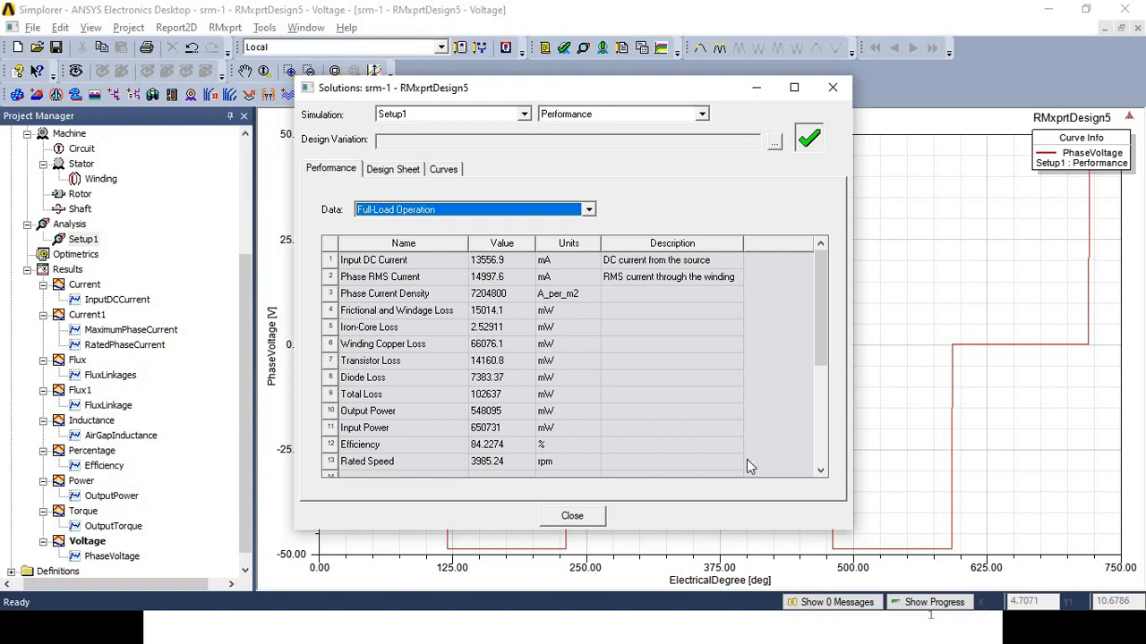
{"action": "left_click", "coordinate": [820, 473]}
{"action": "left_click", "coordinate": [820, 473]}
{"action": "left_click", "coordinate": [819, 472]}
{"action": "left_click", "coordinate": [820, 473]}
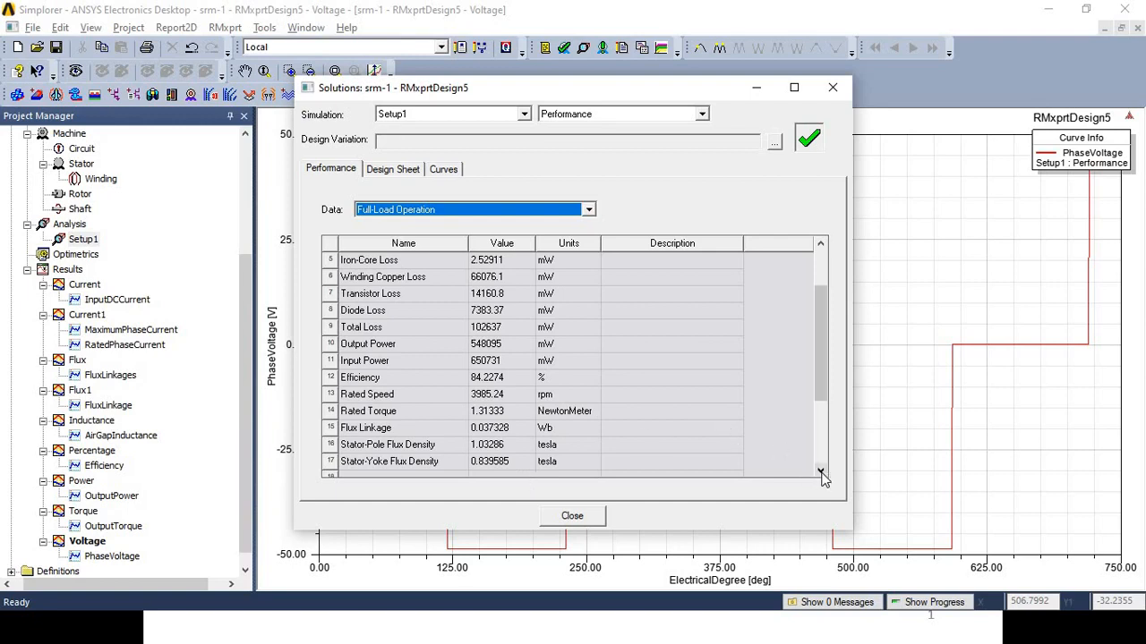
{"action": "scroll", "coordinate": [816, 473], "scroll_direction": "down", "scroll_amount": 6}
{"action": "scroll", "coordinate": [678, 426], "scroll_direction": "down", "scroll_amount": 1}
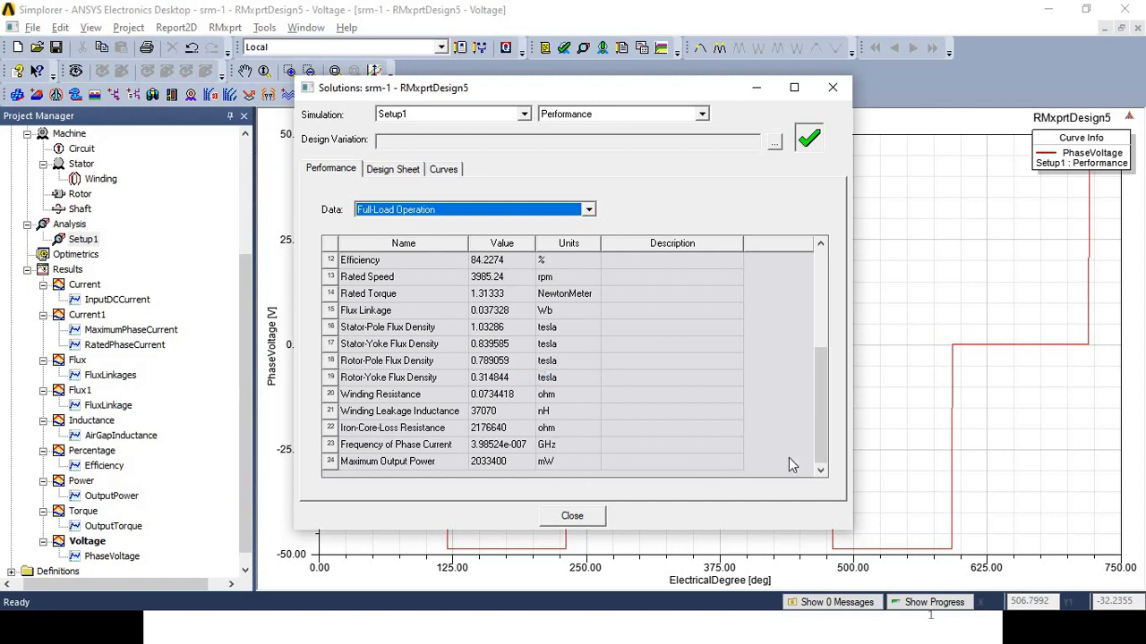
Step: Review the Material Consumption and No-Load Operation data in the performance solutions
{"action": "left_click", "coordinate": [589, 210]}
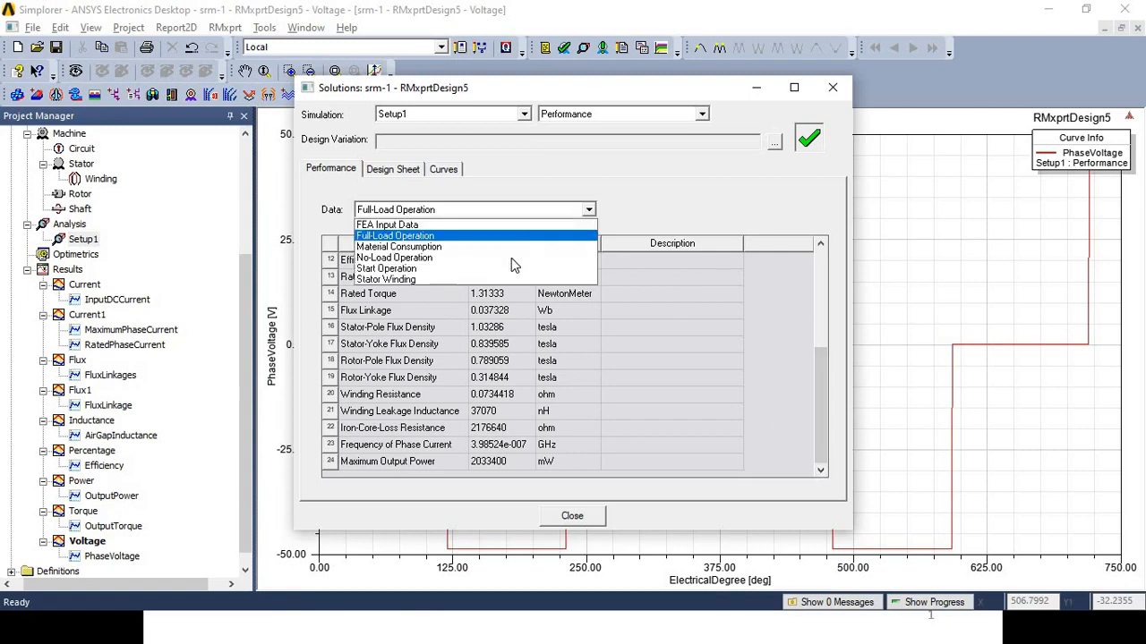
{"action": "left_click", "coordinate": [527, 247]}
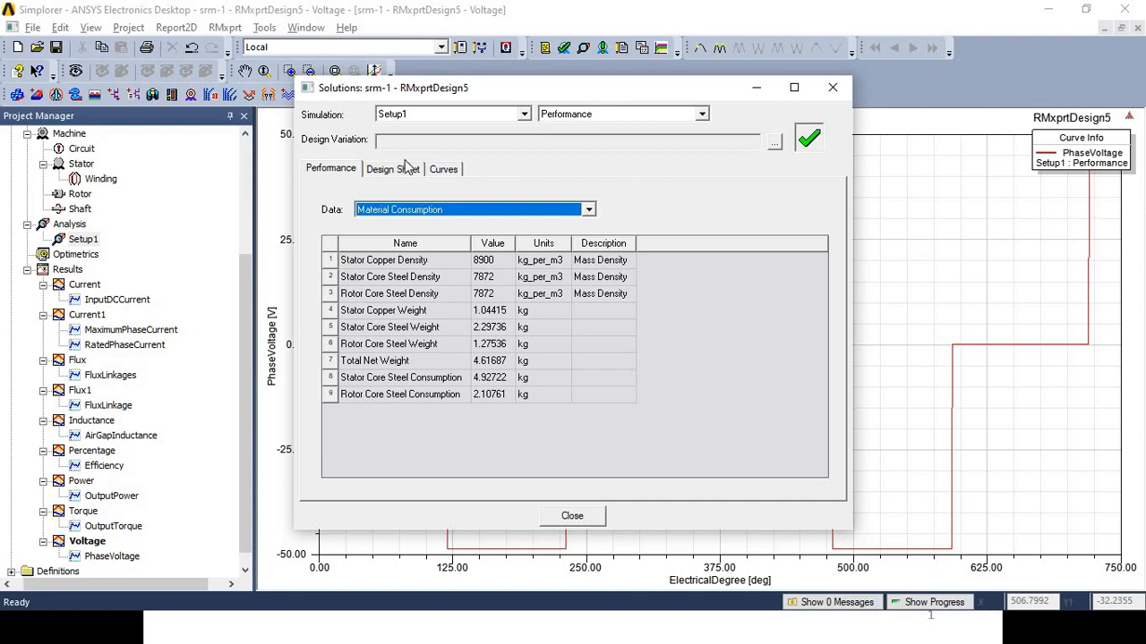
{"action": "left_click", "coordinate": [454, 215]}
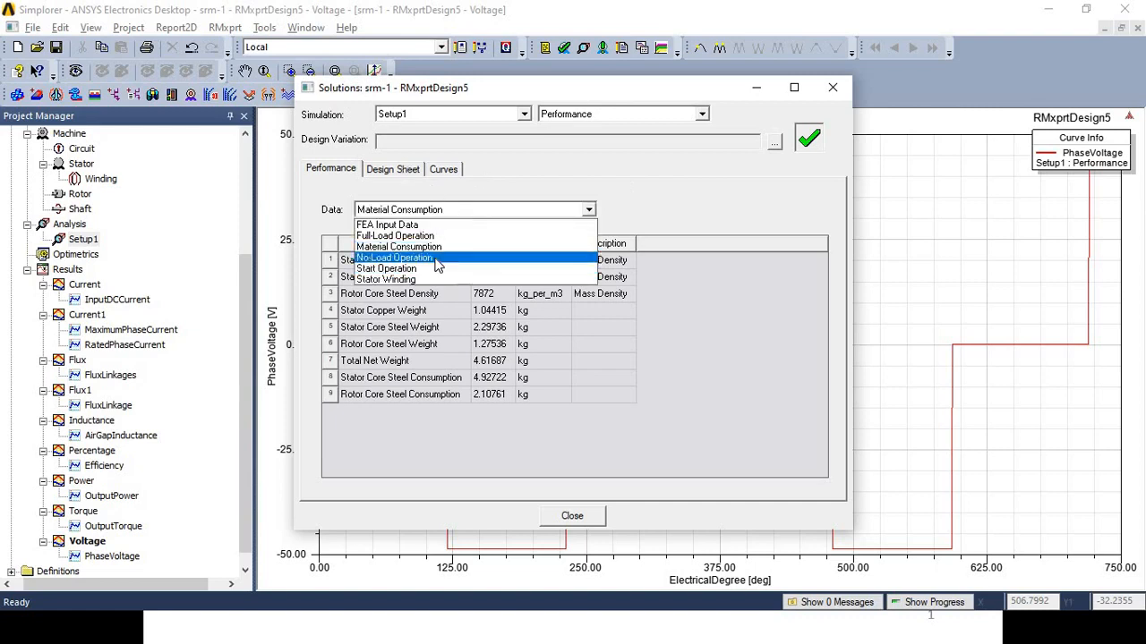
{"action": "left_click", "coordinate": [437, 259]}
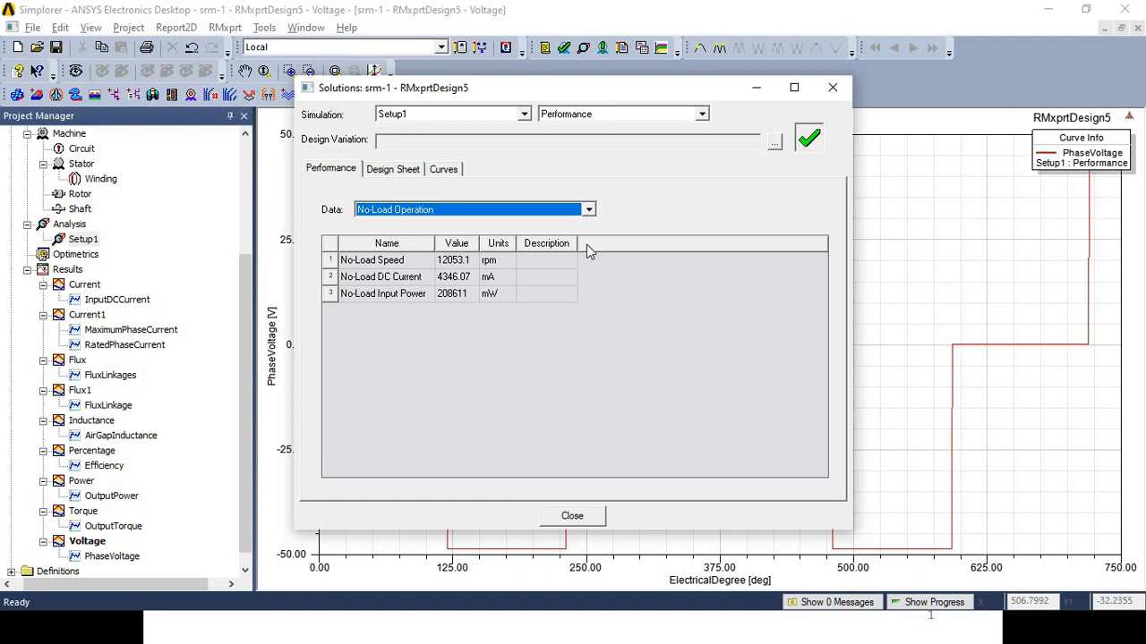
Step: Review the Start Operation and Stator Winding data in the performance solutions
{"action": "left_click", "coordinate": [589, 211]}
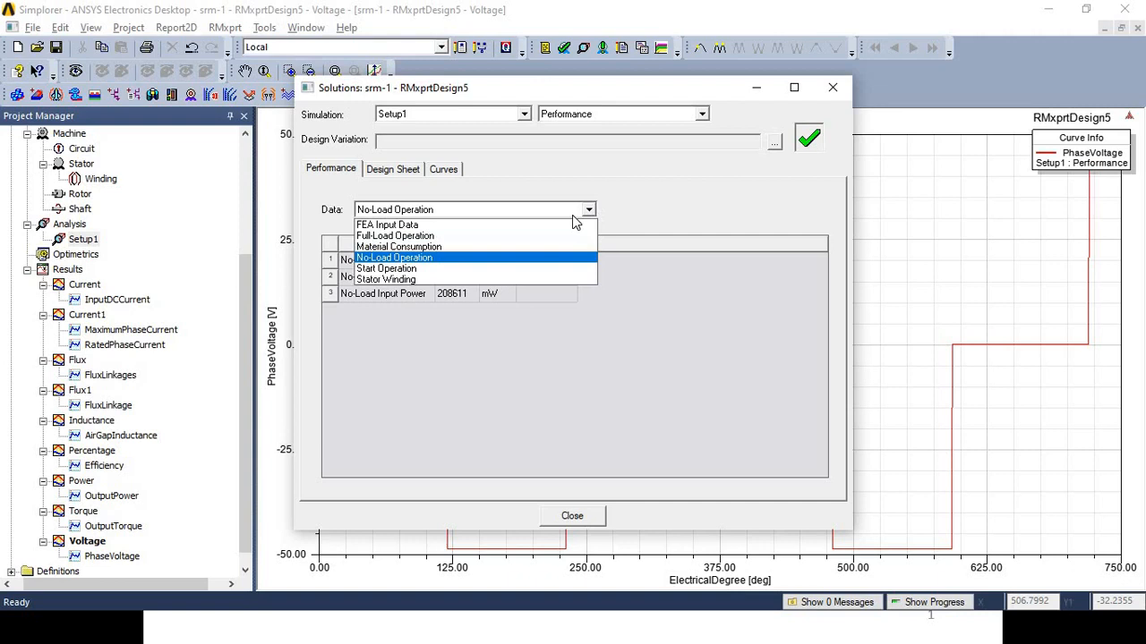
{"action": "left_click", "coordinate": [493, 269]}
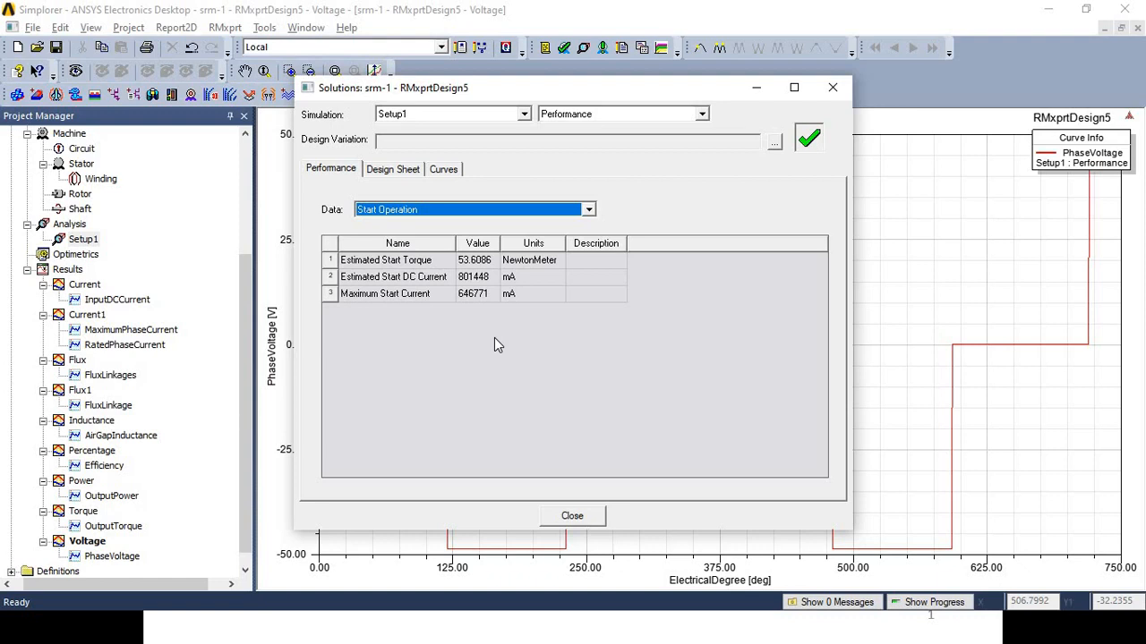
{"action": "left_click", "coordinate": [589, 210]}
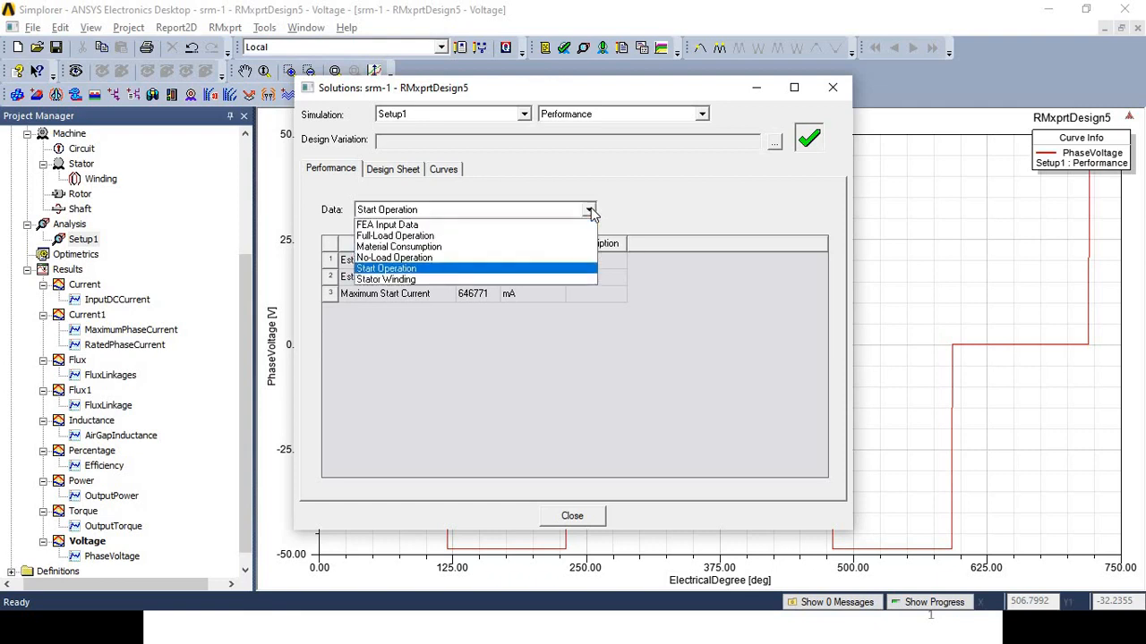
{"action": "left_click", "coordinate": [477, 280]}
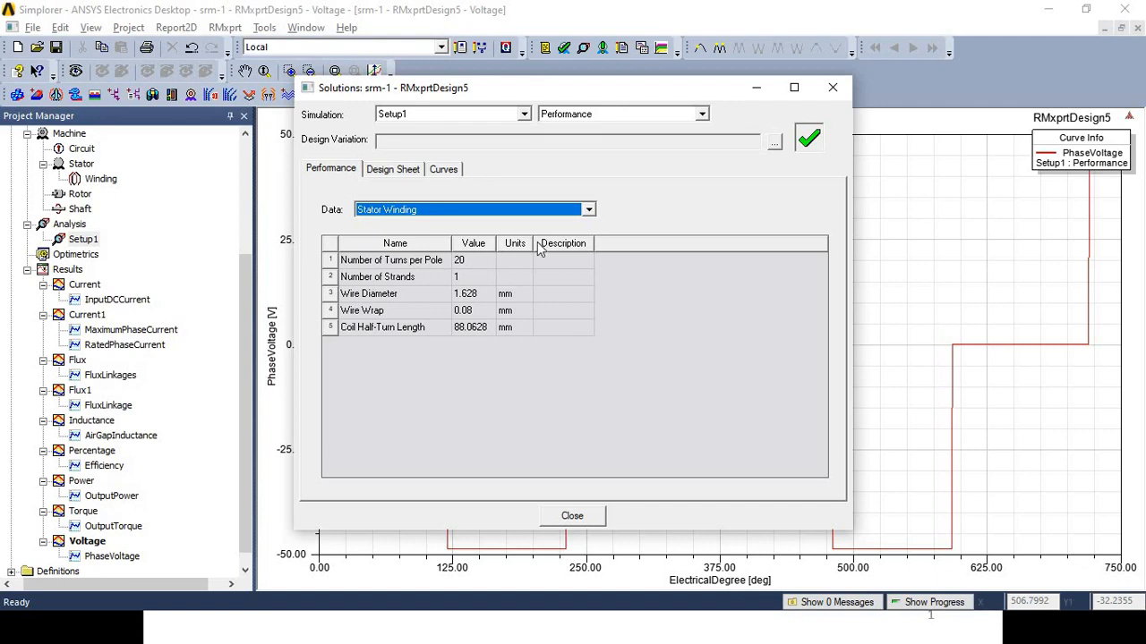
Step: Open Setup1's design sheet and read its General Data section
{"action": "left_click", "coordinate": [415, 172]}
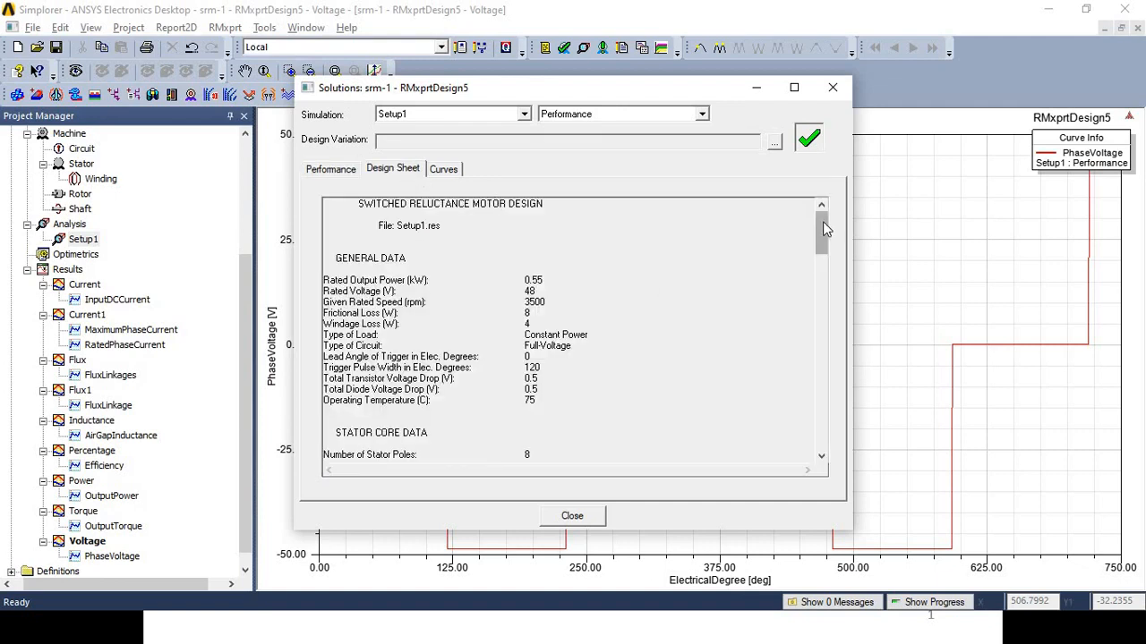
{"action": "mouse_move", "coordinate": [823, 221]}
{"action": "left_mouse_down"}
{"action": "mouse_move", "coordinate": [824, 458]}
{"action": "mouse_move", "coordinate": [821, 231]}
{"action": "left_mouse_up"}
{"action": "left_click_drag", "start_coordinate": [824, 240], "coordinate": [809, 362]}
{"action": "left_click_drag", "start_coordinate": [806, 383], "coordinate": [824, 210]}
{"action": "left_click", "coordinate": [822, 458]}
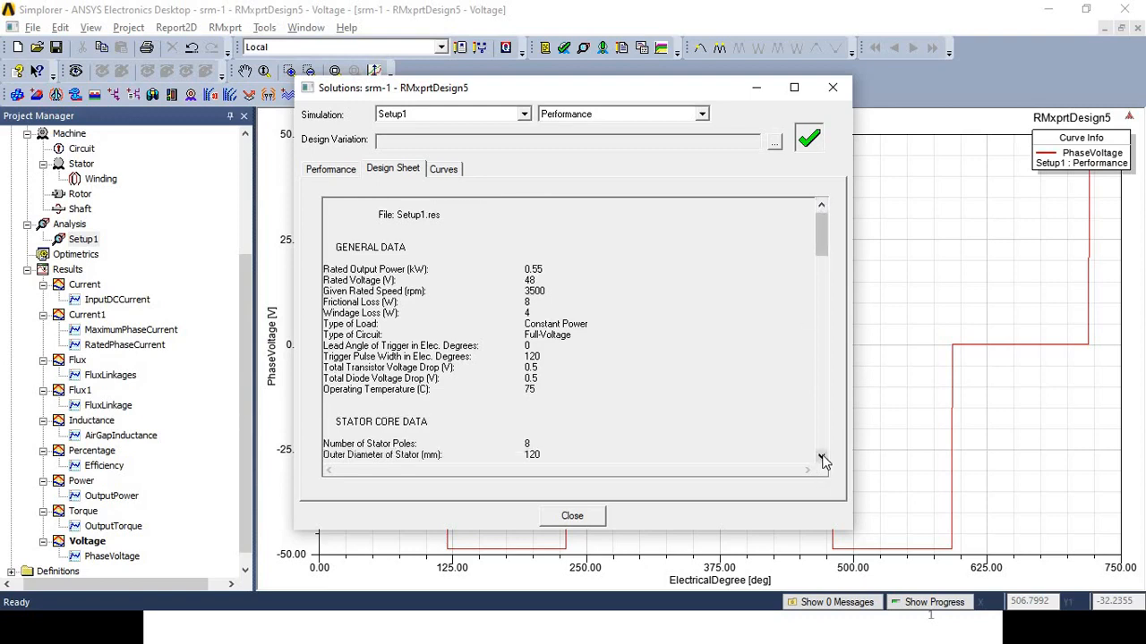
{"action": "left_click", "coordinate": [822, 457]}
{"action": "left_click_drag", "start_coordinate": [822, 457], "coordinate": [822, 458]}
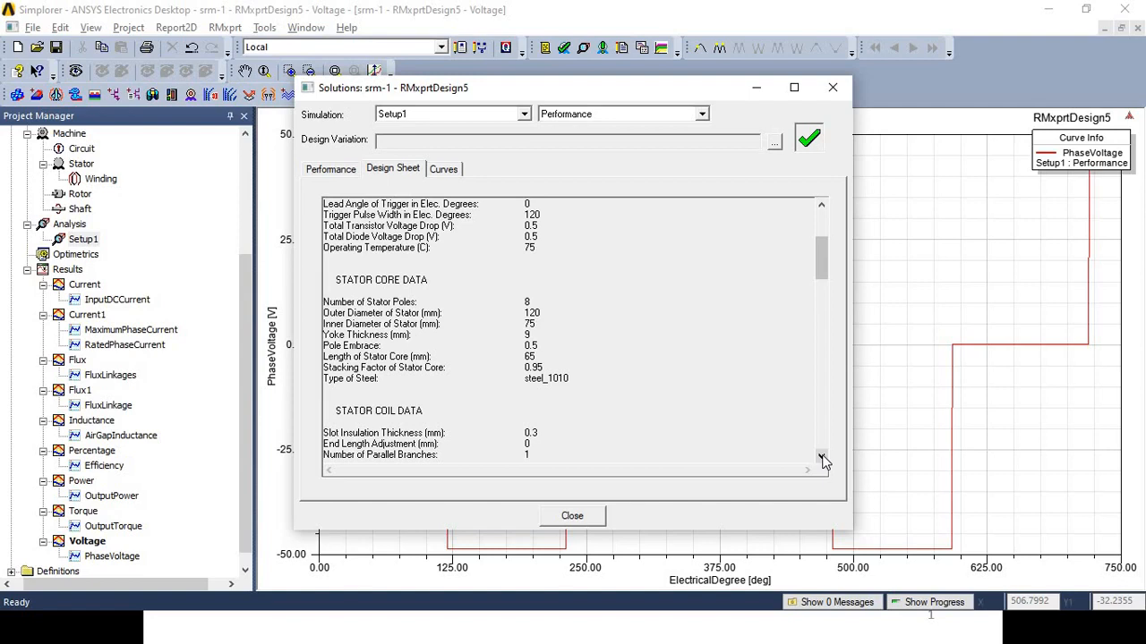
Step: Read the Stator Core Data and Stator Coil Data sections of the design sheet
{"action": "scroll", "coordinate": [823, 458], "scroll_direction": "down", "scroll_amount": 4}
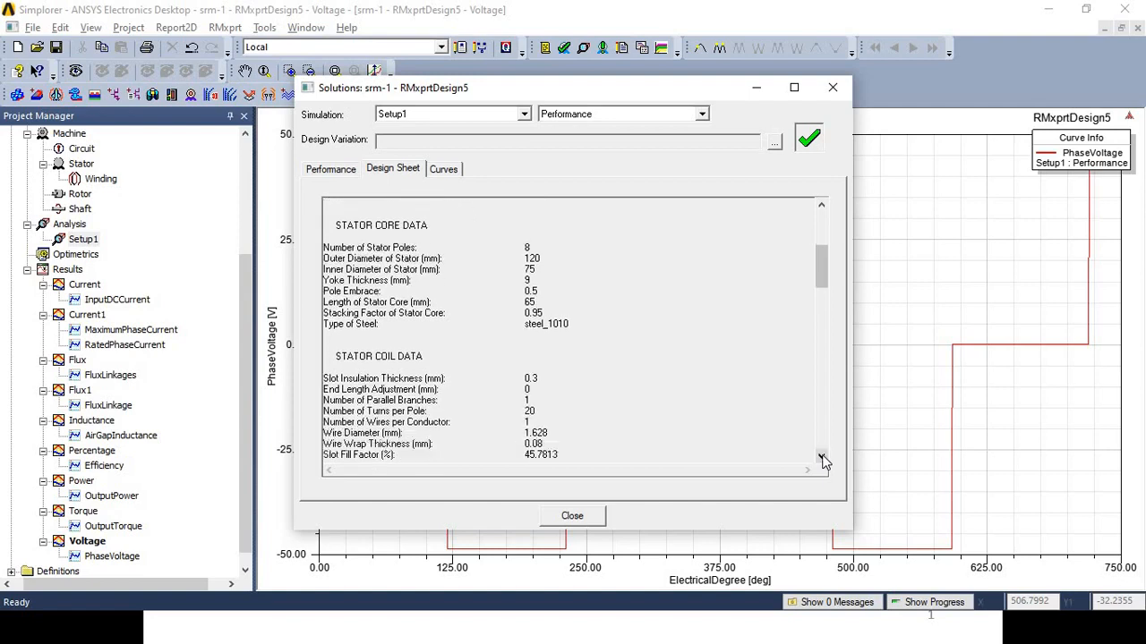
{"action": "scroll", "coordinate": [823, 458], "scroll_direction": "down", "scroll_amount": 2}
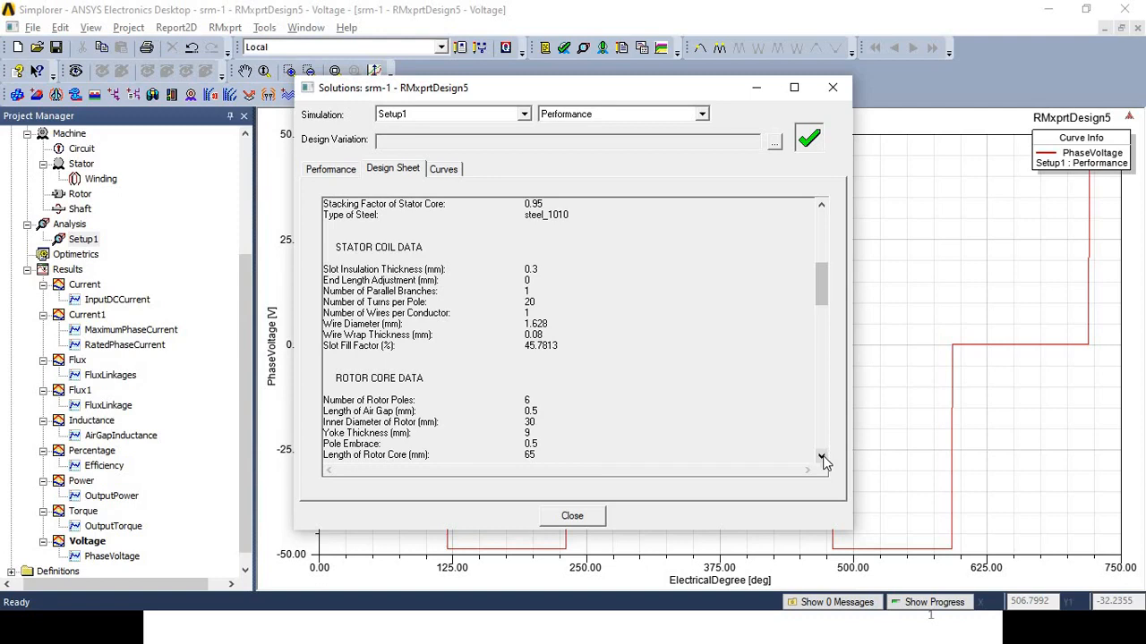
{"action": "left_click", "coordinate": [822, 458]}
{"action": "left_click", "coordinate": [822, 459]}
{"action": "left_click", "coordinate": [822, 458]}
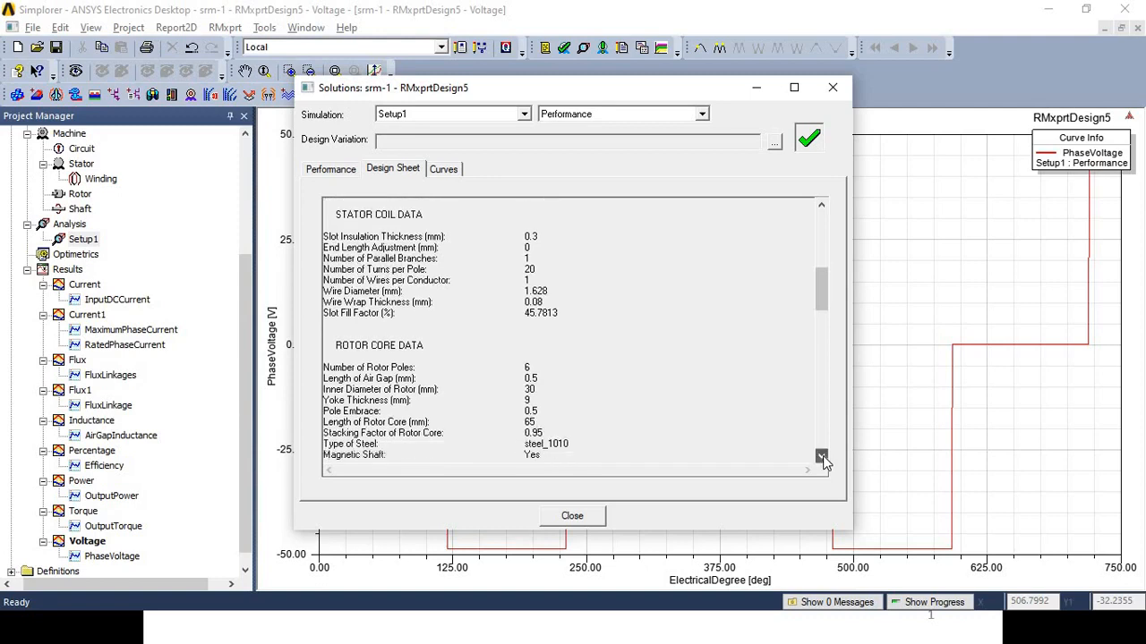
Step: Read the Rotor Core Data and Material Consumption sections of the design sheet
{"action": "left_click", "coordinate": [822, 457]}
{"action": "left_click", "coordinate": [822, 458]}
{"action": "left_click", "coordinate": [822, 458]}
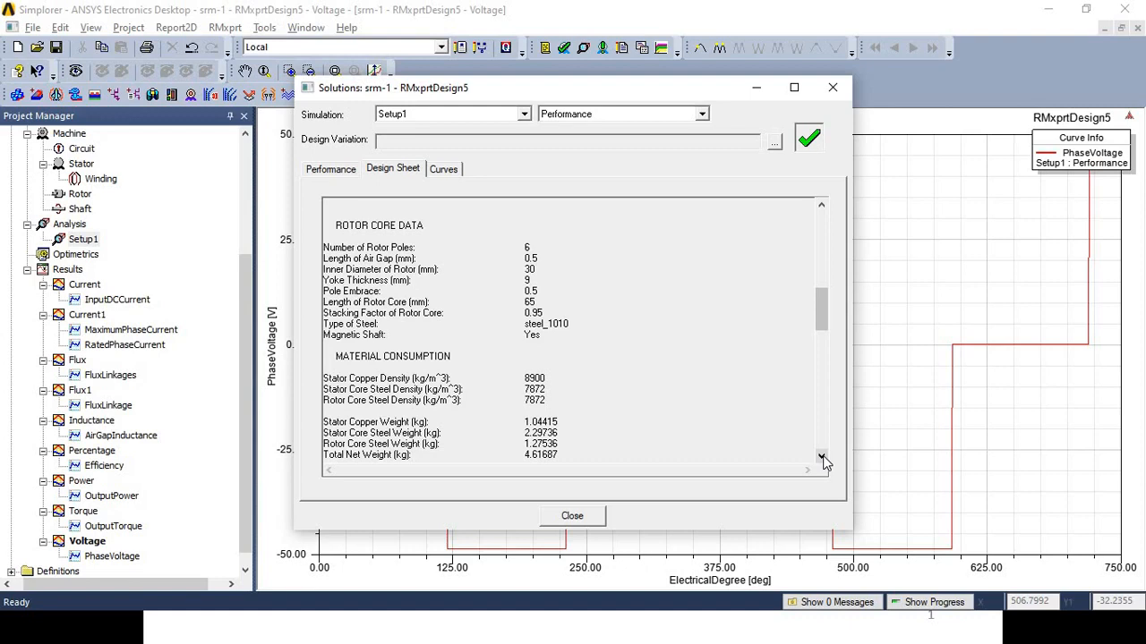
{"action": "left_click", "coordinate": [820, 458]}
{"action": "left_click", "coordinate": [821, 457]}
{"action": "left_click", "coordinate": [821, 458]}
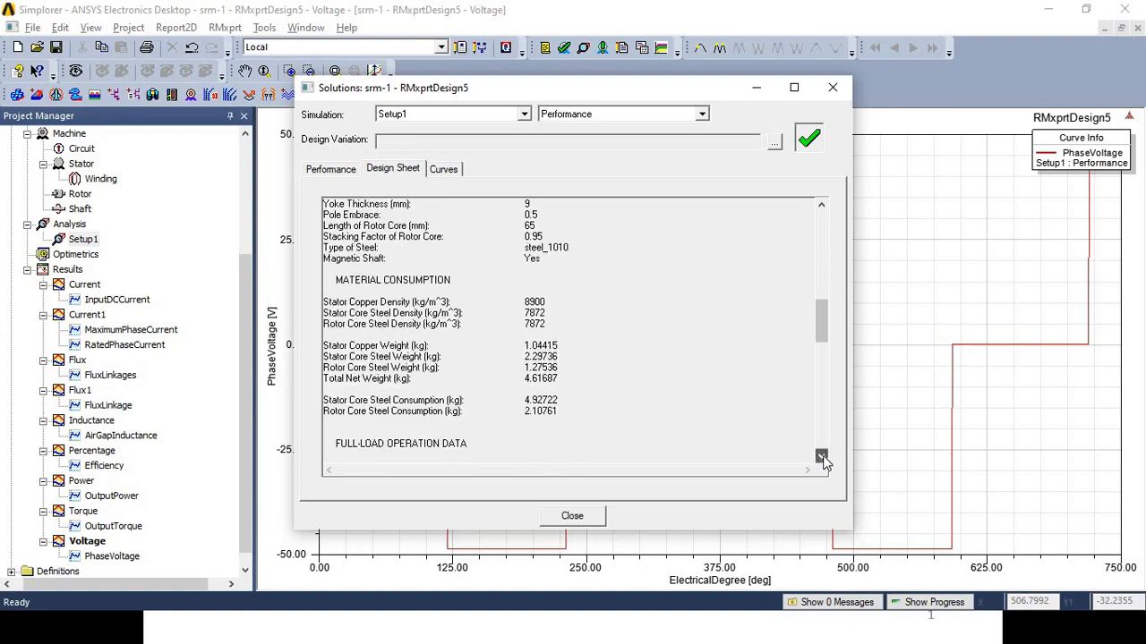
{"action": "left_click", "coordinate": [821, 457]}
{"action": "left_click", "coordinate": [821, 457]}
{"action": "left_click", "coordinate": [821, 457]}
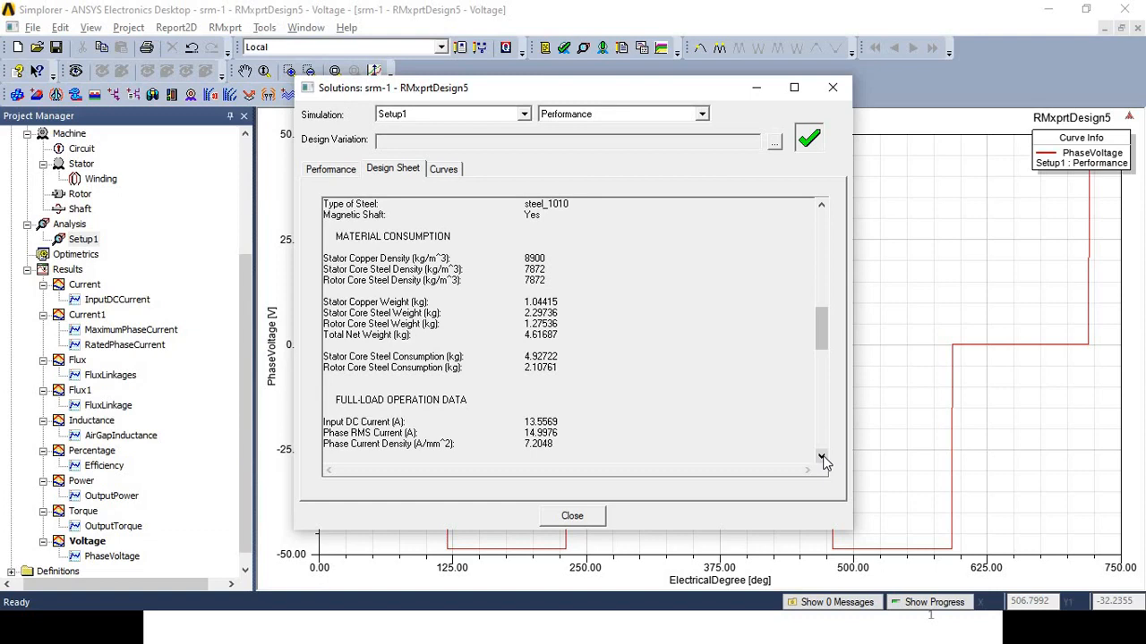
Step: Review the Full-Load Operation Data in the design sheet, from input current and losses through maximum output power
{"action": "left_click", "coordinate": [821, 457]}
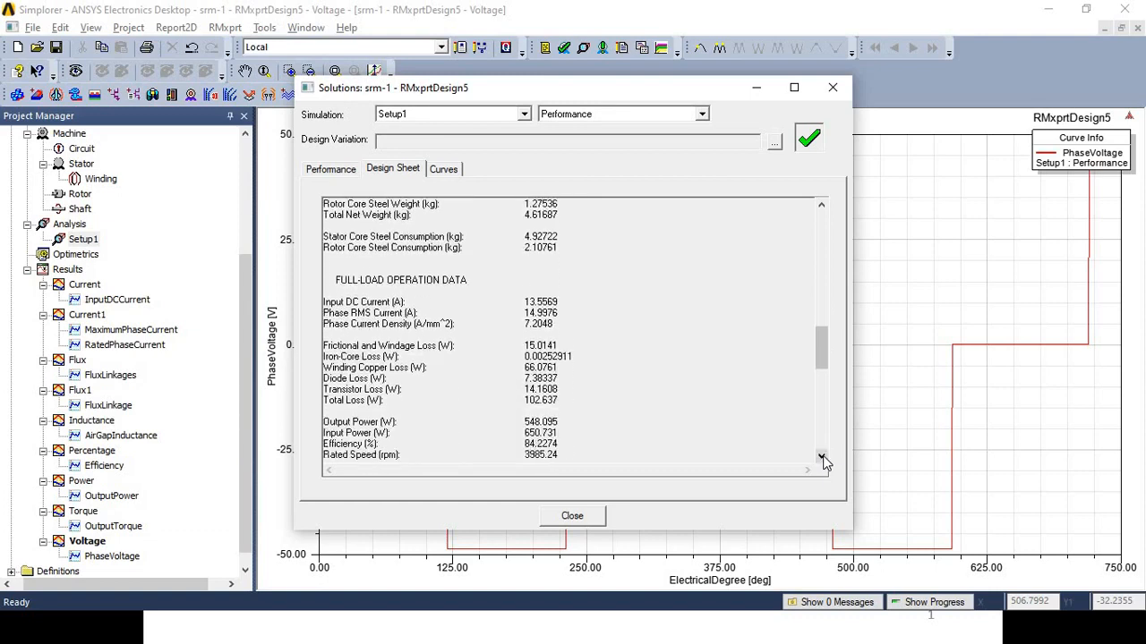
{"action": "left_click", "coordinate": [824, 459]}
{"action": "left_click", "coordinate": [824, 459]}
{"action": "left_click", "coordinate": [823, 459]}
{"action": "left_click", "coordinate": [823, 459]}
{"action": "left_click", "coordinate": [823, 460]}
{"action": "left_click", "coordinate": [823, 459]}
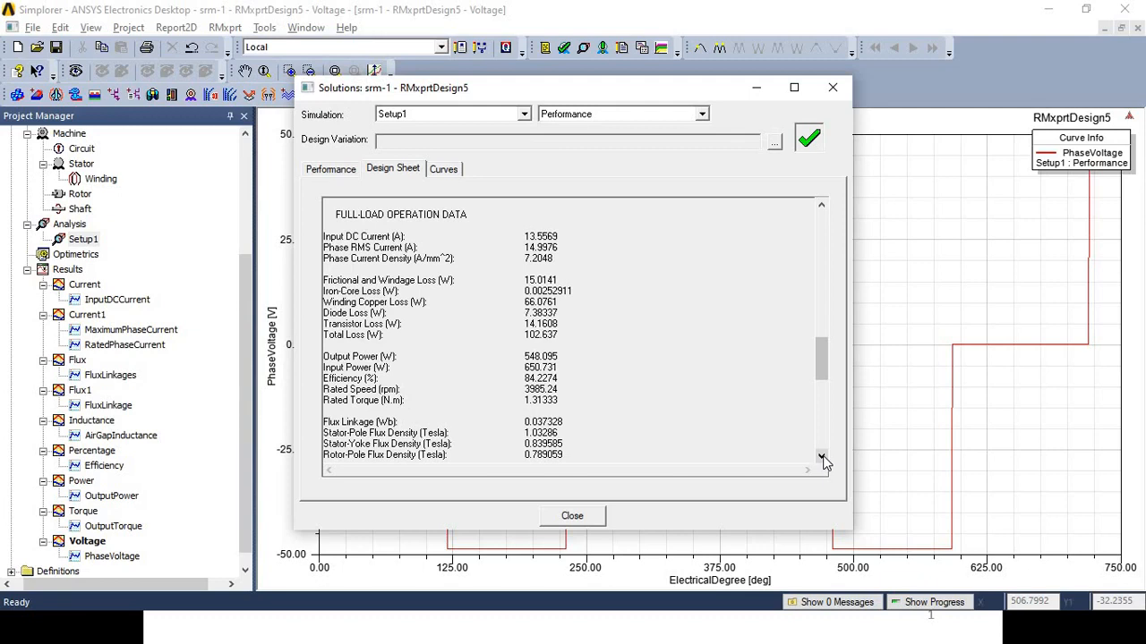
{"action": "left_click", "coordinate": [821, 456]}
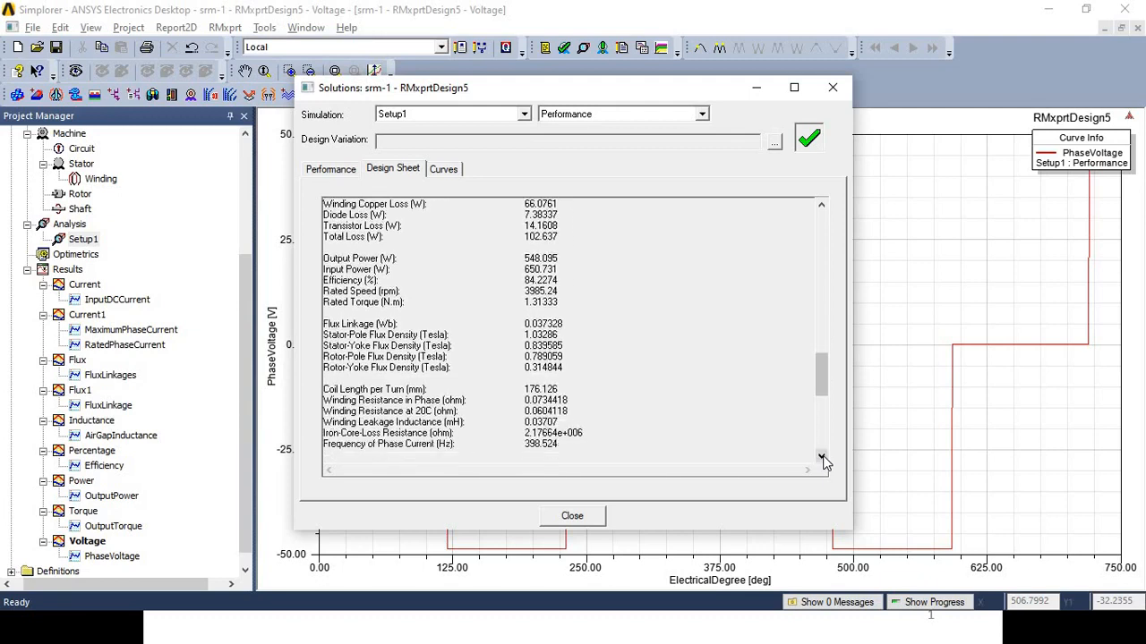
{"action": "left_click", "coordinate": [821, 456]}
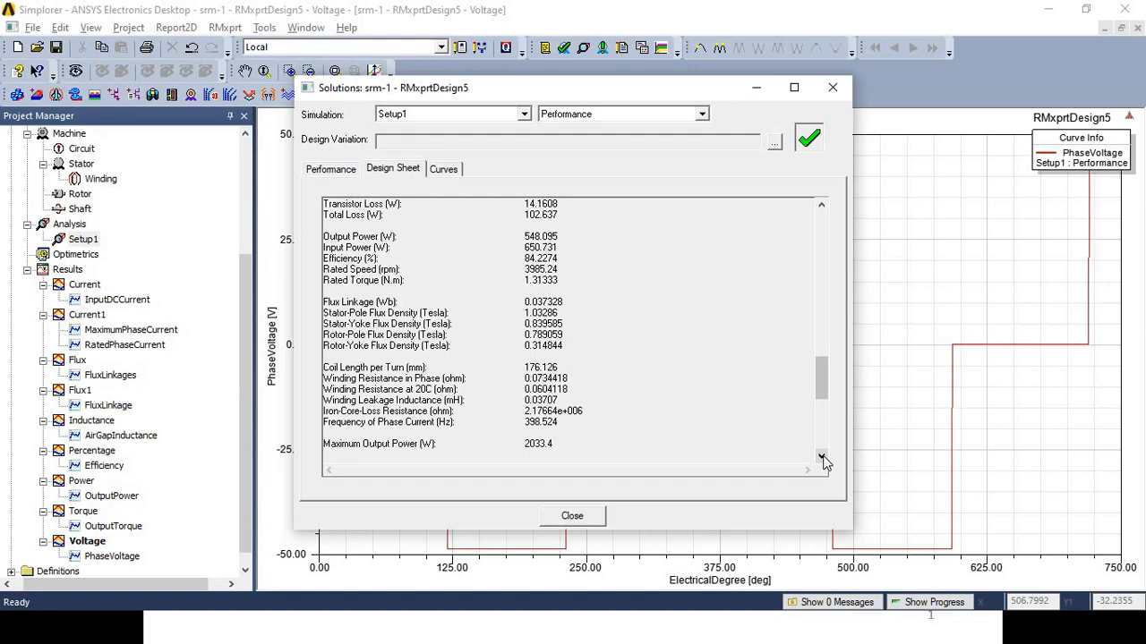
{"action": "left_click", "coordinate": [822, 458]}
{"action": "left_click", "coordinate": [822, 458]}
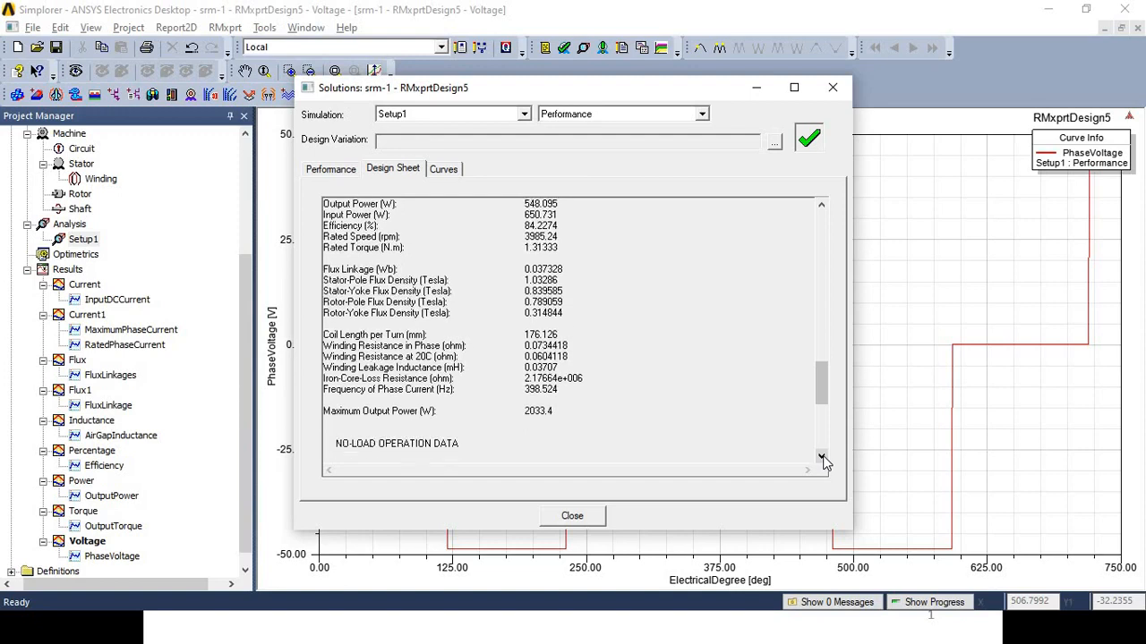
Step: Review the No-Load Operation Data and Start Operation Data in the design sheet
{"action": "left_click", "coordinate": [822, 457]}
{"action": "left_click", "coordinate": [822, 458]}
{"action": "left_click", "coordinate": [821, 458]}
{"action": "left_click", "coordinate": [822, 457]}
{"action": "left_click", "coordinate": [822, 458]}
{"action": "left_click", "coordinate": [822, 458]}
{"action": "left_click", "coordinate": [821, 457]}
{"action": "left_click", "coordinate": [821, 458]}
{"action": "left_click", "coordinate": [821, 457]}
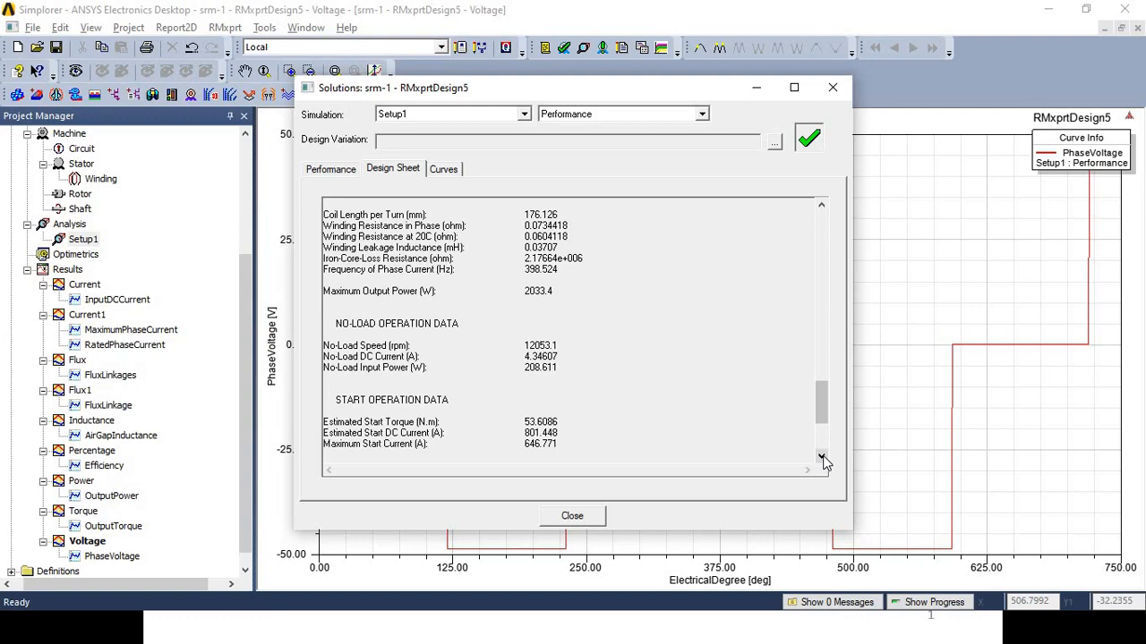
{"action": "left_click", "coordinate": [821, 457]}
{"action": "left_click", "coordinate": [822, 457]}
{"action": "left_click", "coordinate": [822, 457]}
{"action": "left_click", "coordinate": [822, 457]}
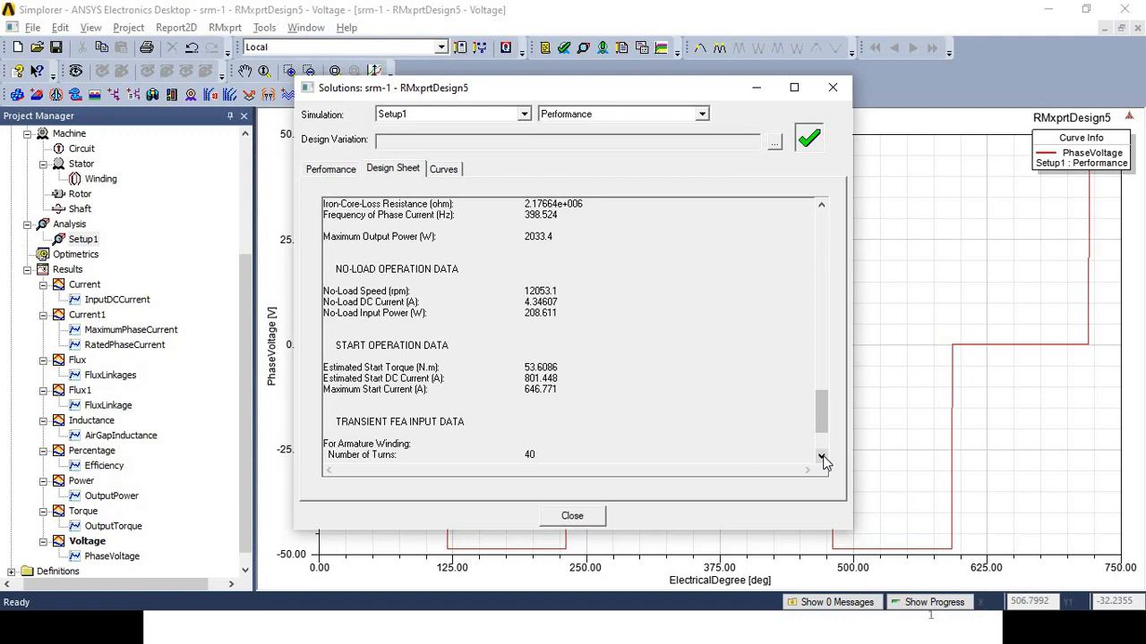
Step: Read the Transient FEA Input Data at the end of the design sheet
{"action": "left_click", "coordinate": [823, 457]}
{"action": "left_click", "coordinate": [822, 457]}
{"action": "left_click", "coordinate": [823, 457]}
{"action": "left_click", "coordinate": [822, 457]}
{"action": "left_click", "coordinate": [823, 457]}
{"action": "left_click", "coordinate": [822, 457]}
{"action": "left_click", "coordinate": [822, 458]}
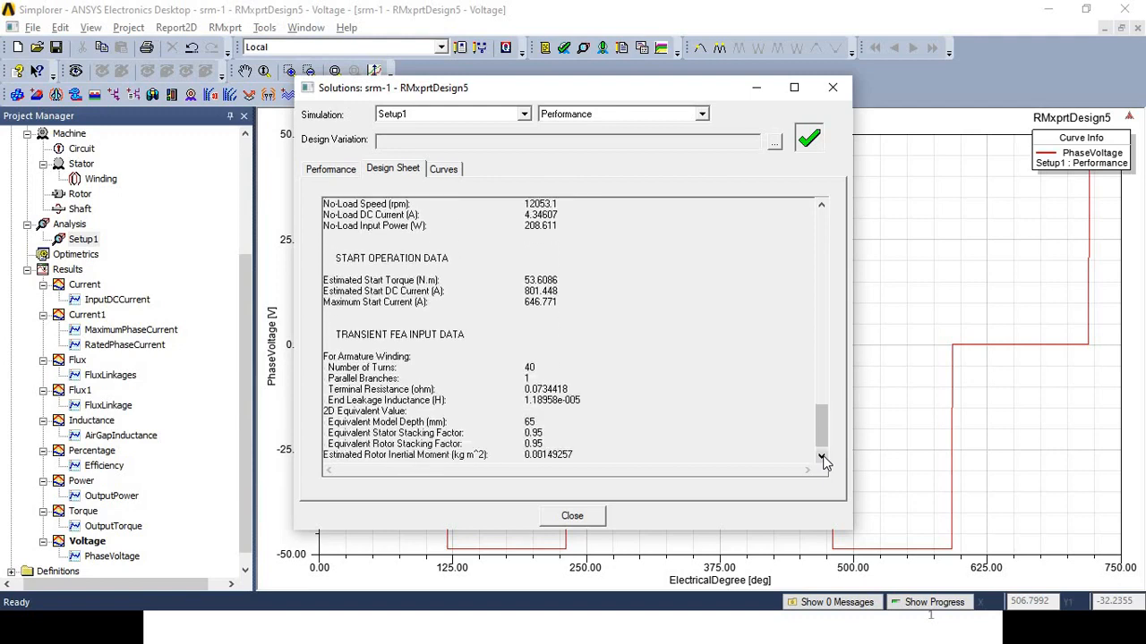
{"action": "left_click", "coordinate": [822, 457]}
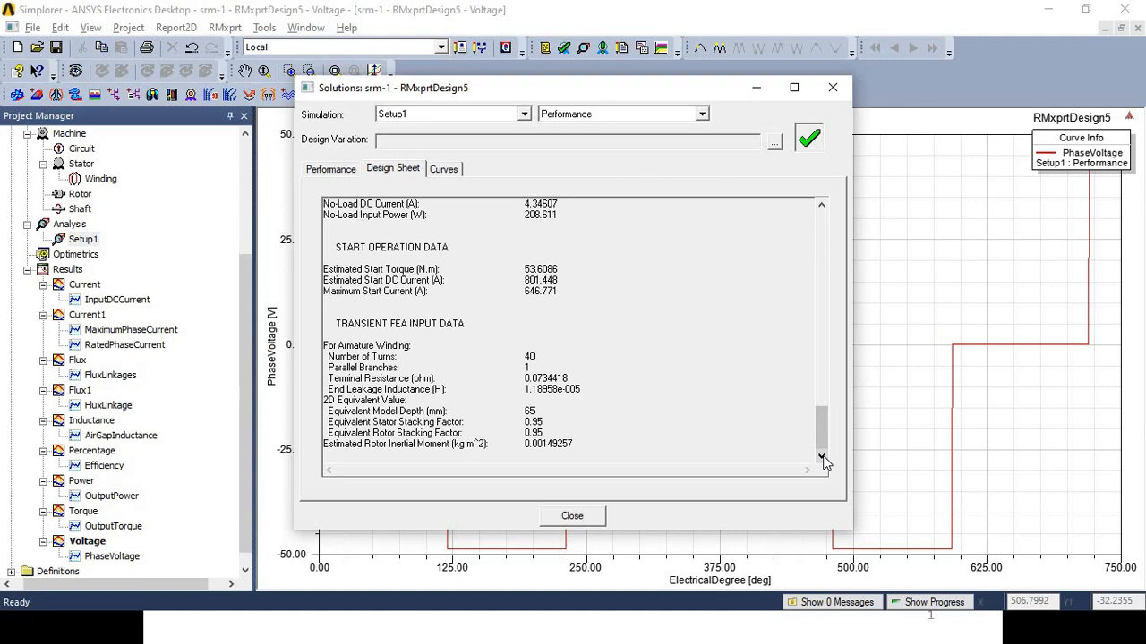
Step: Display the Flux Linkage vs Current at Various Positions curves in the solution results
{"action": "left_click", "coordinate": [442, 170]}
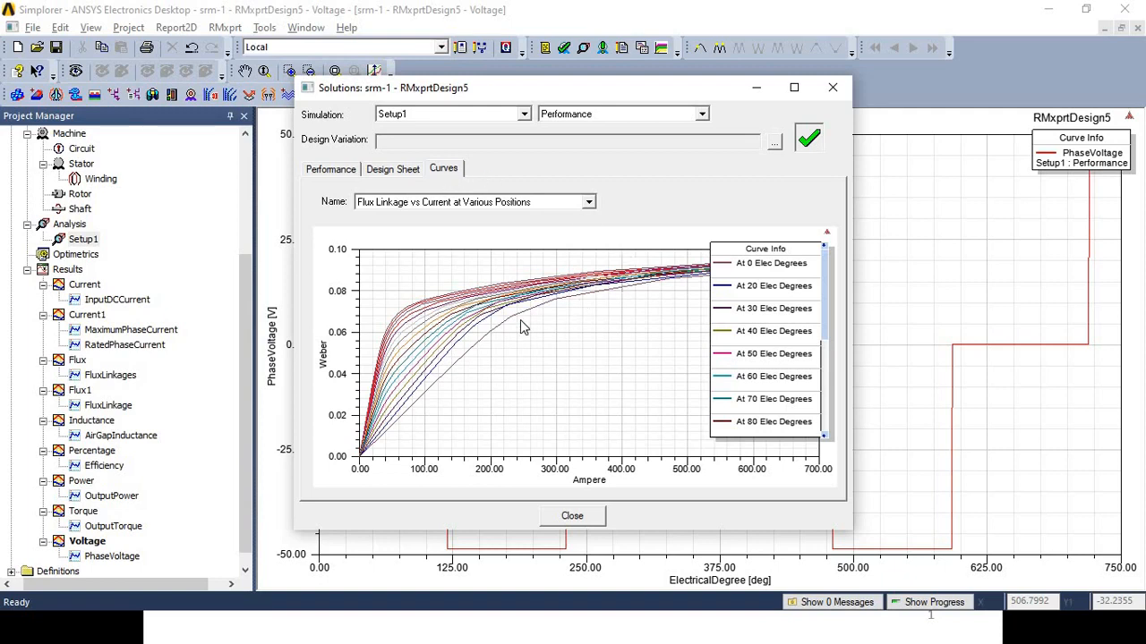
{"action": "left_click", "coordinate": [588, 203]}
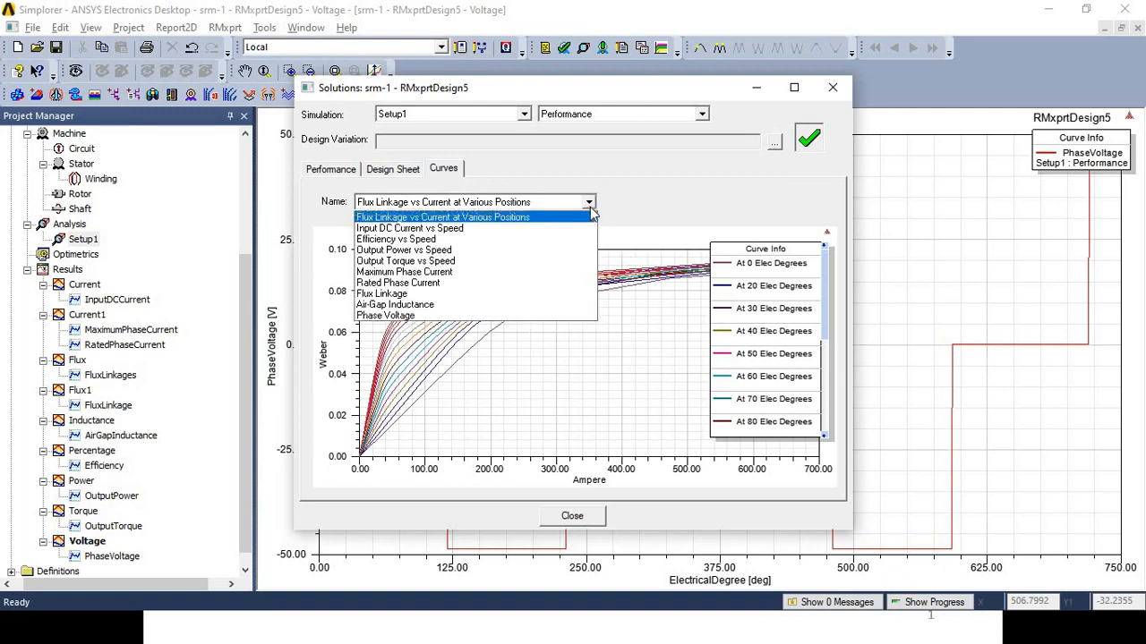
{"action": "left_click", "coordinate": [537, 219]}
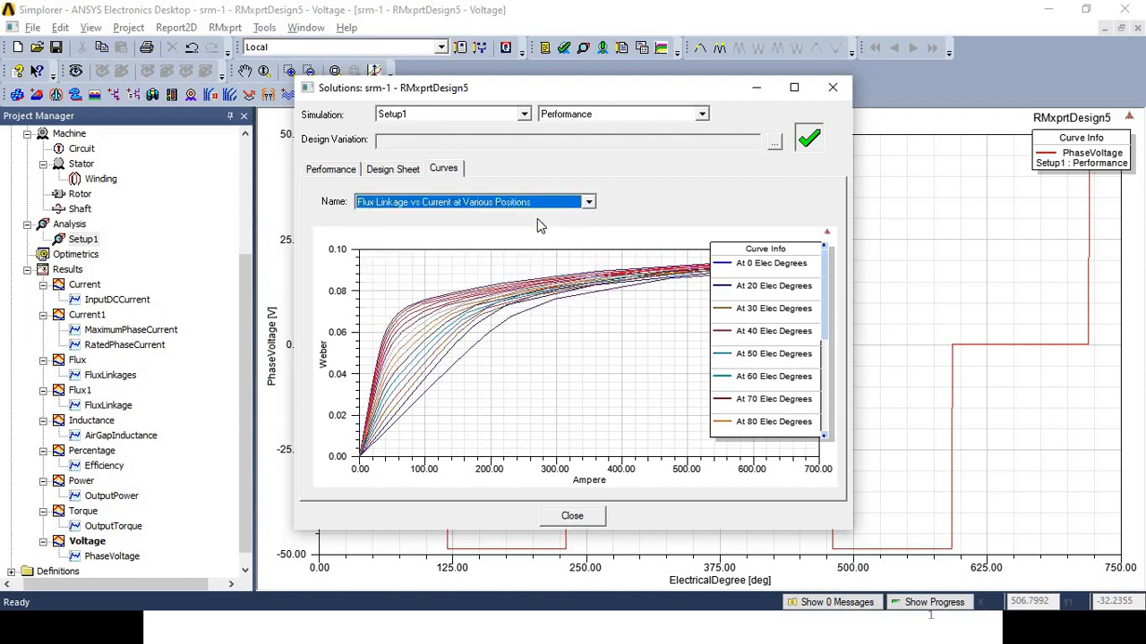
{"action": "right_click", "coordinate": [495, 358]}
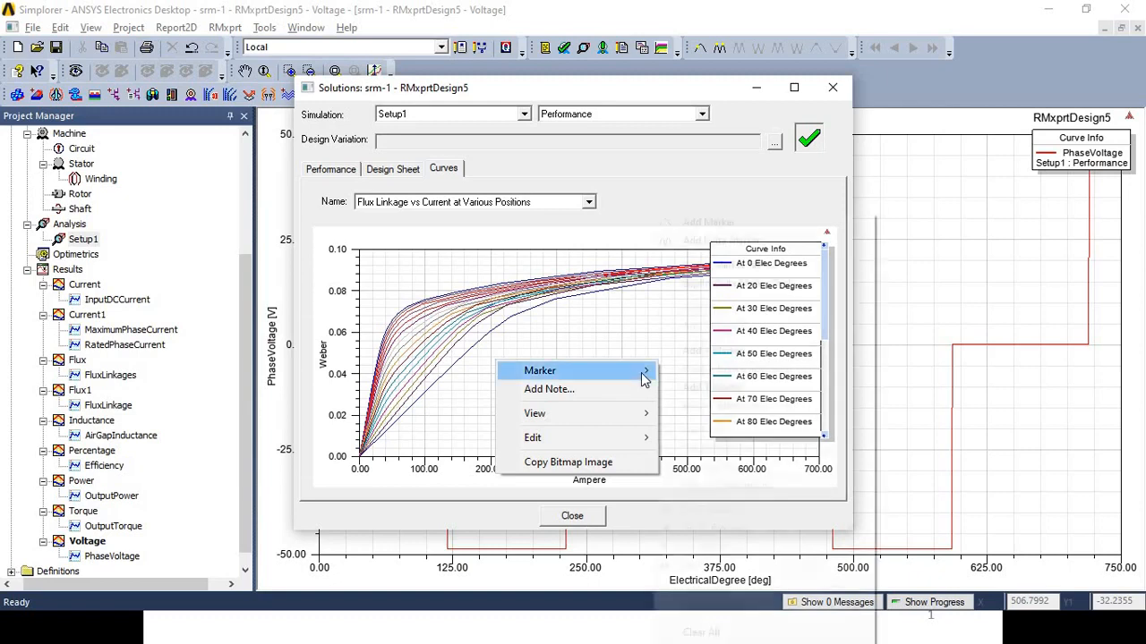
{"action": "mouse_move", "coordinate": [643, 374]}
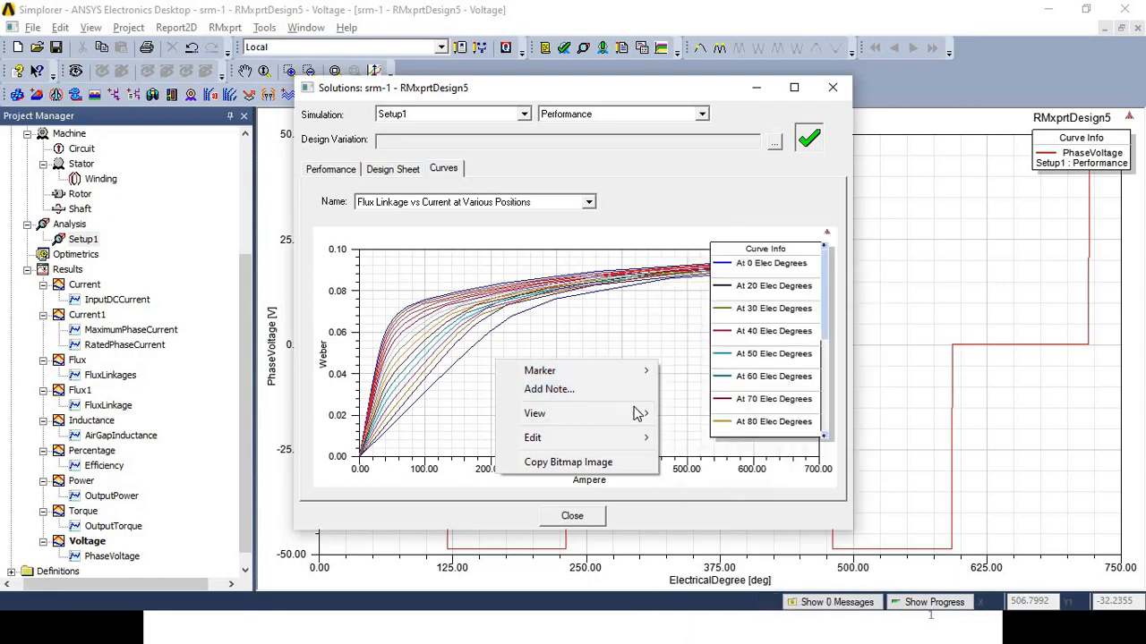
{"action": "mouse_move", "coordinate": [639, 413]}
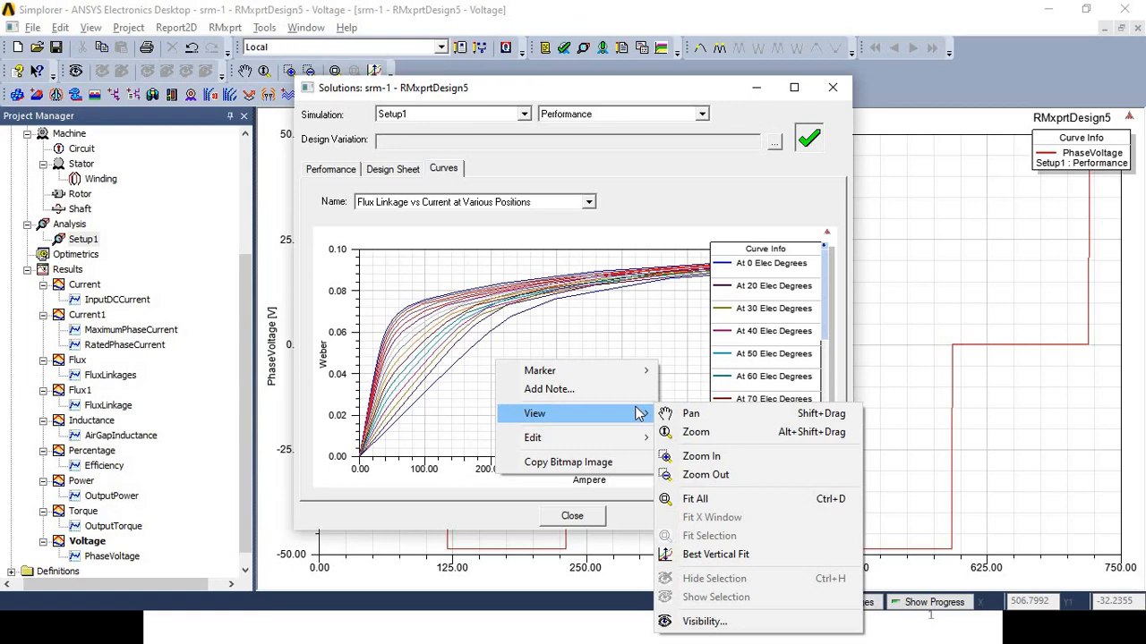
{"action": "mouse_move", "coordinate": [606, 445]}
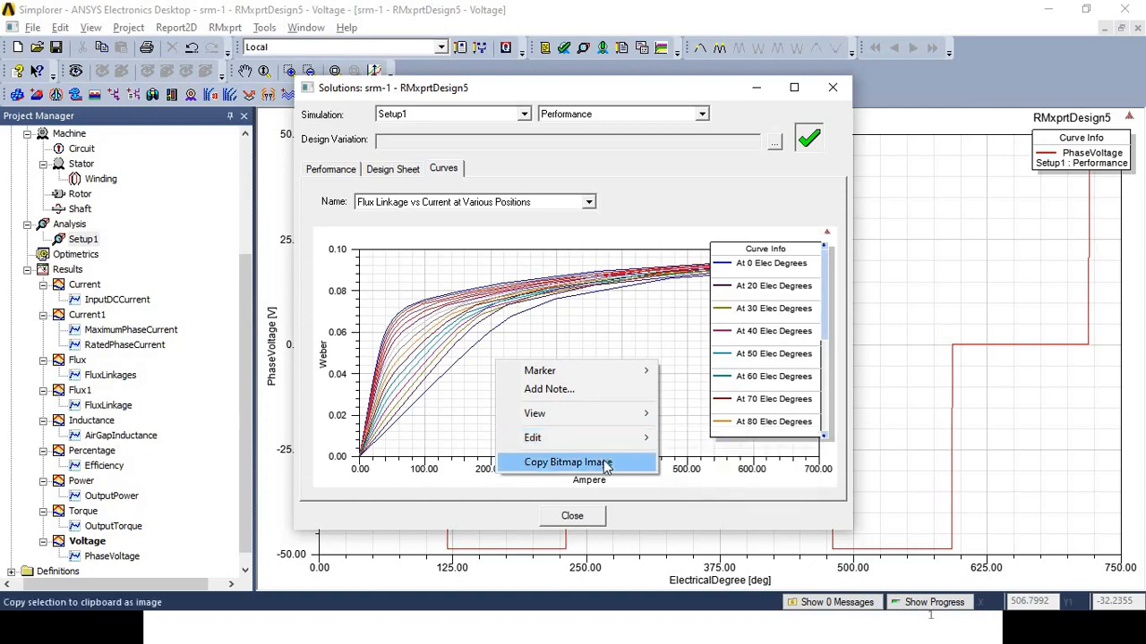
{"action": "left_click", "coordinate": [636, 302]}
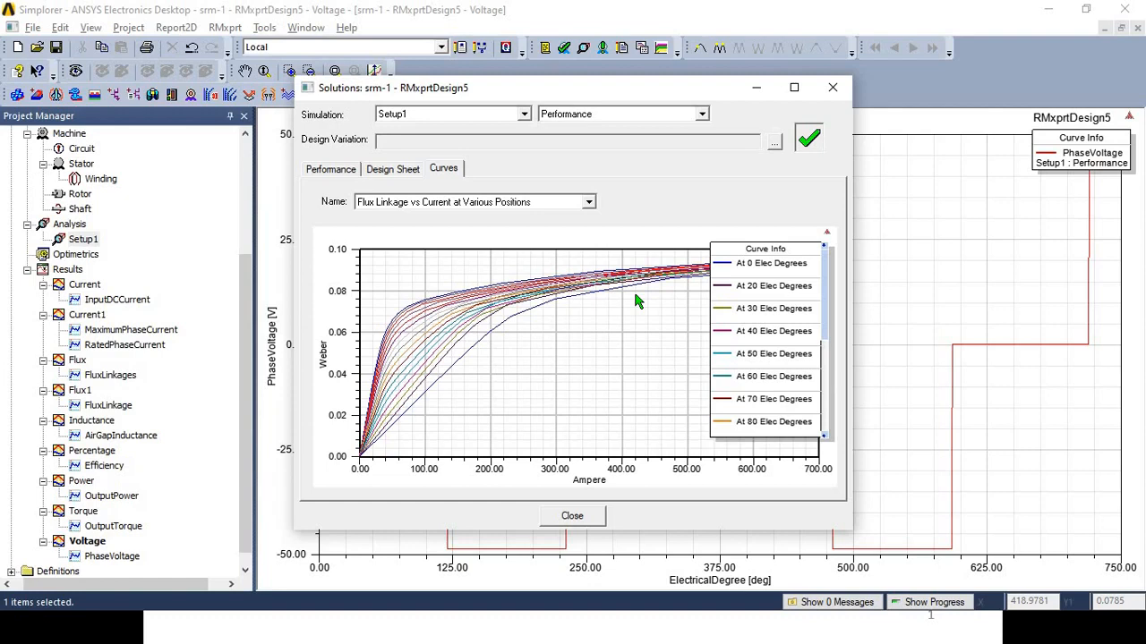
Step: View the Input DC Current vs Speed curve and the Efficiency vs Speed curve
{"action": "left_click", "coordinate": [588, 202]}
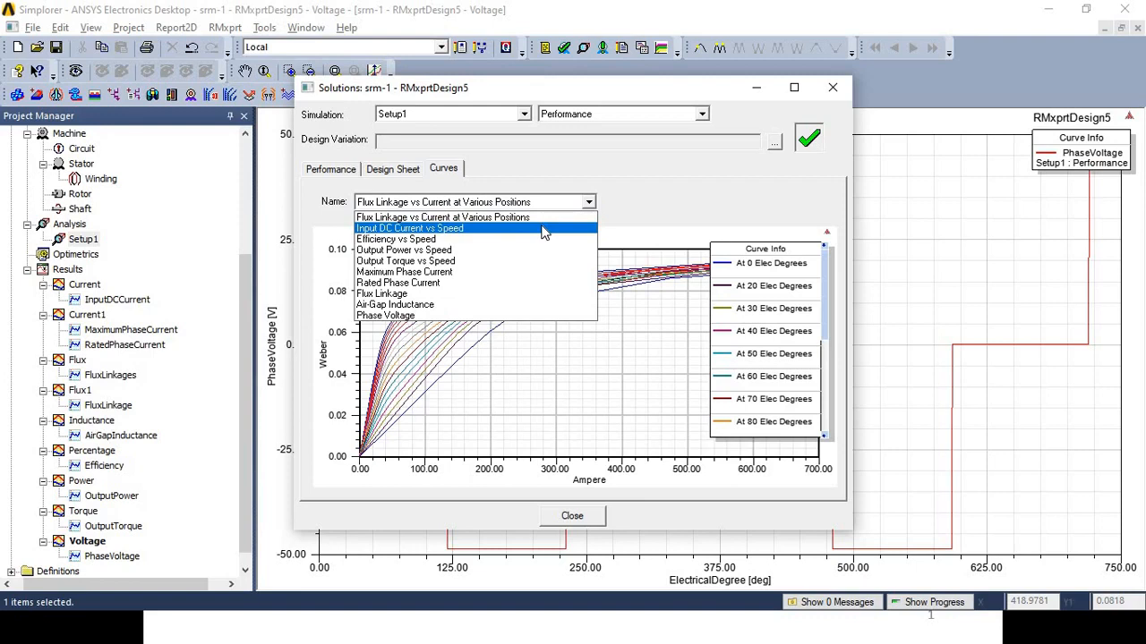
{"action": "left_click", "coordinate": [544, 229]}
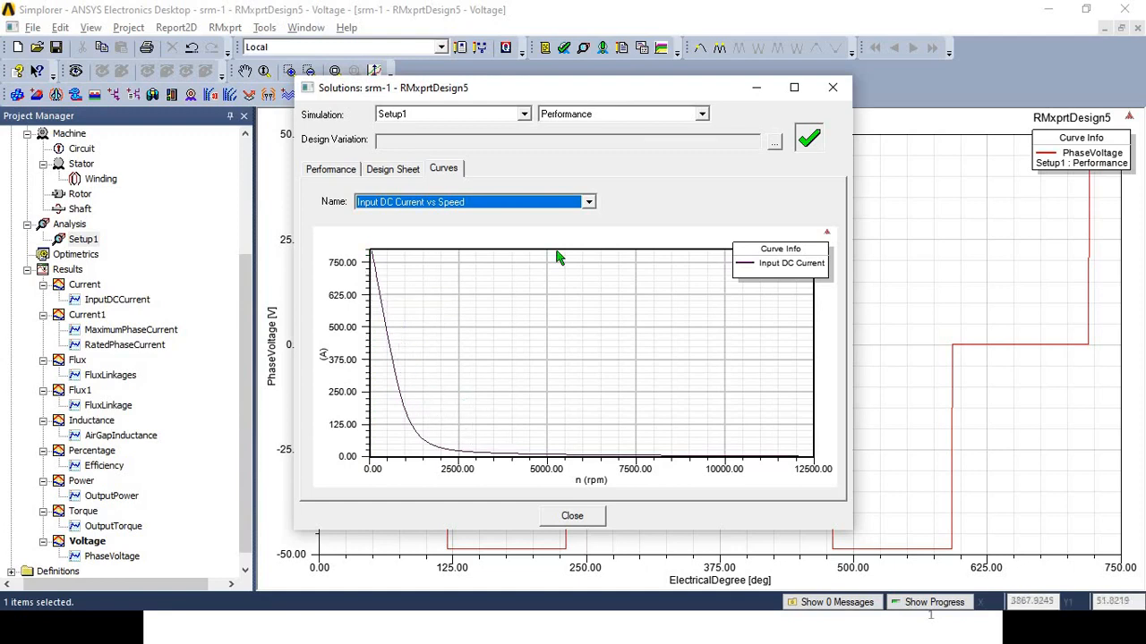
{"action": "left_click", "coordinate": [589, 203]}
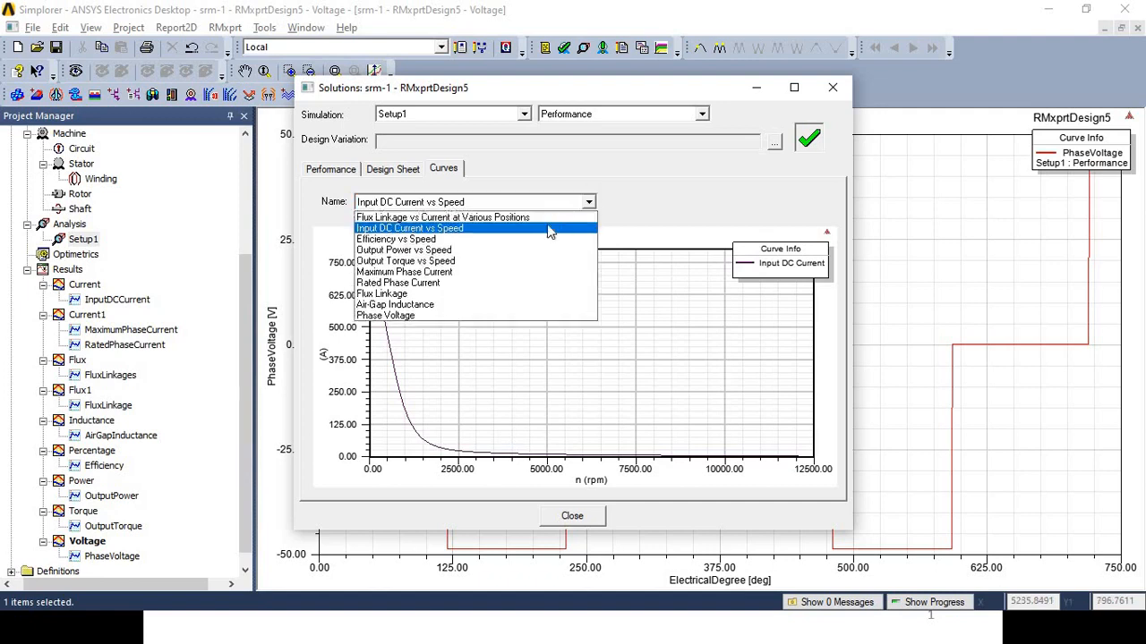
{"action": "left_click", "coordinate": [538, 239]}
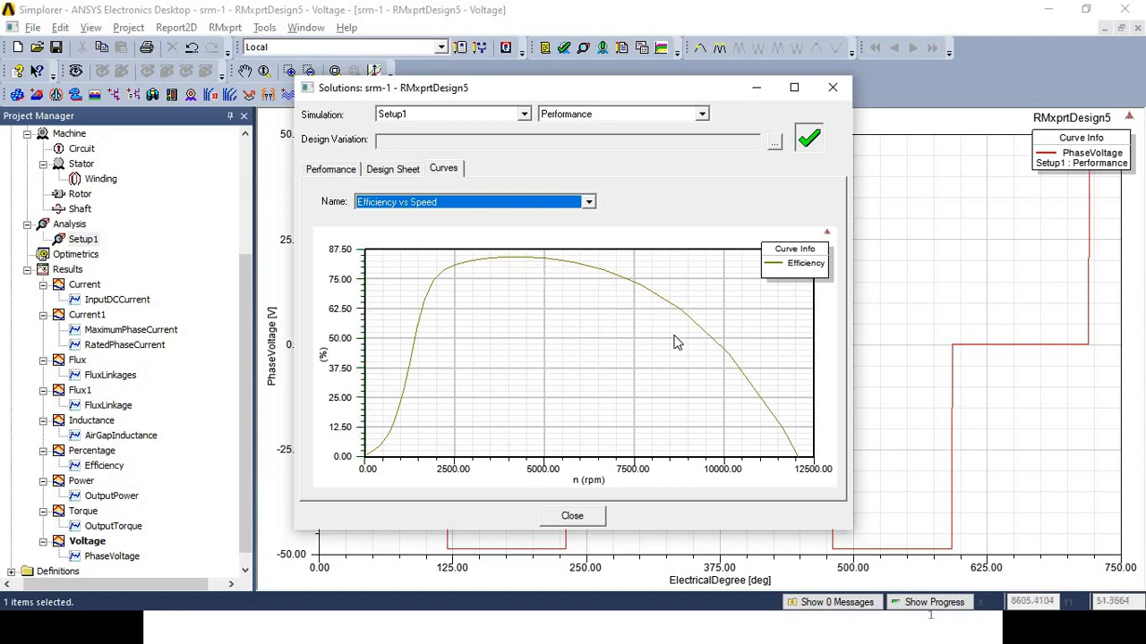
Step: View the Output Power vs Speed curve and the Output Torque vs Speed curve
{"action": "left_click", "coordinate": [588, 203]}
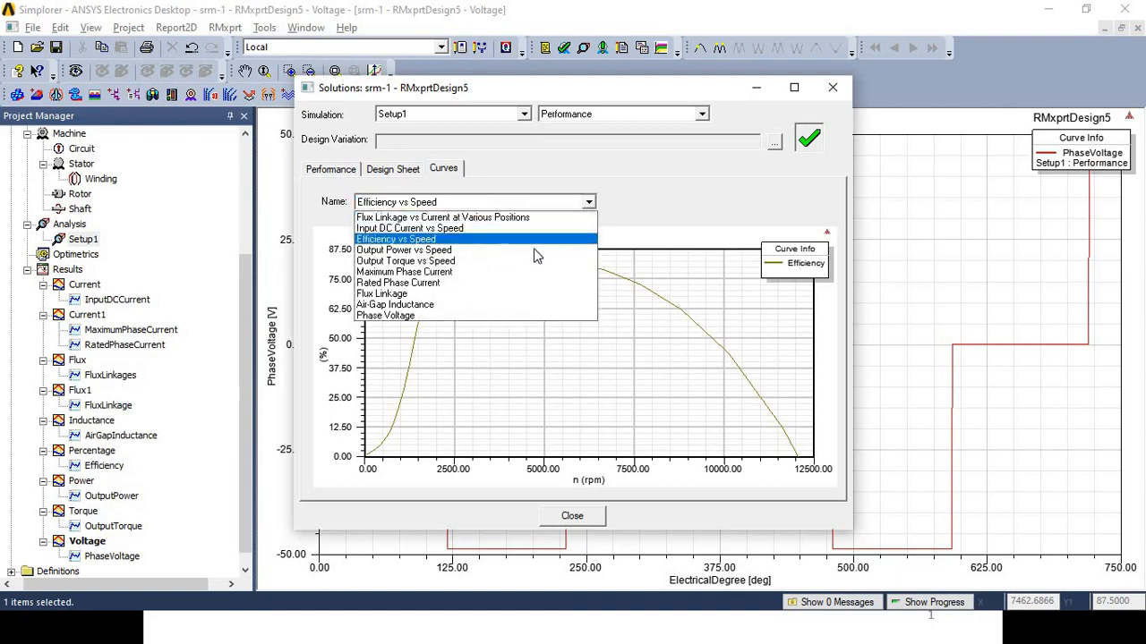
{"action": "left_click", "coordinate": [536, 251]}
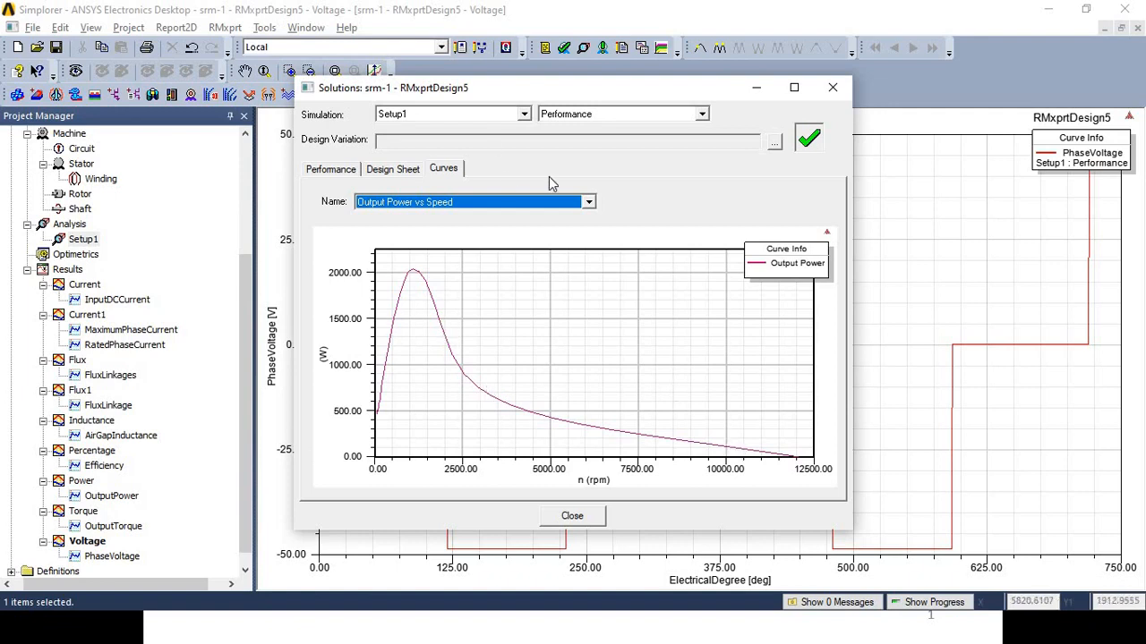
{"action": "left_click", "coordinate": [589, 204]}
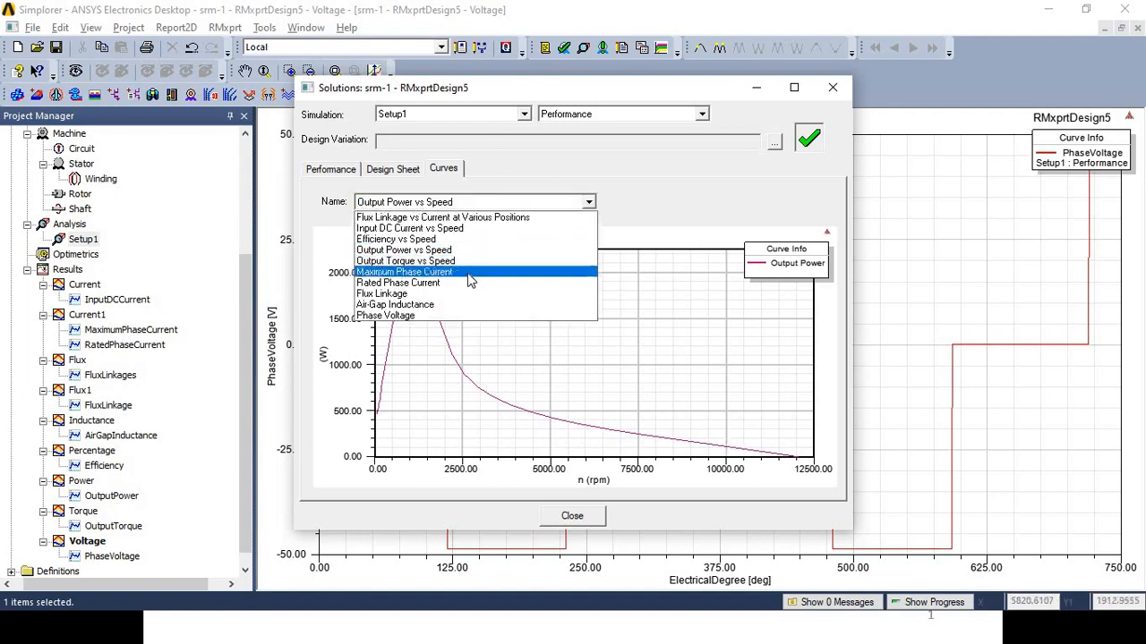
{"action": "left_click", "coordinate": [491, 261]}
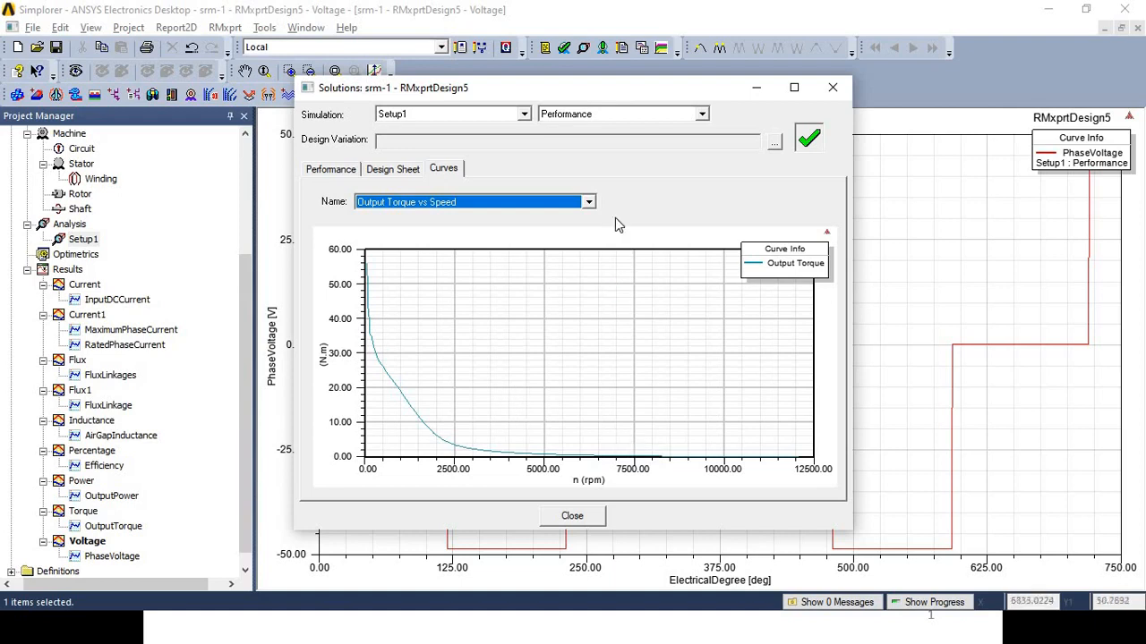
Step: View the Maximum Phase Current curve and the Rated Phase Current curve
{"action": "left_click", "coordinate": [591, 205]}
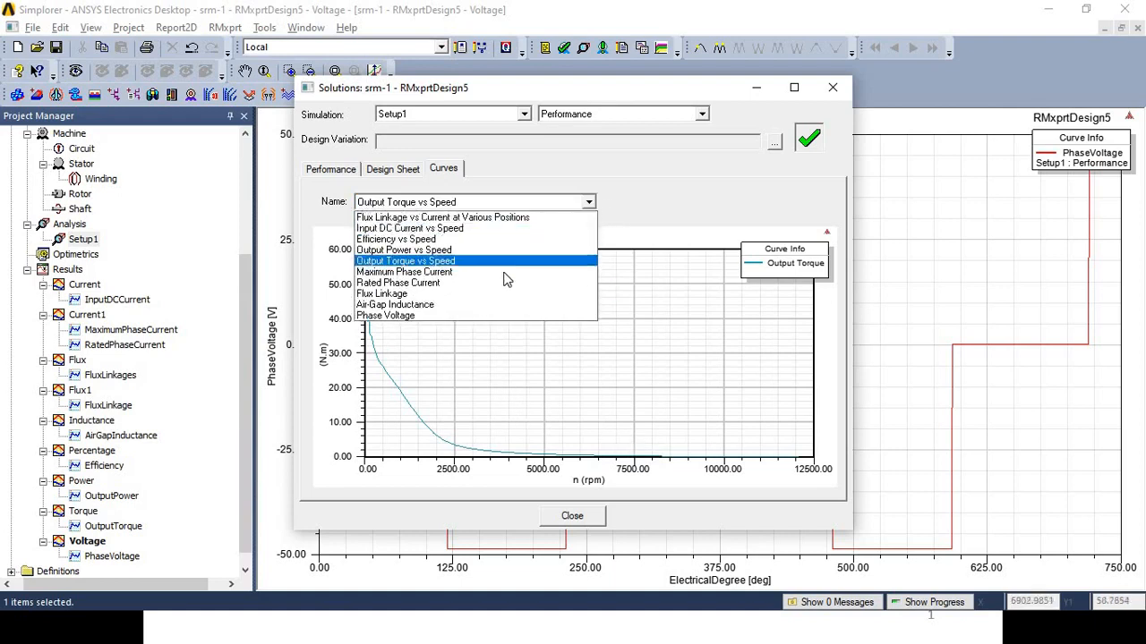
{"action": "left_click", "coordinate": [504, 272]}
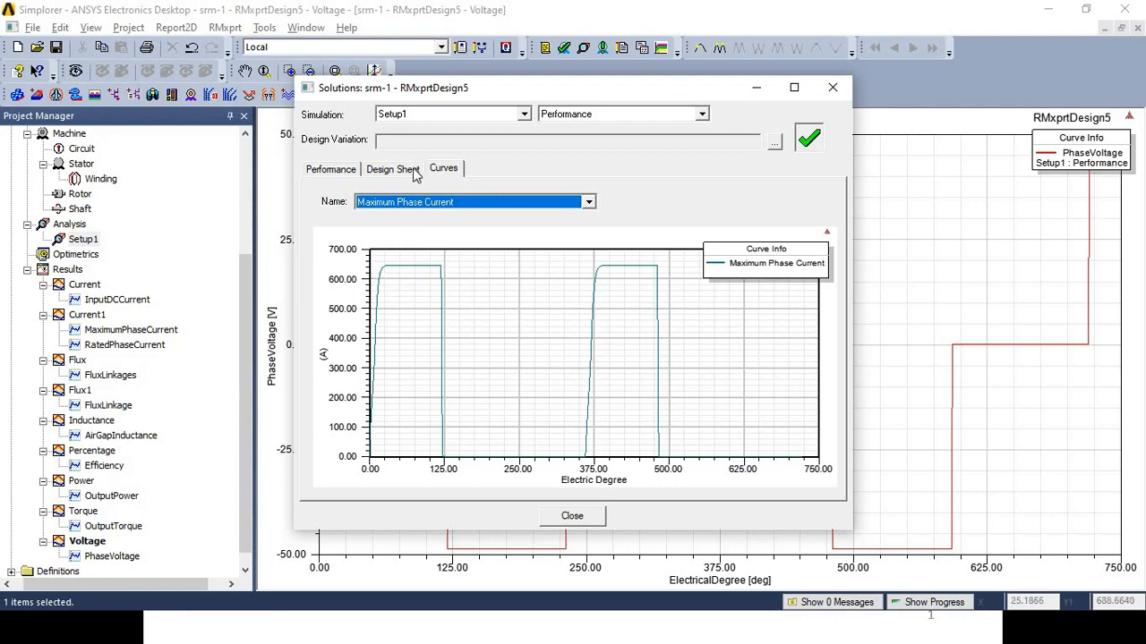
{"action": "left_click", "coordinate": [536, 202]}
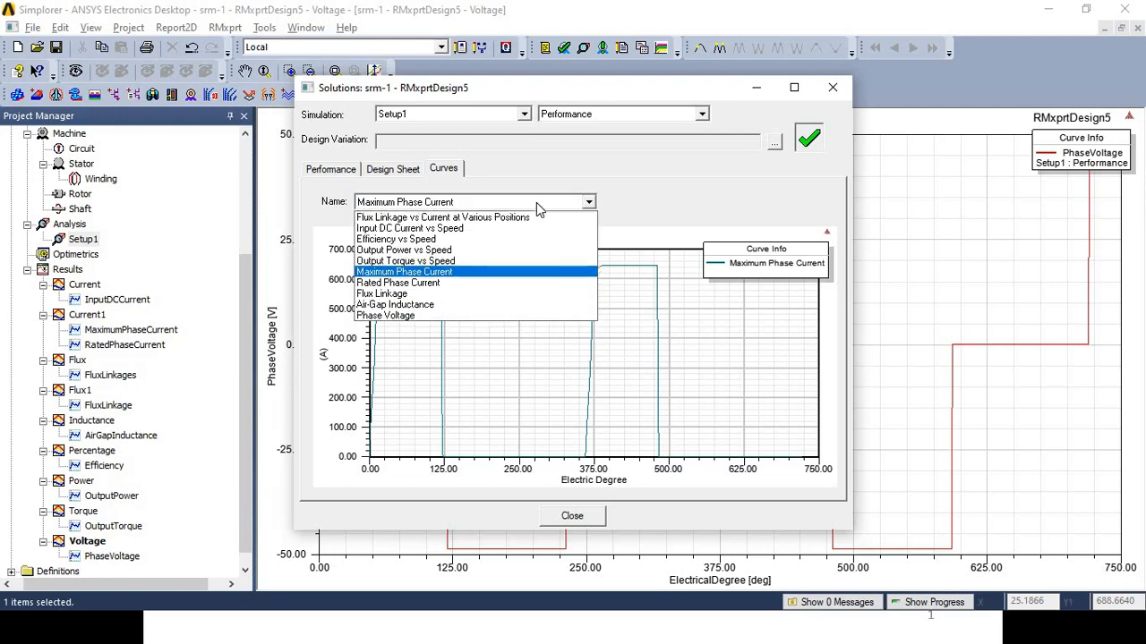
{"action": "left_click", "coordinate": [492, 285]}
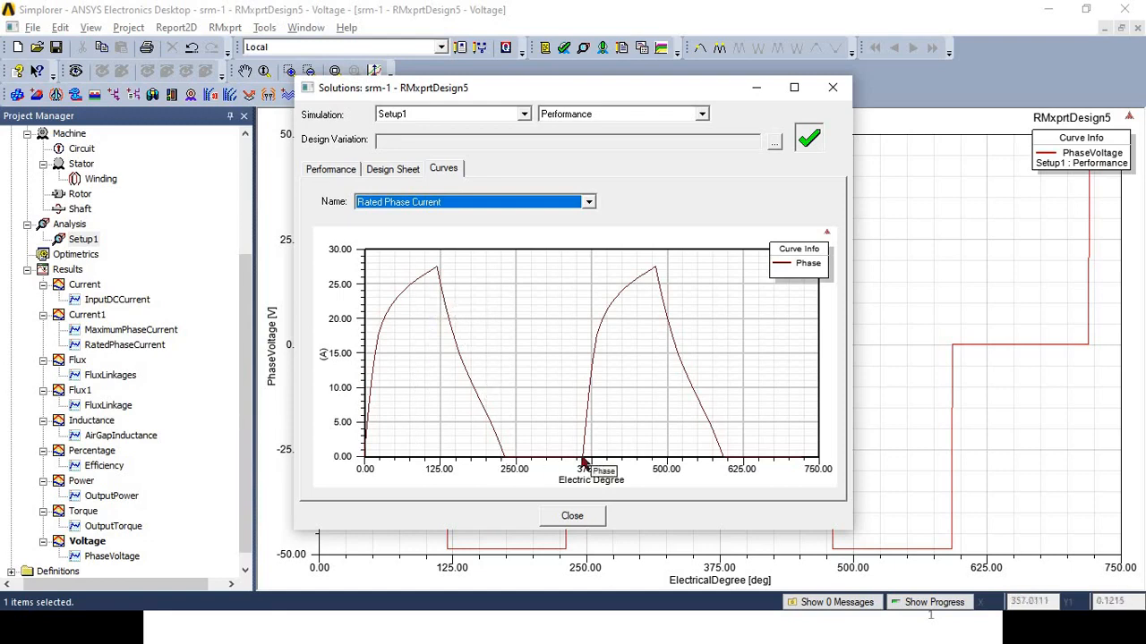
{"action": "left_click", "coordinate": [651, 269]}
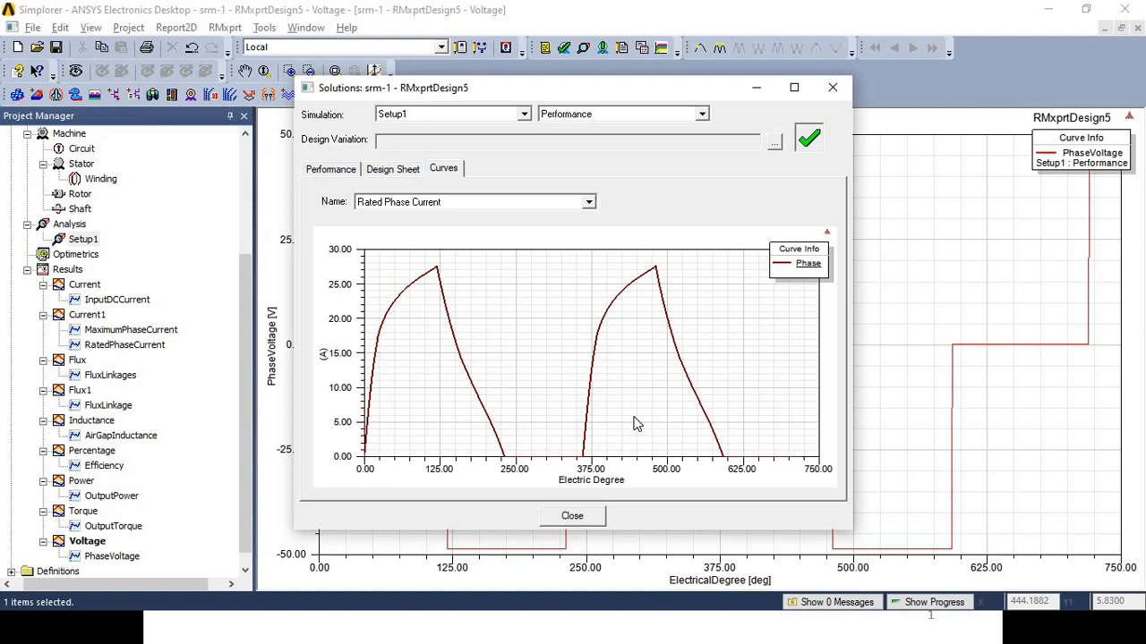
Step: View the Flux Linkage curve and the Air-Gap Inductance curve
{"action": "left_click", "coordinate": [589, 202]}
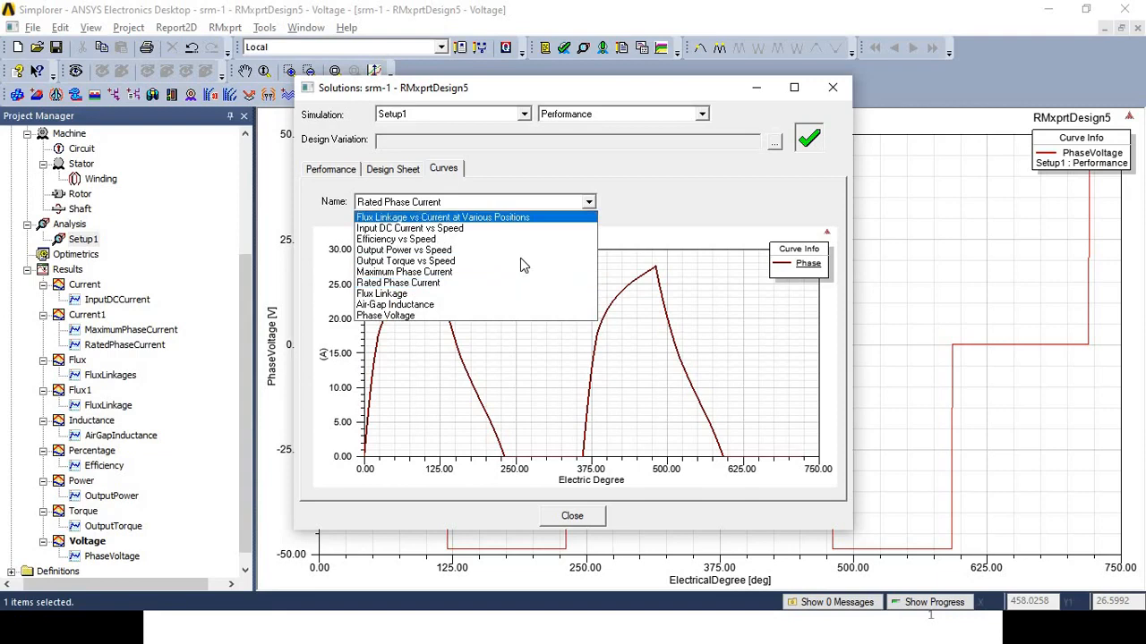
{"action": "left_click", "coordinate": [488, 294]}
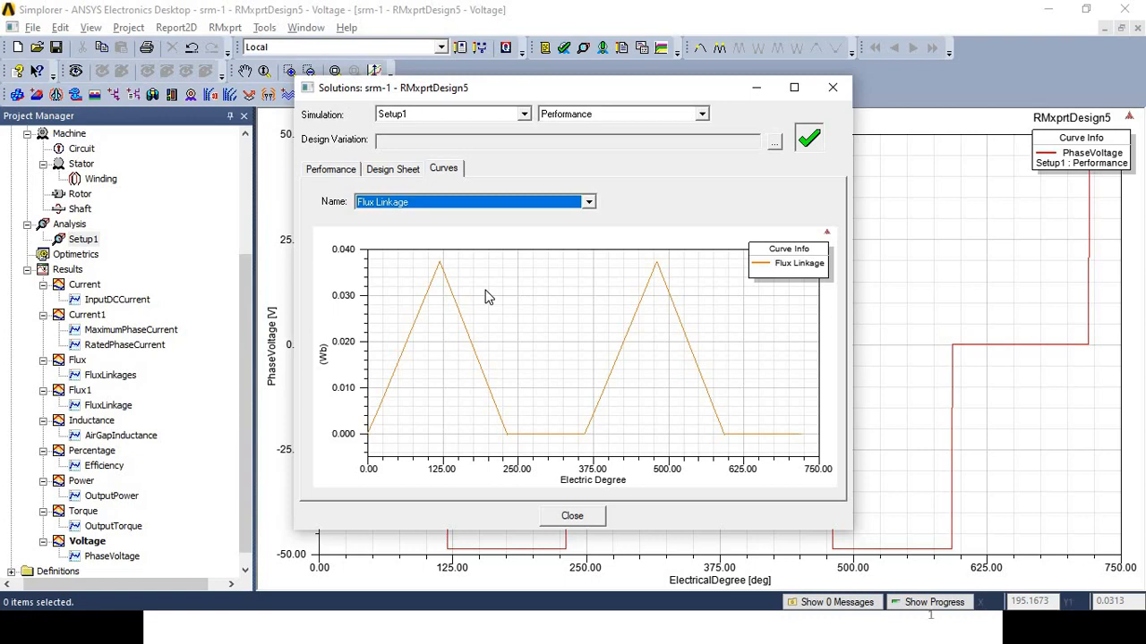
{"action": "left_click", "coordinate": [590, 201]}
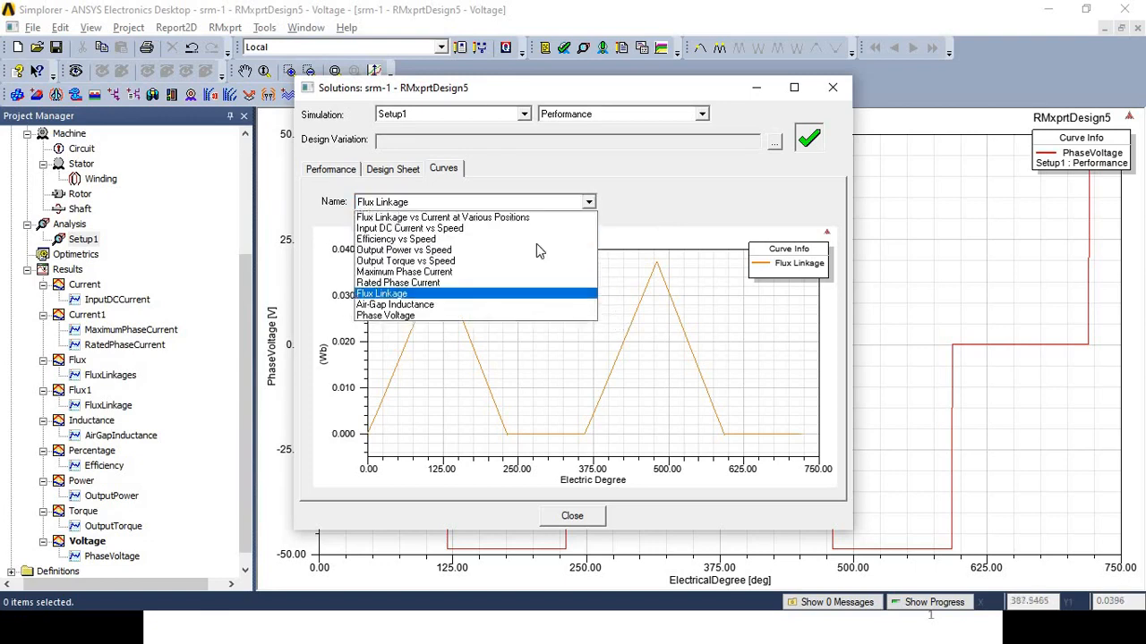
{"action": "left_click", "coordinate": [483, 305]}
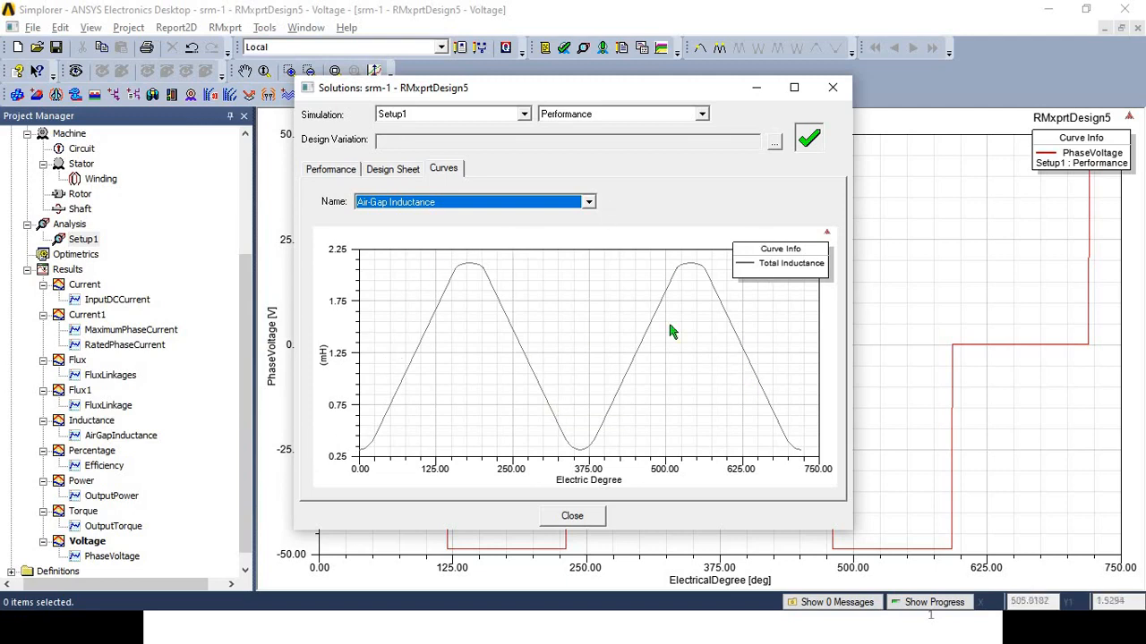
Step: View the Phase Voltage curve and close the solution results
{"action": "left_click", "coordinate": [589, 203]}
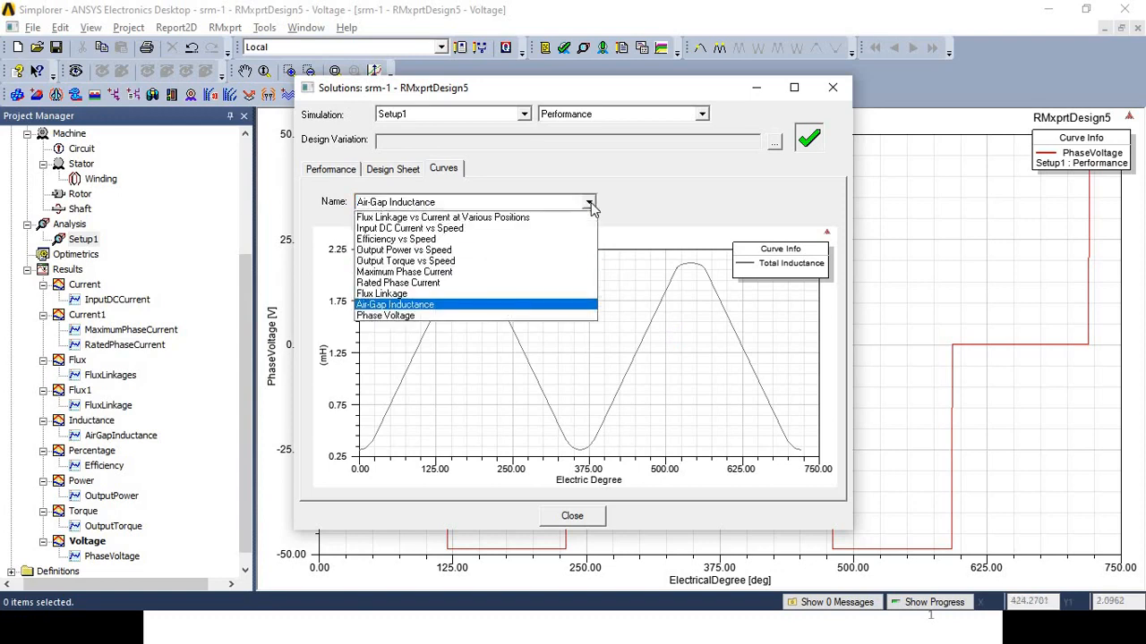
{"action": "left_click", "coordinate": [450, 317]}
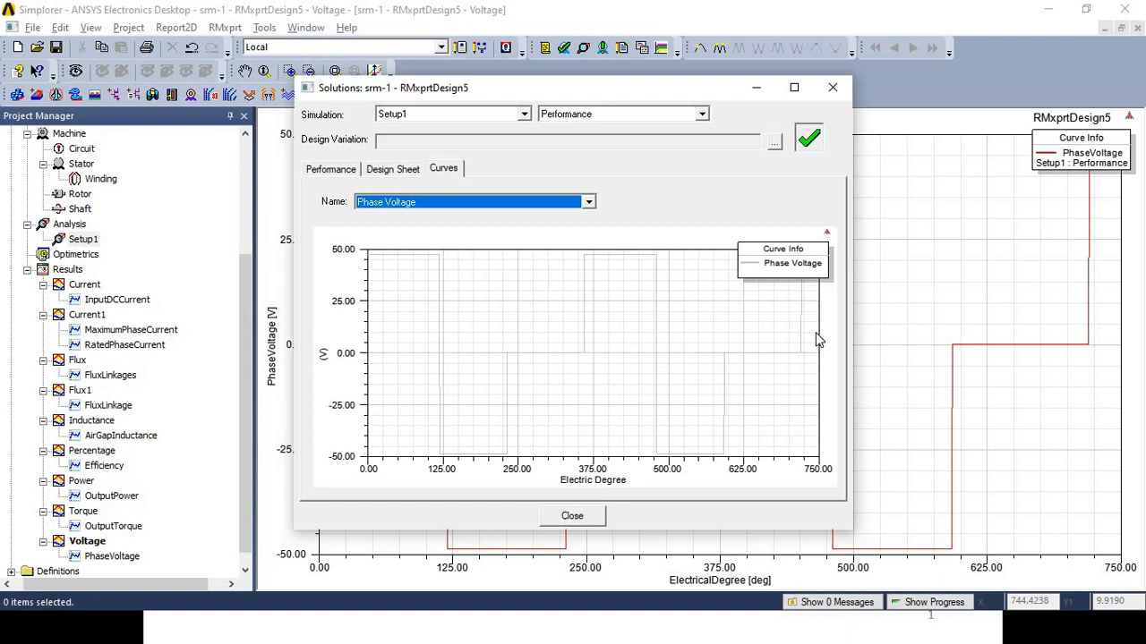
{"action": "left_click", "coordinate": [833, 89]}
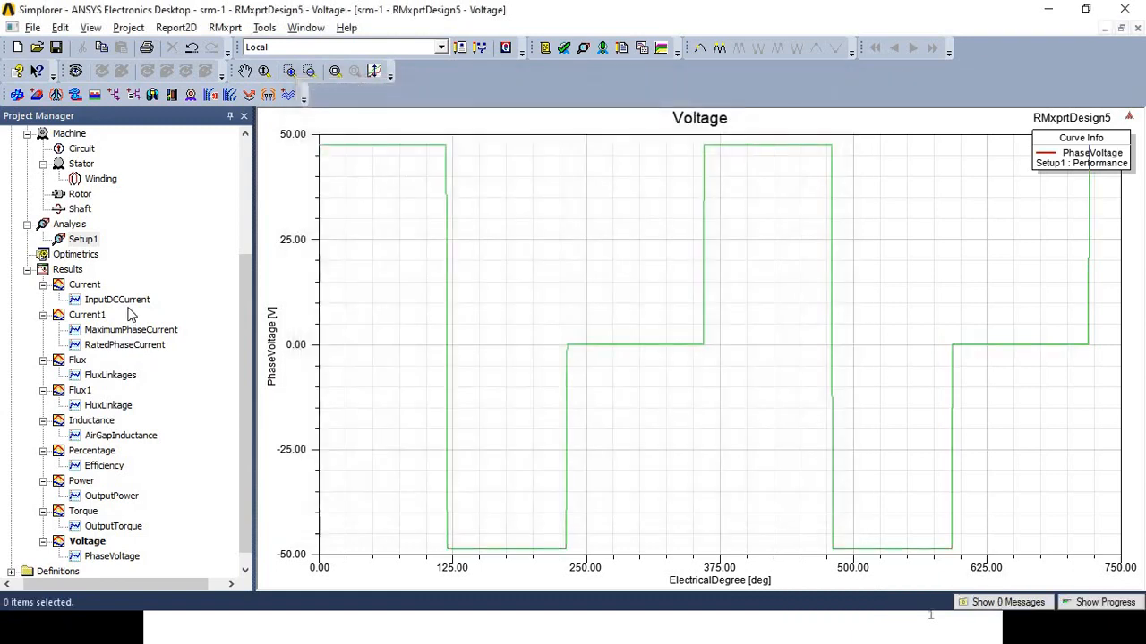
Step: Reopen Setup1's design sheet, skim it from General Data to the Transient FEA Input Data, and close it
{"action": "right_click", "coordinate": [83, 240]}
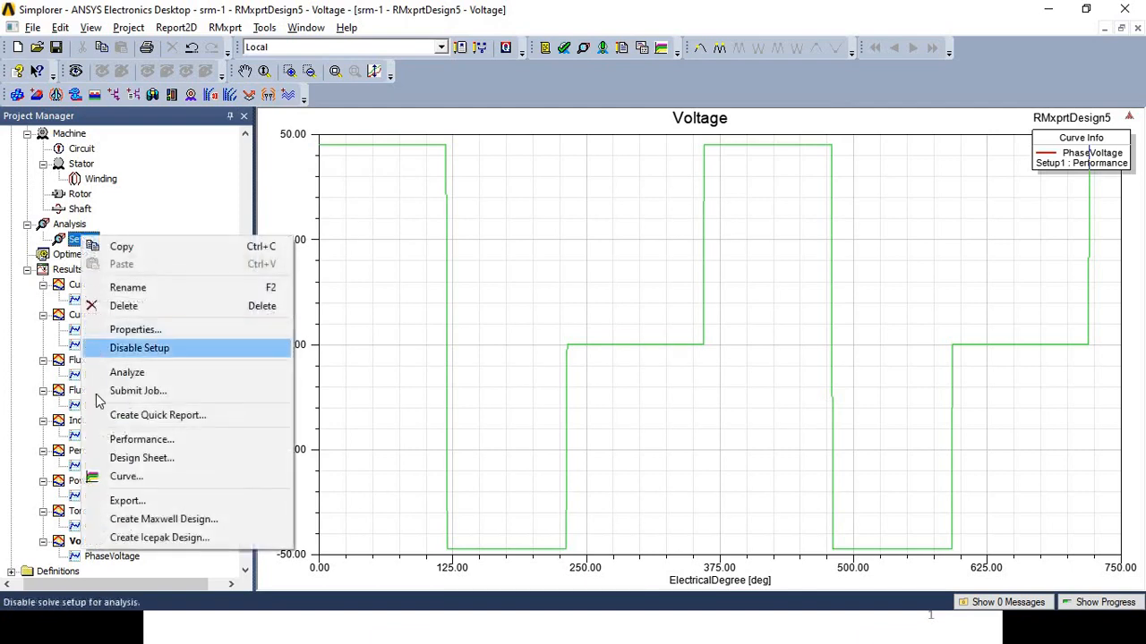
{"action": "left_click", "coordinate": [139, 458]}
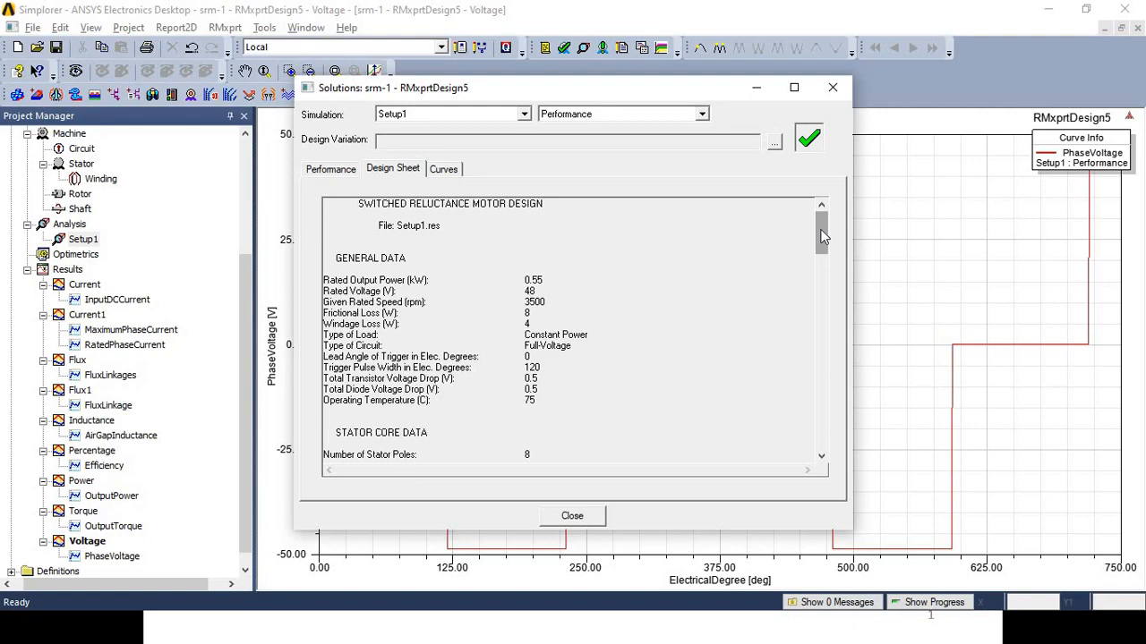
{"action": "left_click_drag", "start_coordinate": [820, 231], "coordinate": [827, 422]}
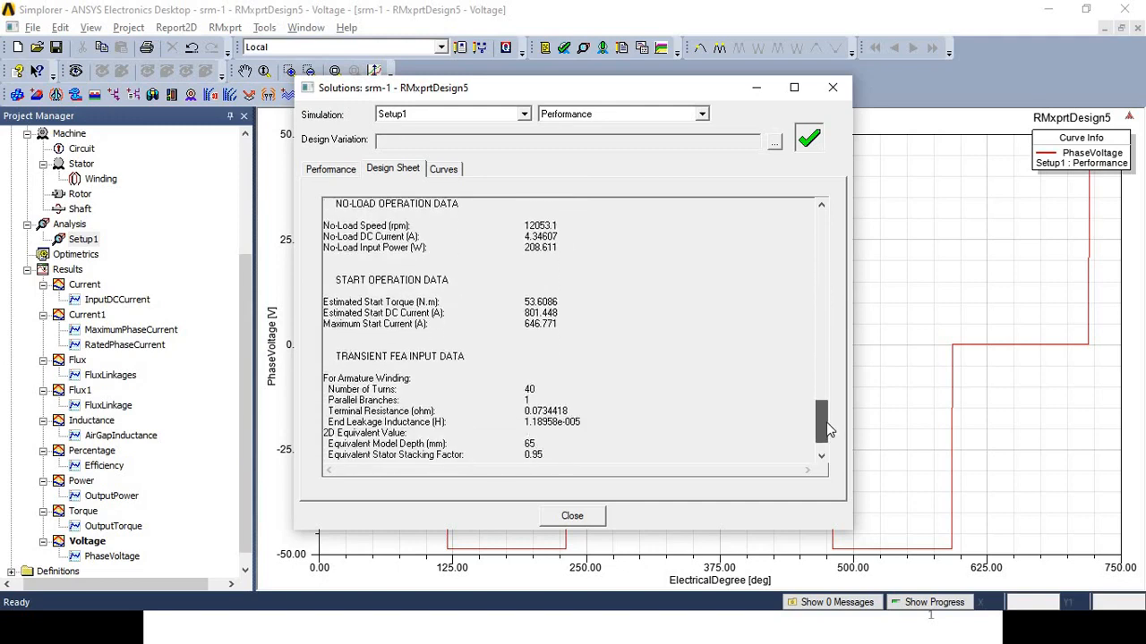
{"action": "left_click_drag", "start_coordinate": [827, 423], "coordinate": [828, 446]}
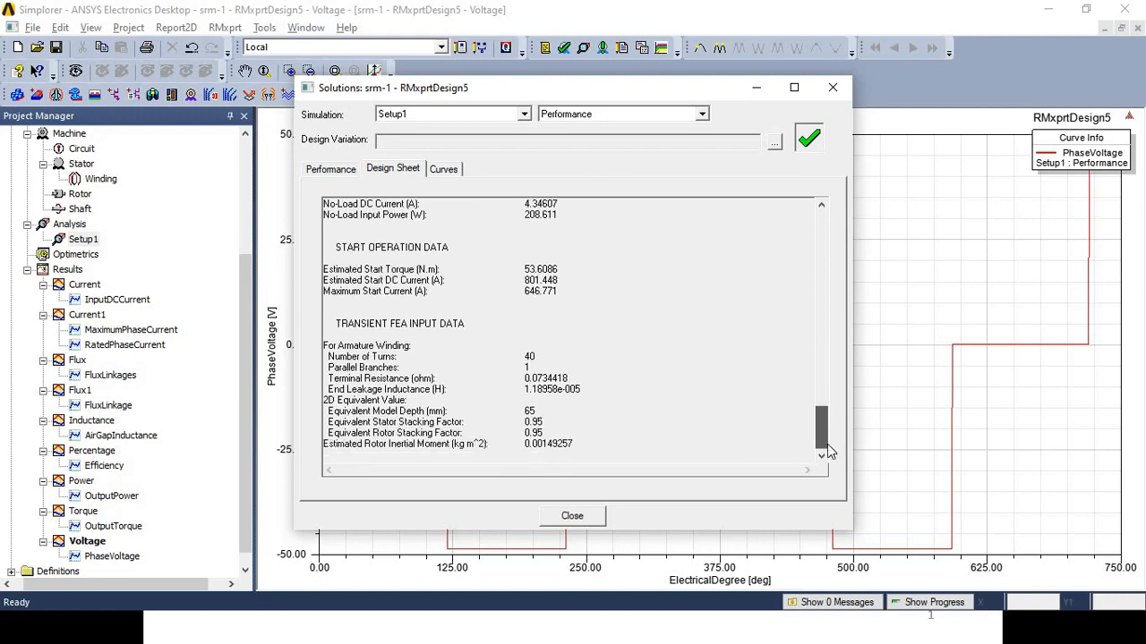
{"action": "left_click", "coordinate": [834, 88]}
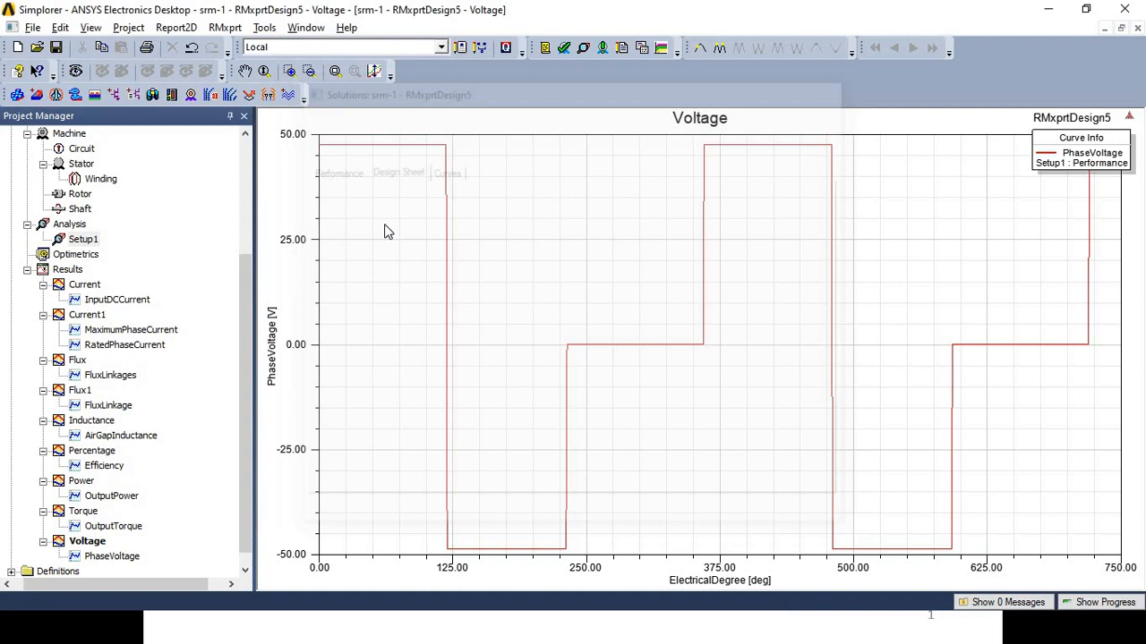
Step: Export the Setup1 solution as a Simplorer Model to the Desktop folder
{"action": "right_click", "coordinate": [76, 242]}
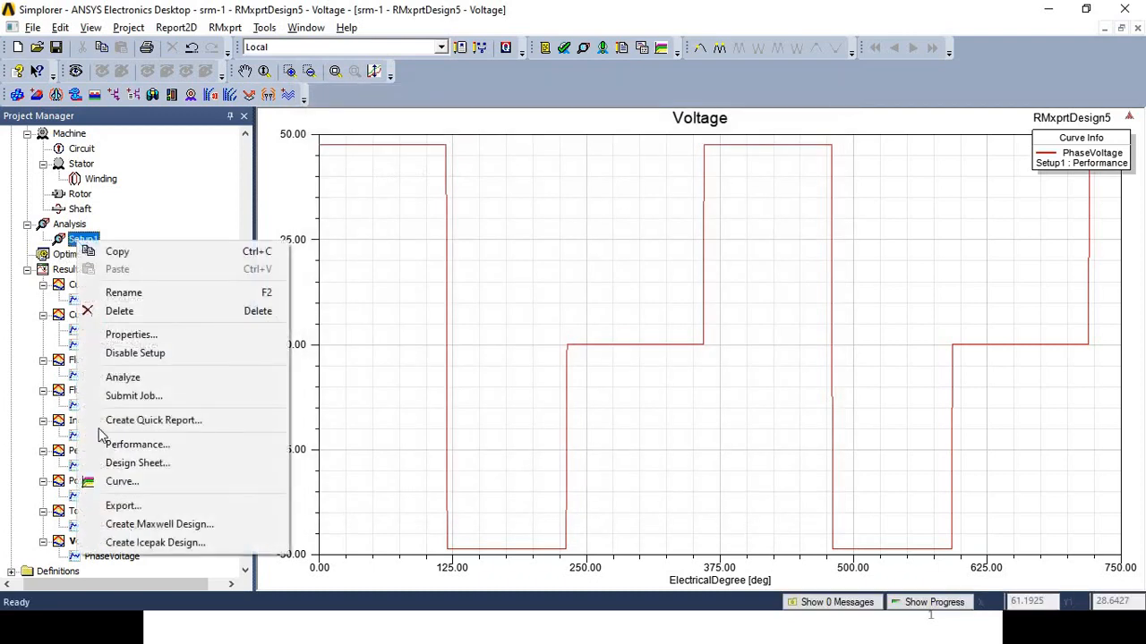
{"action": "left_click", "coordinate": [114, 507]}
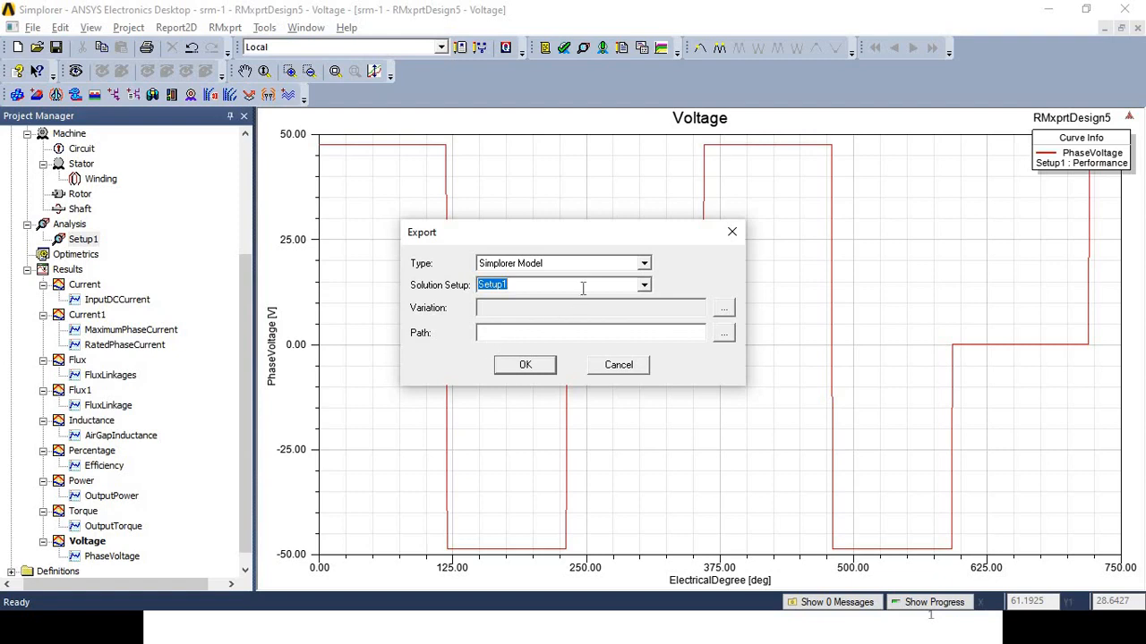
{"action": "left_click", "coordinate": [643, 264]}
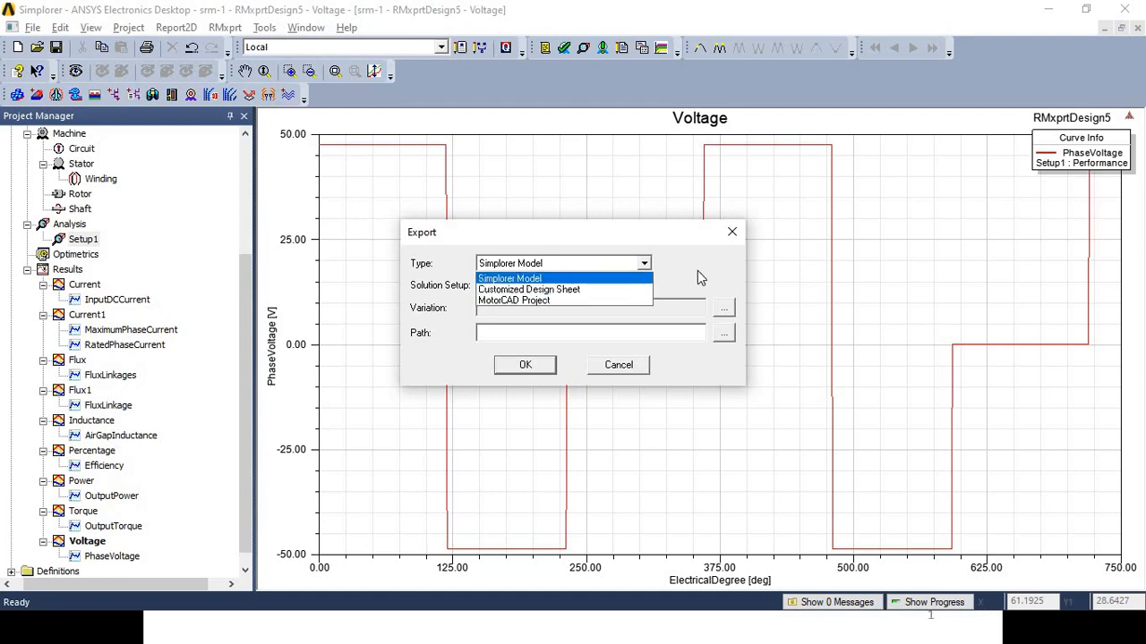
{"action": "left_click", "coordinate": [630, 280]}
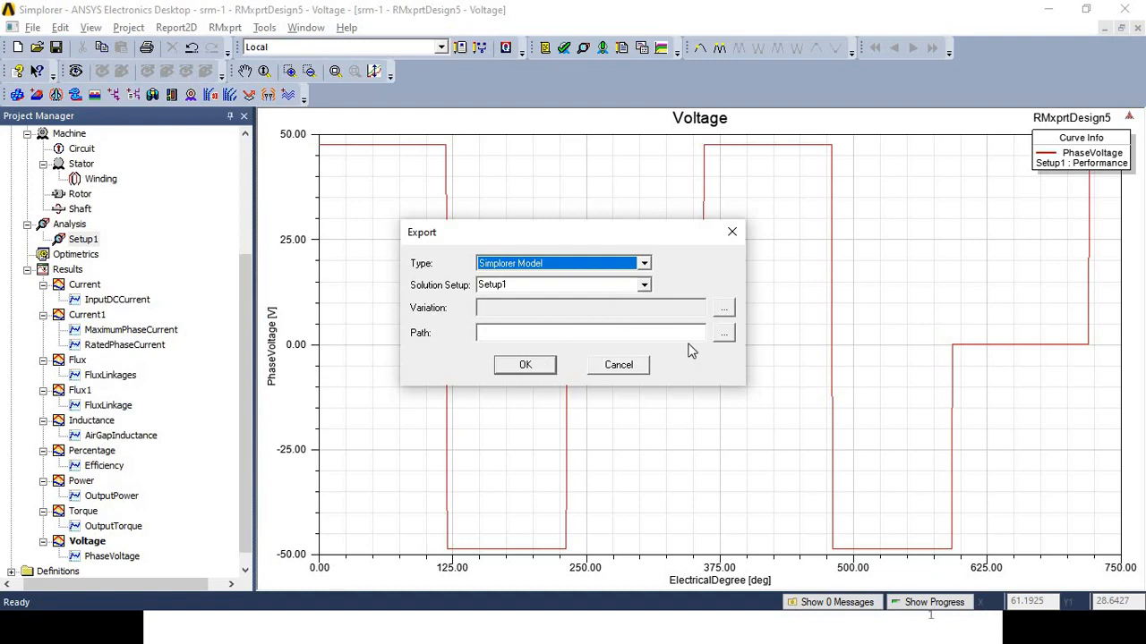
{"action": "left_click", "coordinate": [724, 333]}
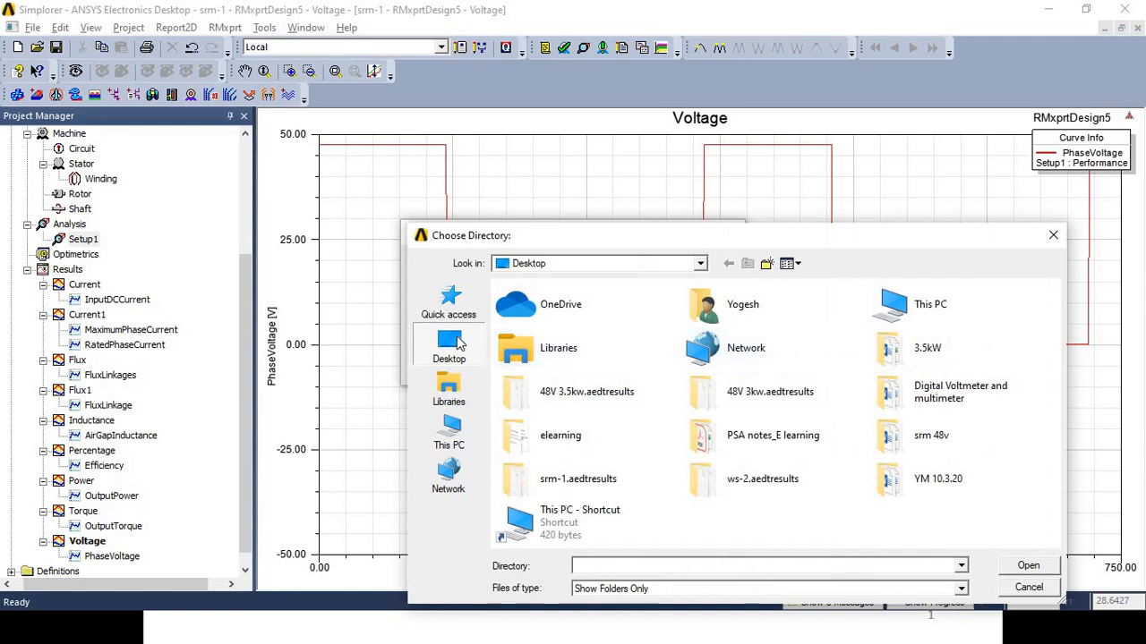
{"action": "left_click", "coordinate": [458, 343]}
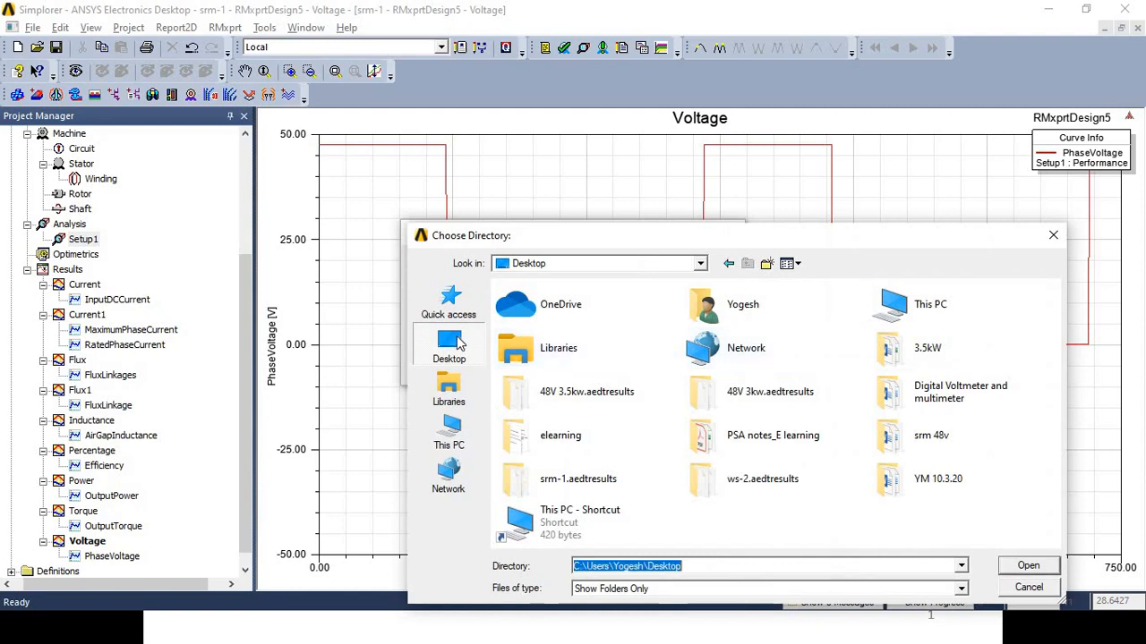
{"action": "left_click", "coordinate": [1029, 566]}
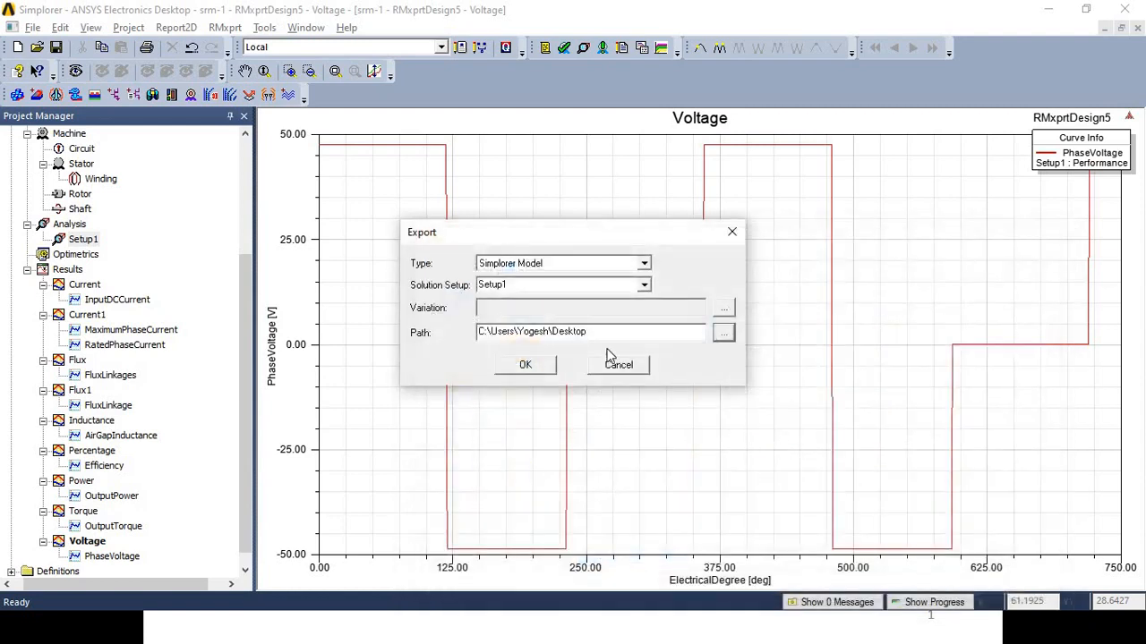
{"action": "left_click", "coordinate": [530, 363]}
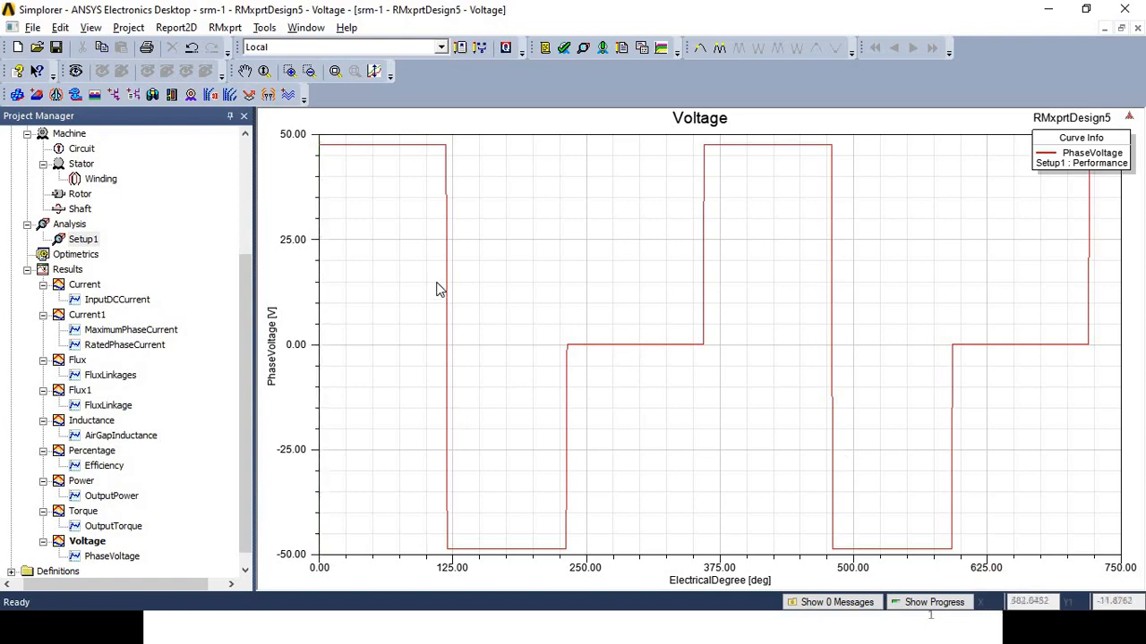
Step: Examine the Create Icepak Design options for Setup1 and close them without creating a design
{"action": "right_click", "coordinate": [83, 244]}
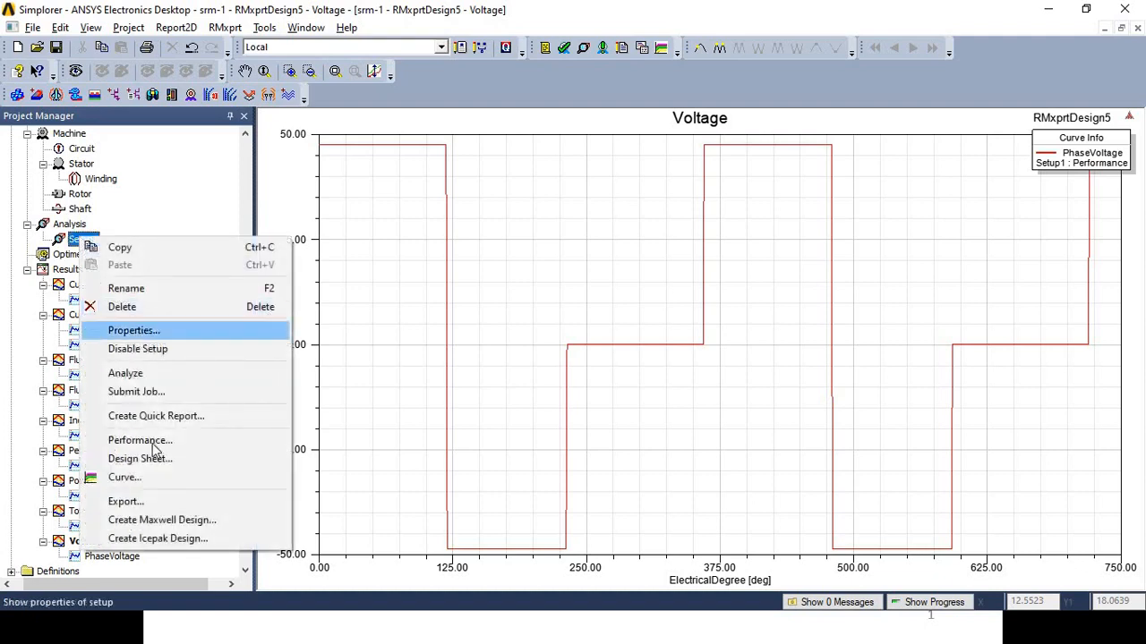
{"action": "left_click", "coordinate": [175, 538]}
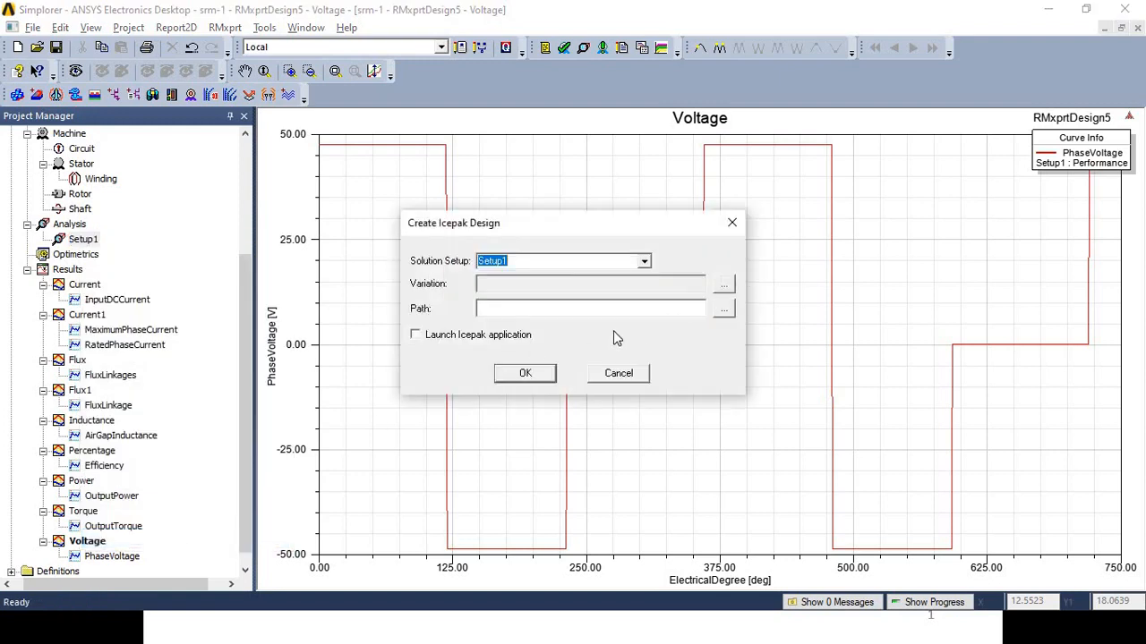
{"action": "left_click", "coordinate": [732, 222]}
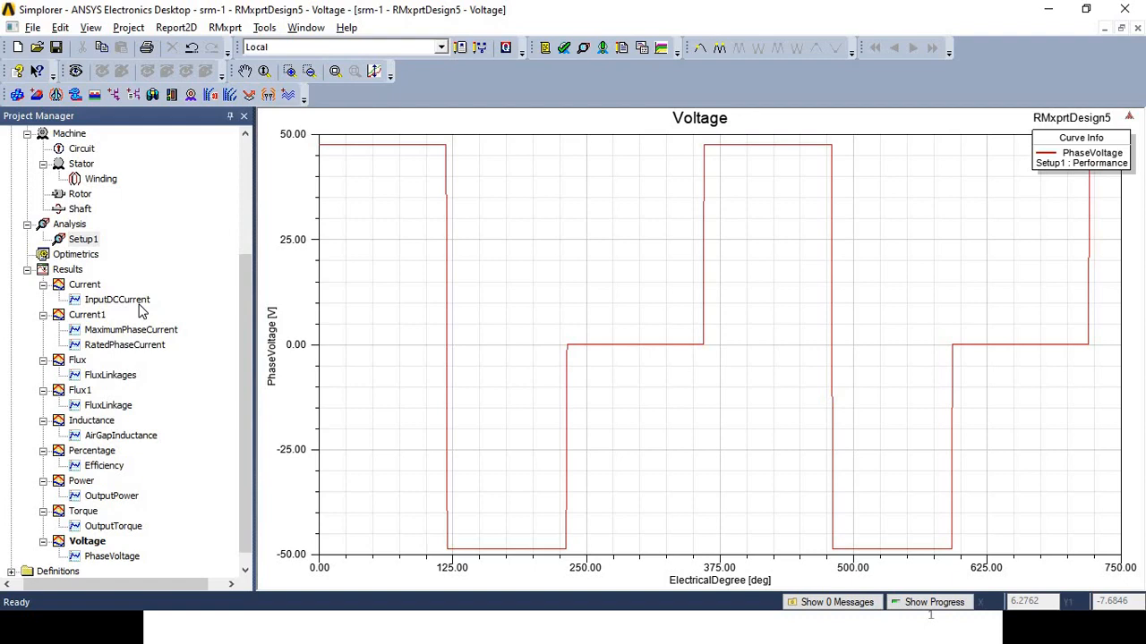
Step: Create a Maxwell 2D Design from the Setup1 solution of RMxprtDesign5
{"action": "right_click", "coordinate": [86, 241]}
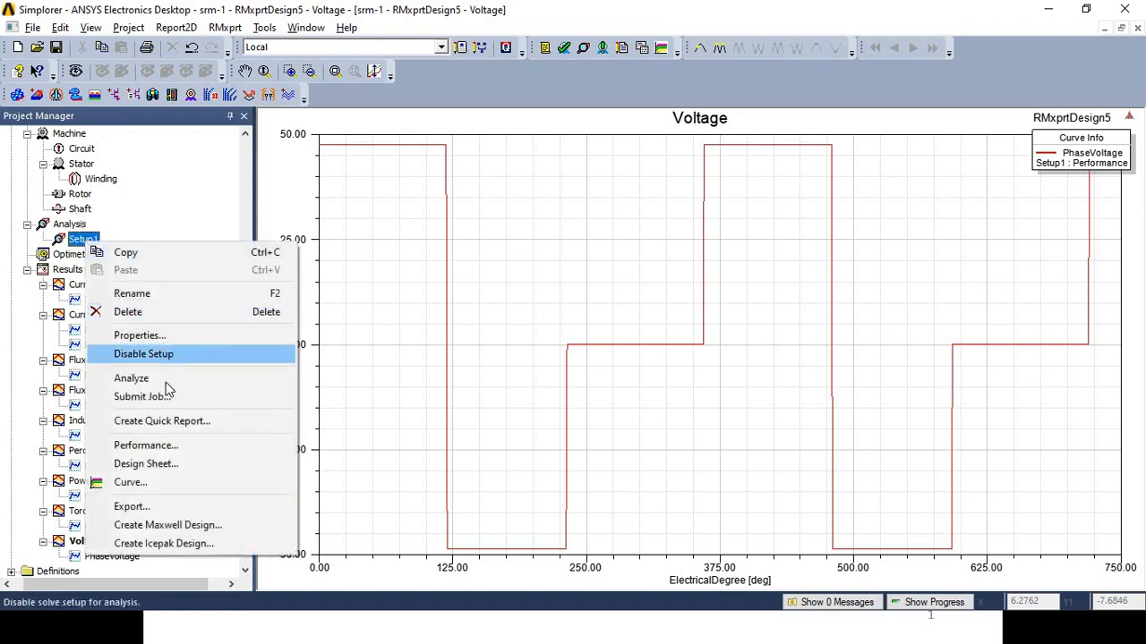
{"action": "left_click", "coordinate": [192, 525]}
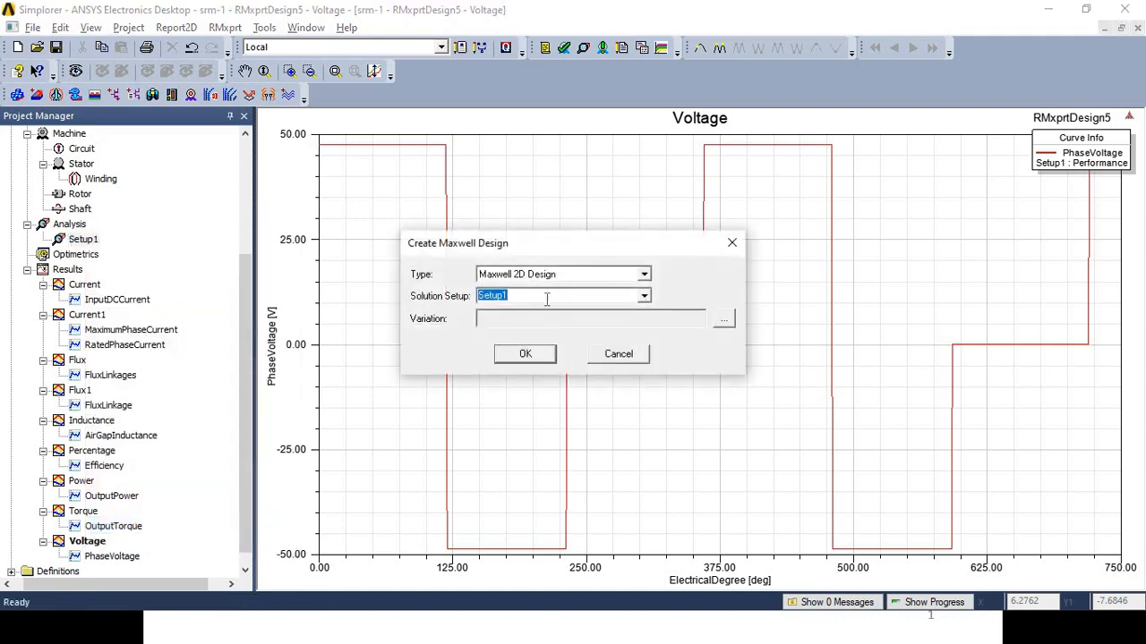
{"action": "left_click", "coordinate": [556, 296]}
{"action": "left_click", "coordinate": [646, 277]}
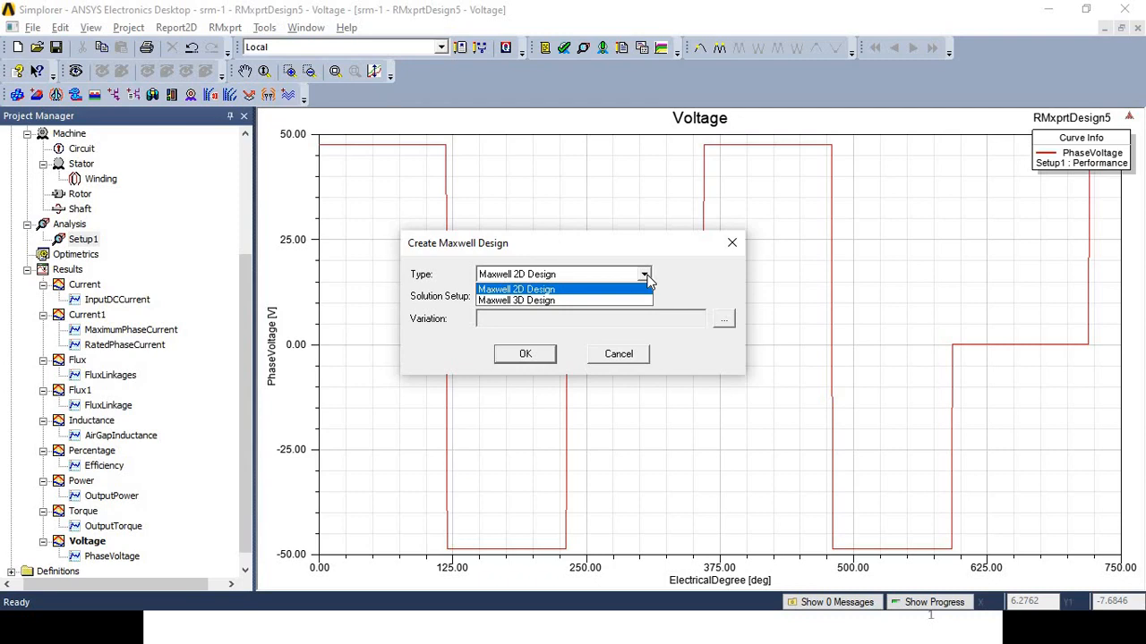
{"action": "left_click", "coordinate": [619, 289]}
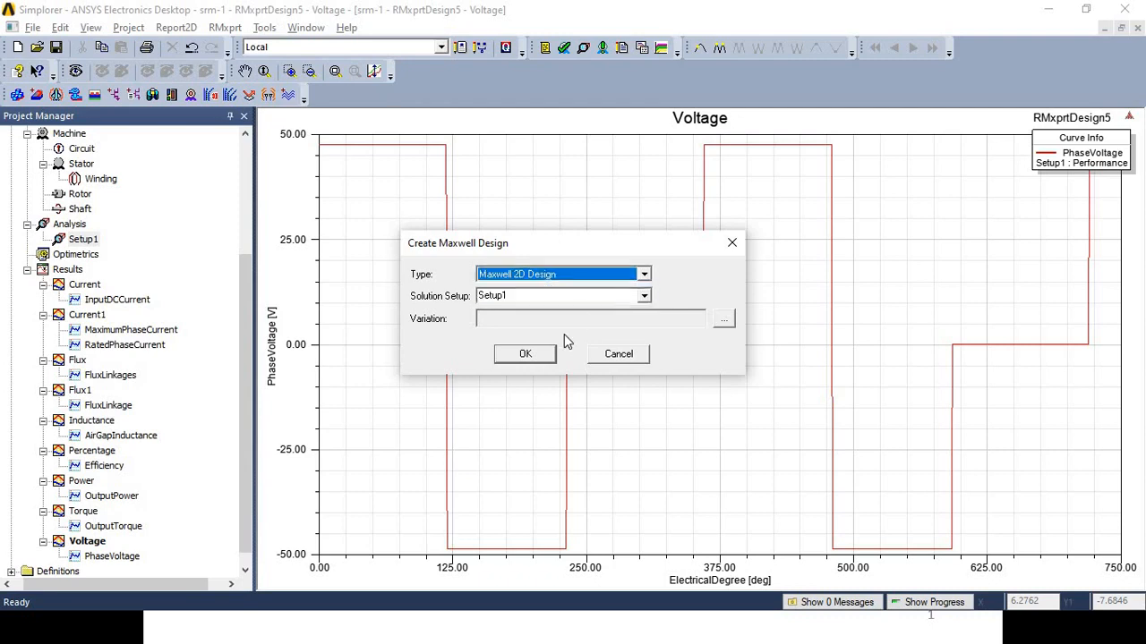
{"action": "left_click", "coordinate": [541, 356]}
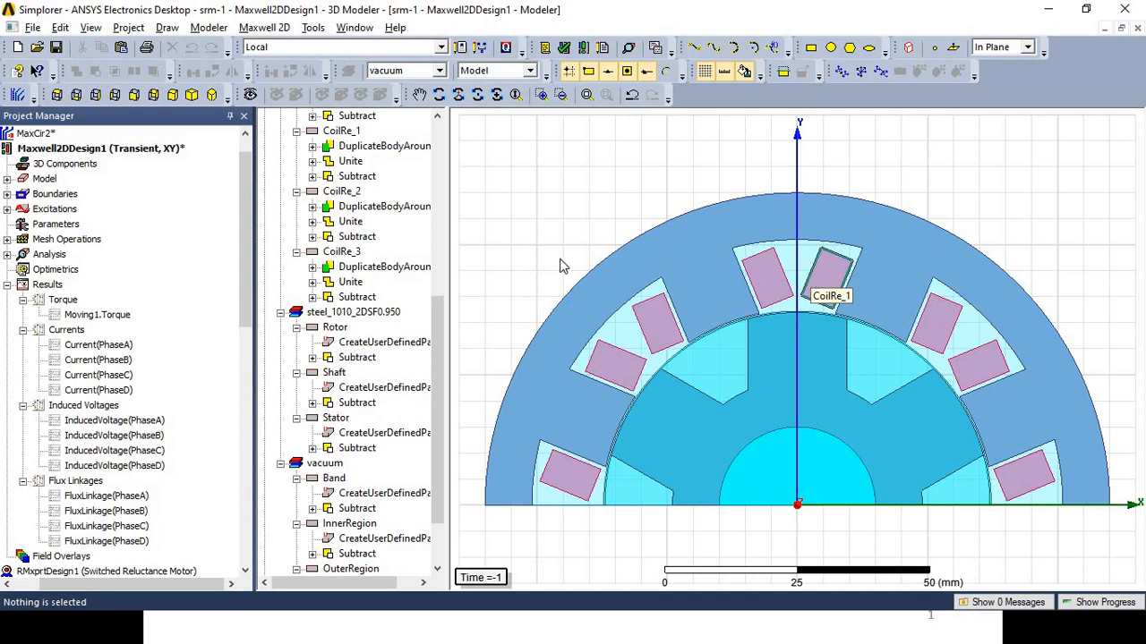
Step: Look through the project tree, from the generated Maxwell 2D design's results down to RMxprtDesign5 and back
{"action": "left_click_drag", "start_coordinate": [248, 297], "coordinate": [248, 383]}
{"action": "scroll", "coordinate": [243, 403], "scroll_direction": "down", "scroll_amount": 3}
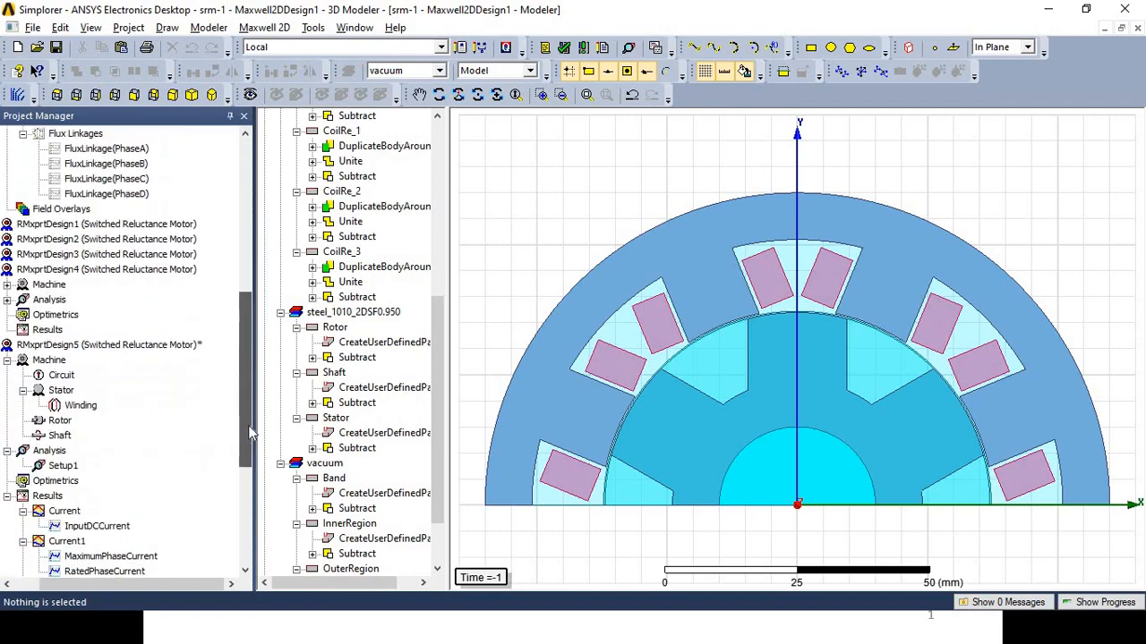
{"action": "scroll", "coordinate": [218, 415], "scroll_direction": "down", "scroll_amount": 1}
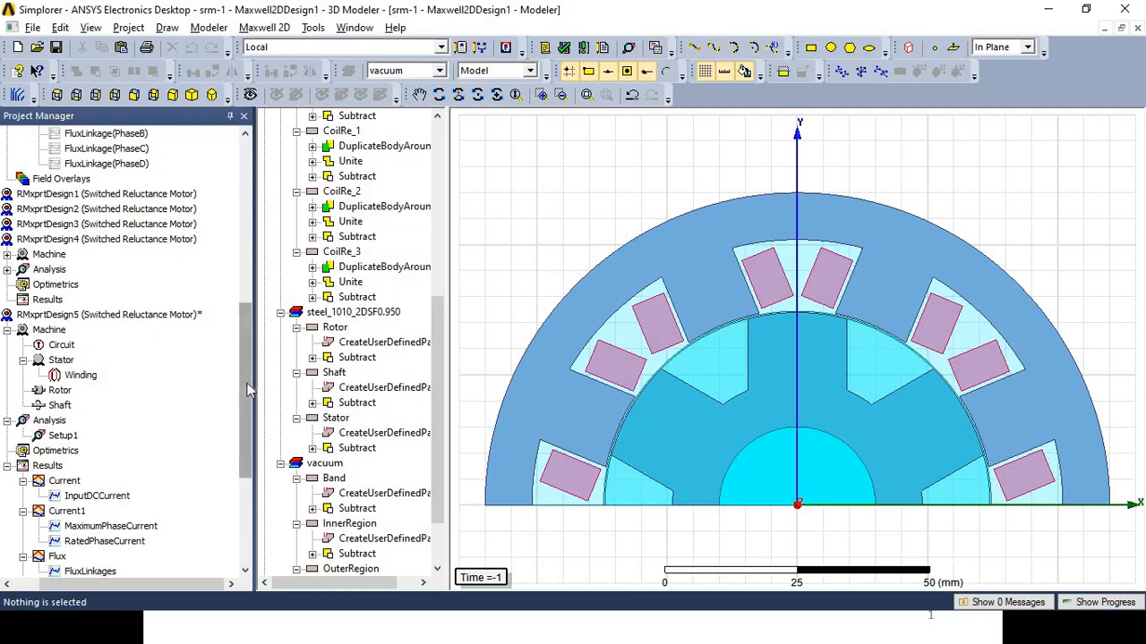
{"action": "left_click_drag", "start_coordinate": [247, 383], "coordinate": [237, 199]}
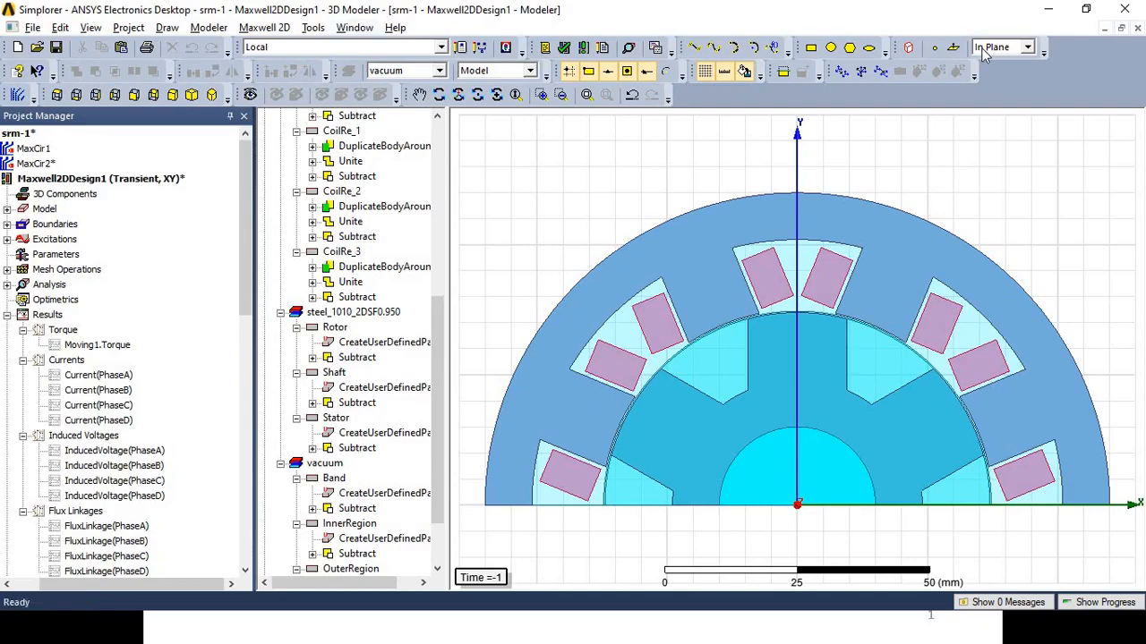
{"action": "left_click", "coordinate": [1048, 9]}
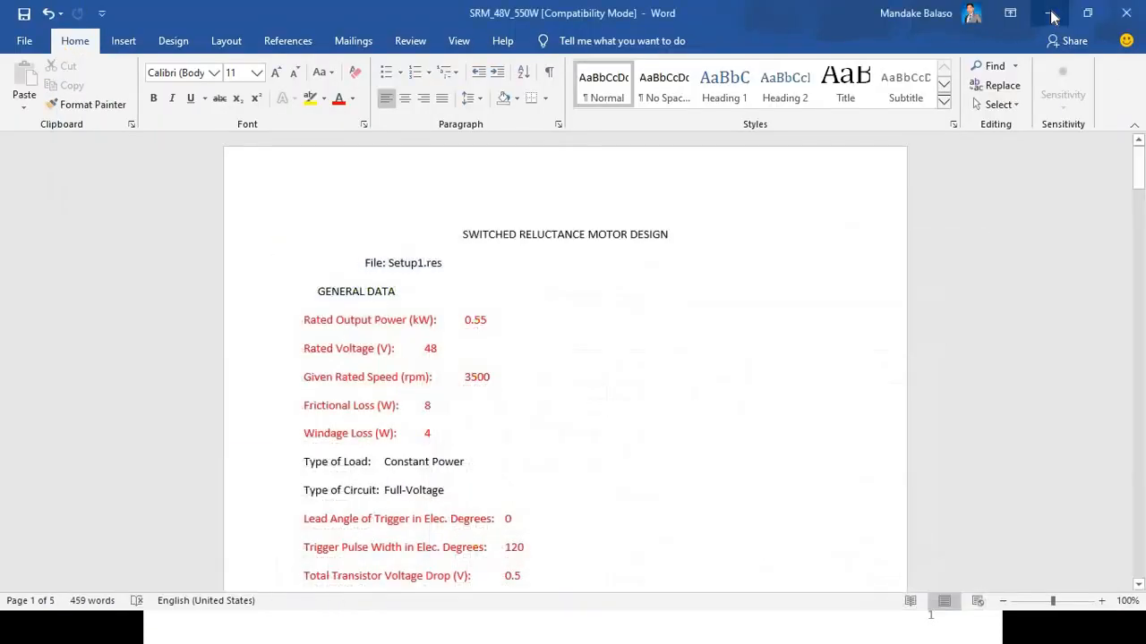
{"action": "left_click", "coordinate": [1053, 16]}
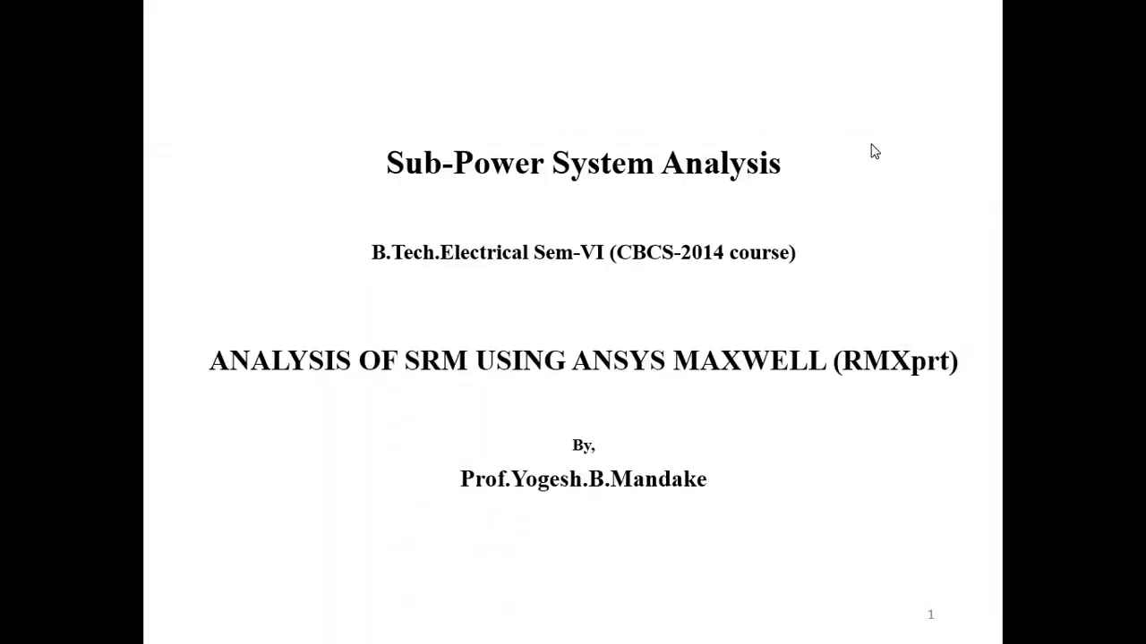
{"action": "key", "text": "alt+Tab"}
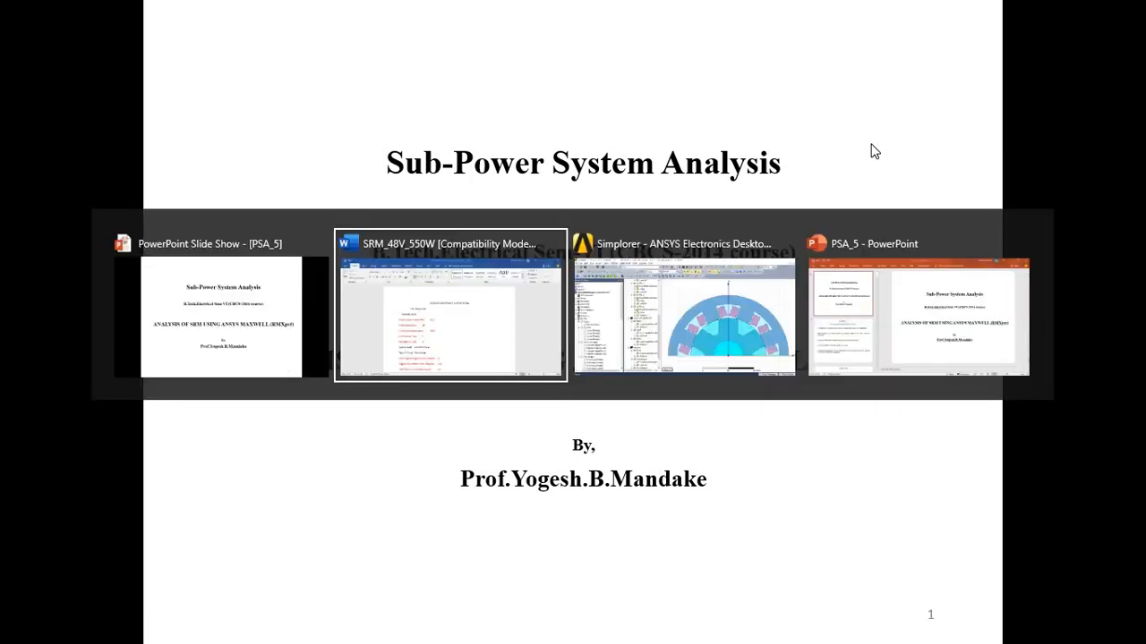
{"action": "key", "text": "Tab"}
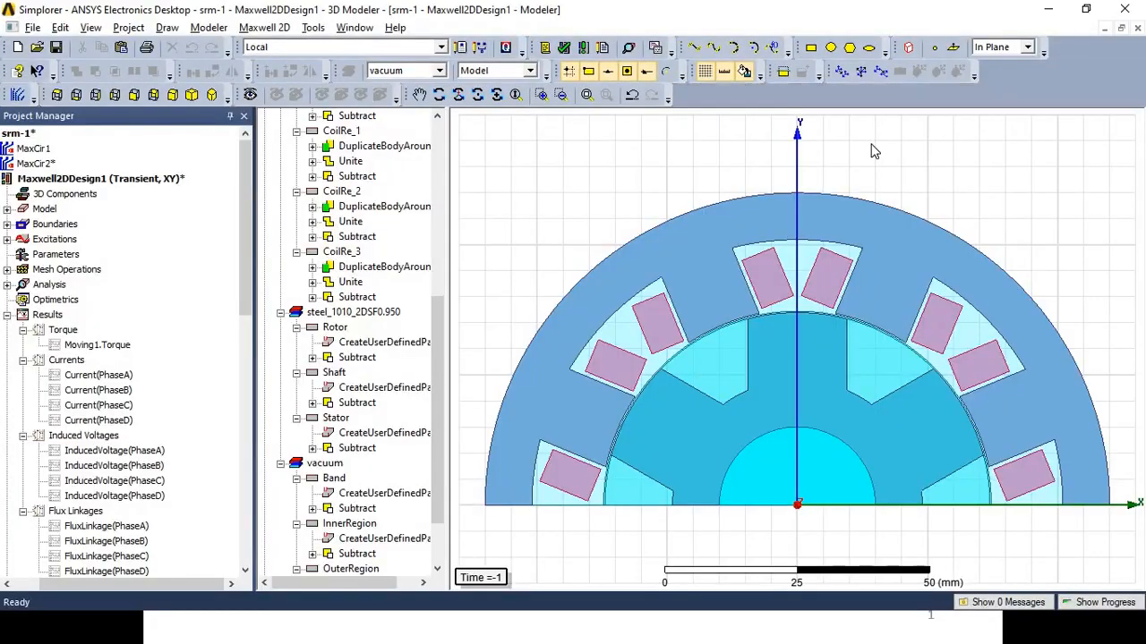
{"action": "key", "text": "alt+Tab"}
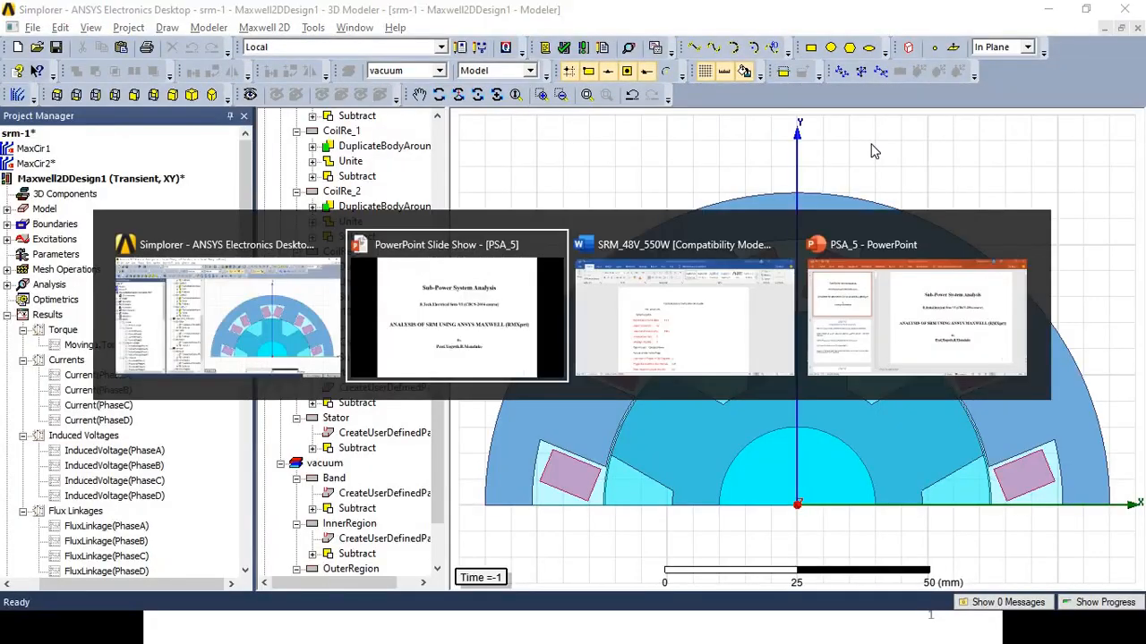
{"action": "key", "text": "alt"}
Step: Switch to the SRM_48V_550W document in Word and close it without saving the changes
{"action": "key", "text": "alt+Tab"}
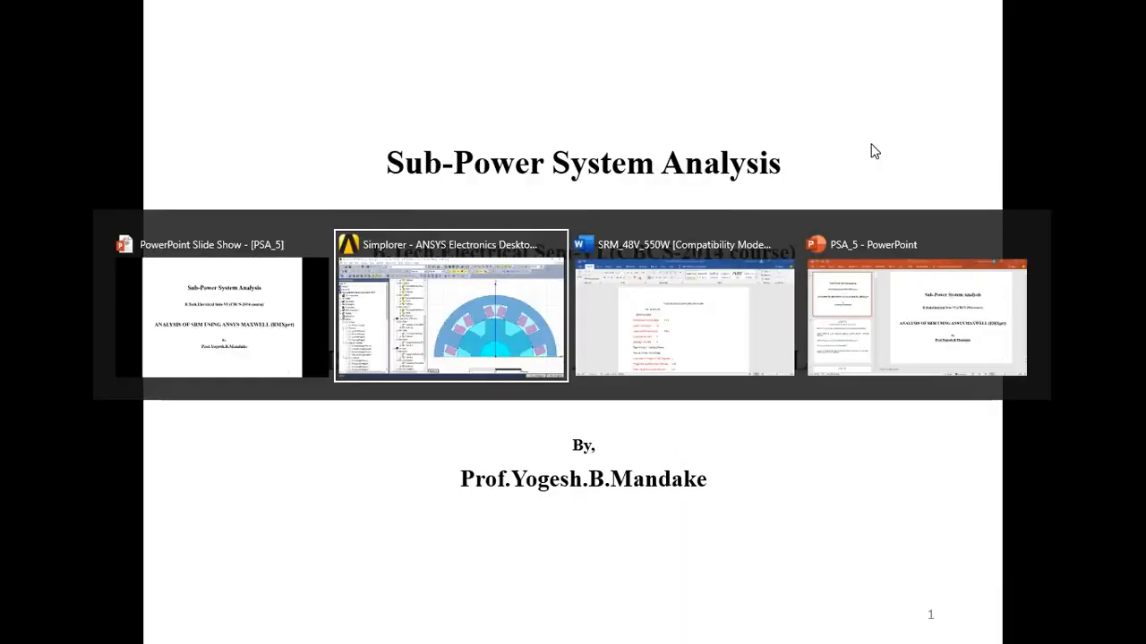
{"action": "key", "text": "alt+Tab"}
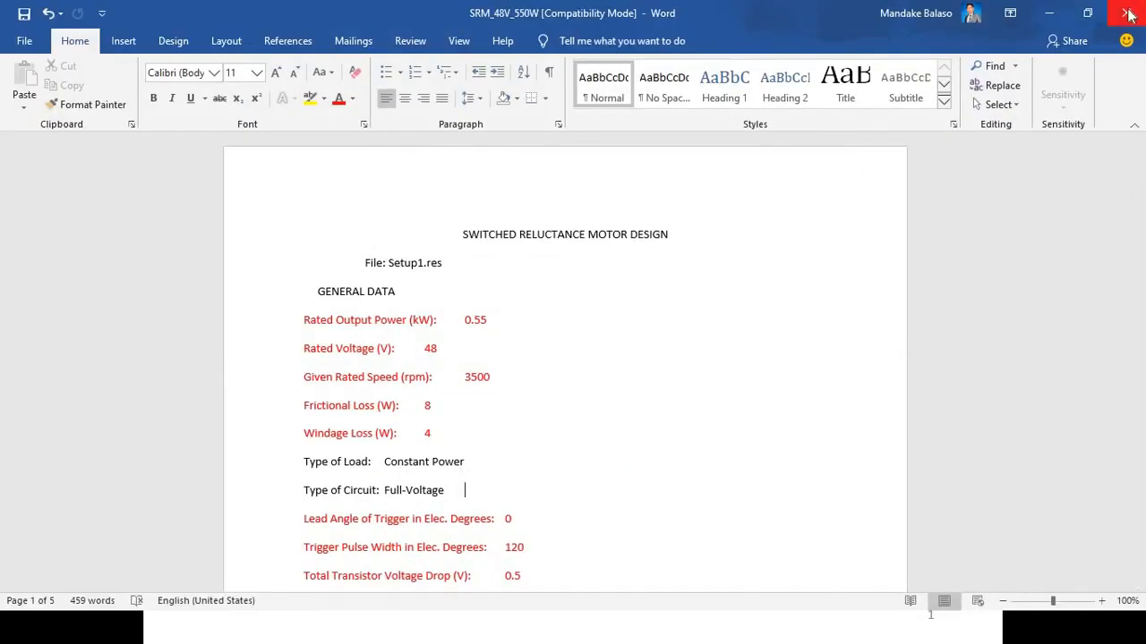
{"action": "left_click", "coordinate": [1127, 14]}
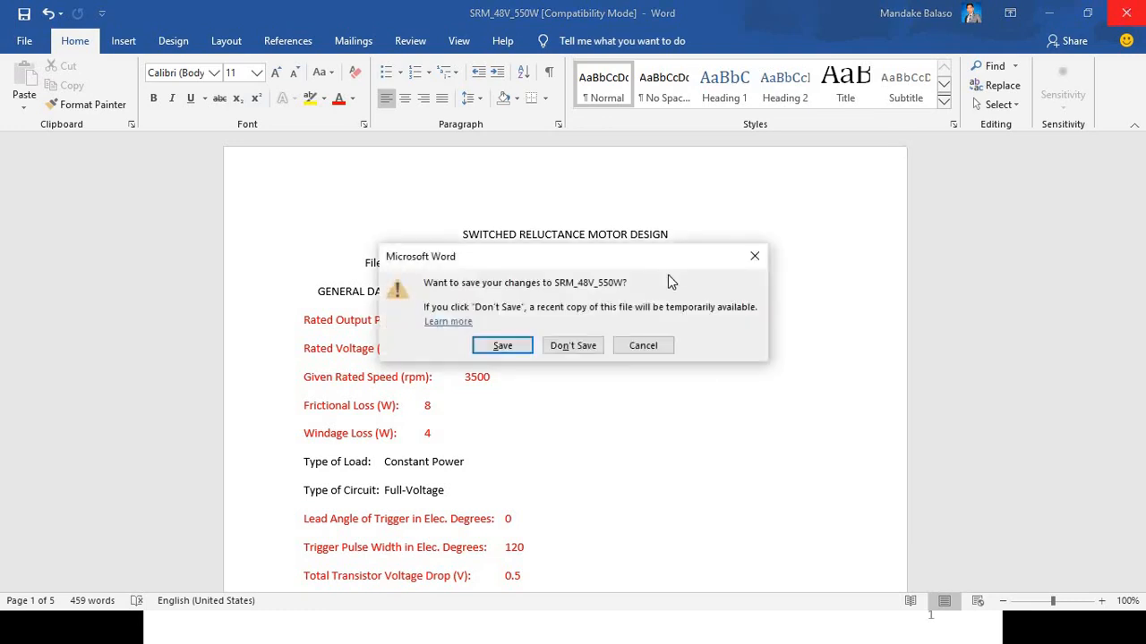
{"action": "left_click", "coordinate": [575, 347]}
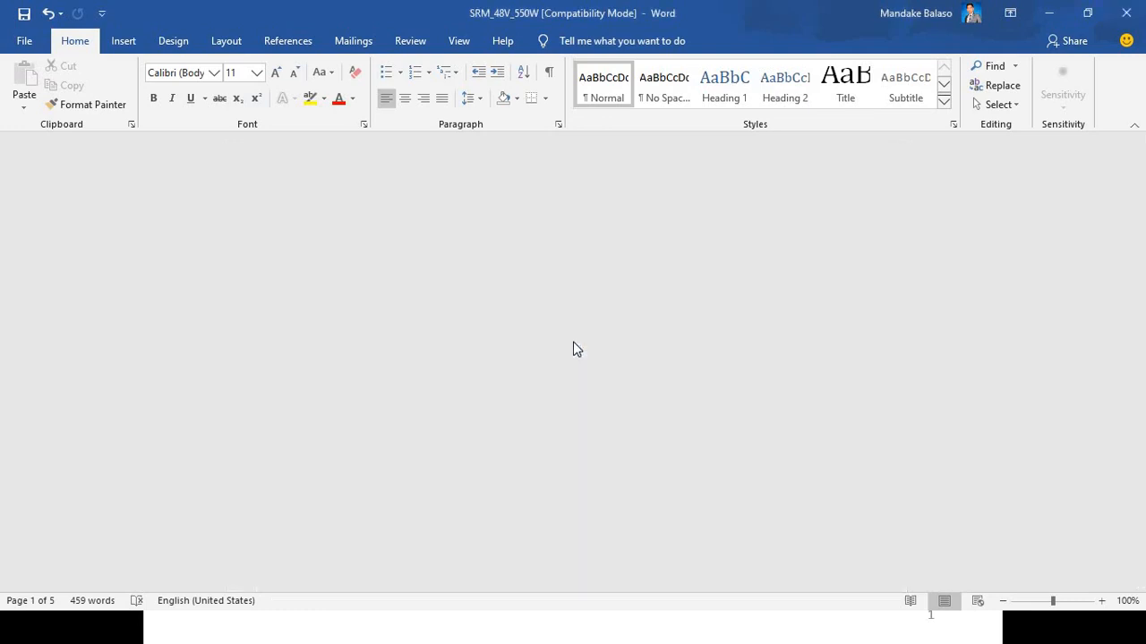